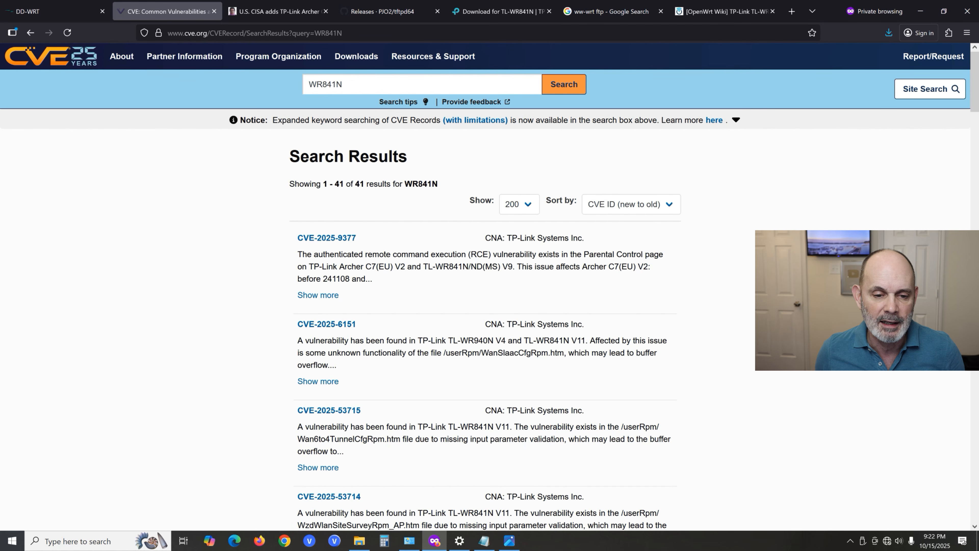
- Look through the CVE search results listed for the WR841N router, down to the older entries
scroll(422, 195, "down", 1)
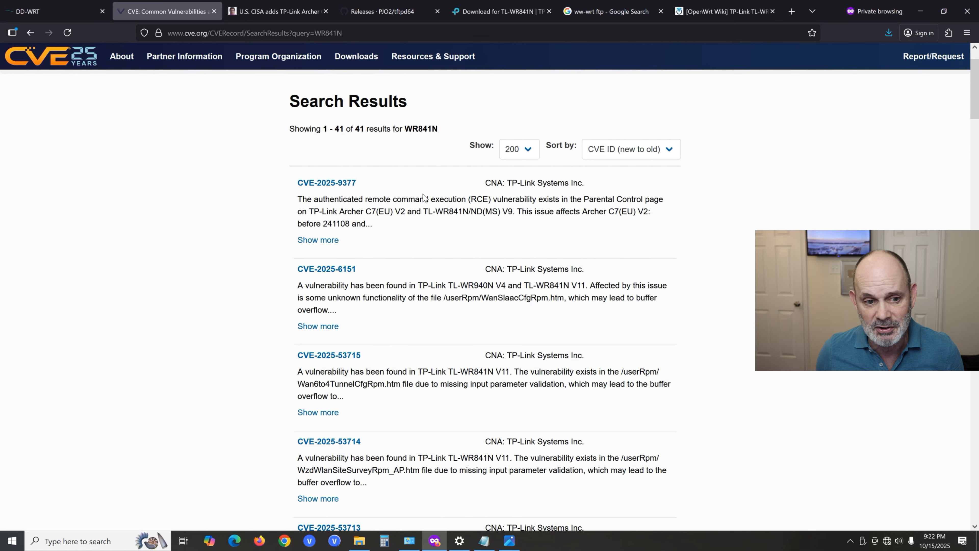
scroll(442, 196, "up", 1)
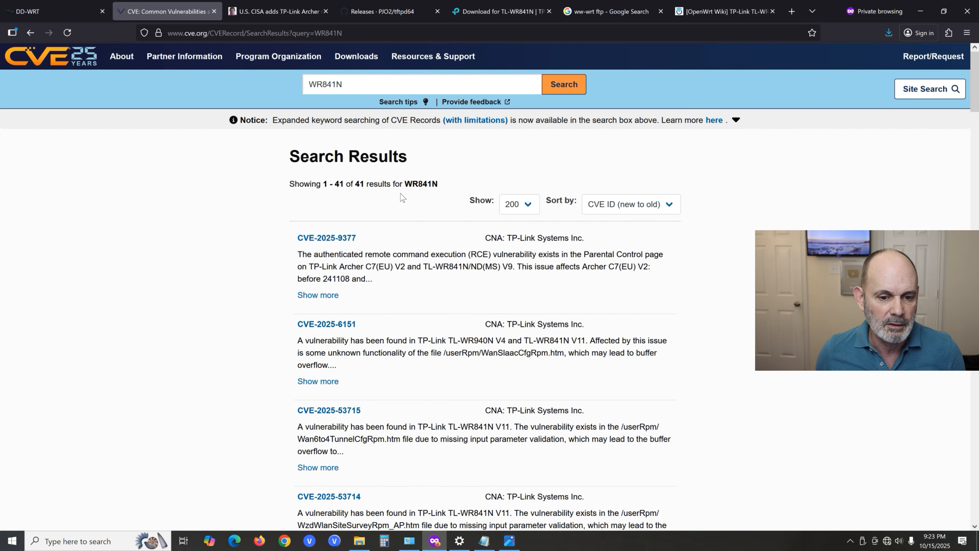
scroll(413, 243, "down", 15)
scroll(414, 243, "down", 15)
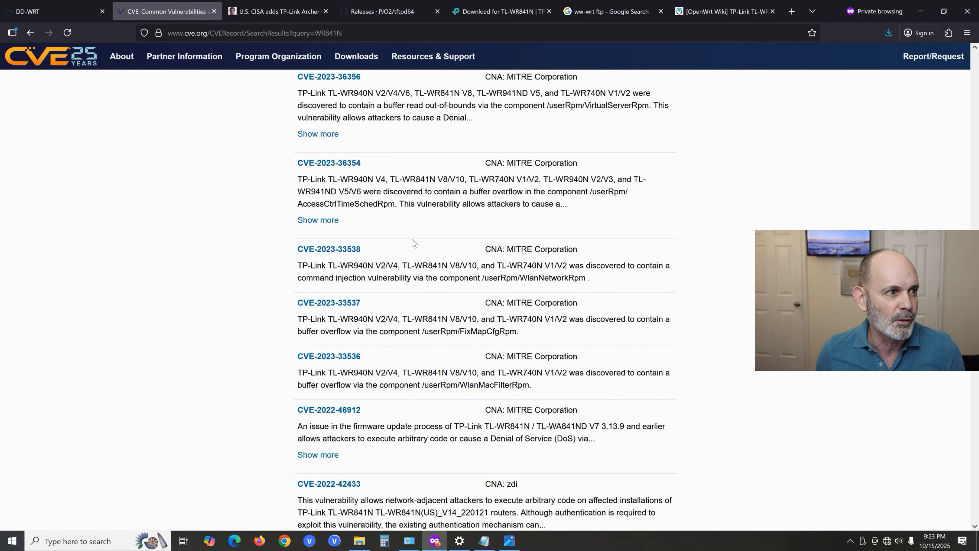
scroll(414, 244, "down", 5)
- Go back to the WR841N VULNERABILITIES Google results and try reopening the CVE: Common Vulnerabilities and Exposures result
left_click(30, 32)
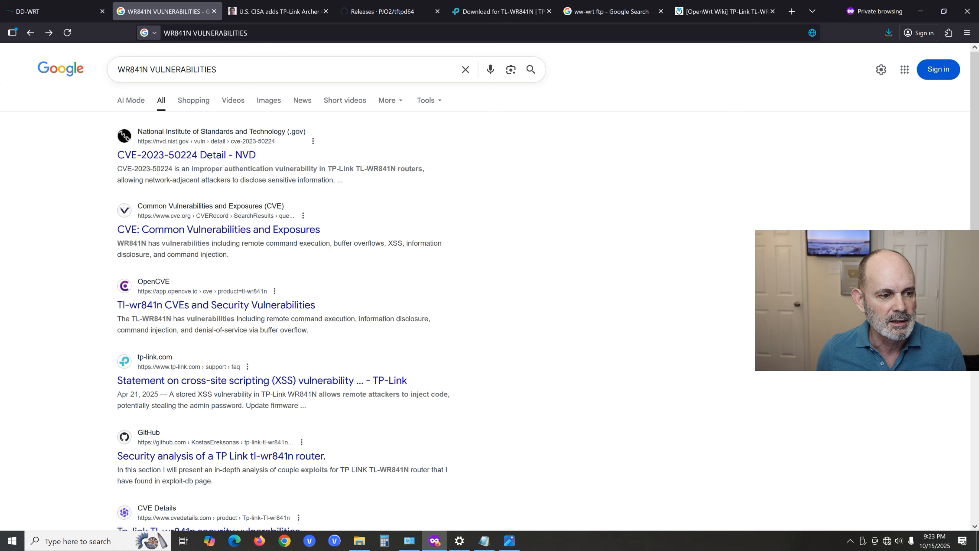
left_click(207, 230)
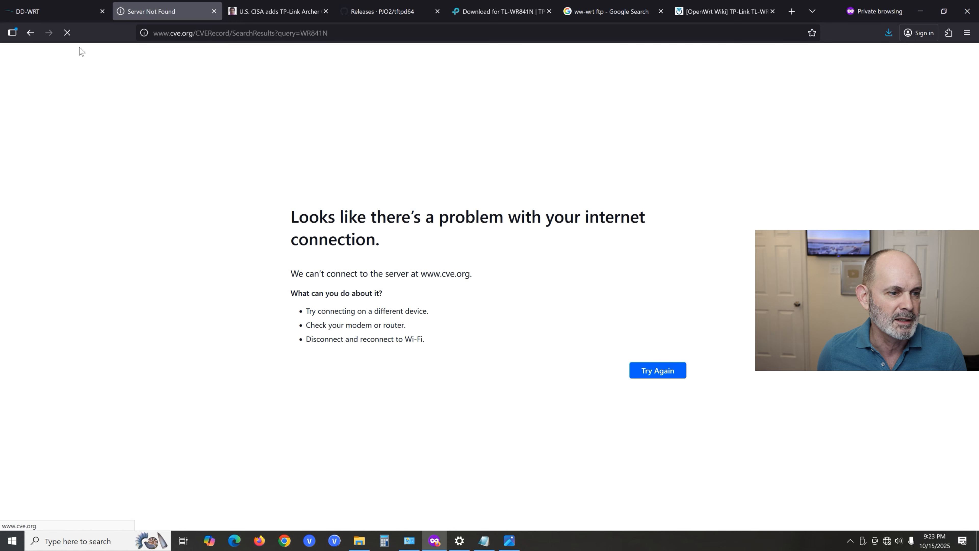
left_click(25, 33)
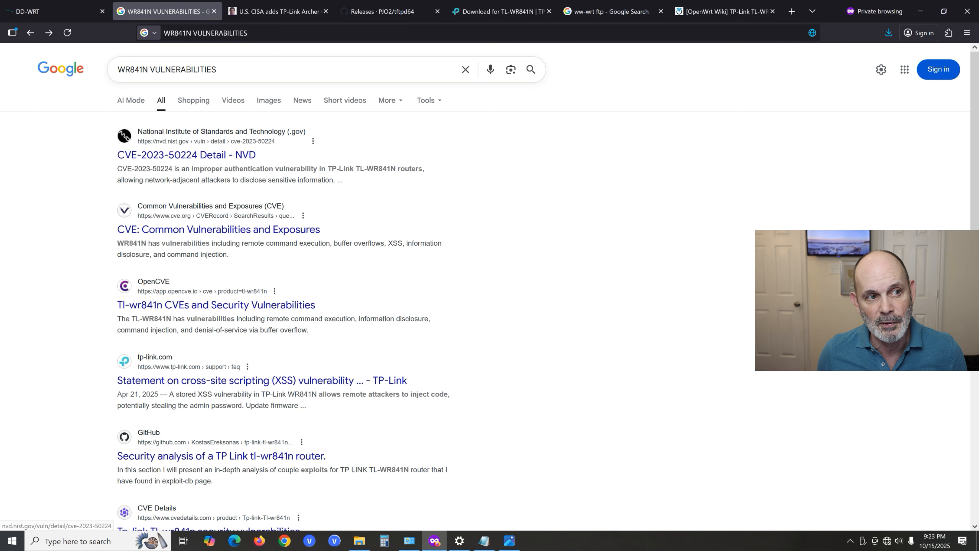
- Read the Security Affairs article on CISA adding the TP-Link Archer C7(EU) and TL-WR841N flaws to its catalog
left_click(278, 13)
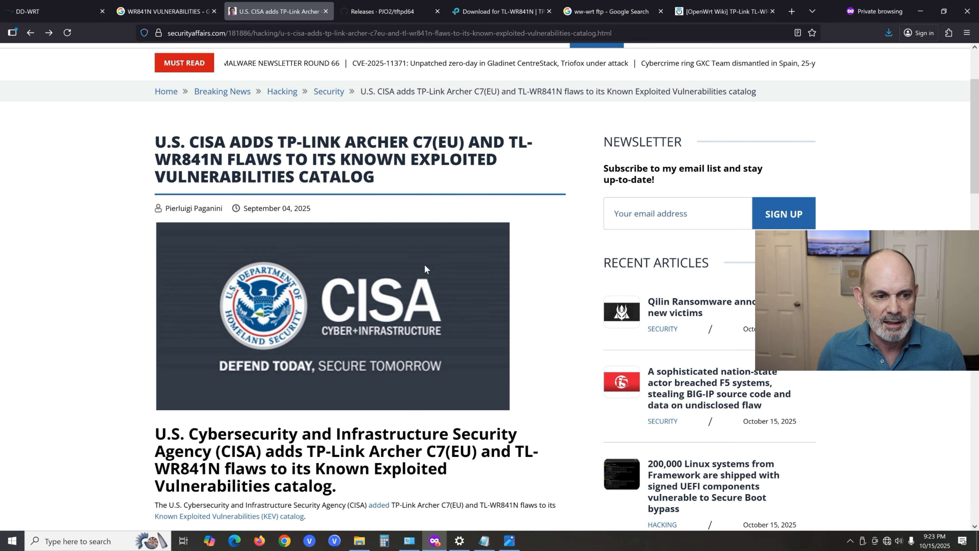
scroll(382, 277, "down", 5)
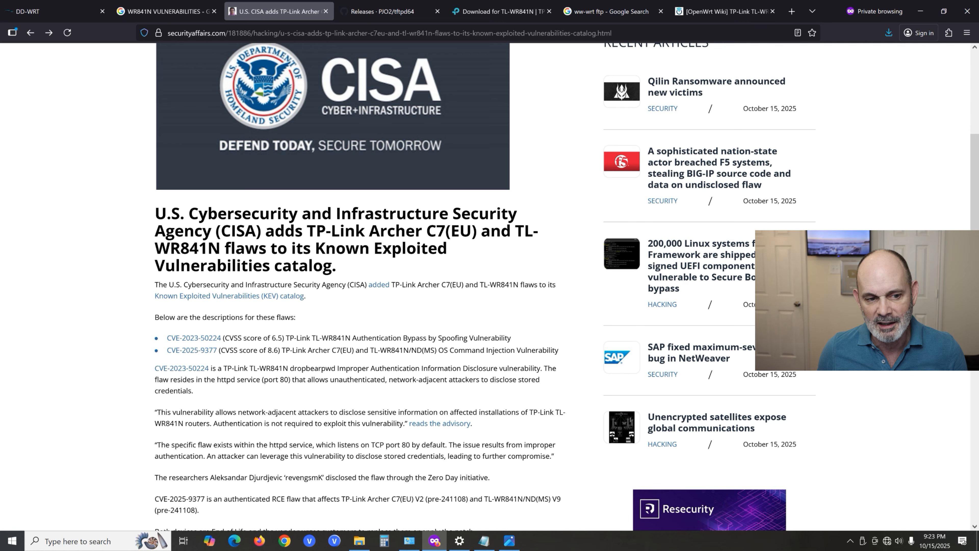
scroll(420, 244, "up", 5)
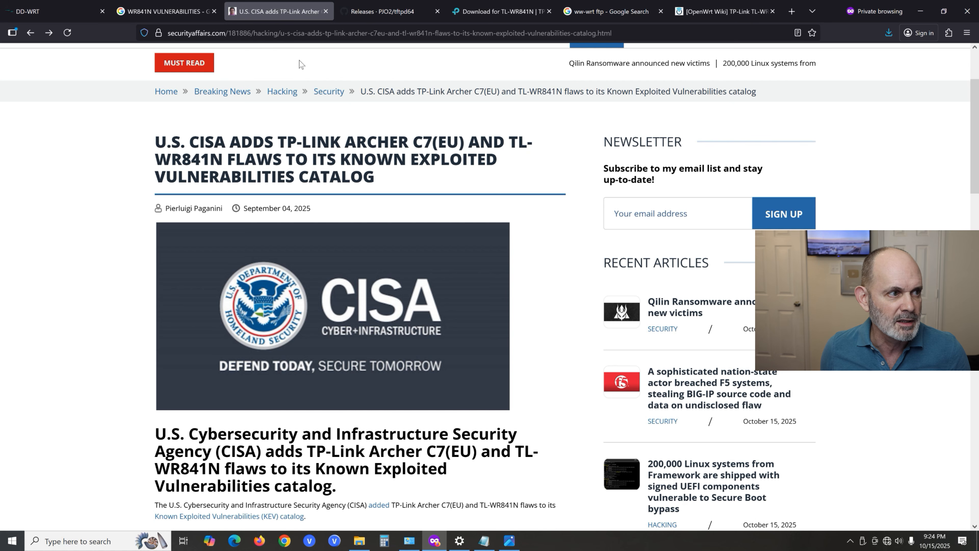
- Switch to the DD-WRT website and load its online demo, reloading the page if it does not connect
left_click(62, 15)
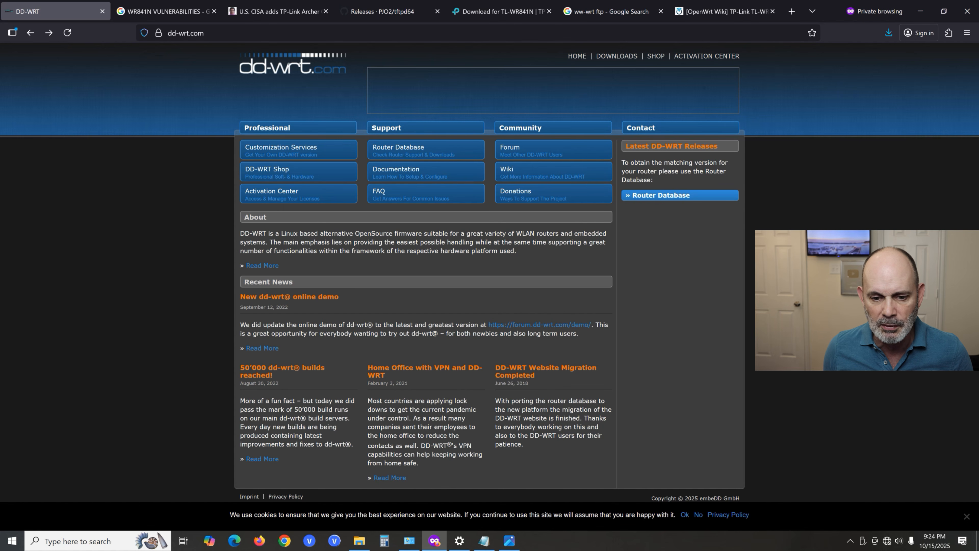
left_click(563, 326)
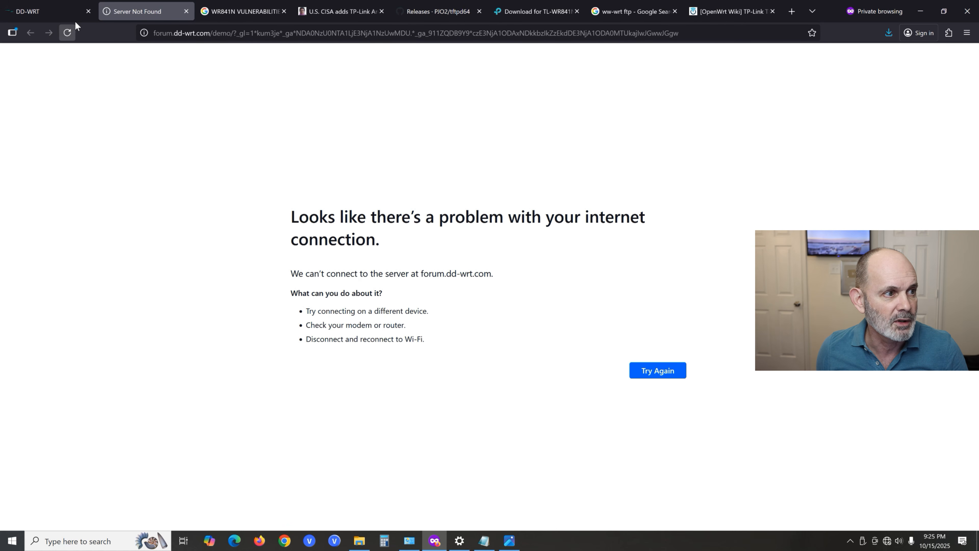
left_click(71, 32)
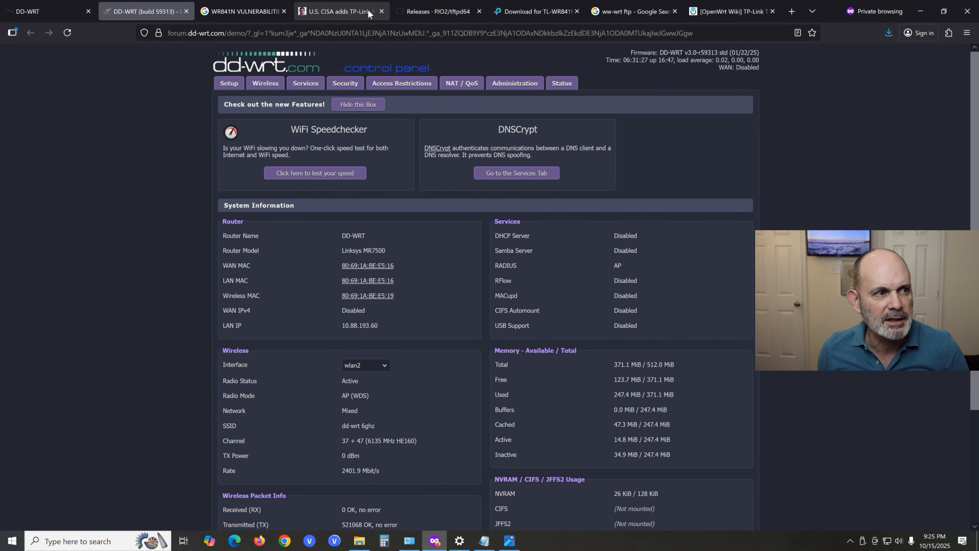
- Examine the Basic Setup page of the DD-WRT demo control panel and return to the DD-WRT home page
left_click(240, 86)
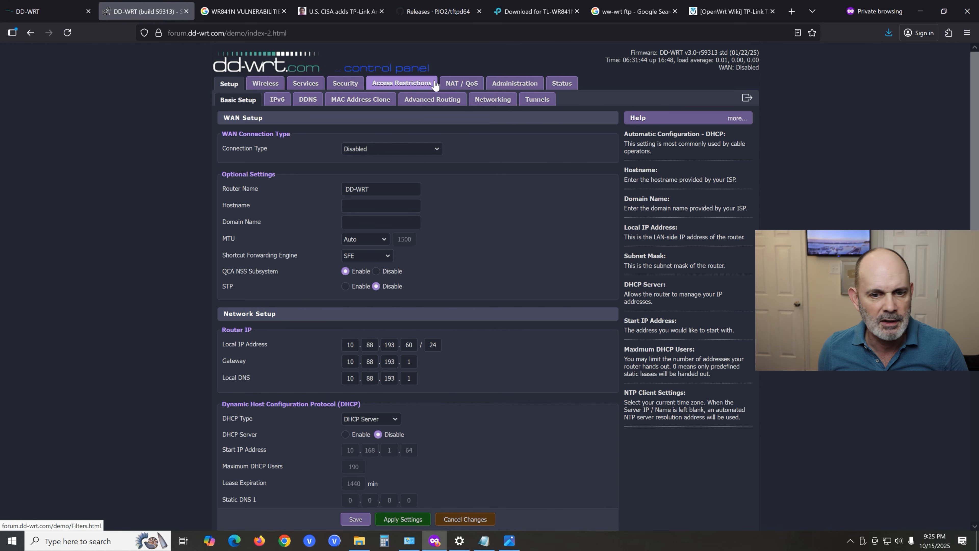
scroll(434, 105, "down", 3)
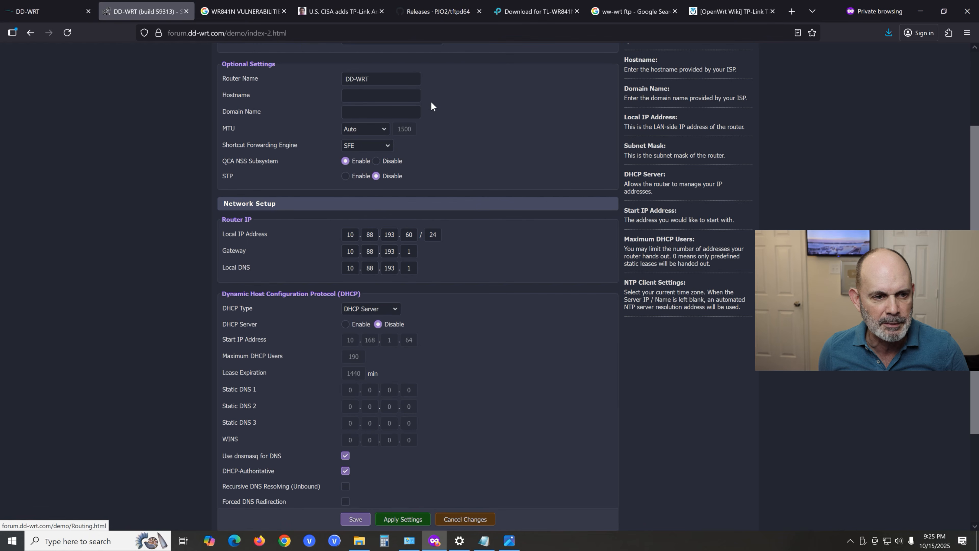
scroll(434, 105, "up", 3)
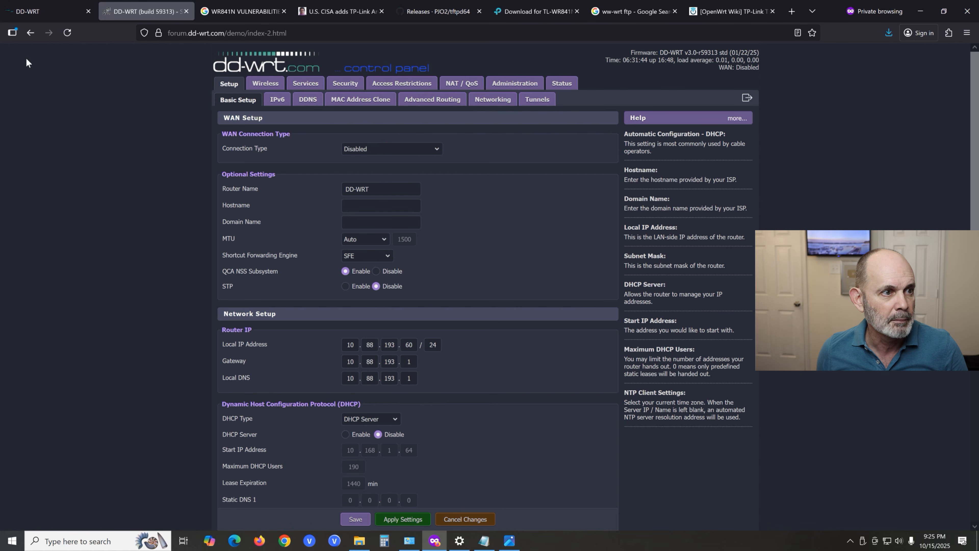
left_click(29, 6)
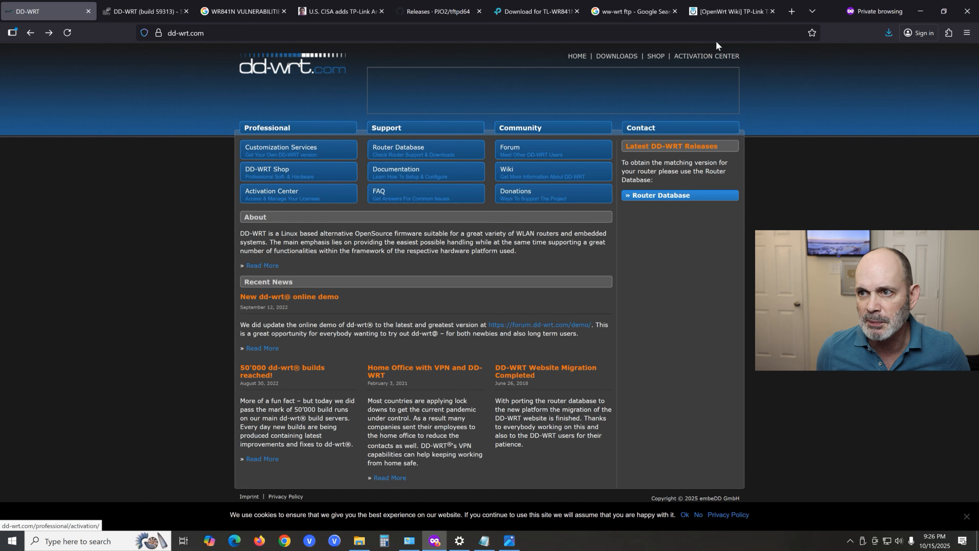
- Minimize the browser, bring up the WR841NV9 Defaults.txt note in Notepad and highlight the TP-Link firmware IP address 192.168.0.1
left_click(920, 12)
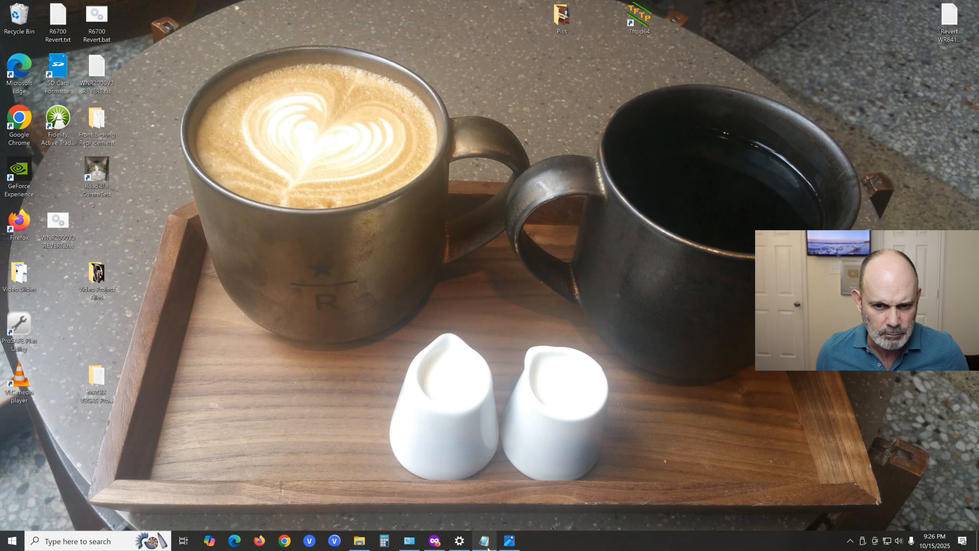
left_click(486, 544)
left_click_drag(712, 166, 413, 83)
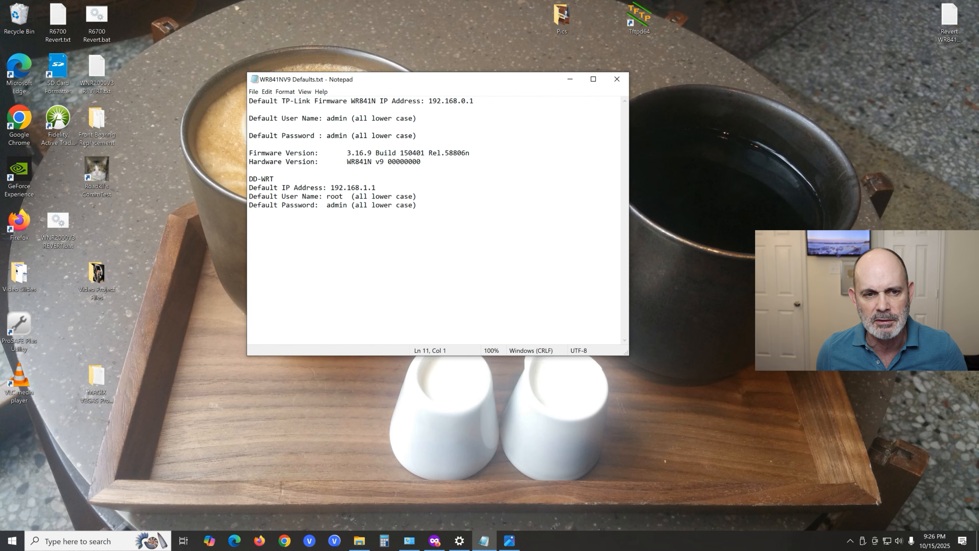
left_click_drag(474, 102, 429, 103)
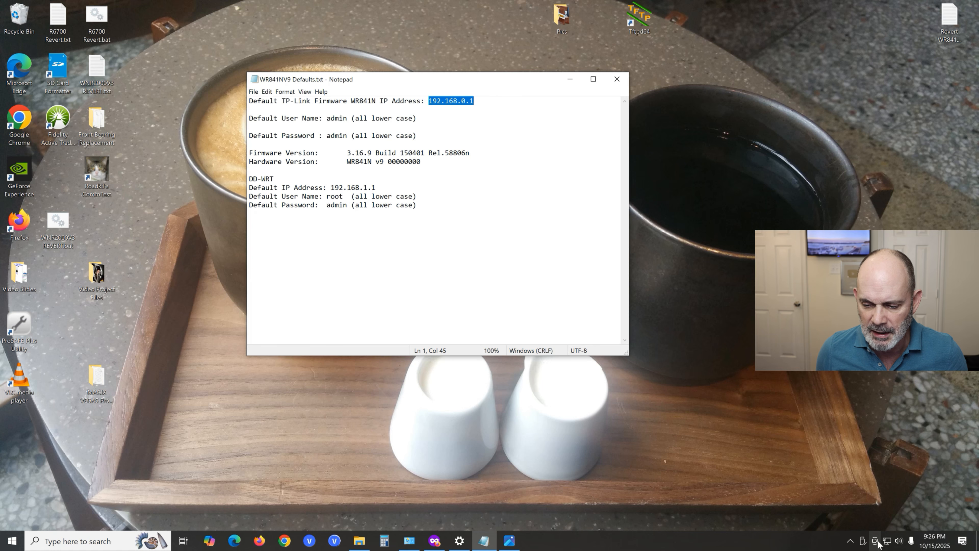
right_click(887, 542)
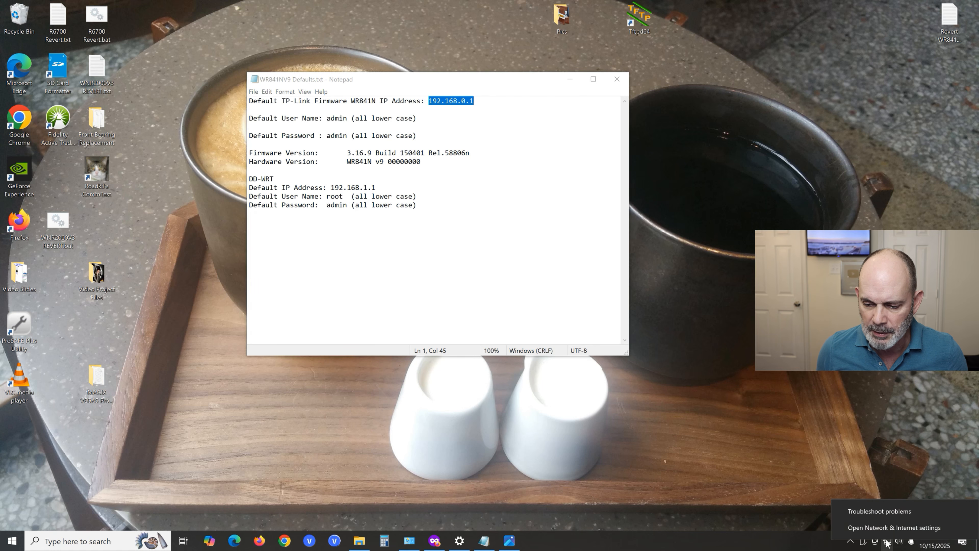
left_click(888, 528)
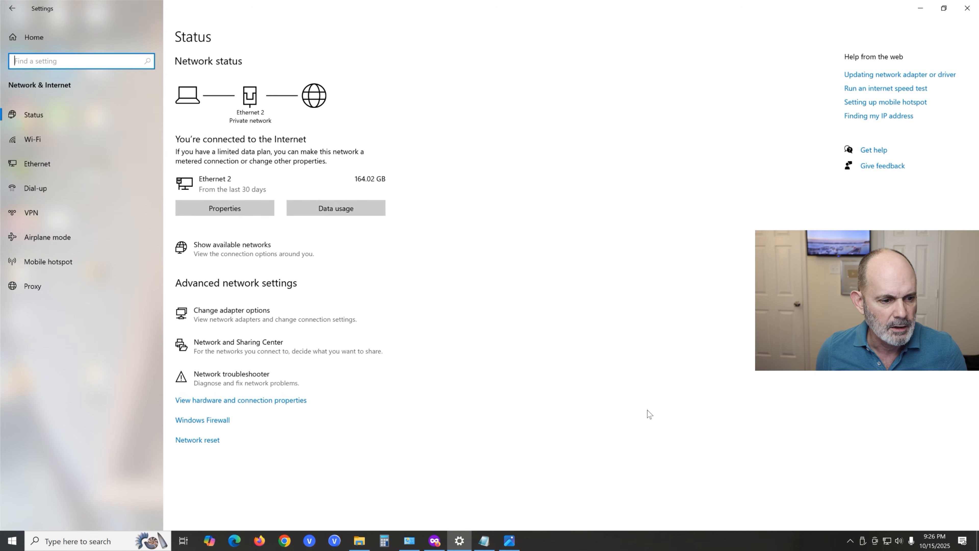
left_click(266, 315)
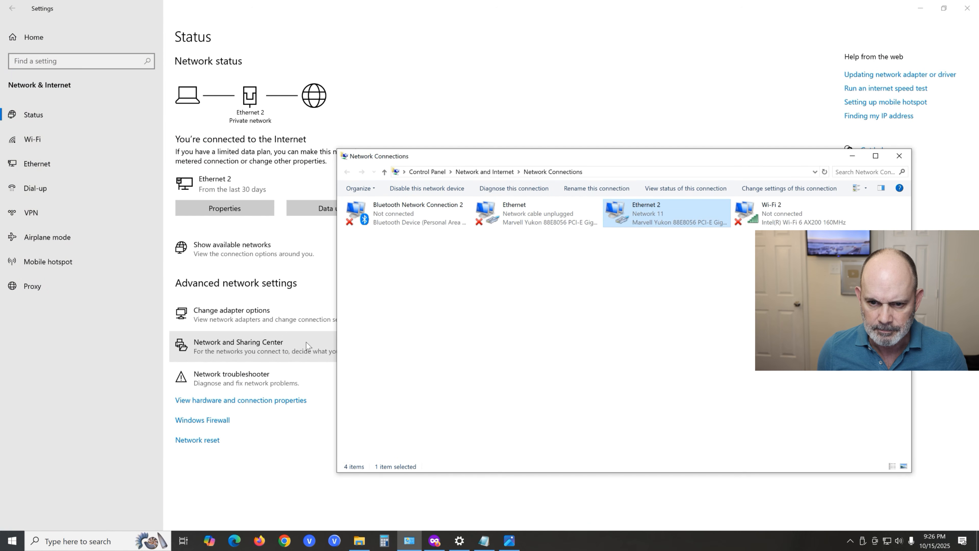
right_click(660, 211)
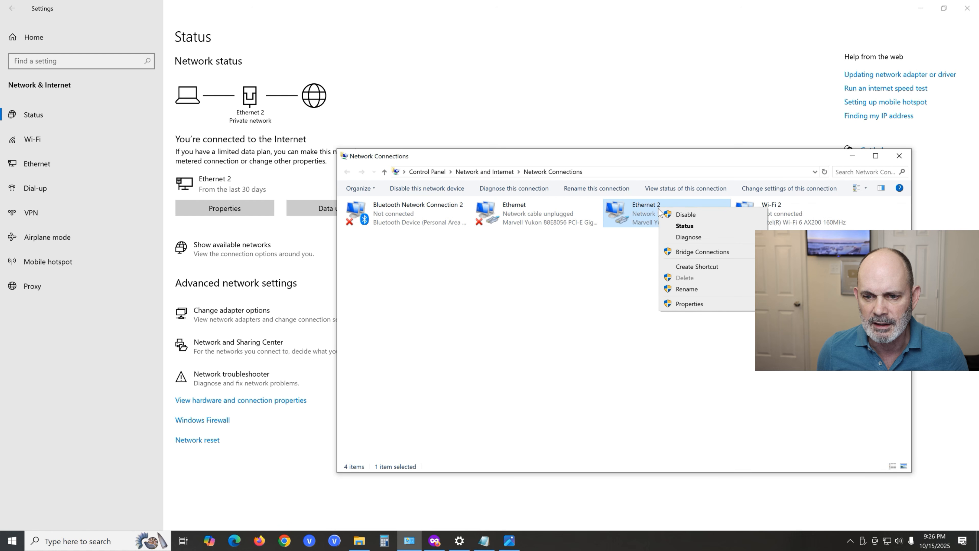
left_click(632, 247)
left_click(628, 258)
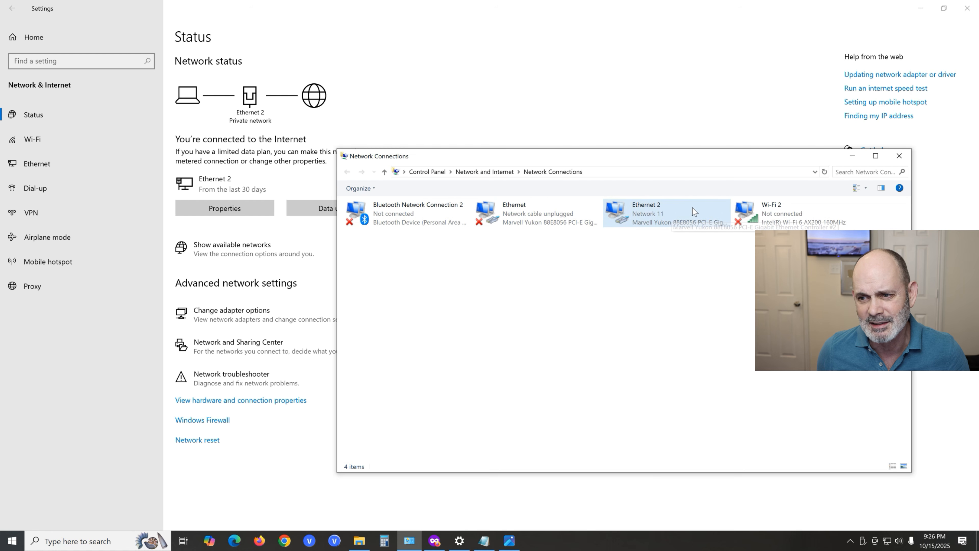
left_click(851, 156)
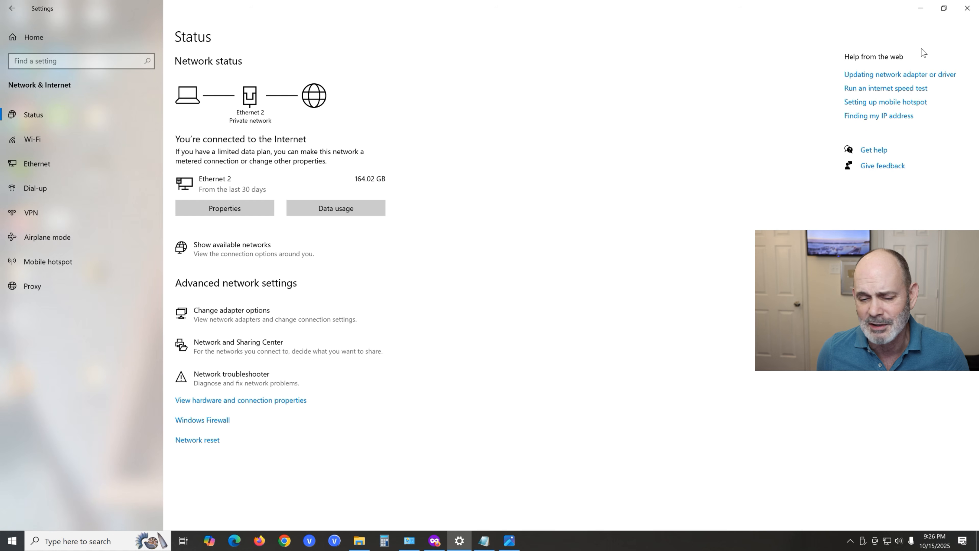
left_click(920, 8)
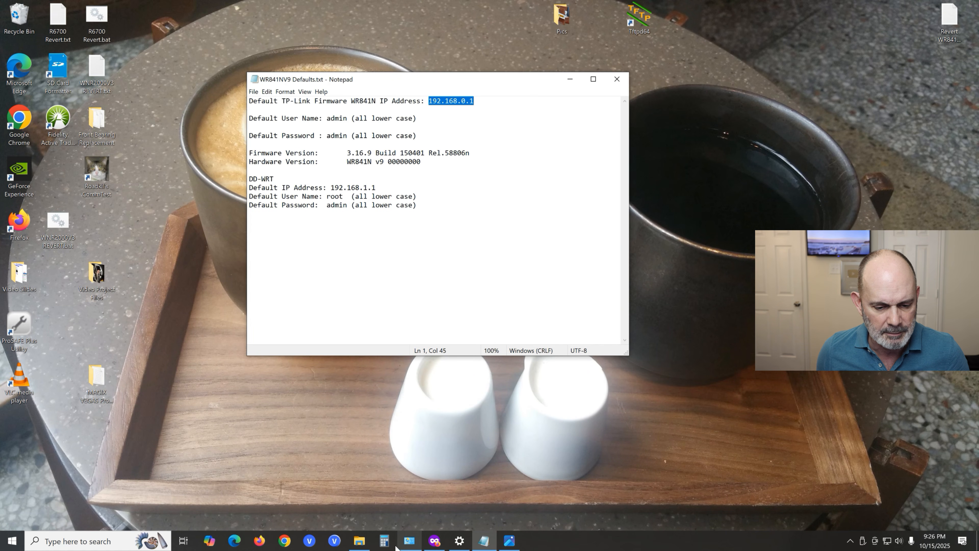
- View the setup photos of the Ethernet patch cord, WR841N ports, computer NIC and WPS/Reset button, then minimize the viewer
left_click(511, 541)
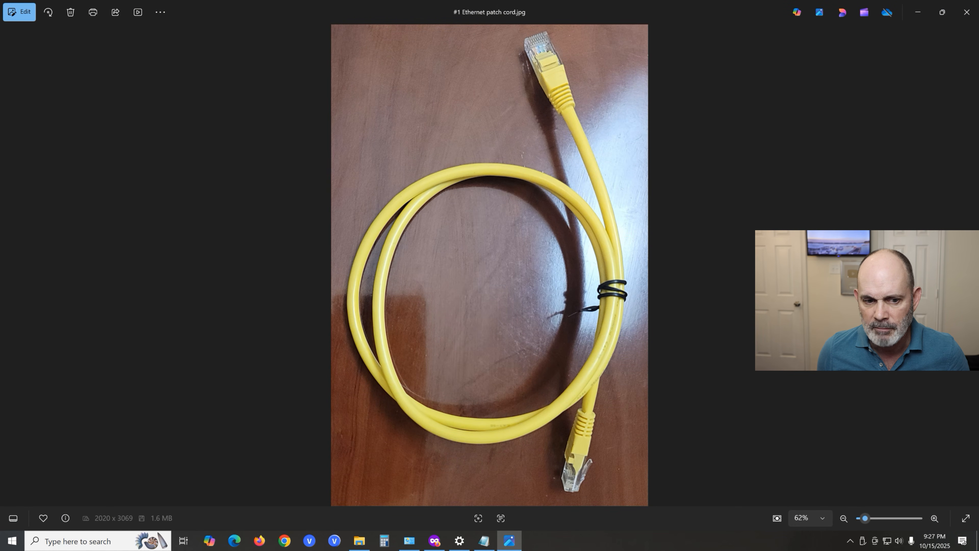
key("Right")
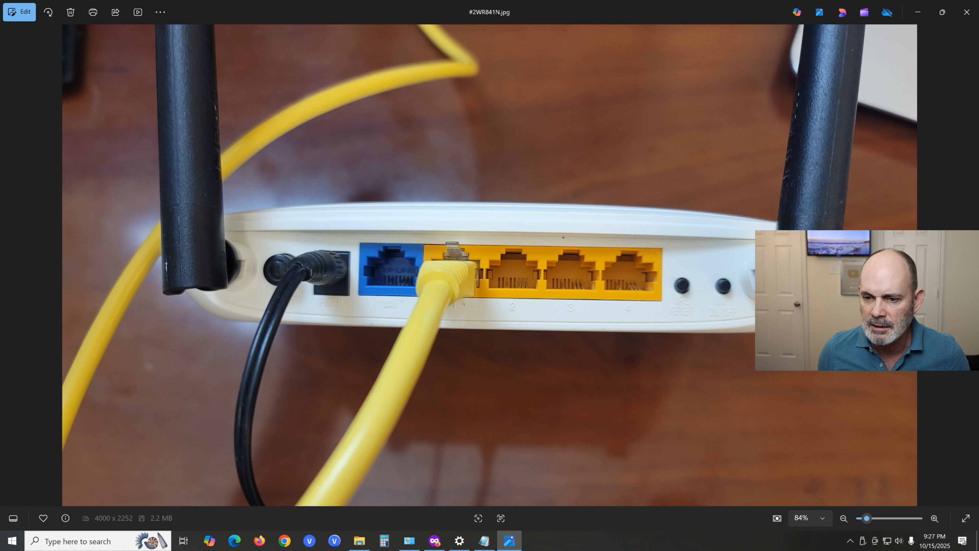
key("Right")
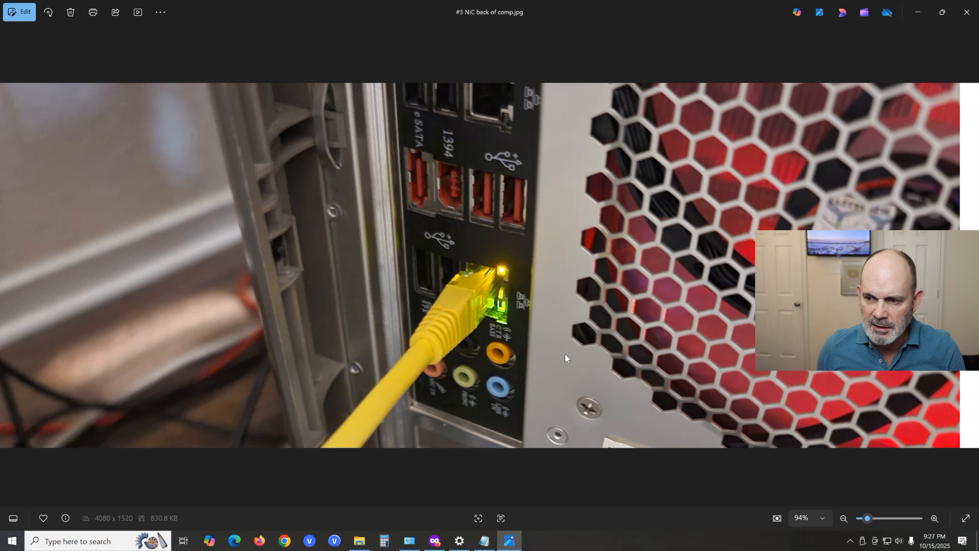
key("Right")
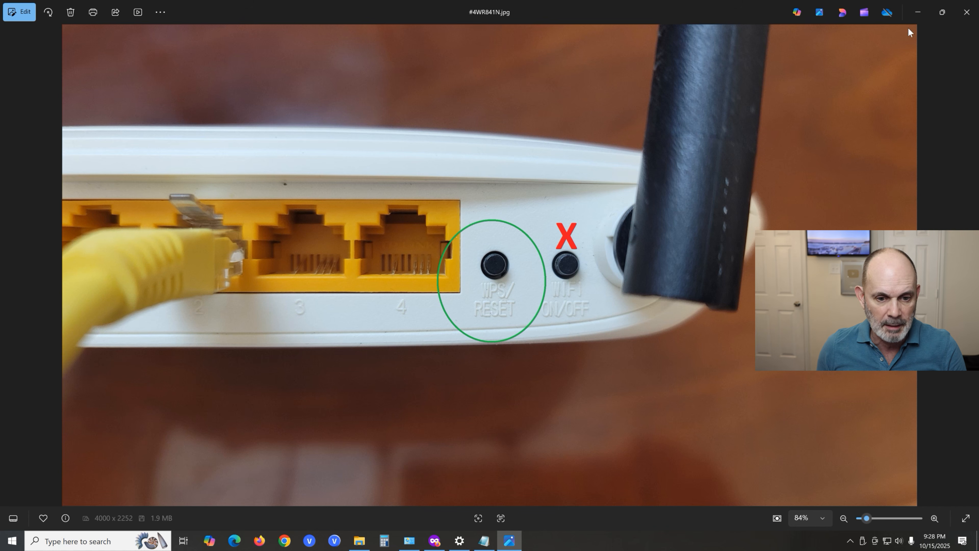
left_click(917, 18)
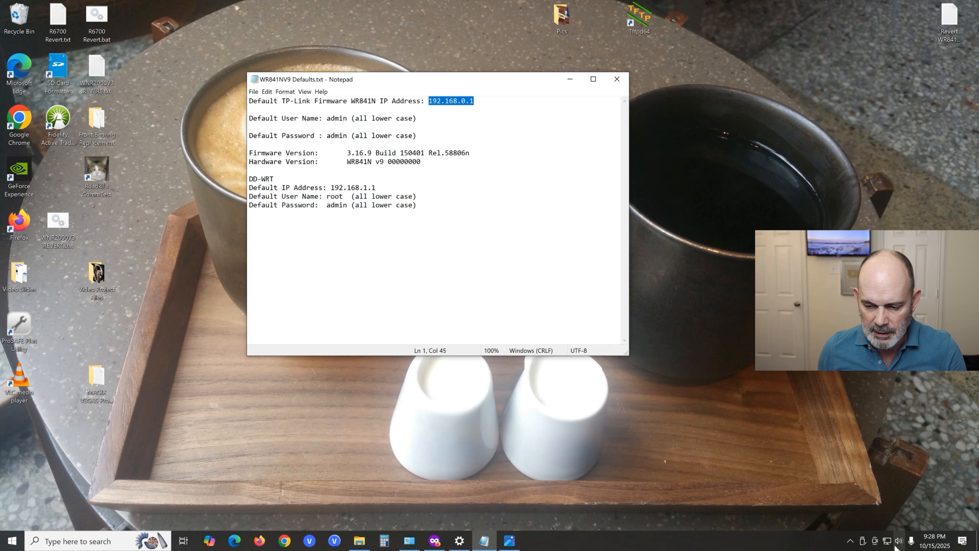
- Open the Windows network adapter list from the network settings and locate the Ethernet 2 adapter
right_click(887, 541)
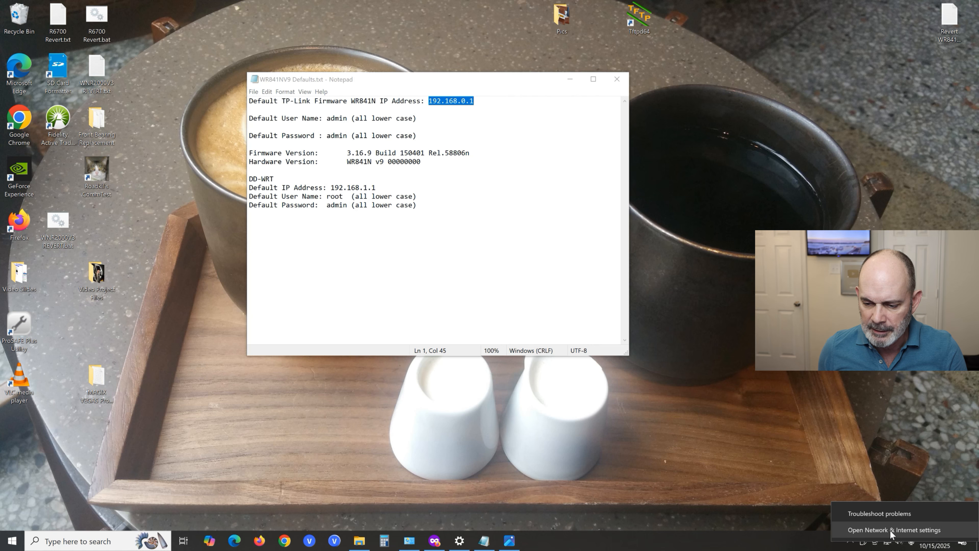
left_click(892, 531)
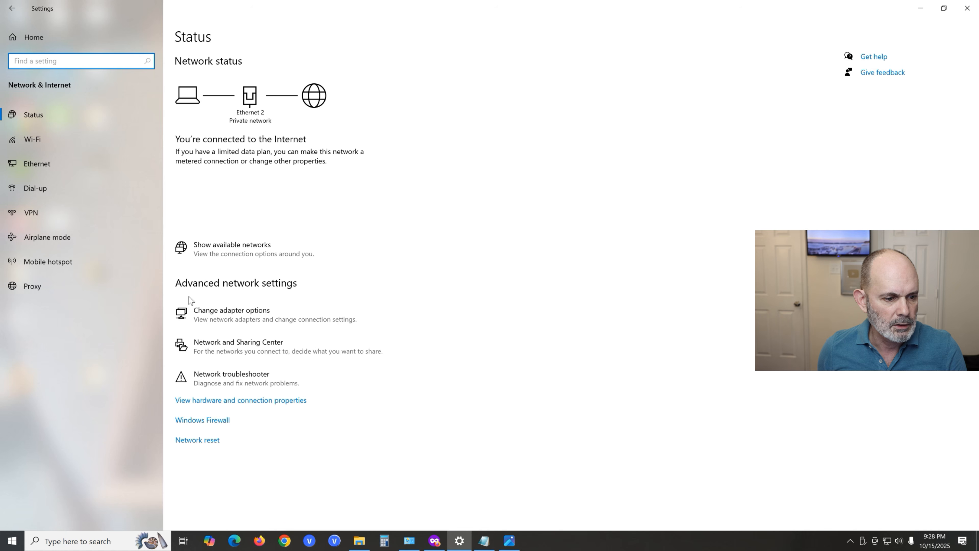
left_click(231, 314)
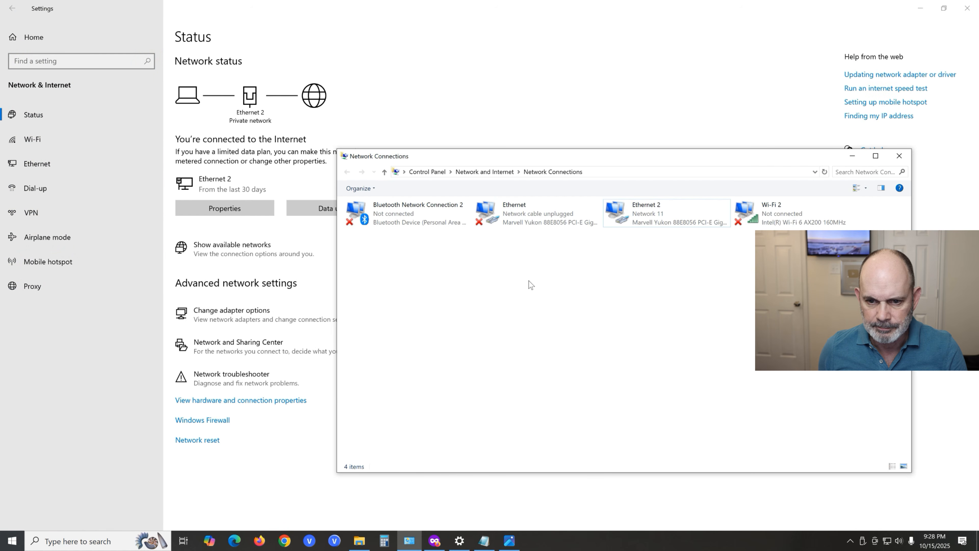
right_click(661, 211)
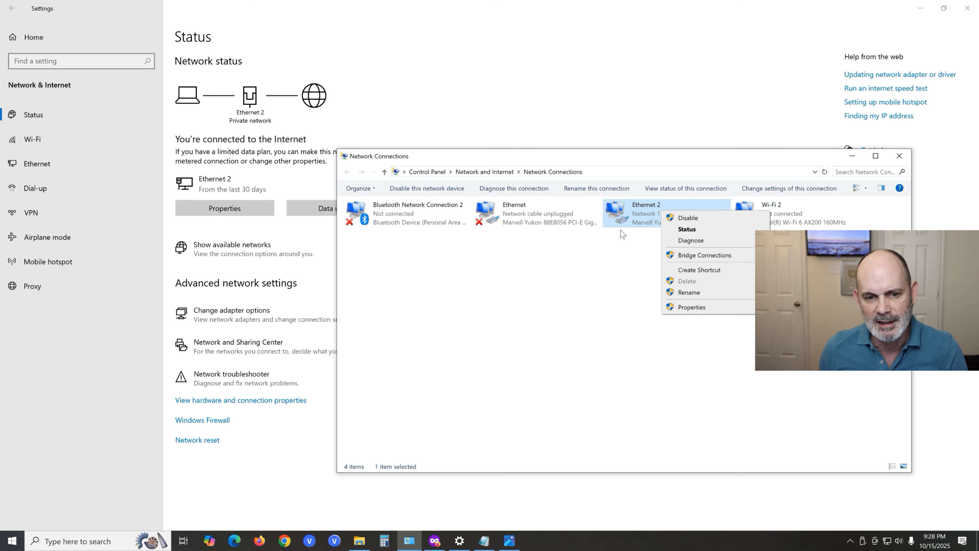
left_click(623, 266)
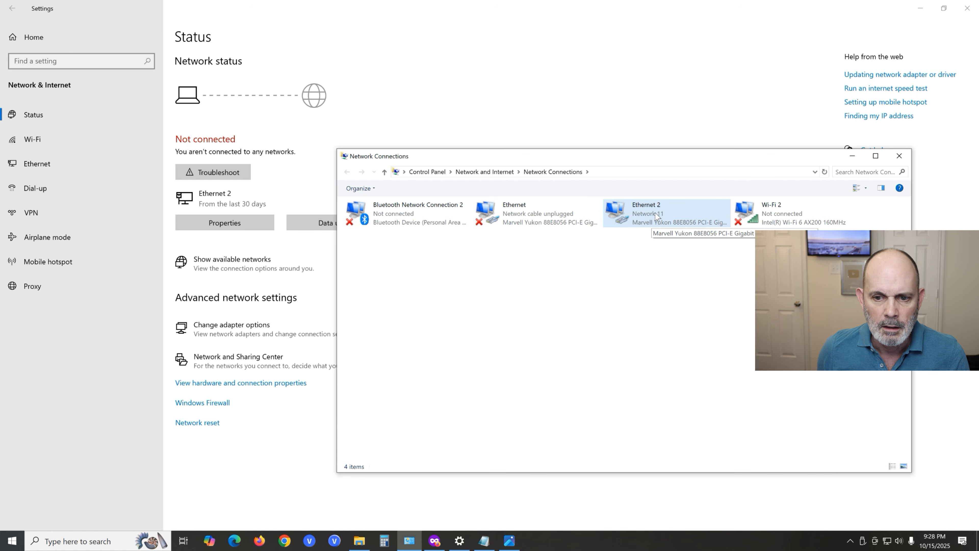
- View the connection status and network details of the Ethernet 2 adapter, then close them and minimize the network windows
right_click(655, 217)
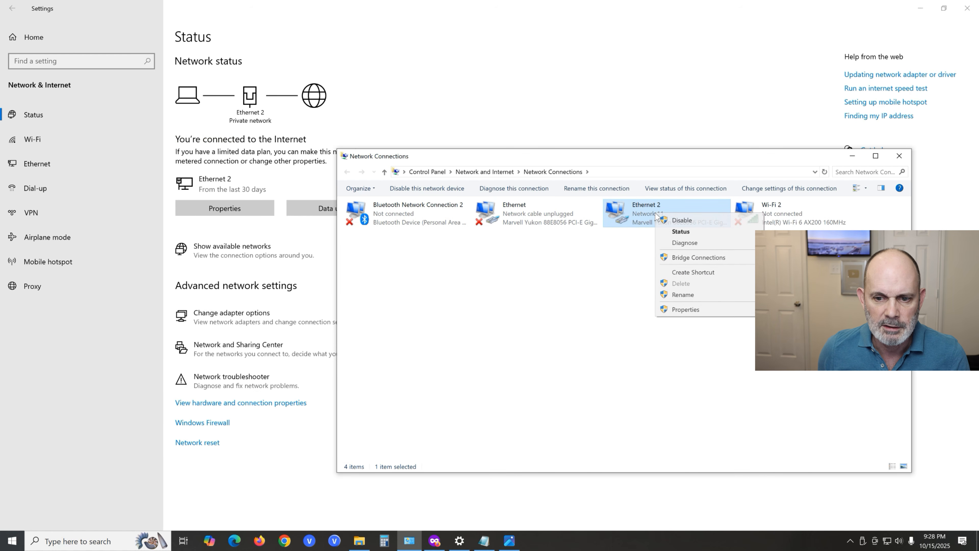
left_click(687, 232)
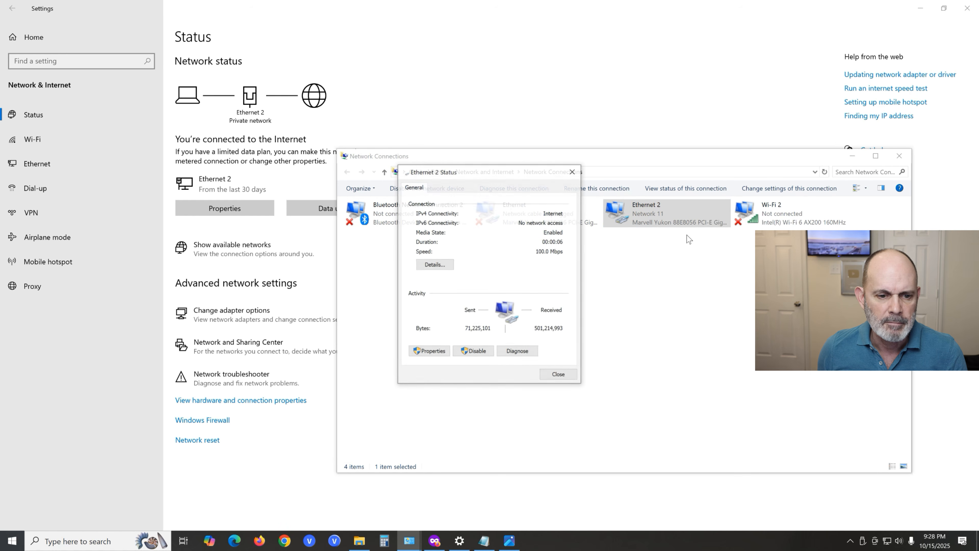
left_click(440, 267)
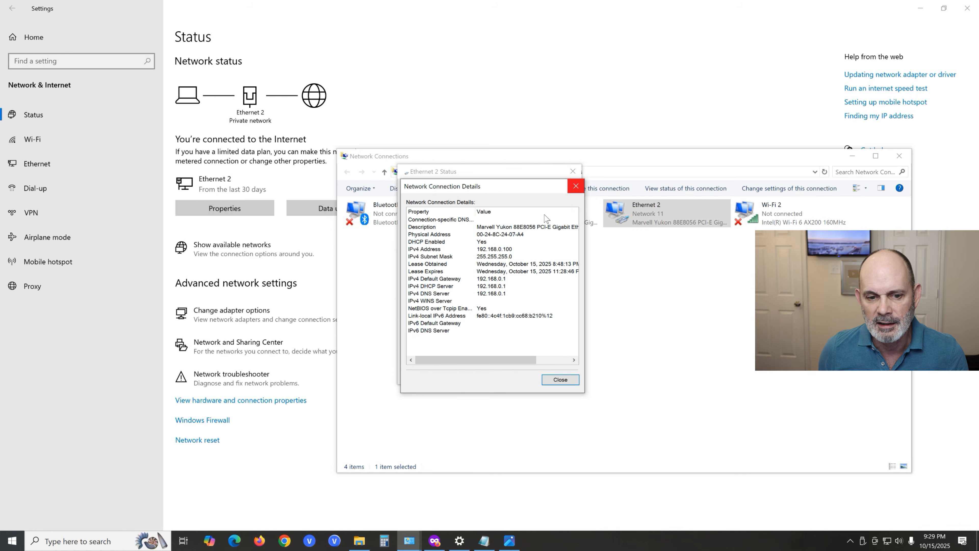
left_click(576, 187)
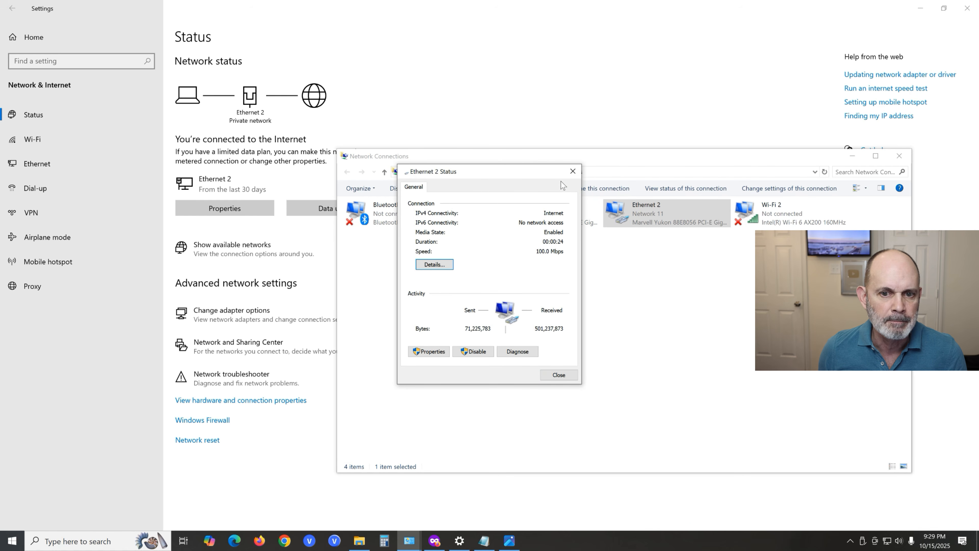
left_click(574, 170)
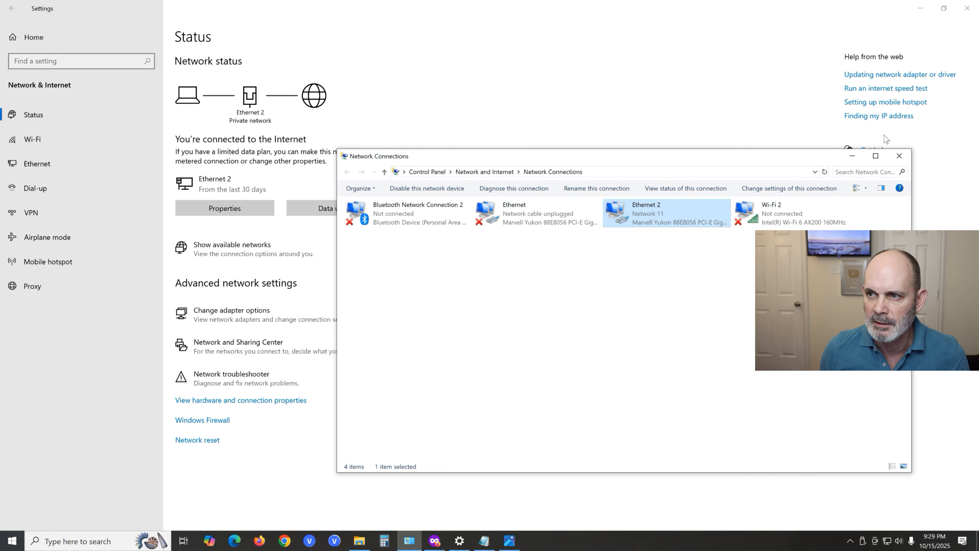
left_click(853, 156)
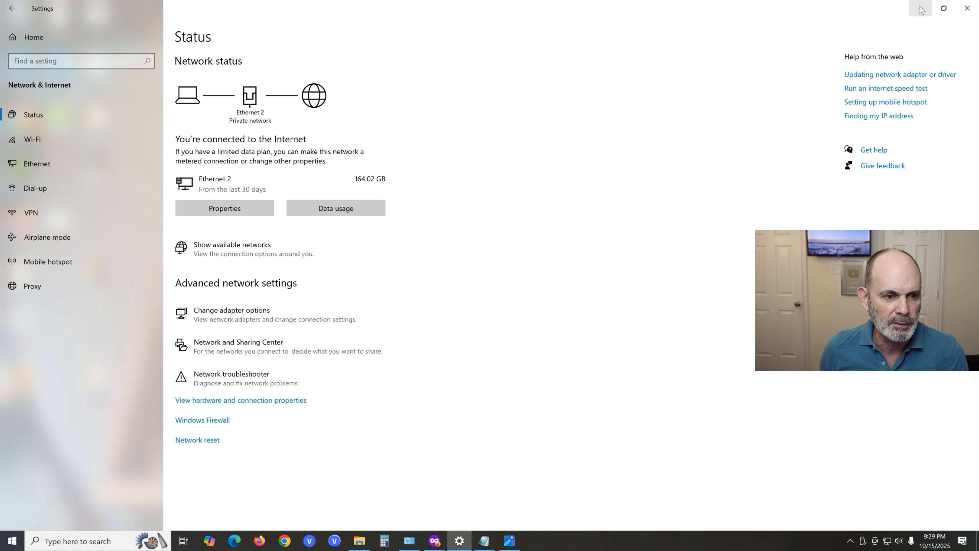
left_click(921, 9)
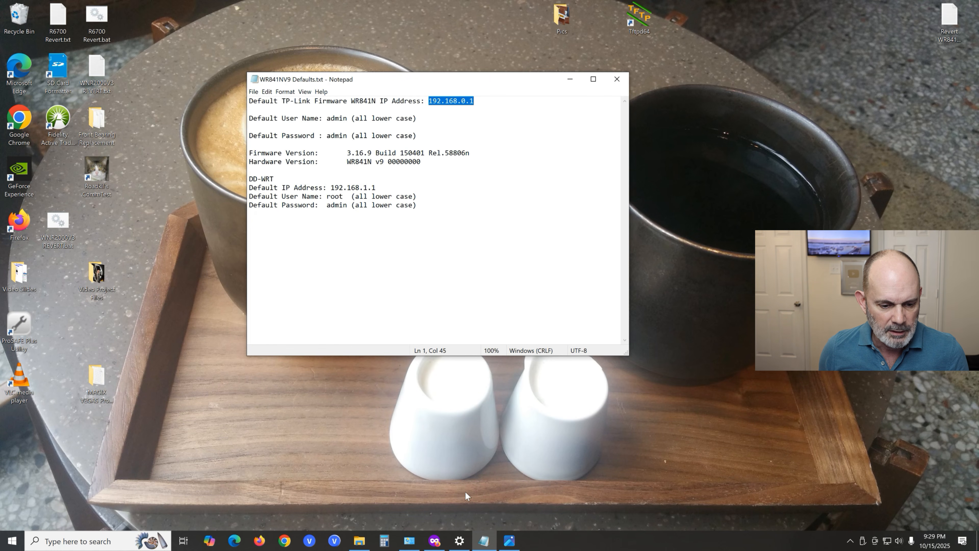
- Switch to the browser and load the router's address 192.168.0.1 in place of the DD-WRT demo page
left_click(436, 545)
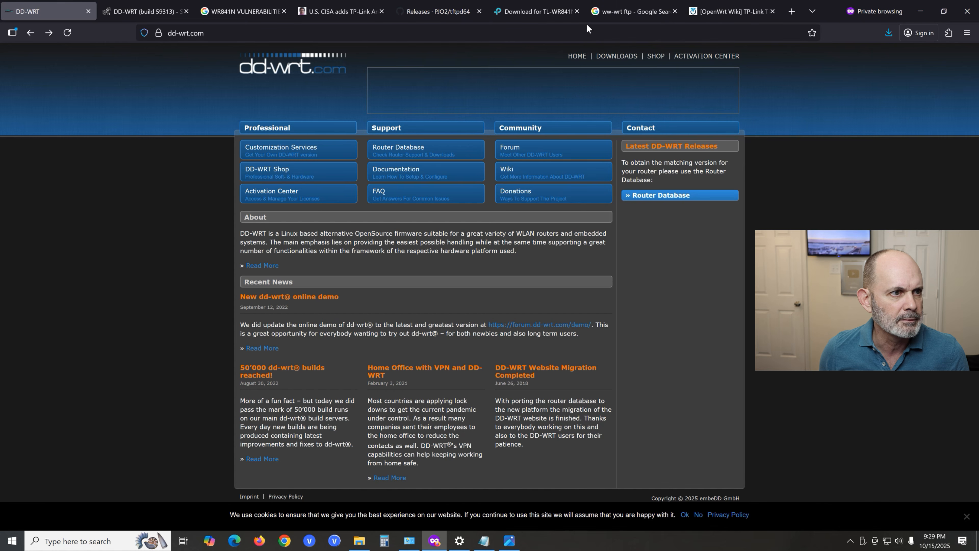
left_click(150, 16)
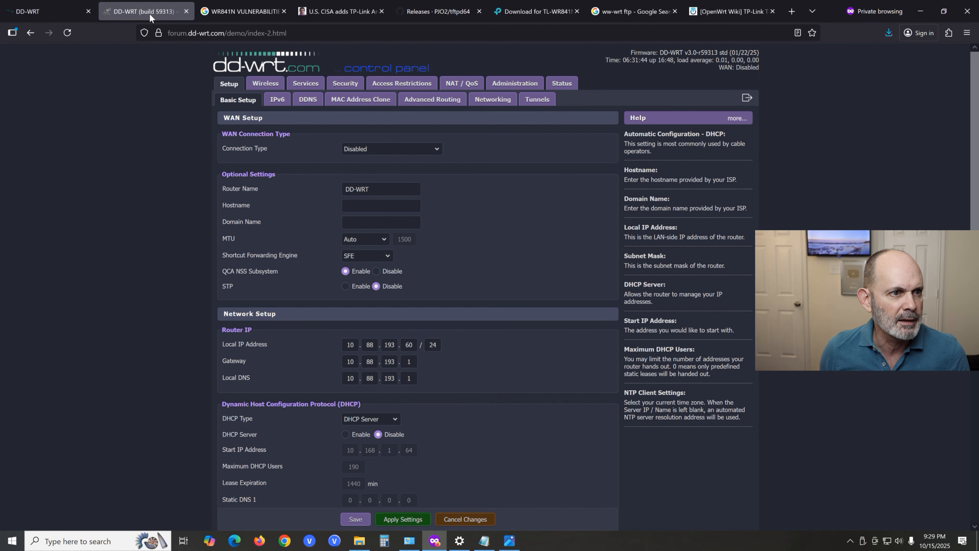
key("ctrl+l")
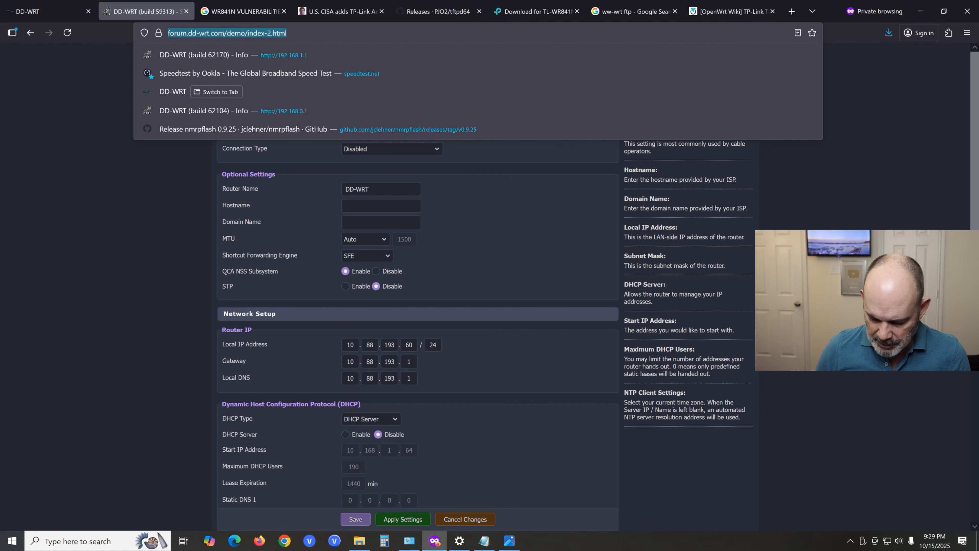
type("192.168.0.1/")
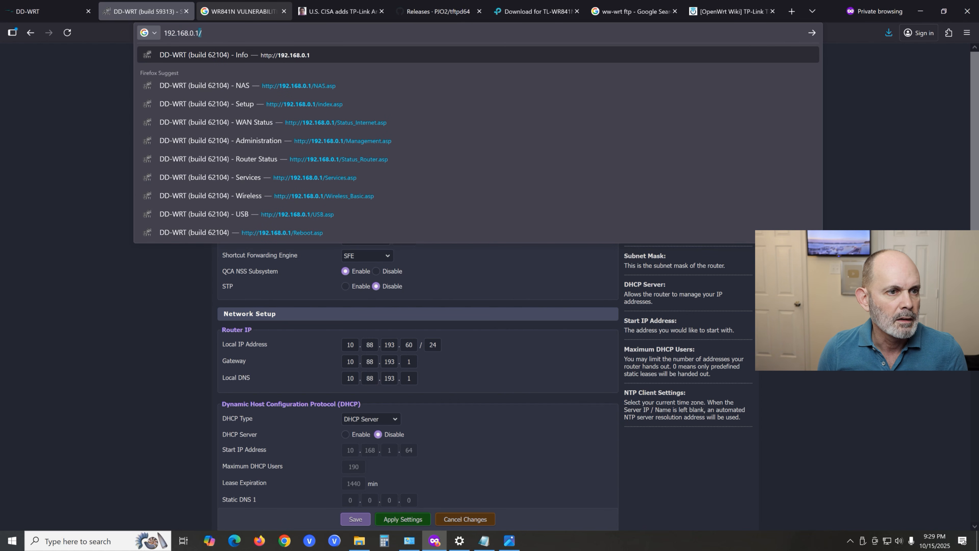
key("Return")
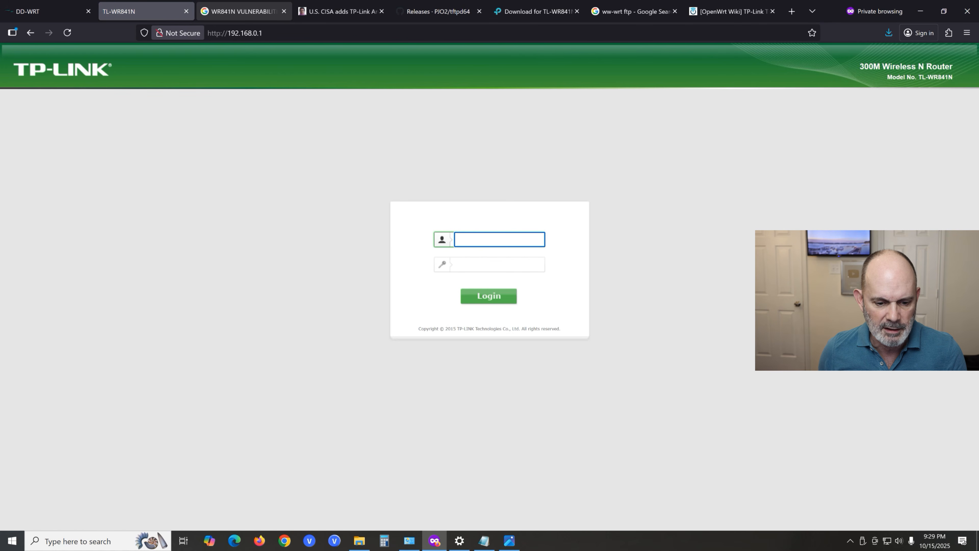
- Place the defaults note beside the TP-Link login form, then log in with the user name admin and the default router password
left_click(483, 545)
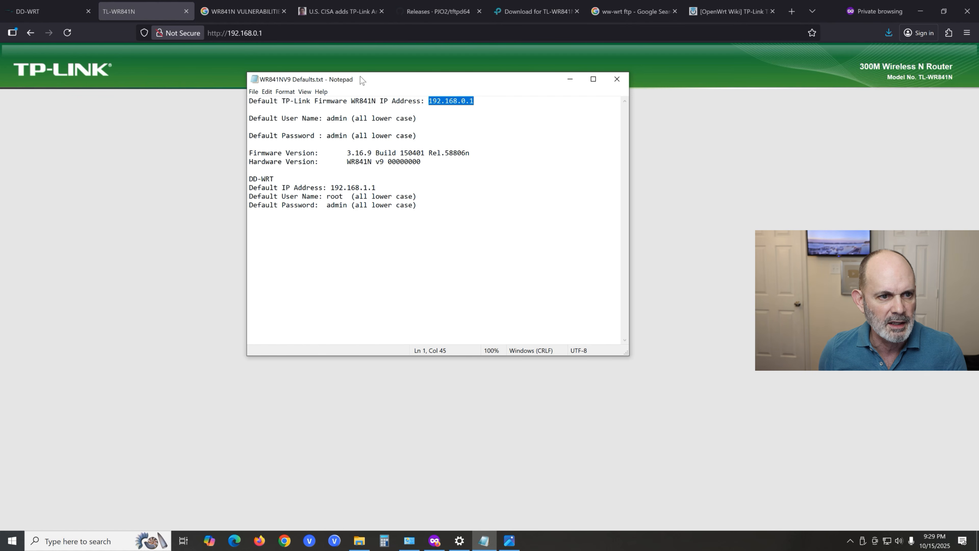
left_click_drag(363, 81, 145, 156)
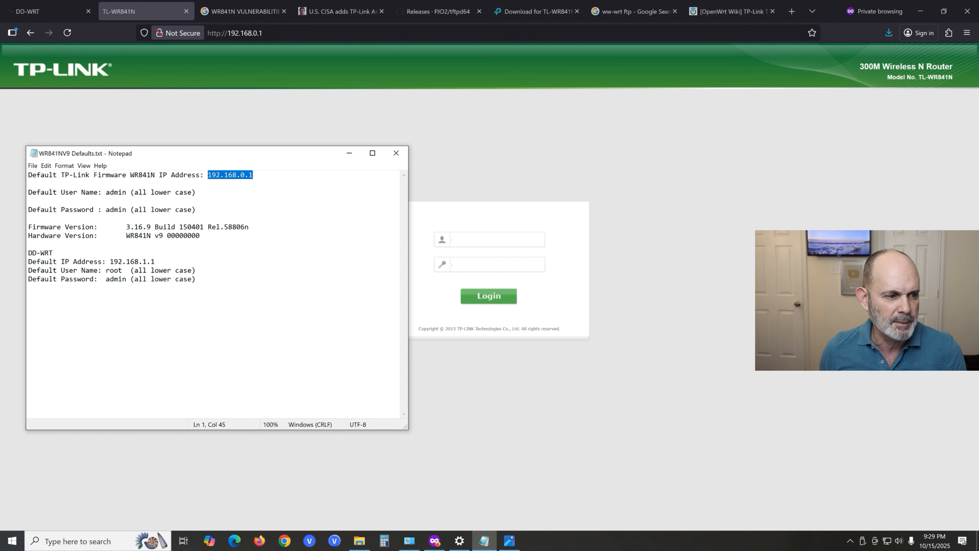
left_click(493, 238)
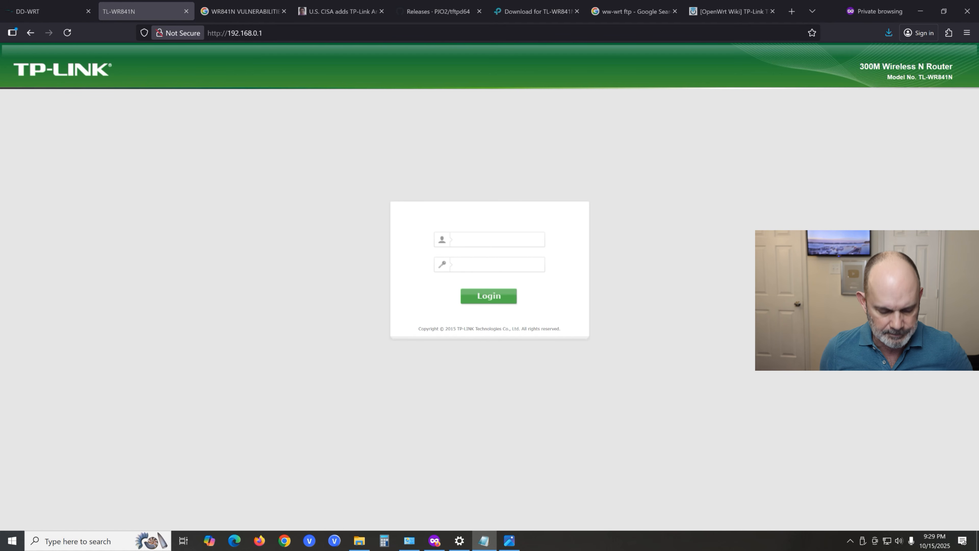
type("admin")
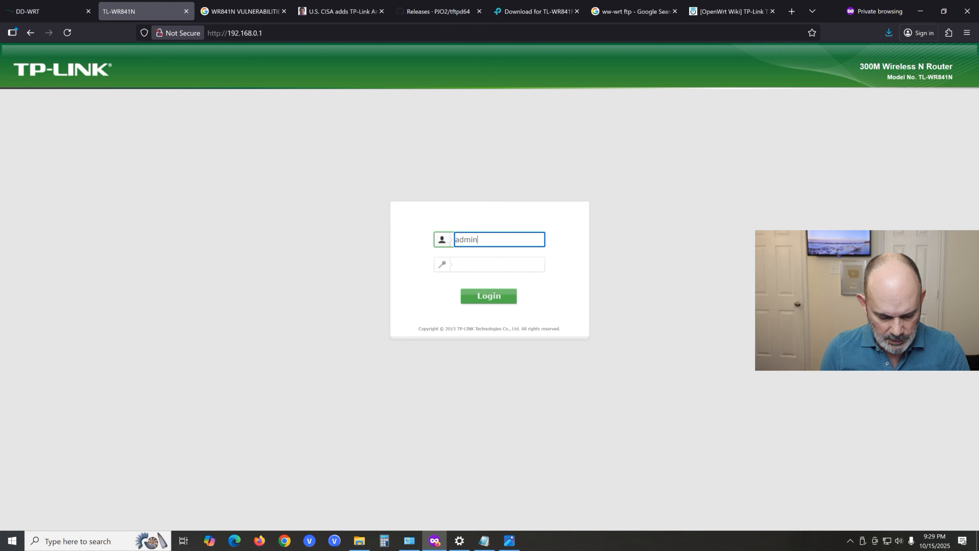
key("Tab")
type("admin")
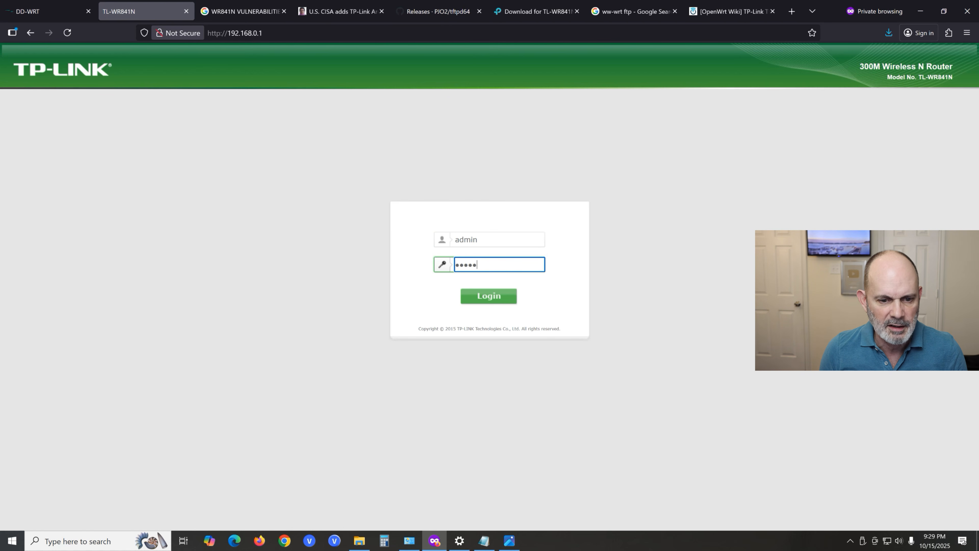
key("Return")
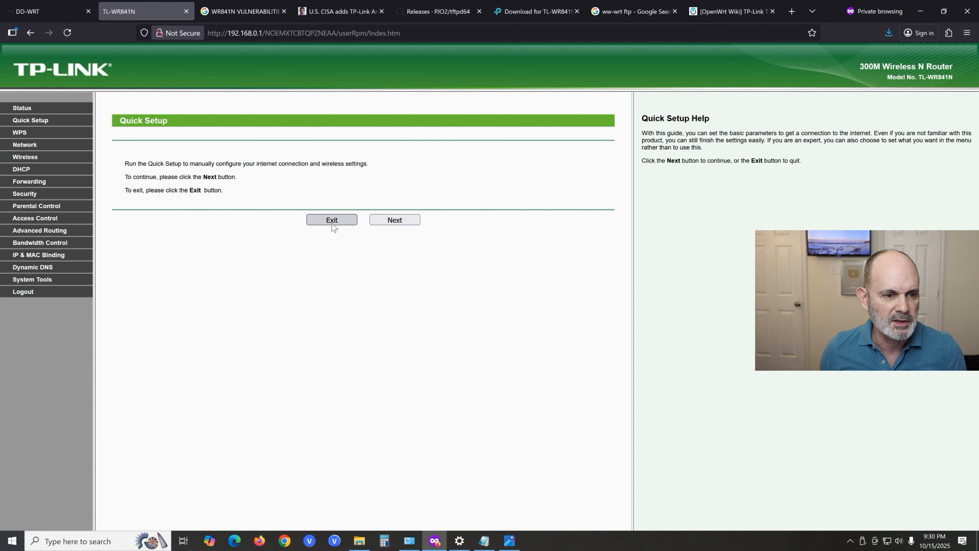
- Exit Quick Setup and examine the firmware version and hardware version on the router's Status page, highlighting the version, model and revision
left_click(344, 226)
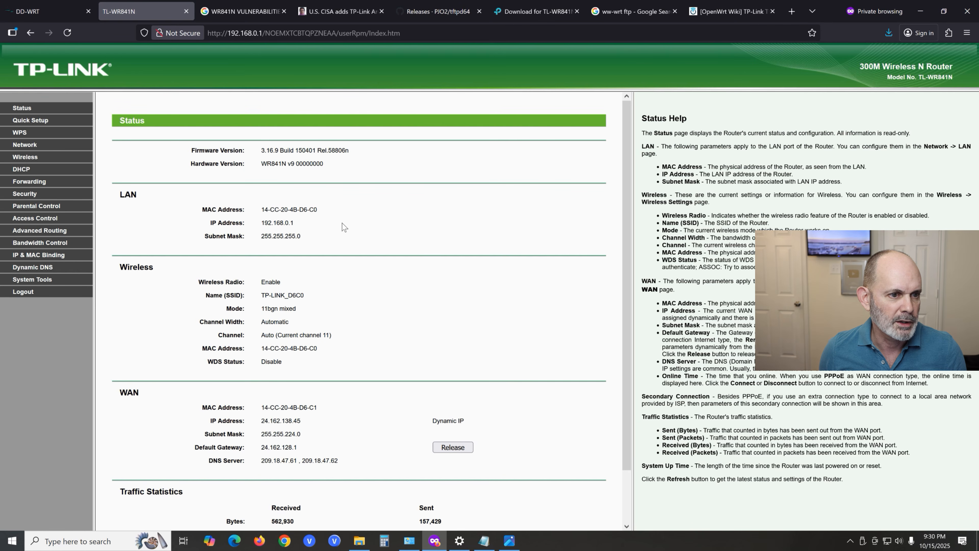
left_click(25, 110)
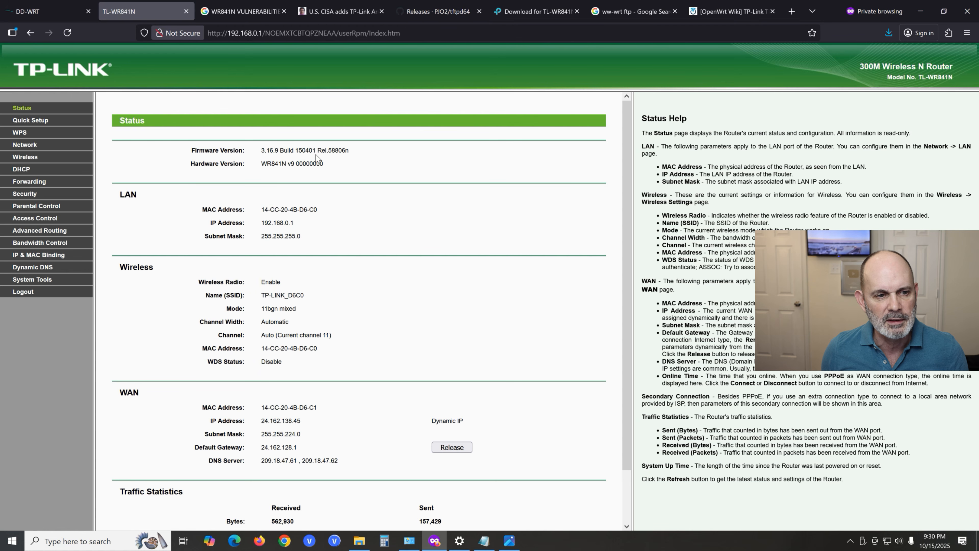
left_click_drag(359, 155, 261, 154)
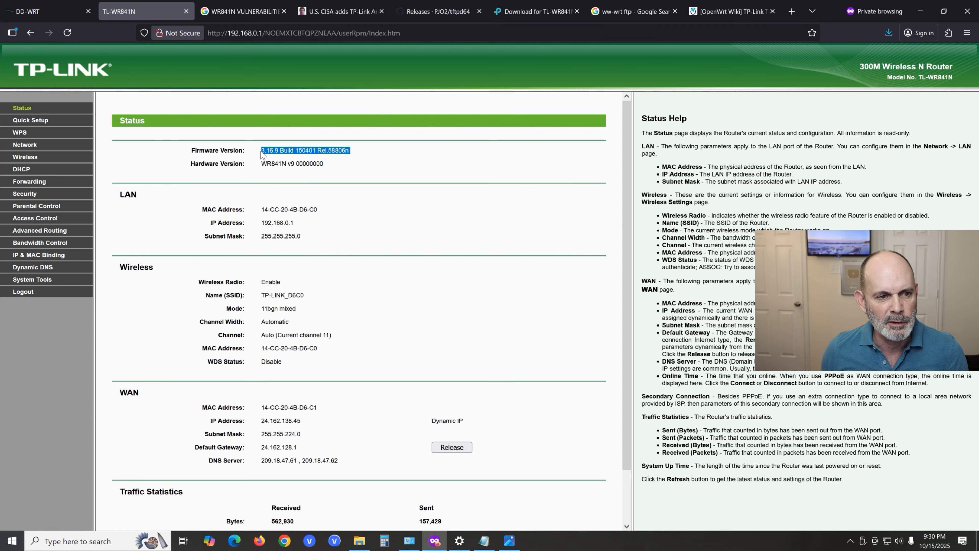
left_click(380, 159)
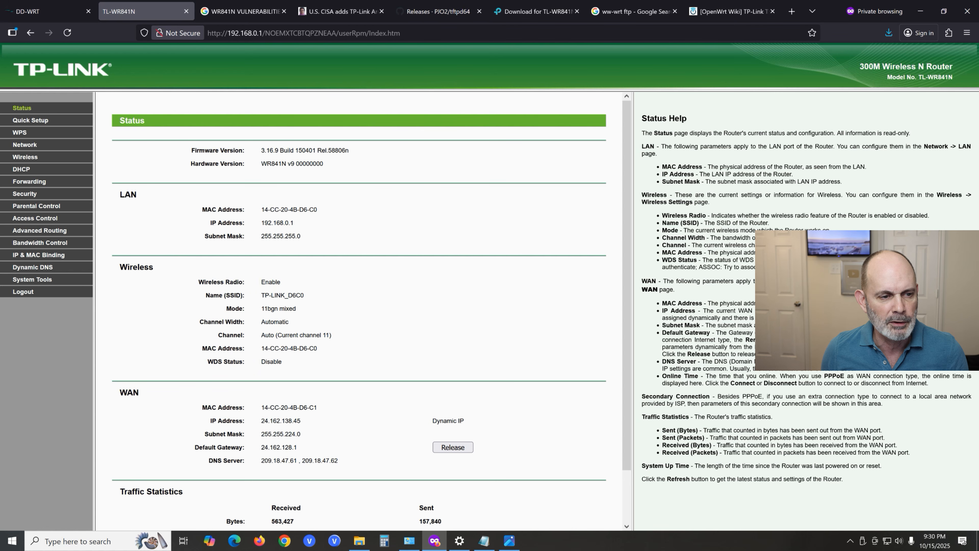
left_click_drag(261, 163, 281, 163)
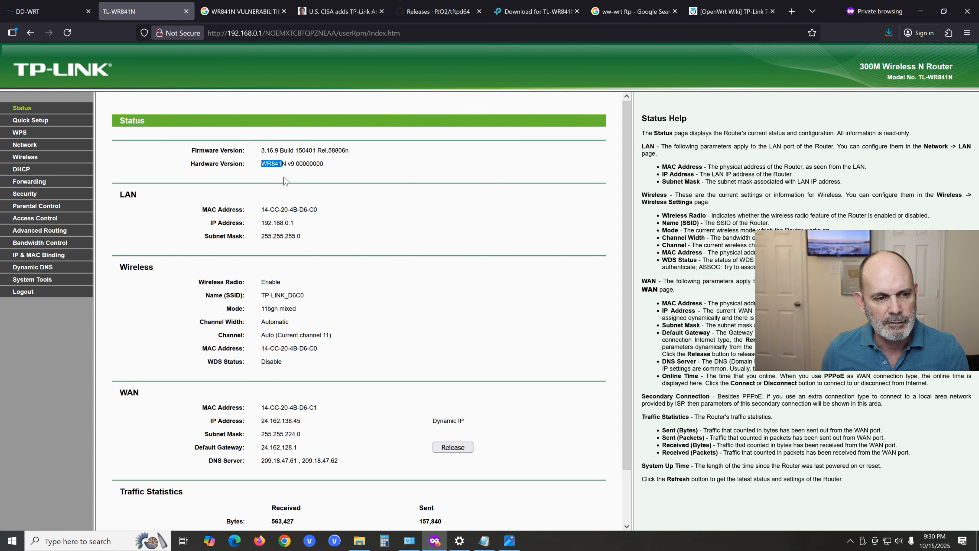
left_click(292, 172)
double_click(291, 163)
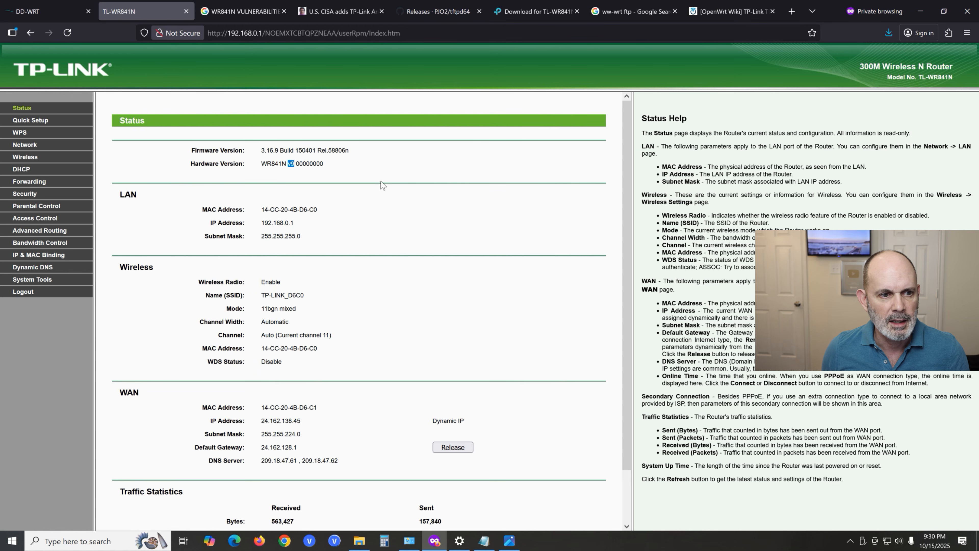
left_click(364, 179)
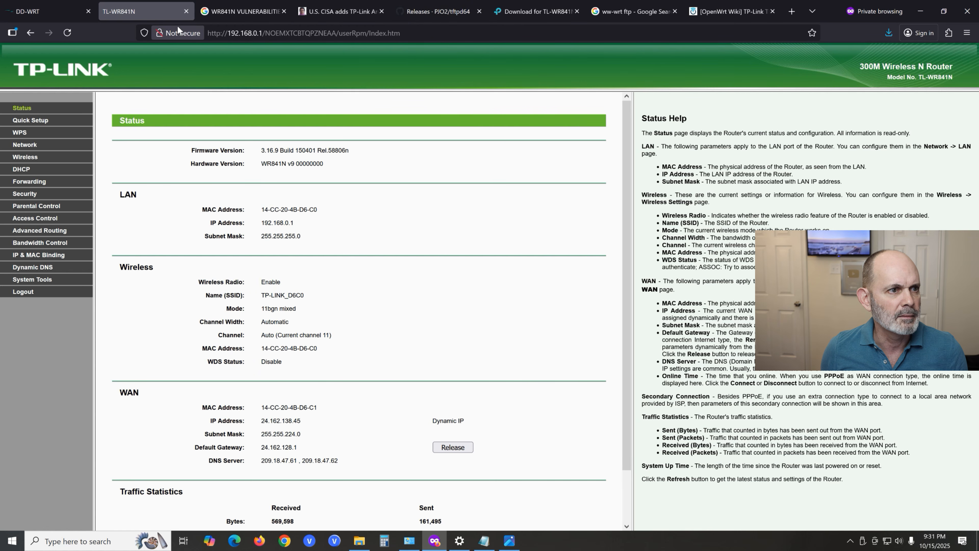
- Return to the WR841N VULNERABILITIES search results and open the CVE: Common Vulnerabilities and Exposures result
left_click(240, 14)
key("ctrl+l")
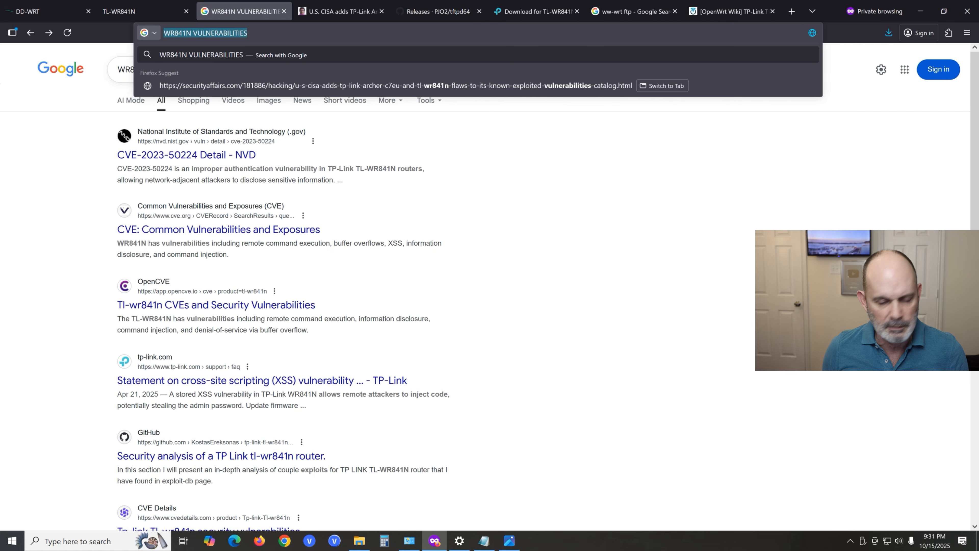
left_click(245, 231)
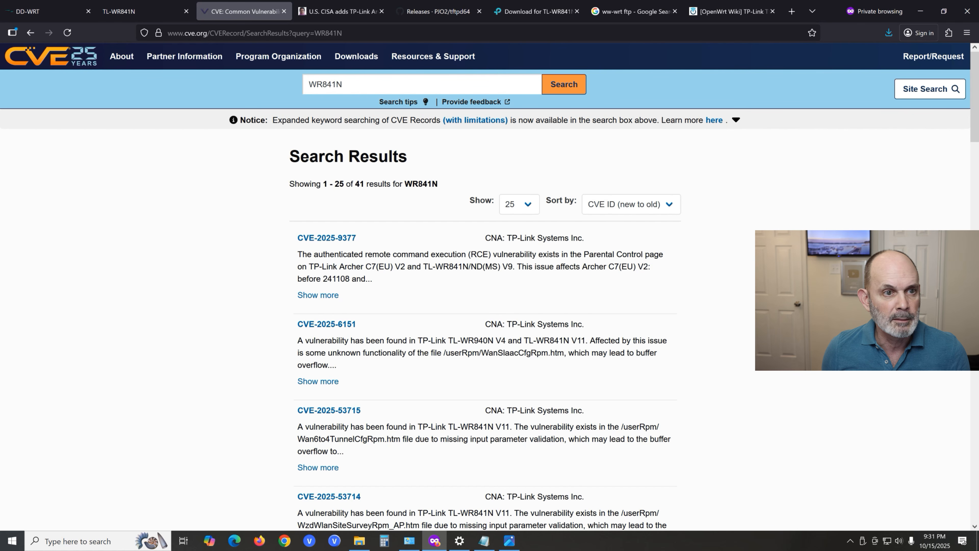
- Search the web for "wr841n firmware" in place of the CVE results page
left_click(386, 33)
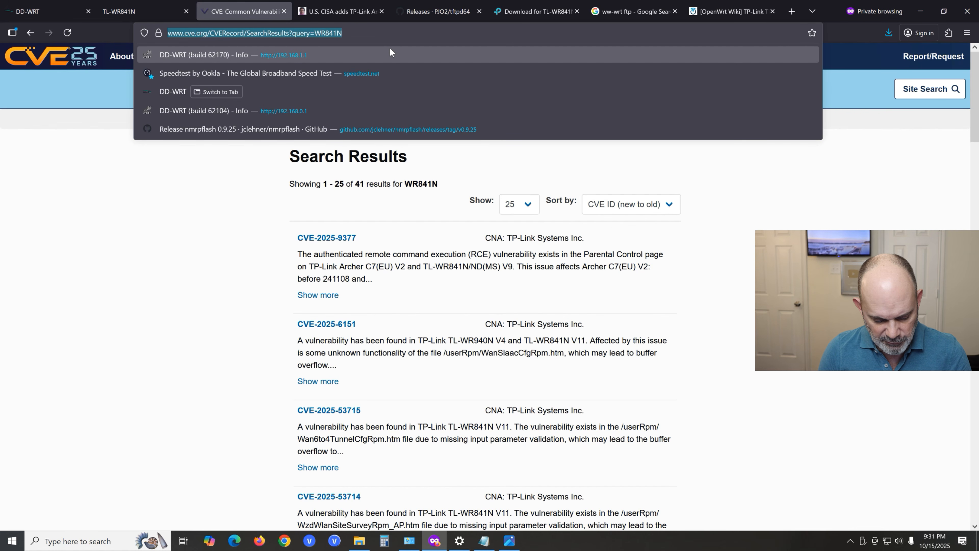
type("wrn")
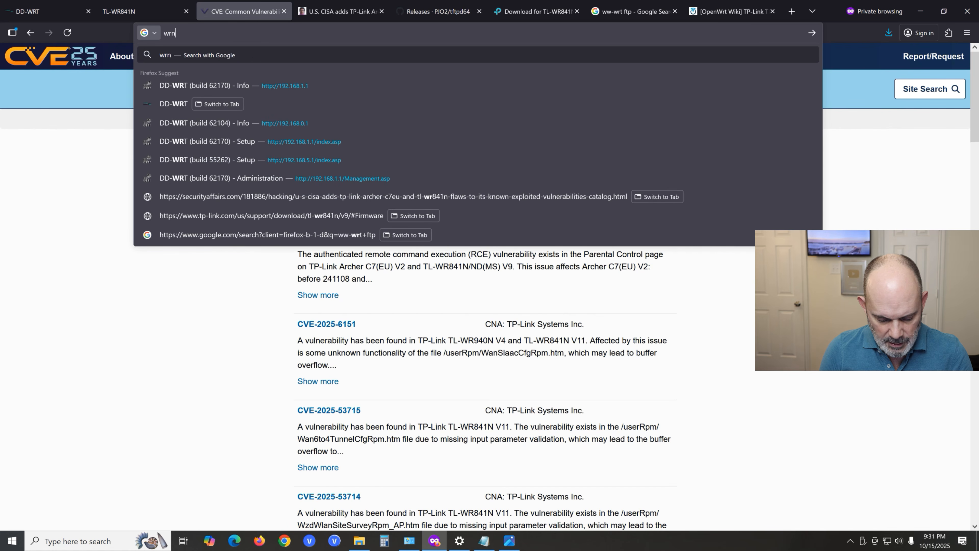
type("84")
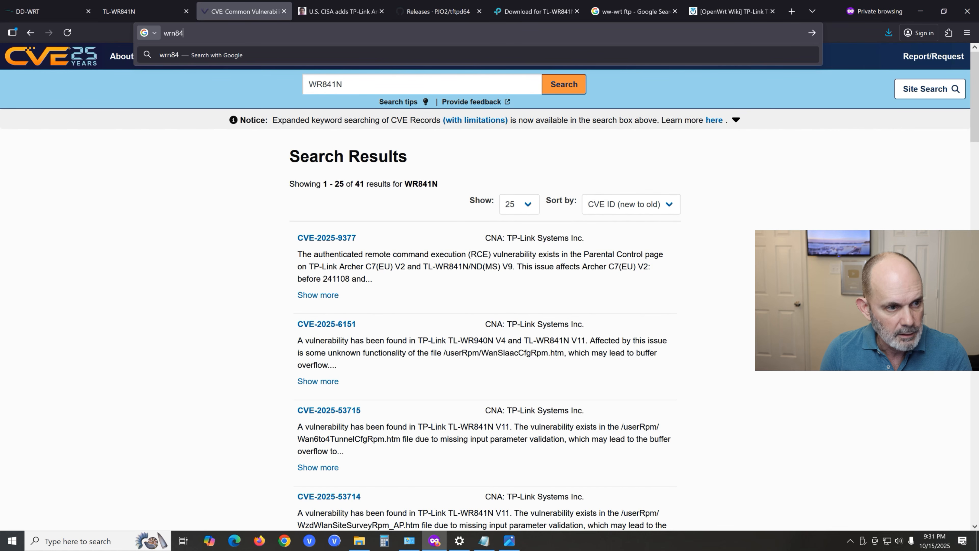
type("1n")
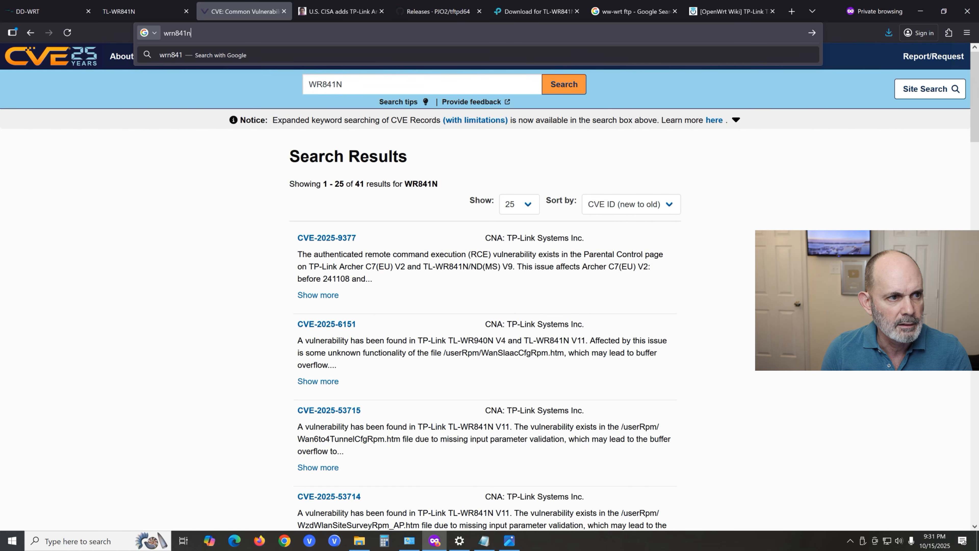
key("BackSpace")
key("BackSpace")
key("BackSpace")
key("BackSpace")
key("BackSpace")
key("BackSpace")
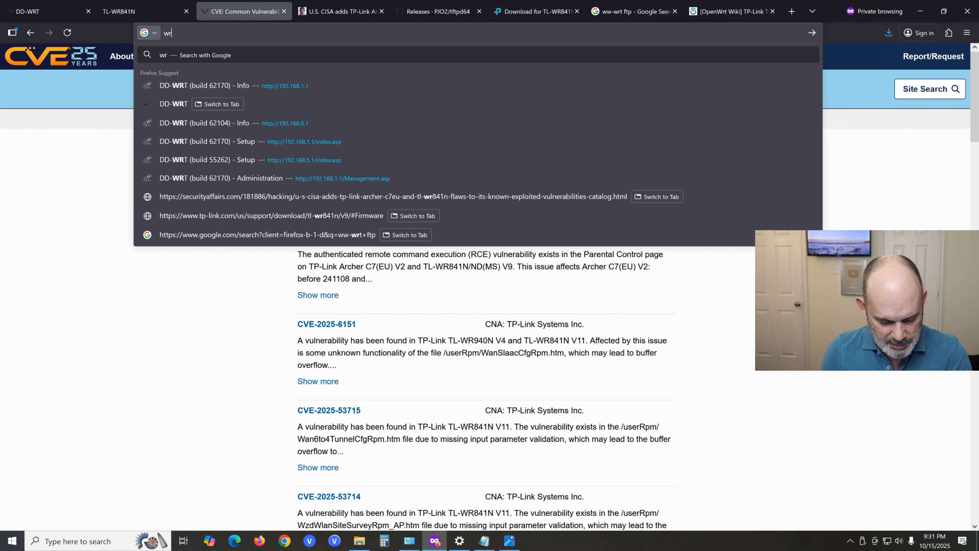
type("841n")
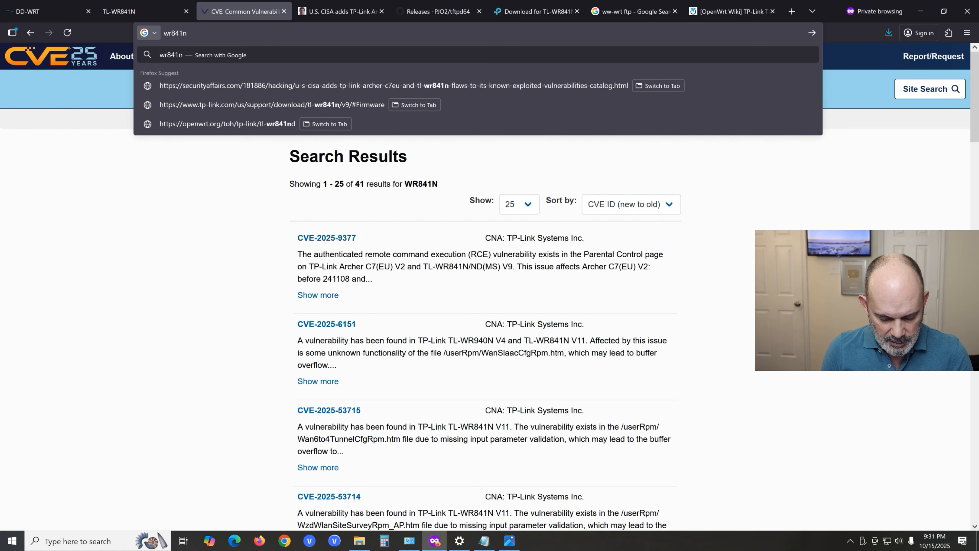
type(" f")
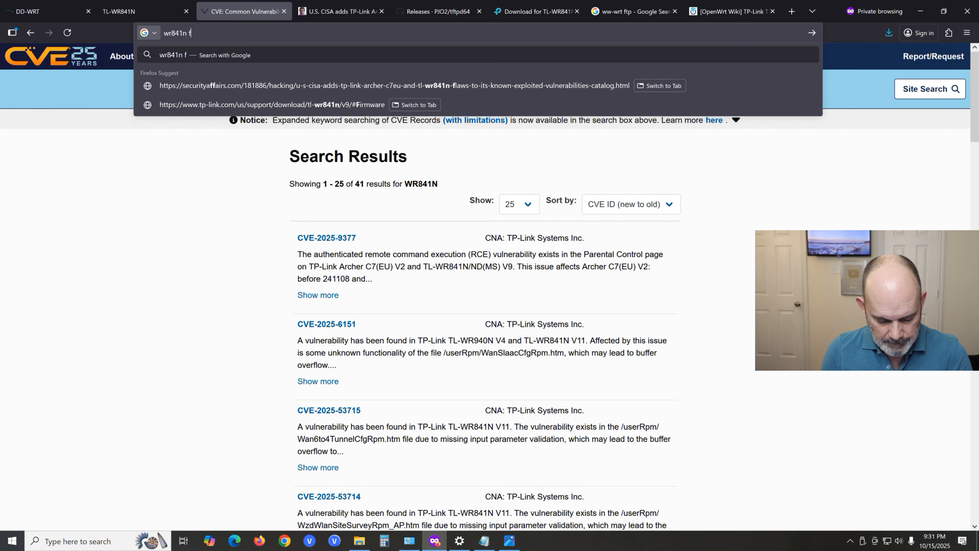
type("irmware")
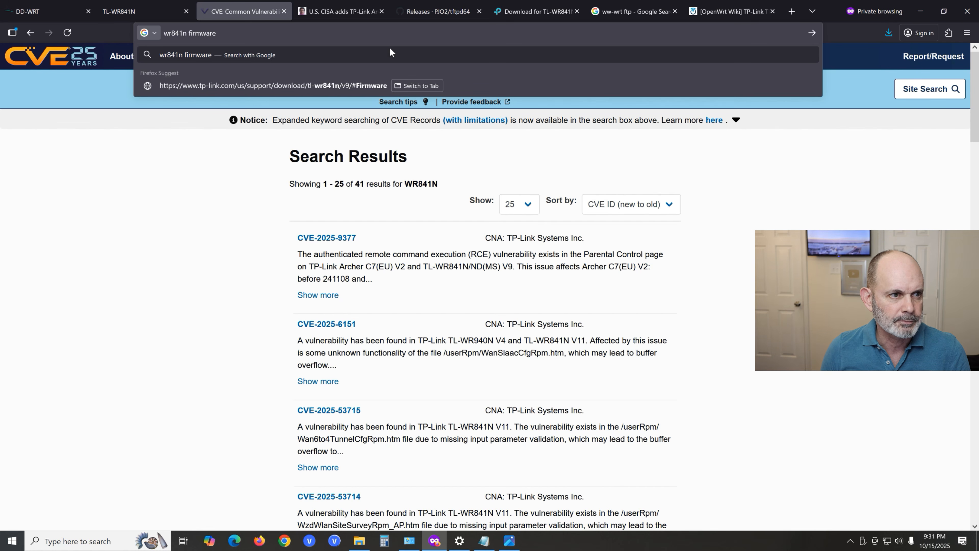
key("Return")
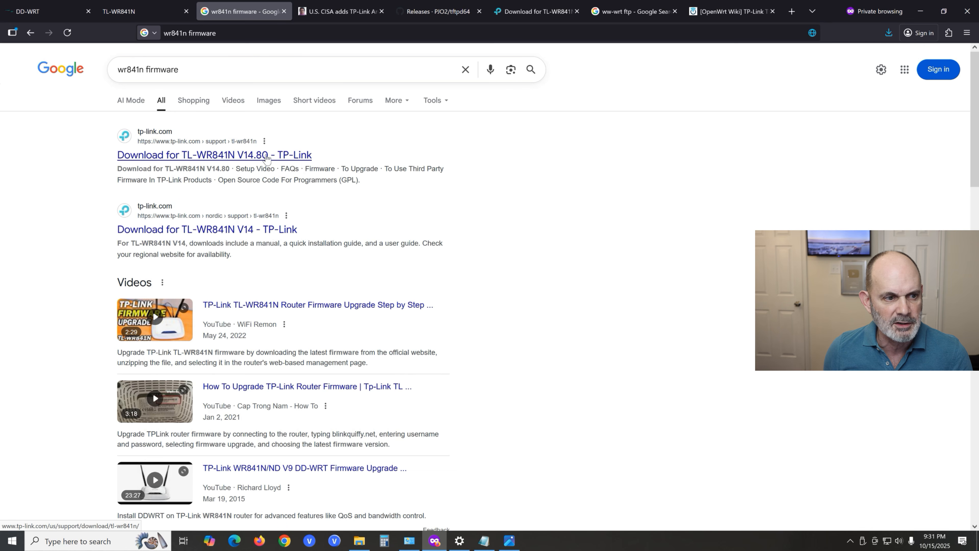
- Open TP-Link's TL-WR841N download page, choose hardware version V9 and show its firmware section
left_click(267, 159)
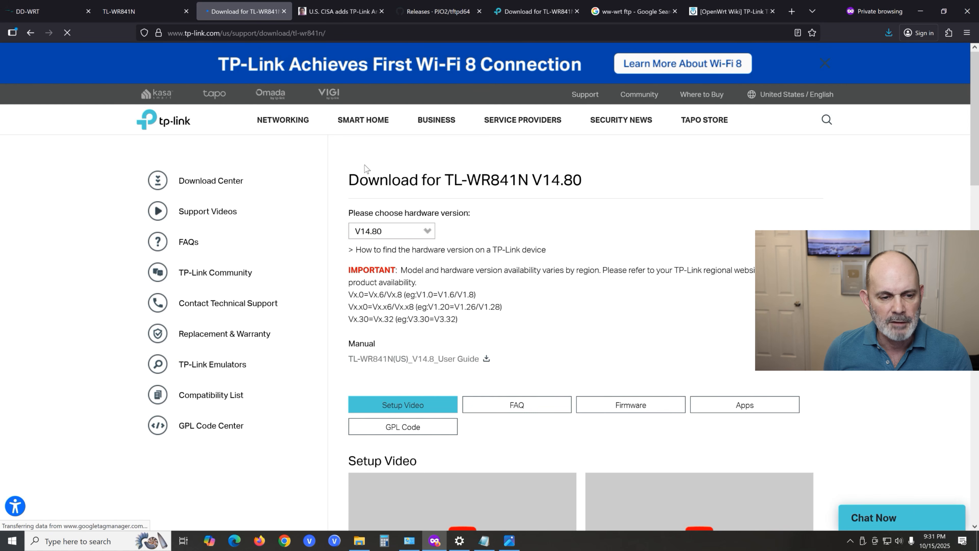
left_click(428, 232)
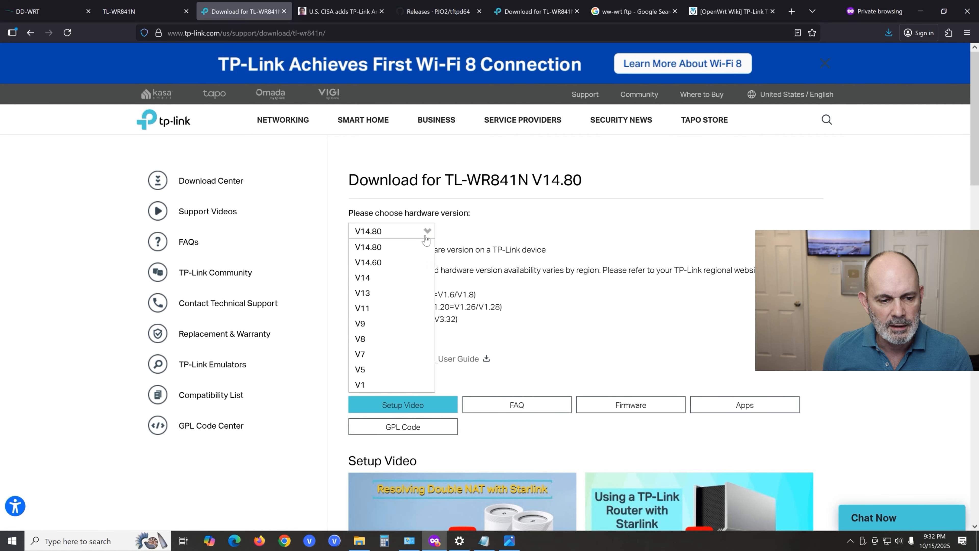
left_click(391, 326)
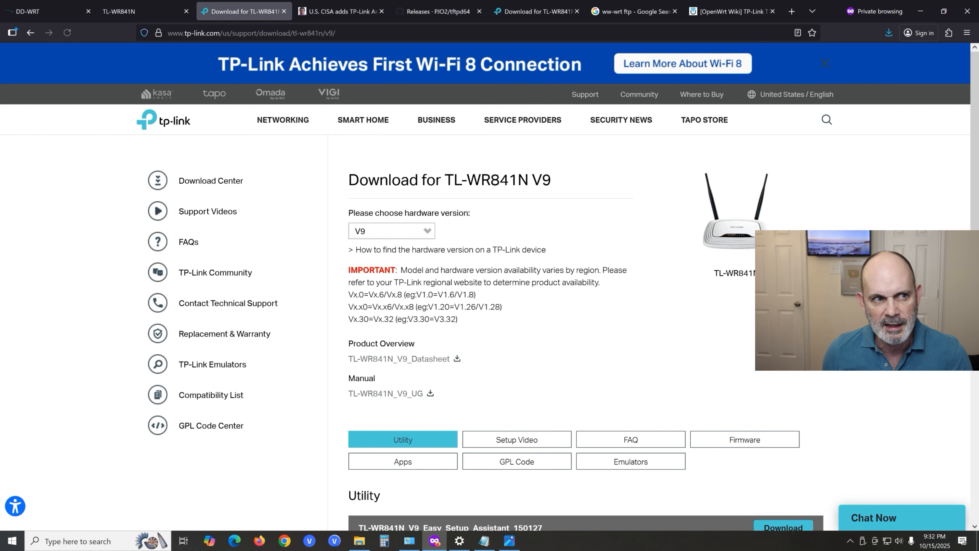
left_click(762, 445)
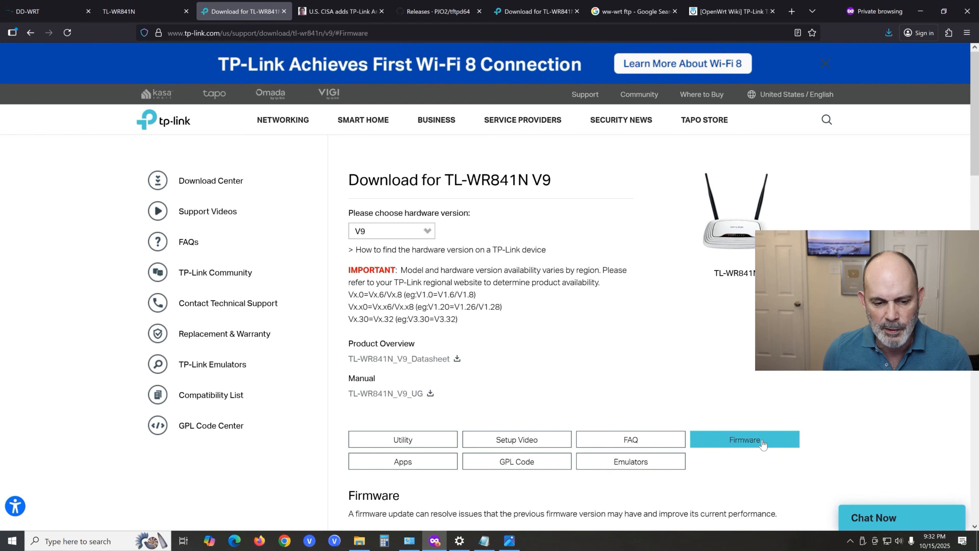
- Examine the V9 firmware releases on the page, comparing their published dates, bug fixes and region notes
scroll(698, 410, "down", 6)
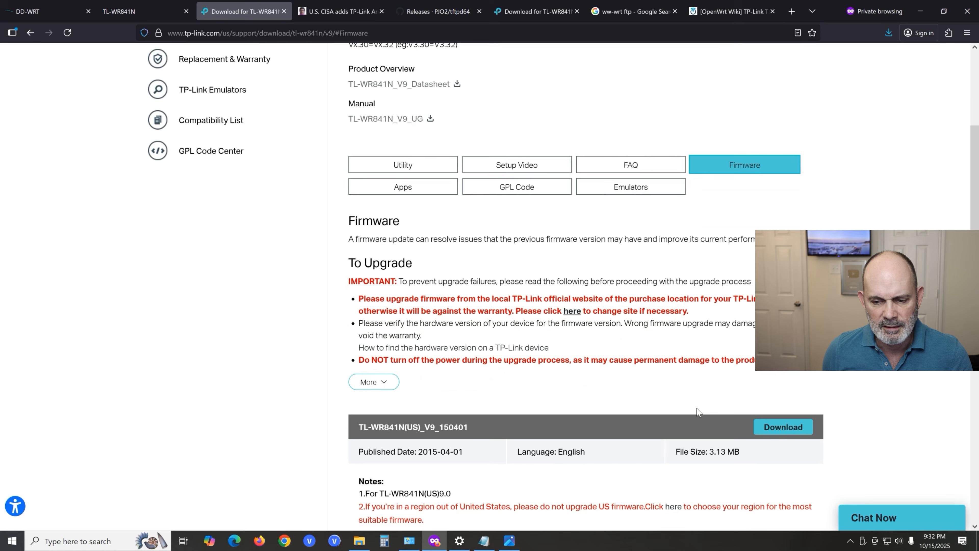
scroll(696, 408, "down", 6)
scroll(697, 409, "up", 3)
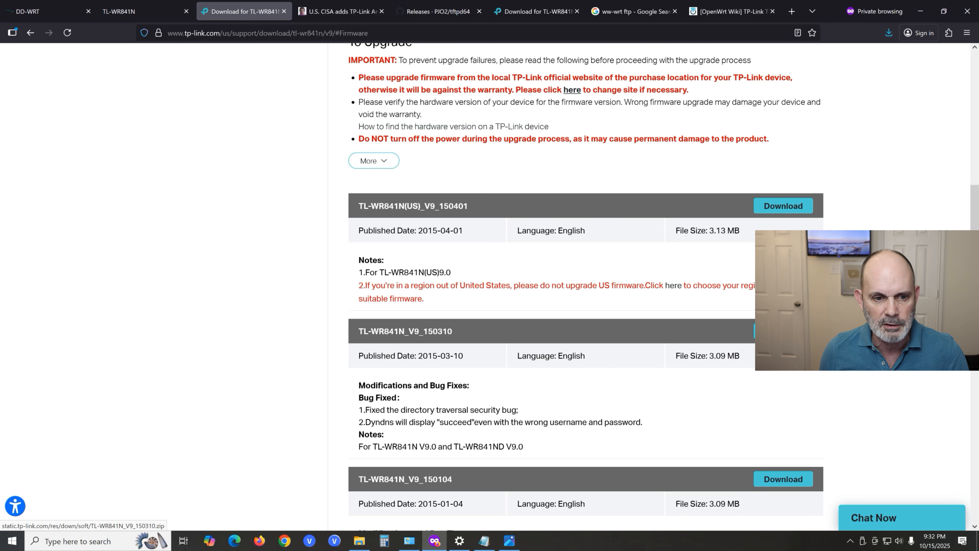
scroll(677, 324, "down", 2)
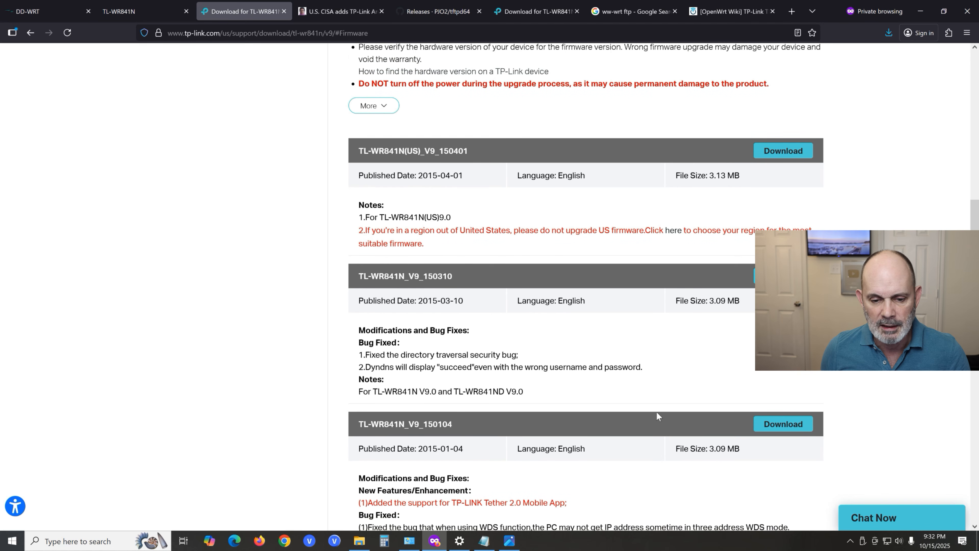
scroll(651, 386, "down", 3)
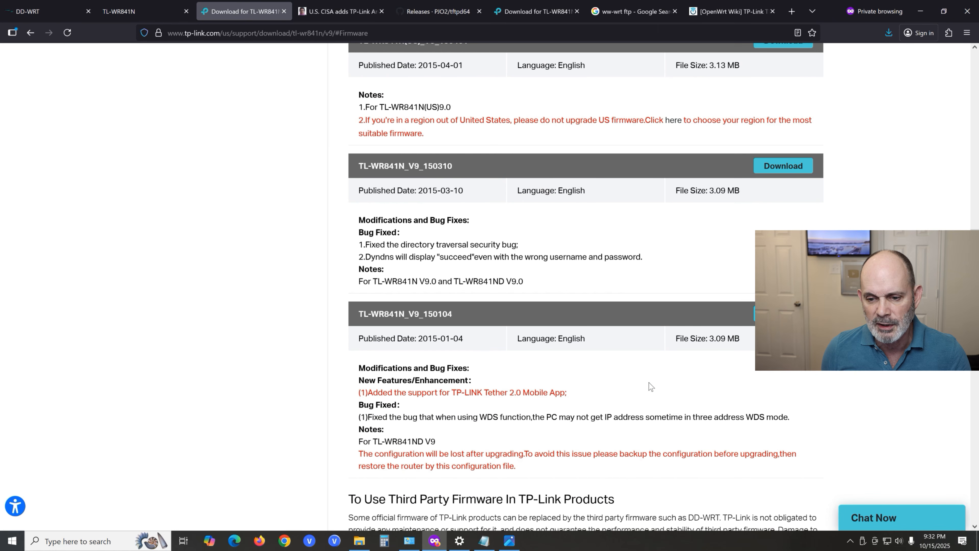
scroll(651, 386, "up", 3)
scroll(650, 386, "down", 2)
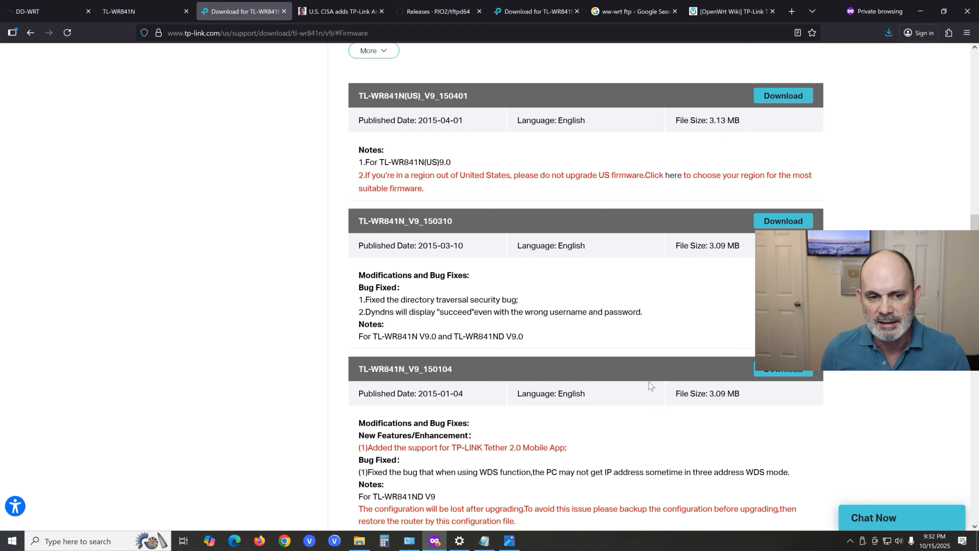
scroll(649, 381, "down", 3)
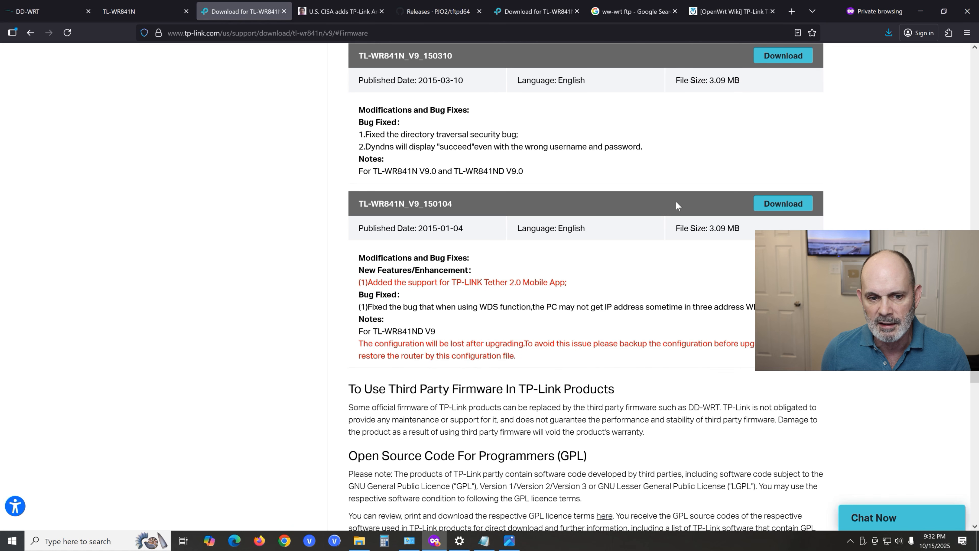
scroll(682, 201, "up", 2)
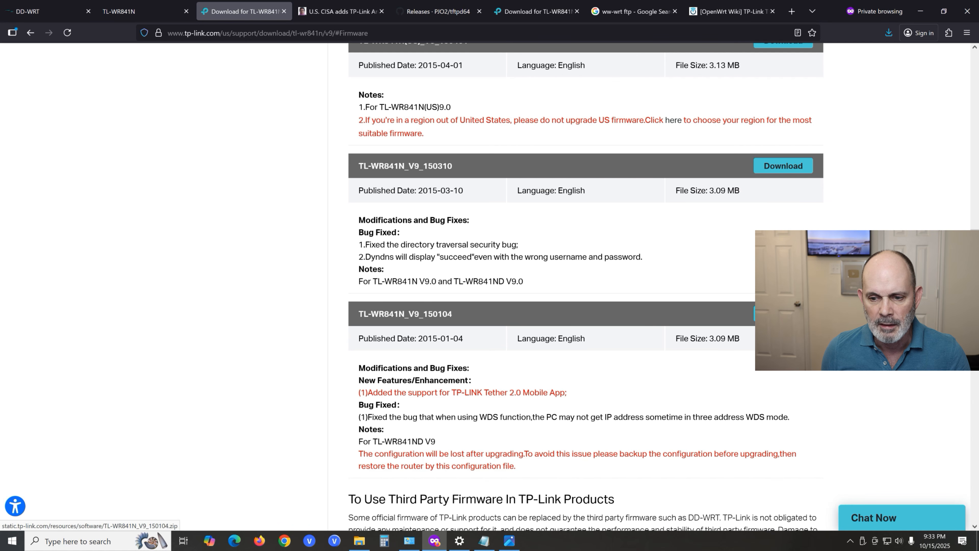
- Start the download of firmware TL-WR841N_V9_150104 and create a folder named wr841nV9 in Downloads for it
left_click(784, 313)
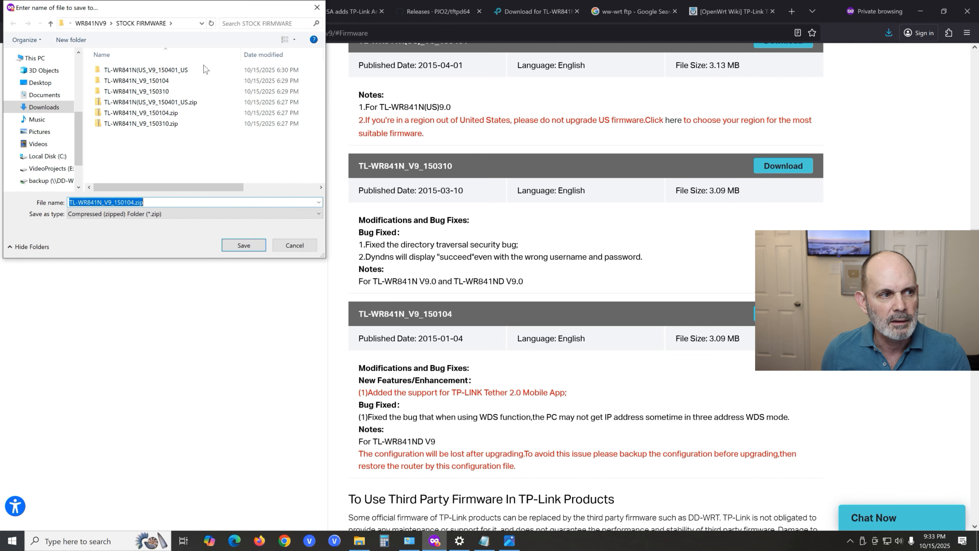
left_click(53, 25)
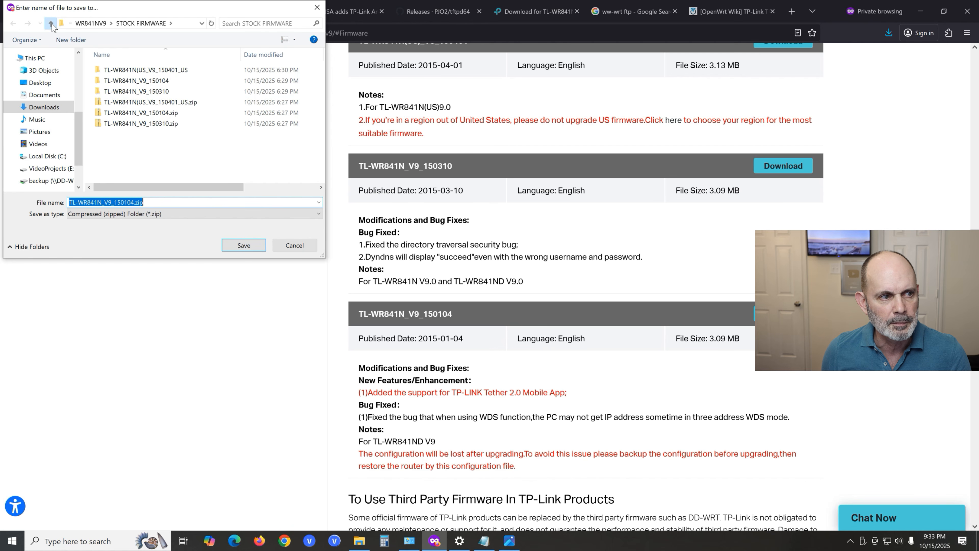
left_click(53, 25)
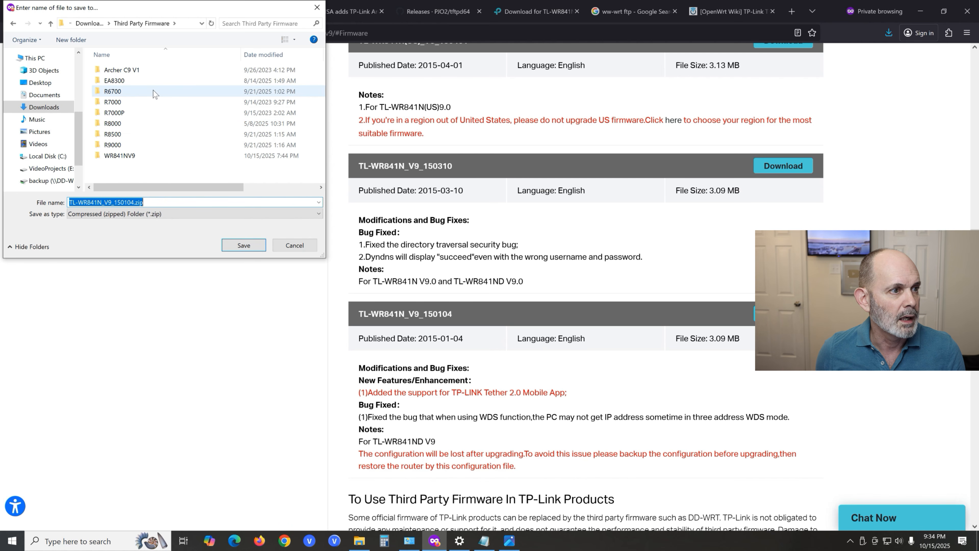
left_click(88, 23)
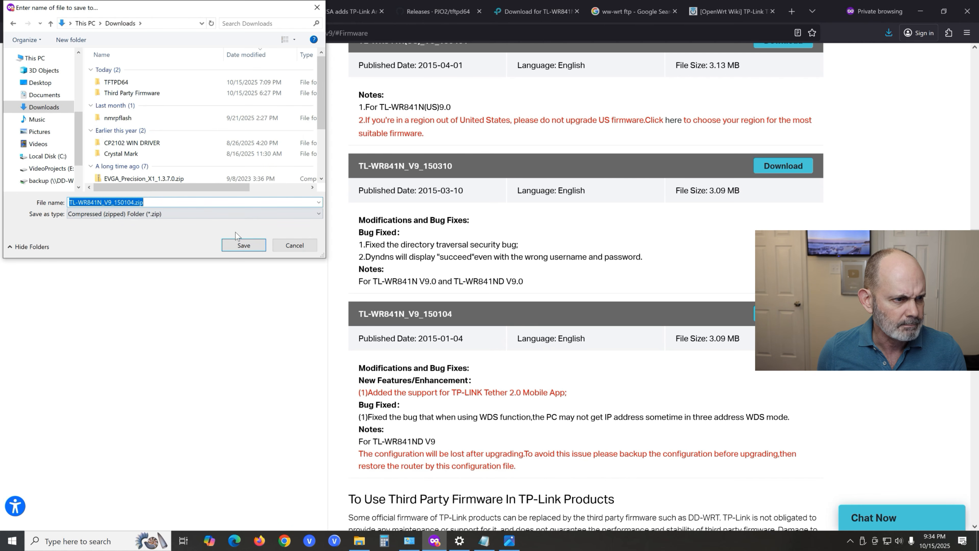
left_click(71, 39)
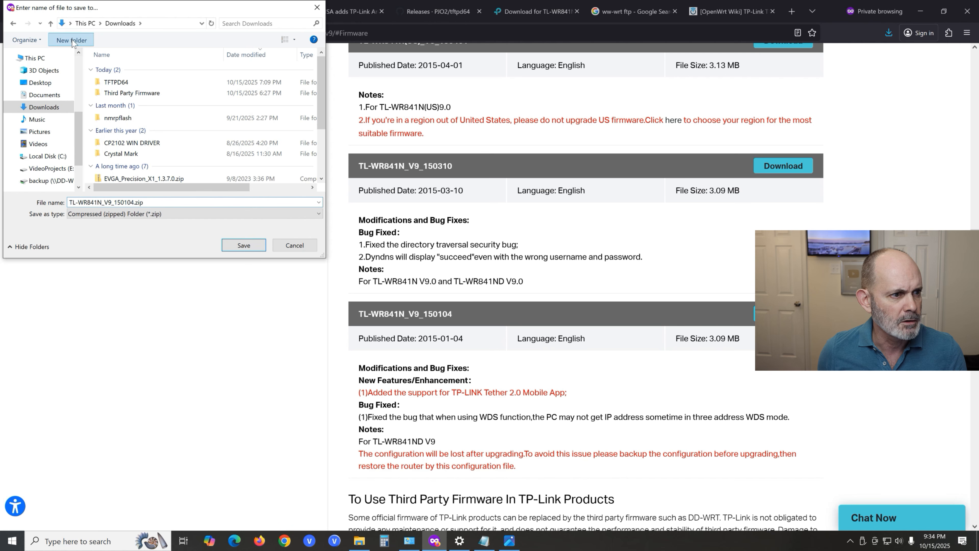
type("w")
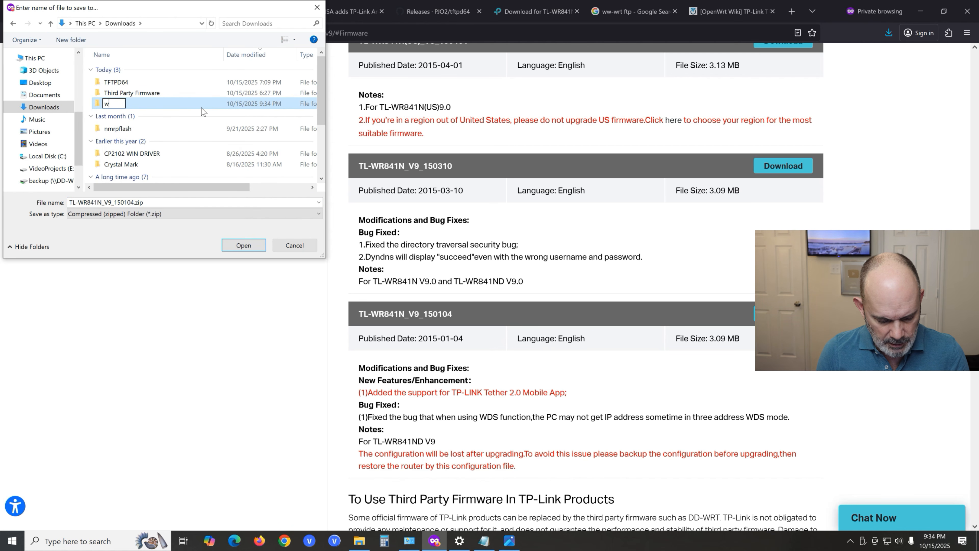
type("r841n")
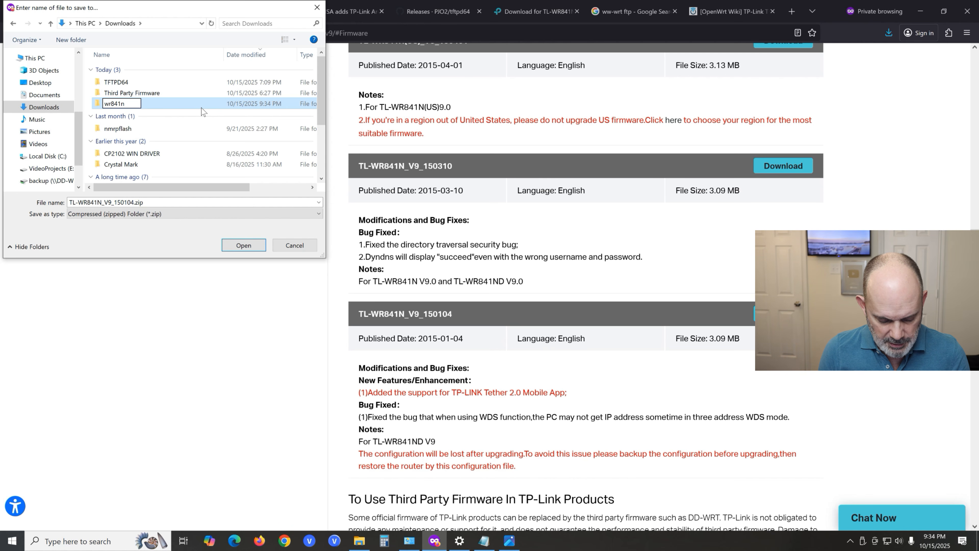
type("V9")
key("Return")
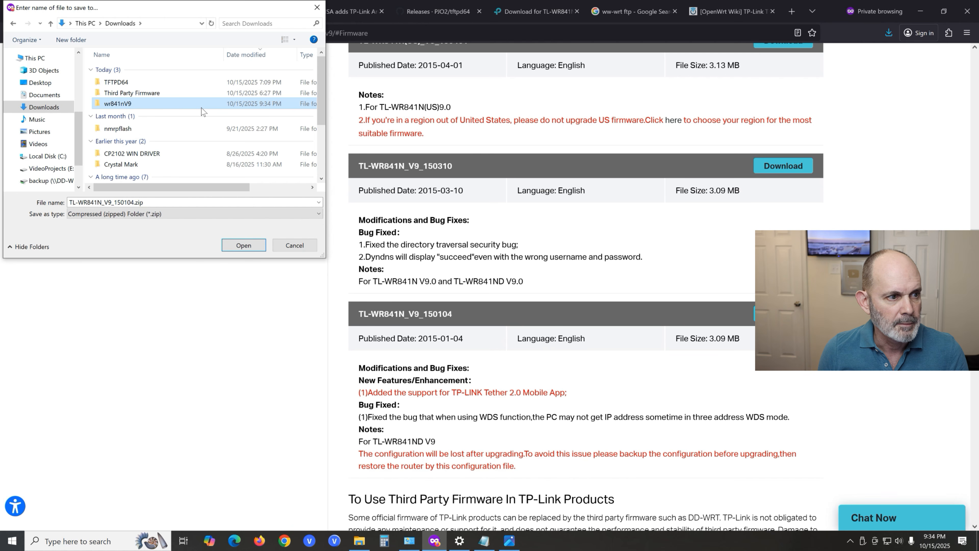
- Save TL-WR841N_V9_150104.zip under its original name inside the wr841nV9 folder
double_click(201, 108)
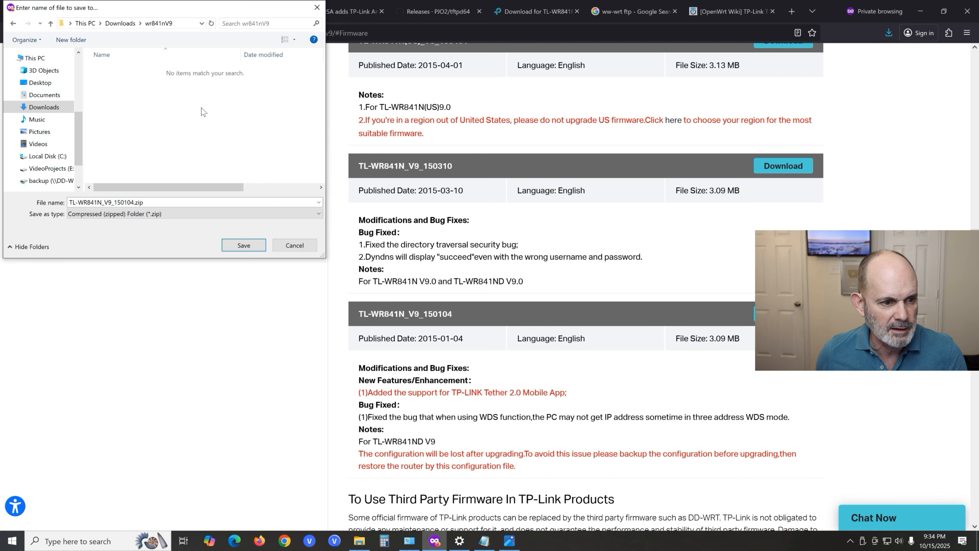
double_click(142, 202)
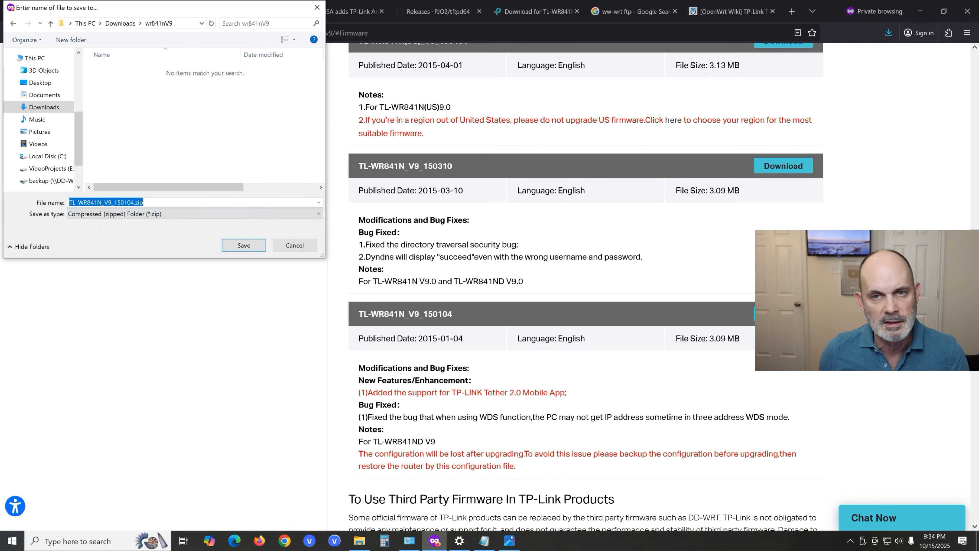
key("End")
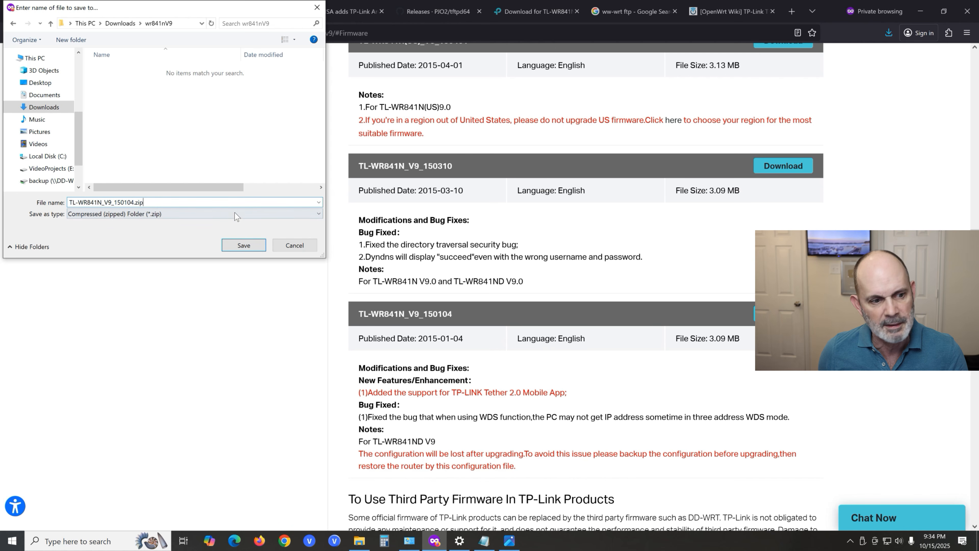
left_click(240, 249)
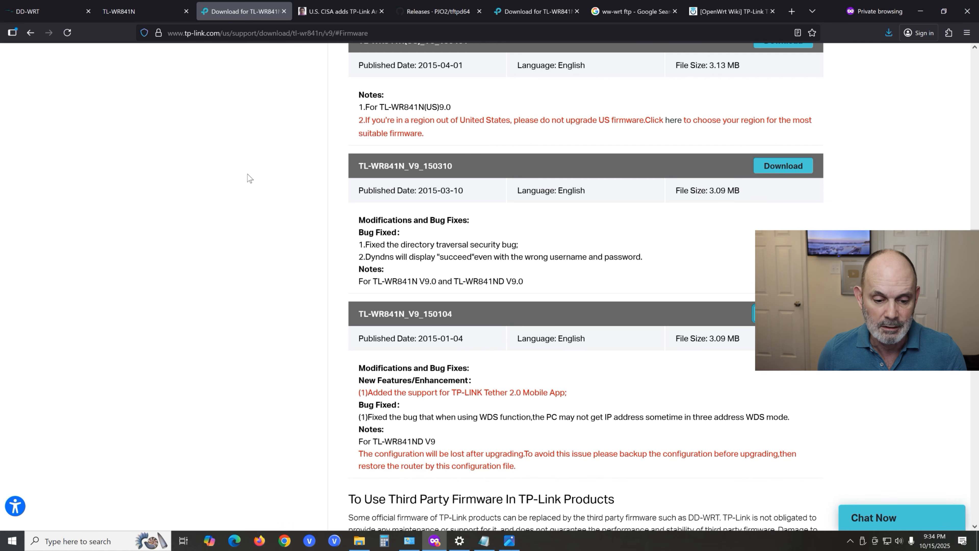
- In File Explorer, extract TL-WR841N_V9_150104.zip in the Downloads wr841nV9 folder to its default destination and close the extra results window
left_click(358, 544)
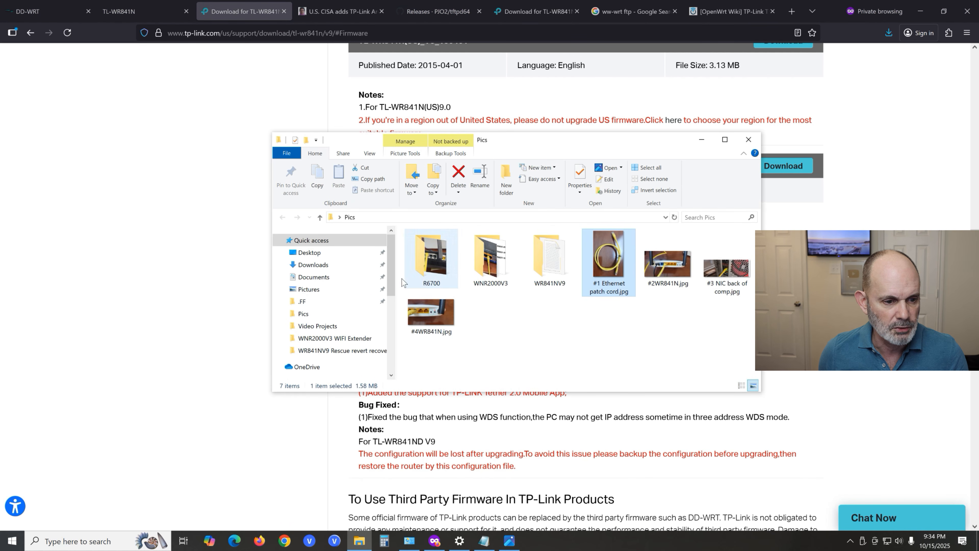
left_click(313, 265)
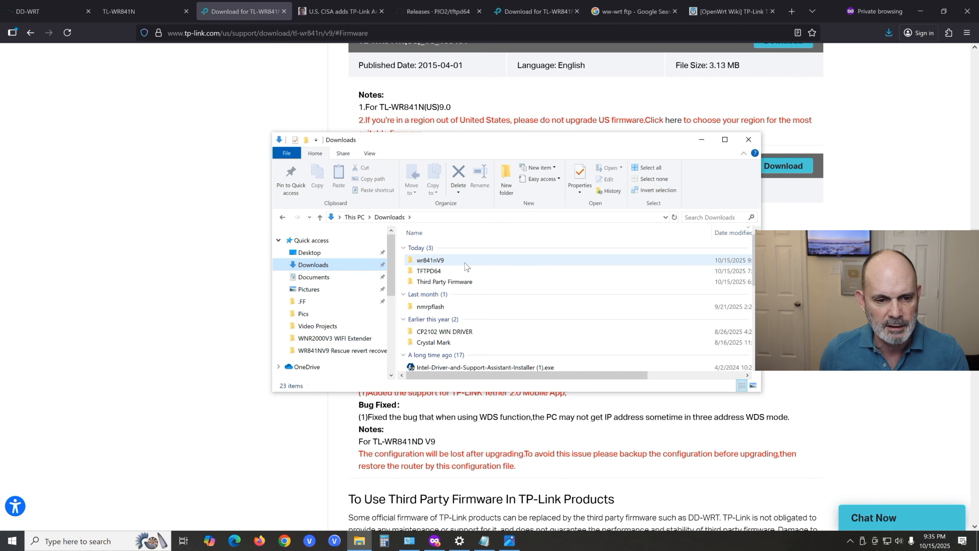
mouse_move(464, 265)
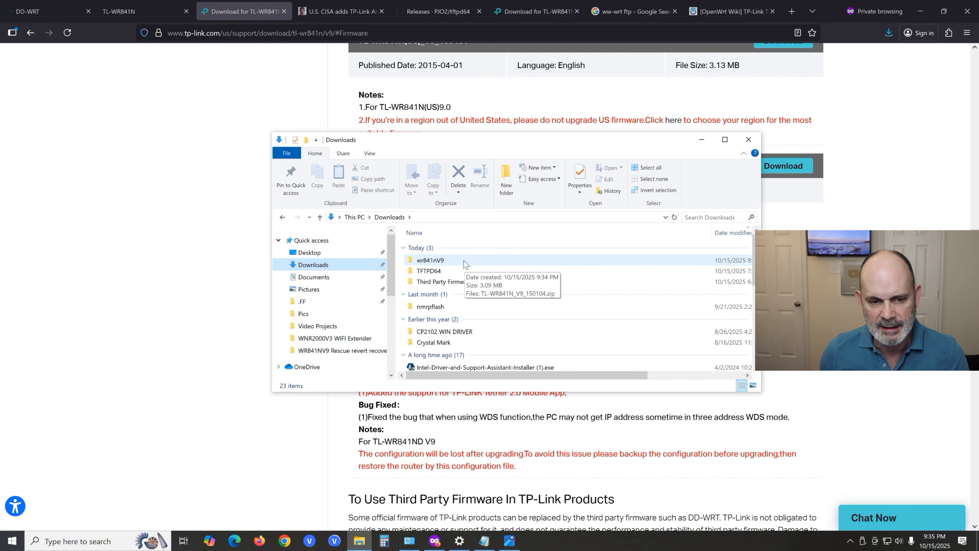
double_click(464, 265)
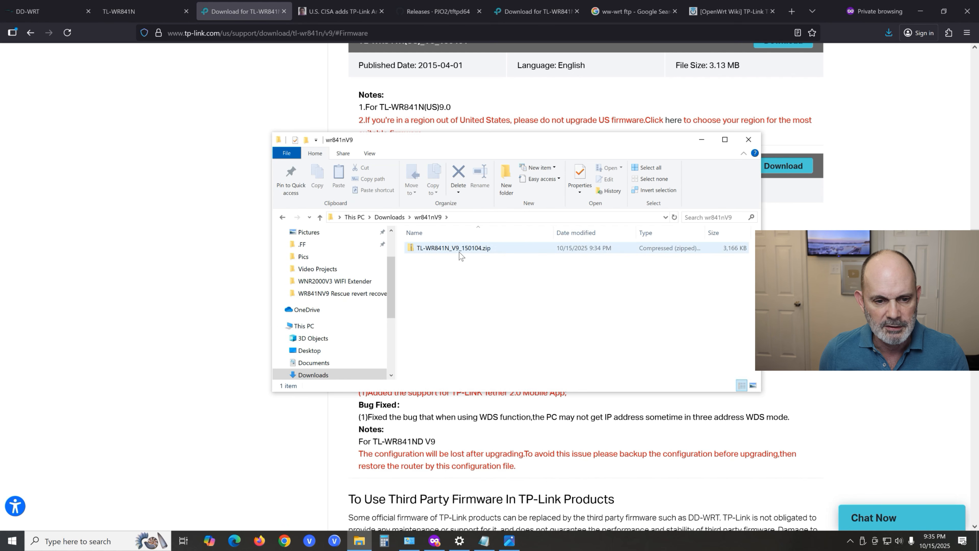
left_click(462, 250)
mouse_move(474, 250)
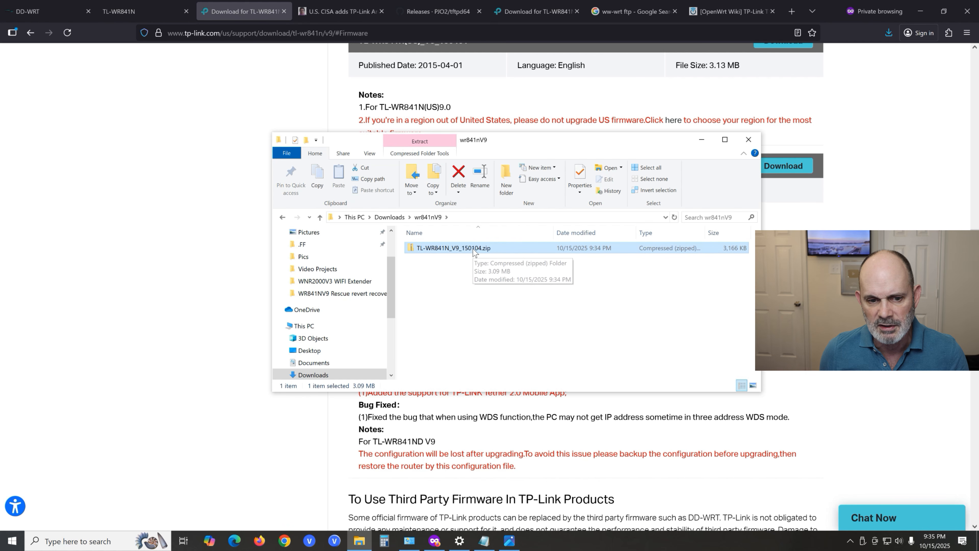
right_click(473, 249)
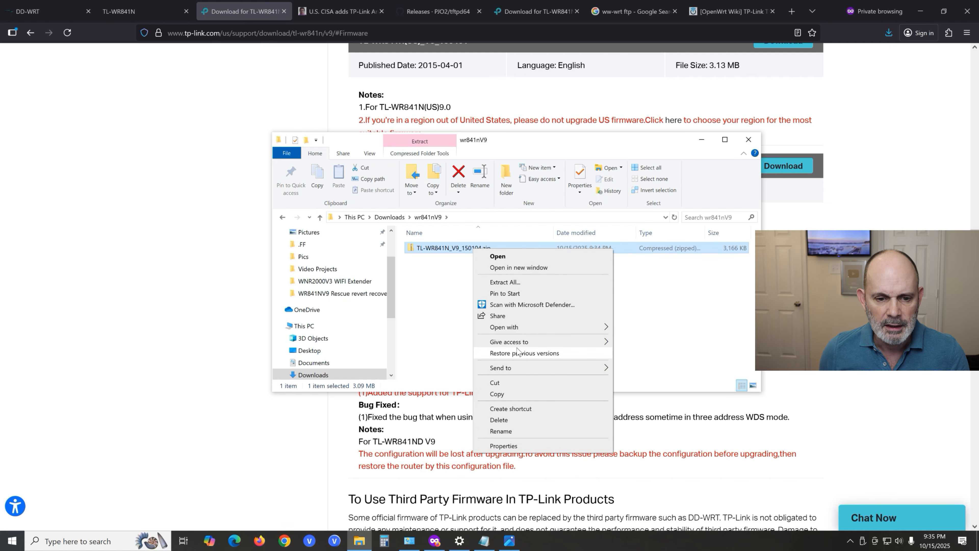
left_click(514, 283)
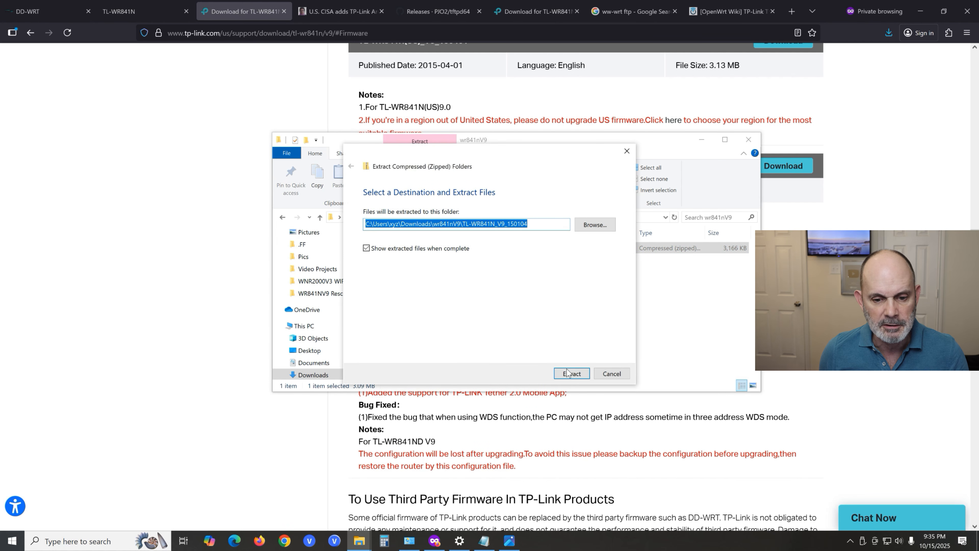
left_click(575, 376)
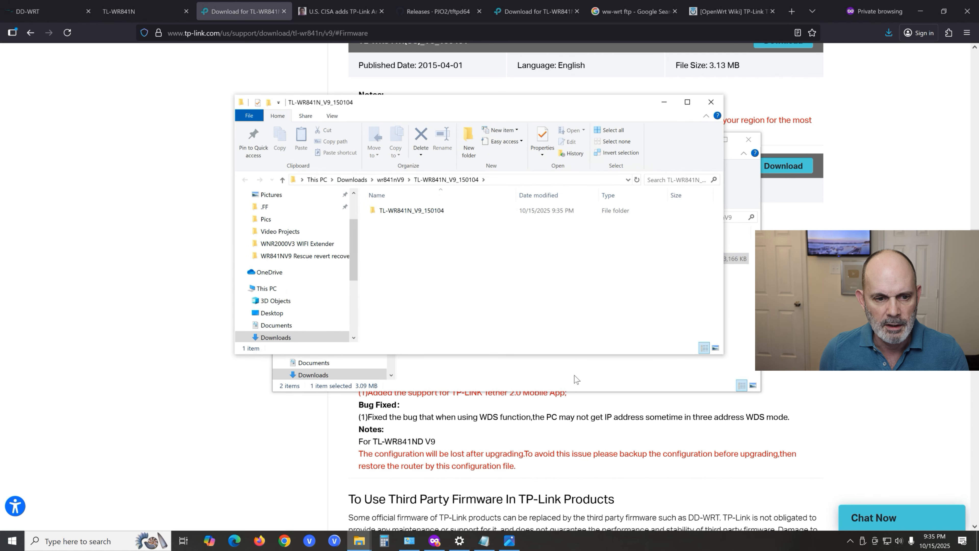
left_click(713, 103)
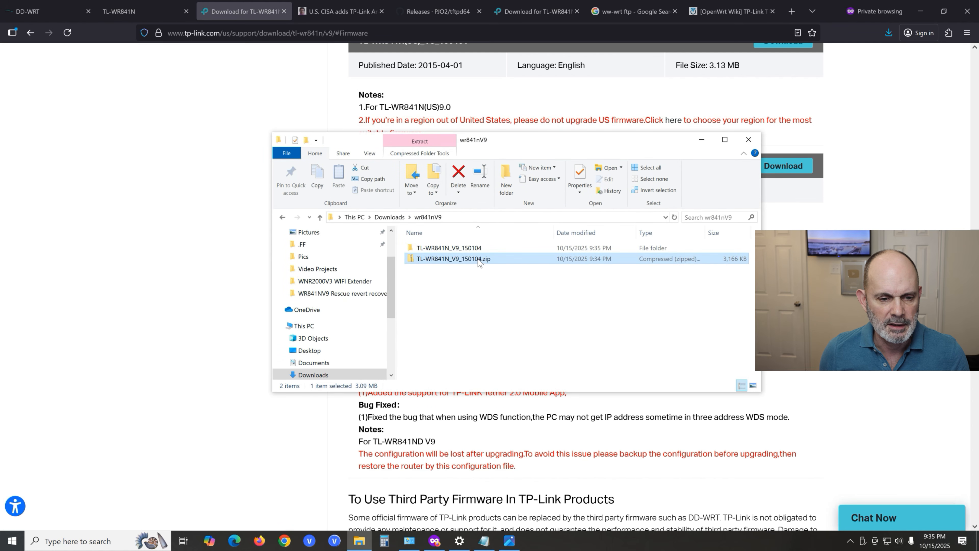
- Check the contents of the extracted TL-WR841N_V9_150104 folders down to the wr841nv9_en_3_16_9_up_boot(150104).bin image and put the file window away
left_click(474, 252)
double_click(474, 252)
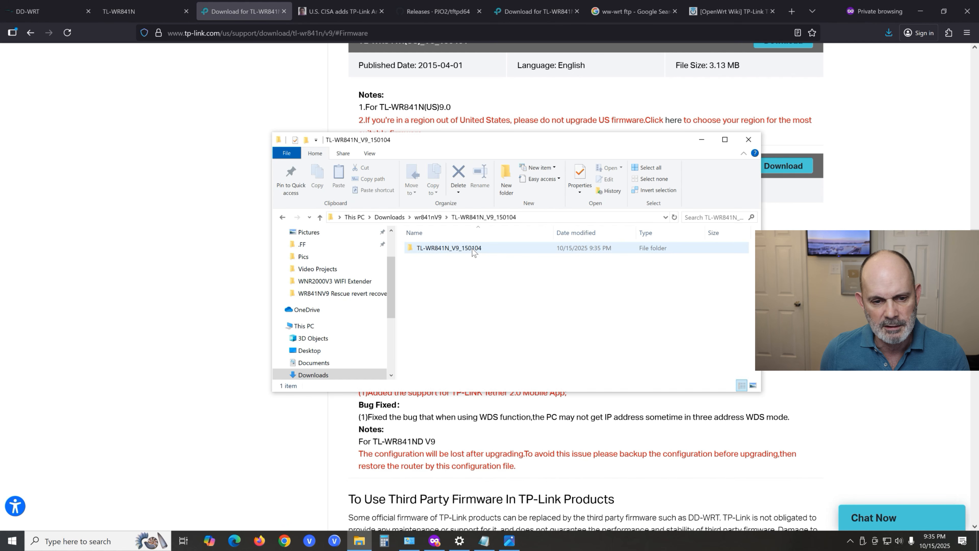
double_click(478, 251)
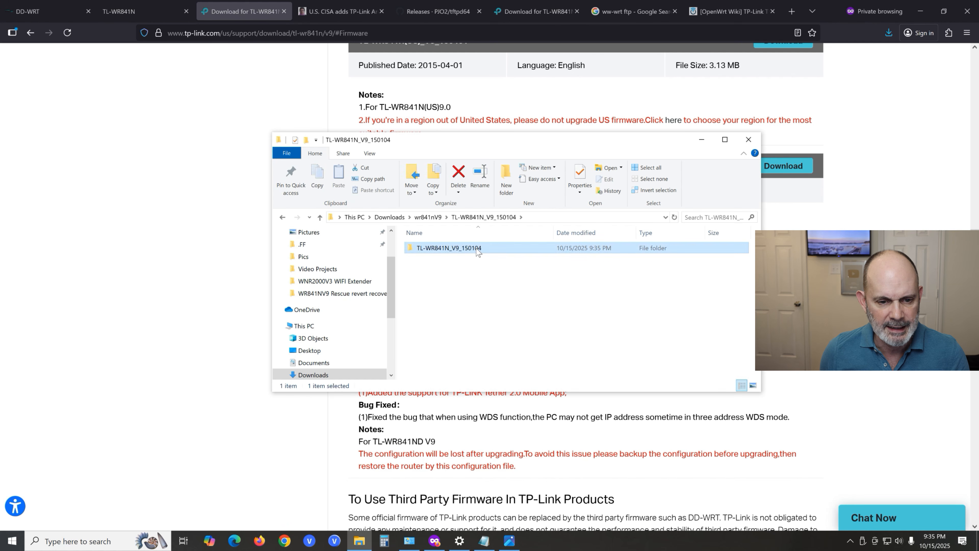
left_click(498, 261)
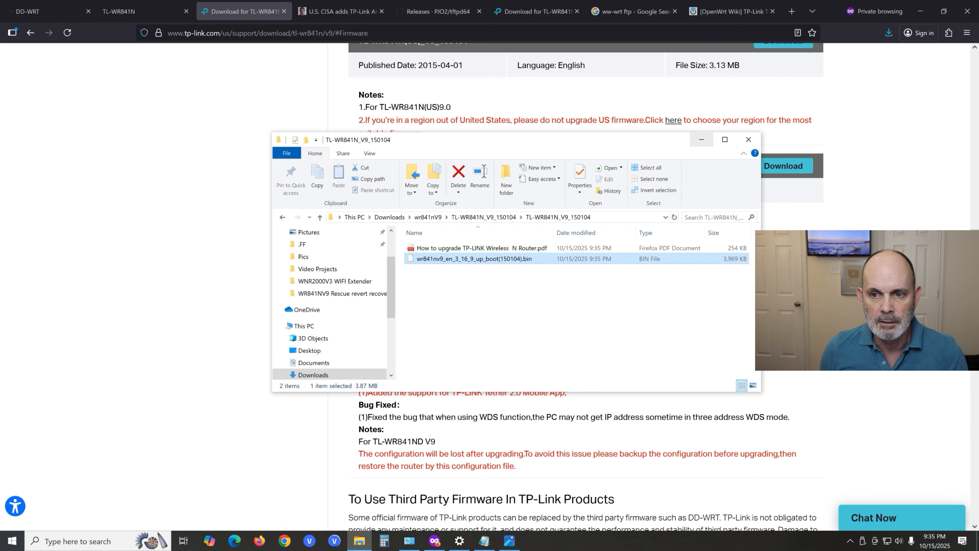
left_click(702, 140)
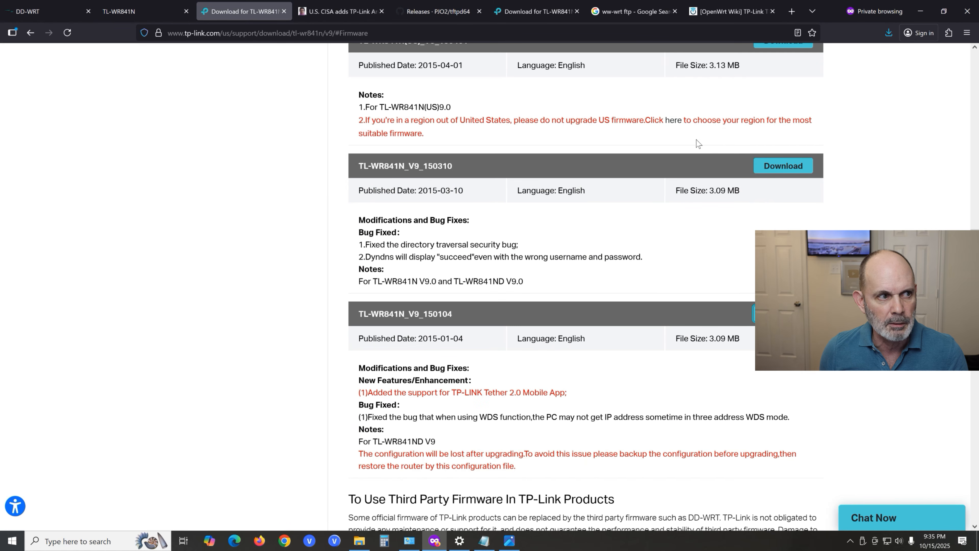
- Return to the TL-WR841N router interface in the browser and open its Firmware Upgrade page
left_click(124, 14)
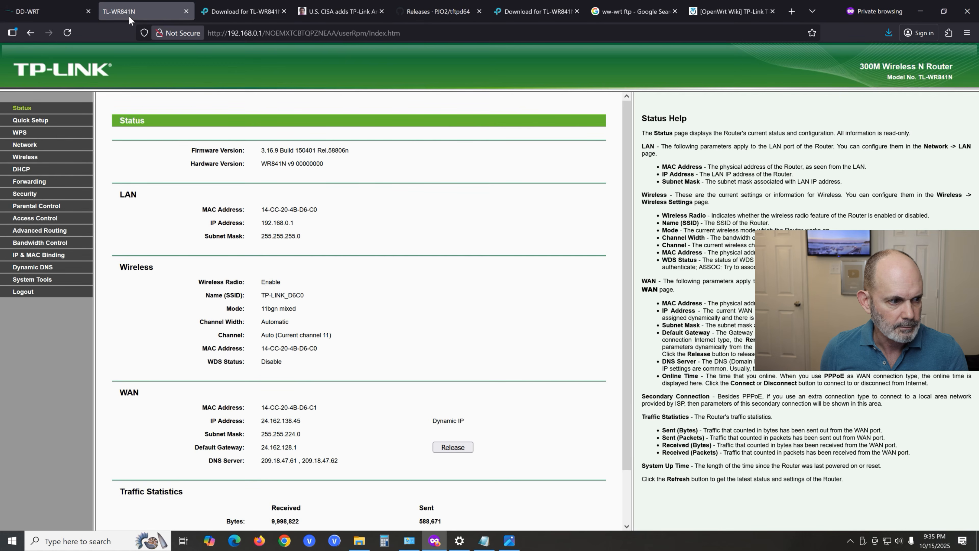
left_click(40, 282)
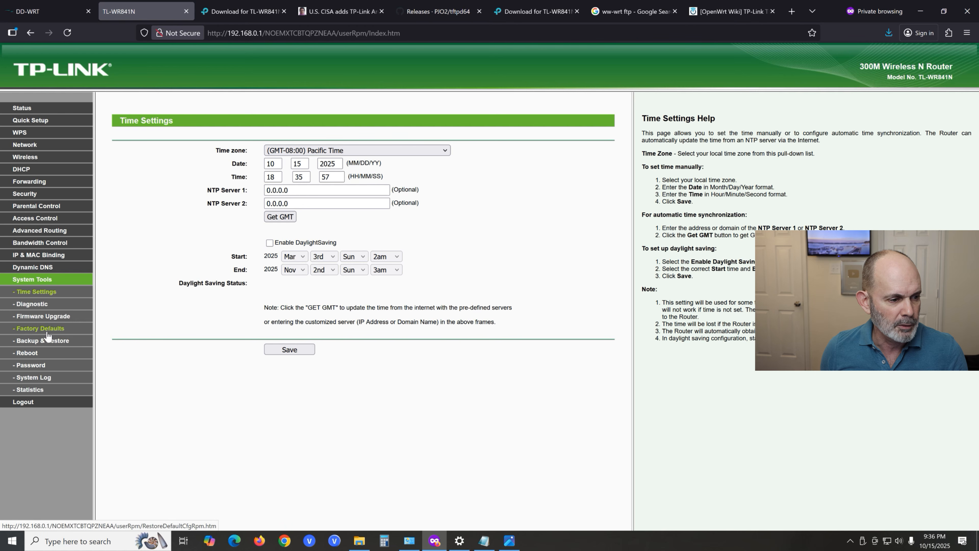
left_click(54, 317)
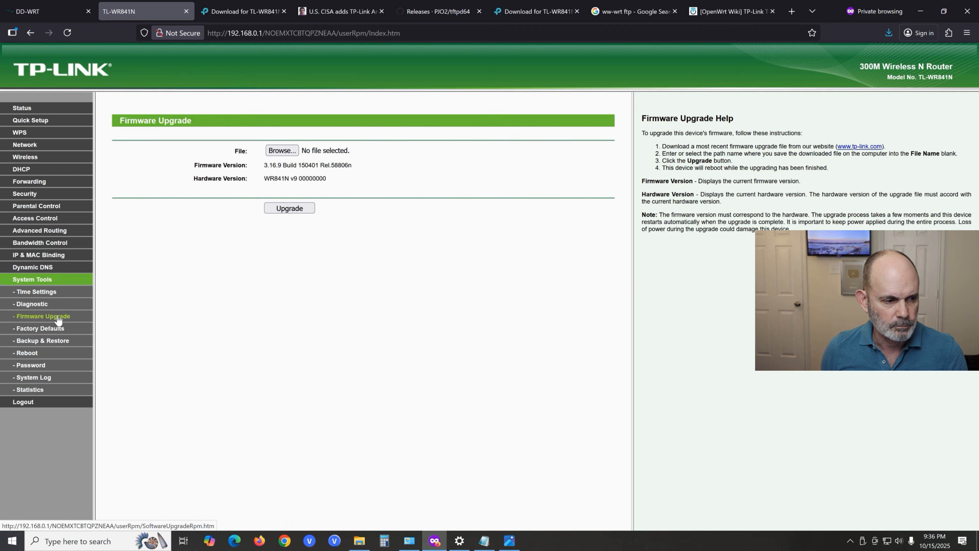
- Choose wr841nv9_en_3_16_9_up_boot(150104).bin from the extracted folders in Downloads\wr841nV9 as the firmware upgrade file
left_click(282, 151)
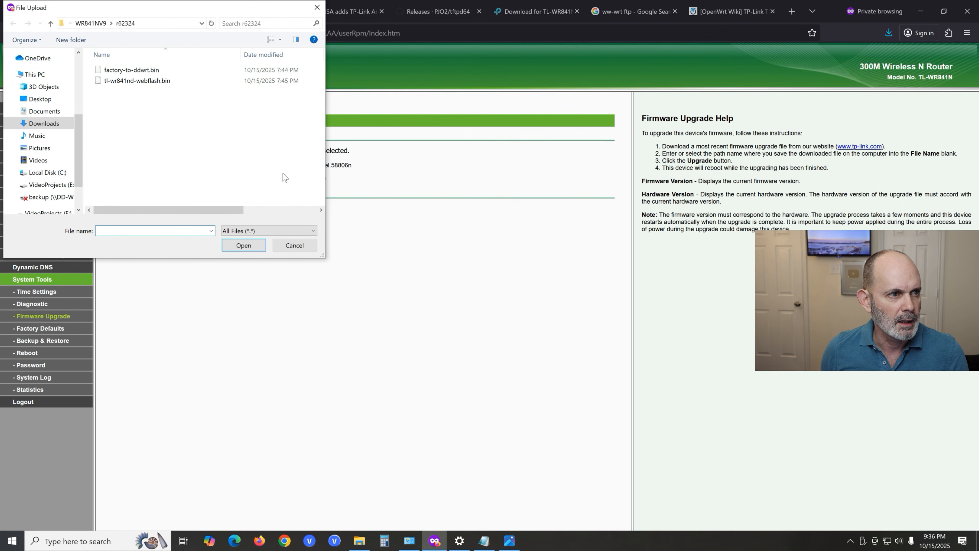
left_click_drag(145, 8, 308, 129)
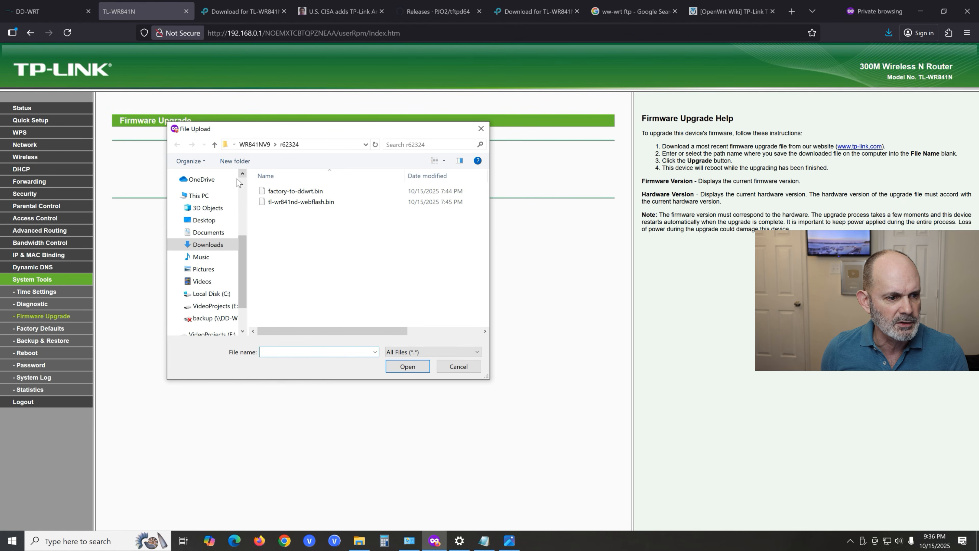
left_click(227, 241)
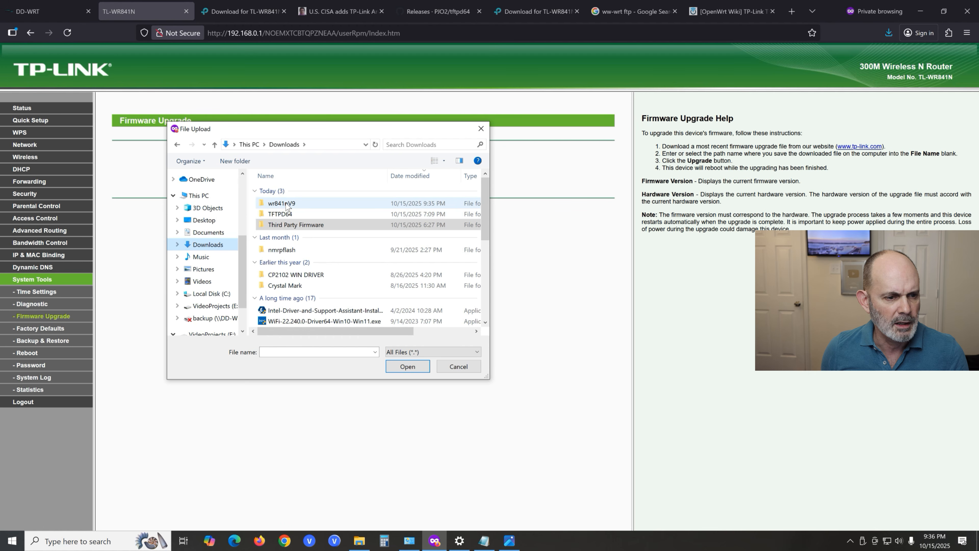
double_click(305, 205)
left_click(314, 191)
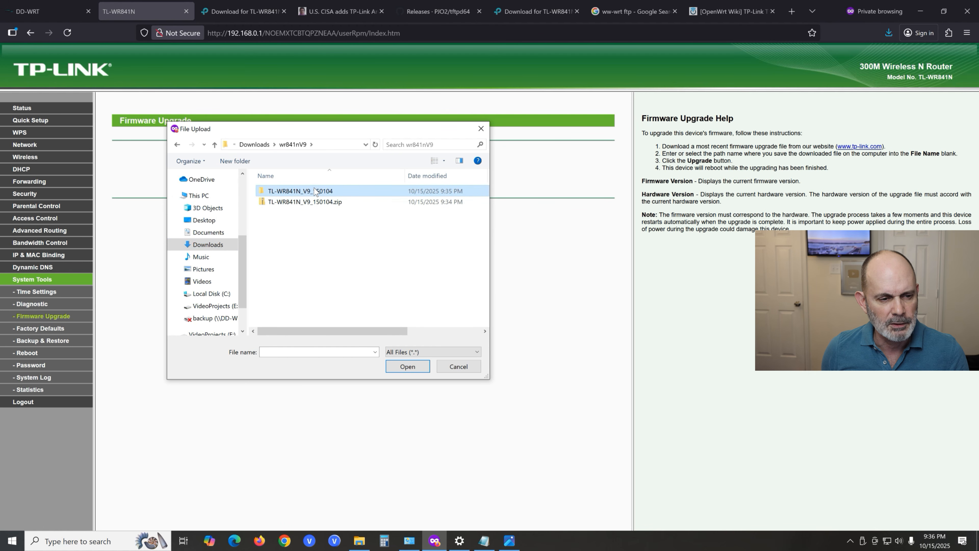
double_click(304, 192)
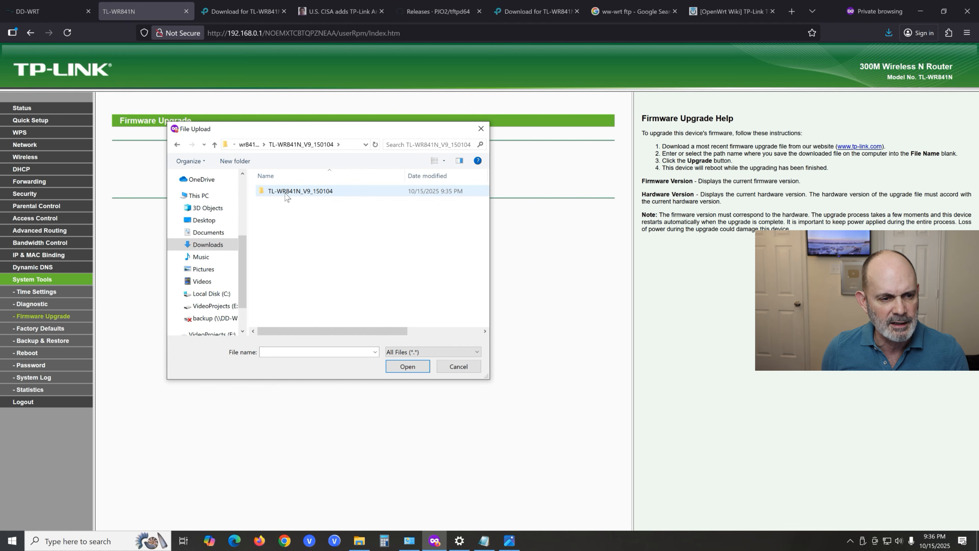
double_click(325, 192)
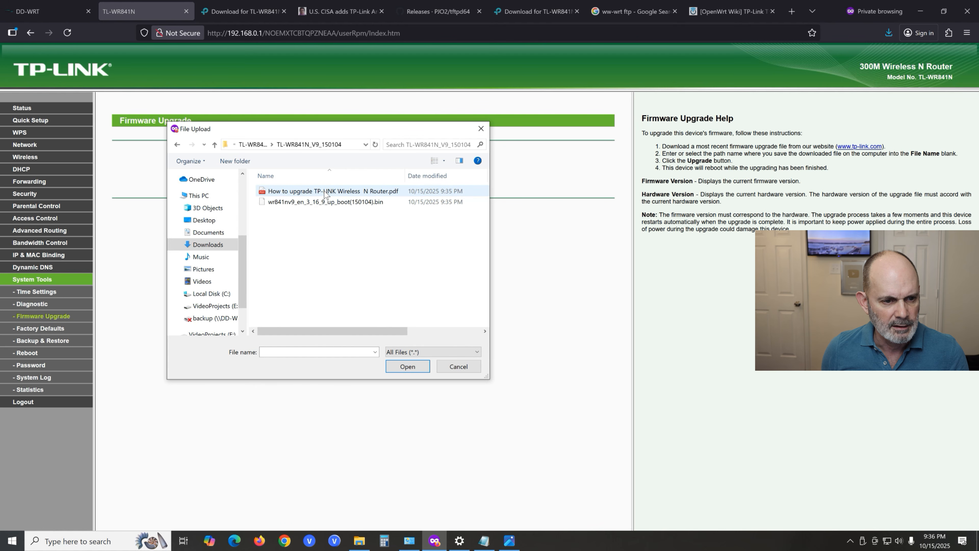
left_click(322, 202)
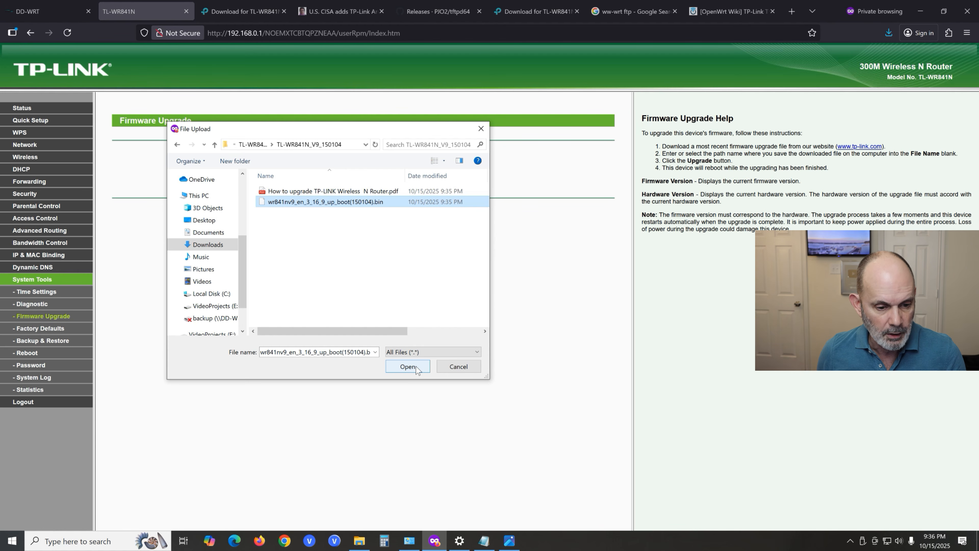
left_click(407, 369)
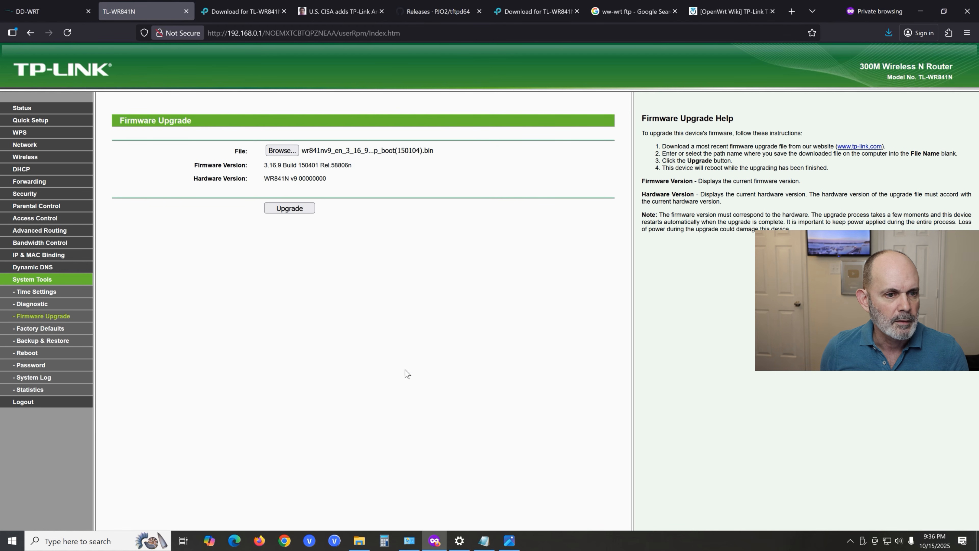
- Start and confirm the firmware upgrade with the selected image, and wait for the router to reboot
left_click(294, 208)
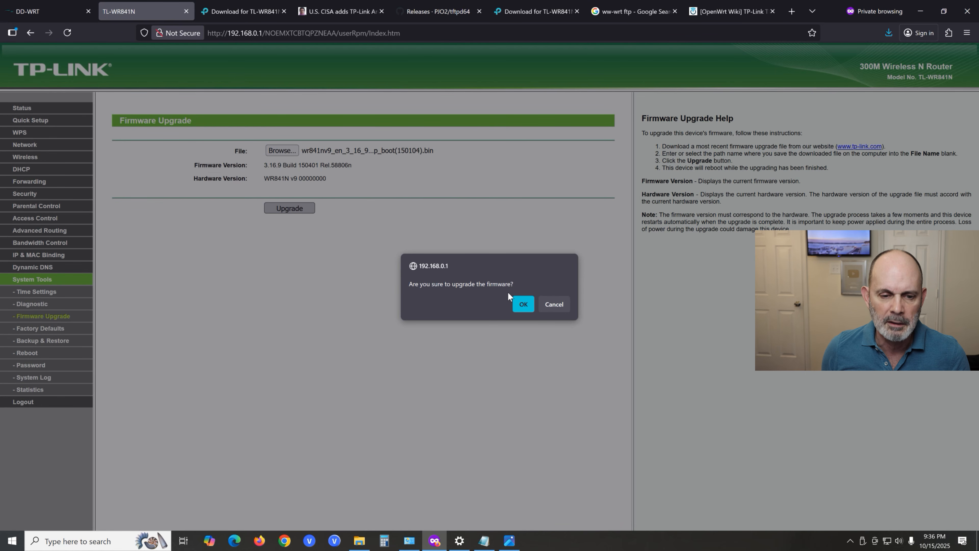
left_click(524, 305)
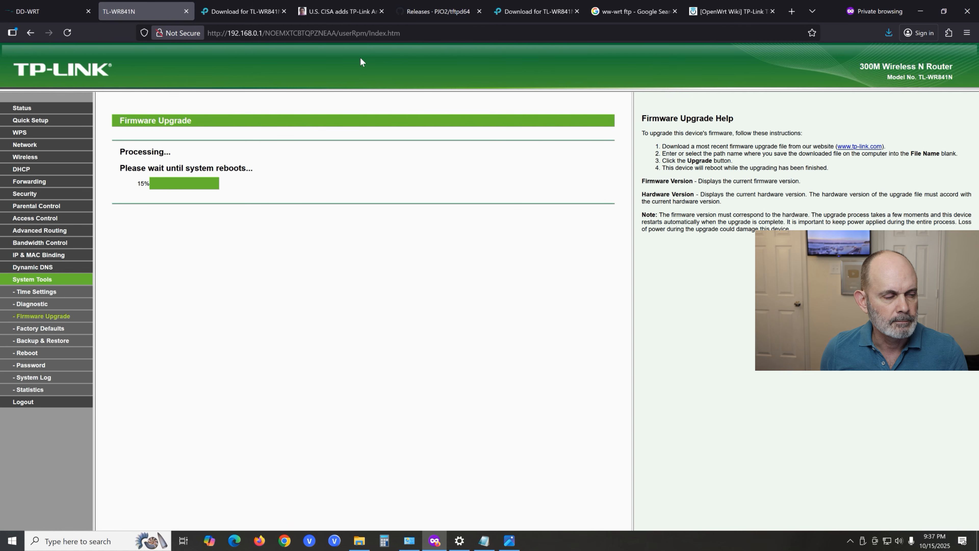
left_click(35, 12)
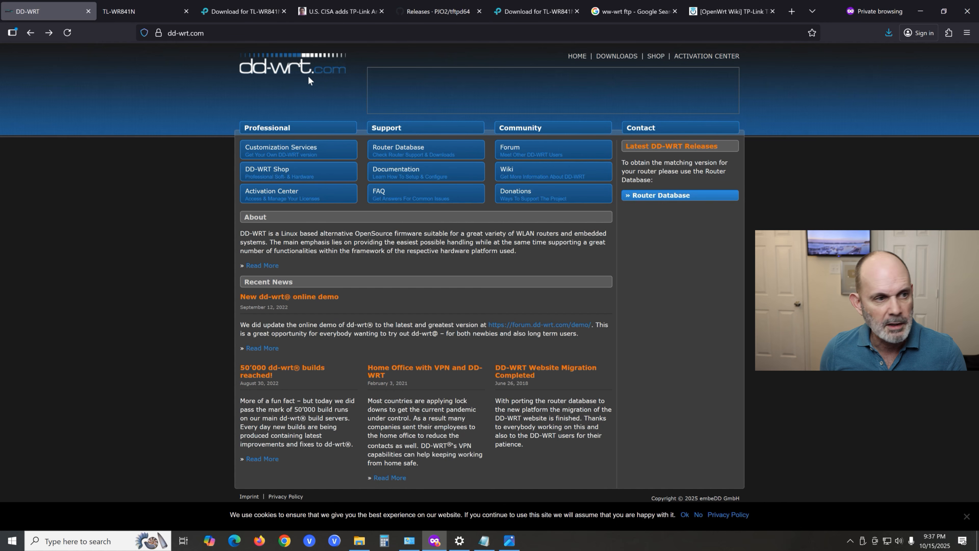
left_click(150, 15)
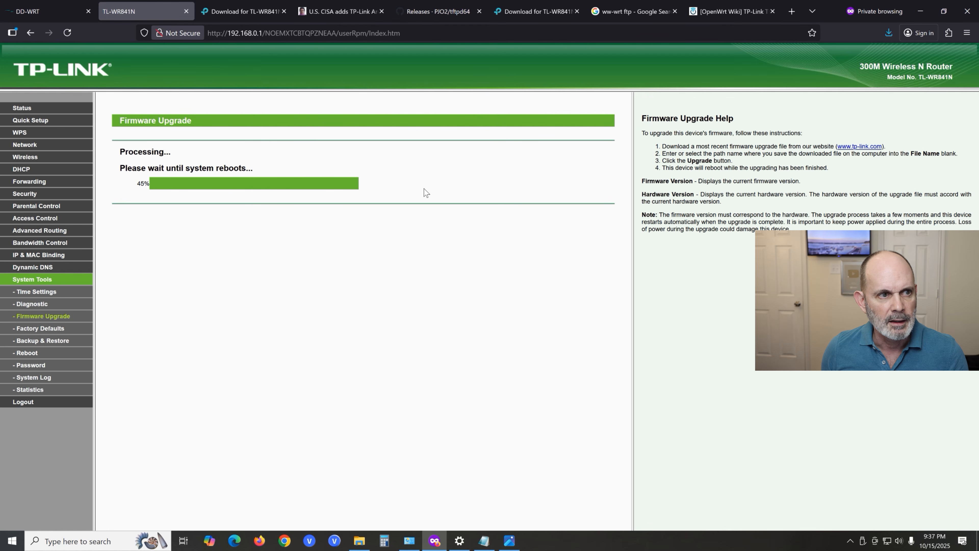
mouse_move(256, 13)
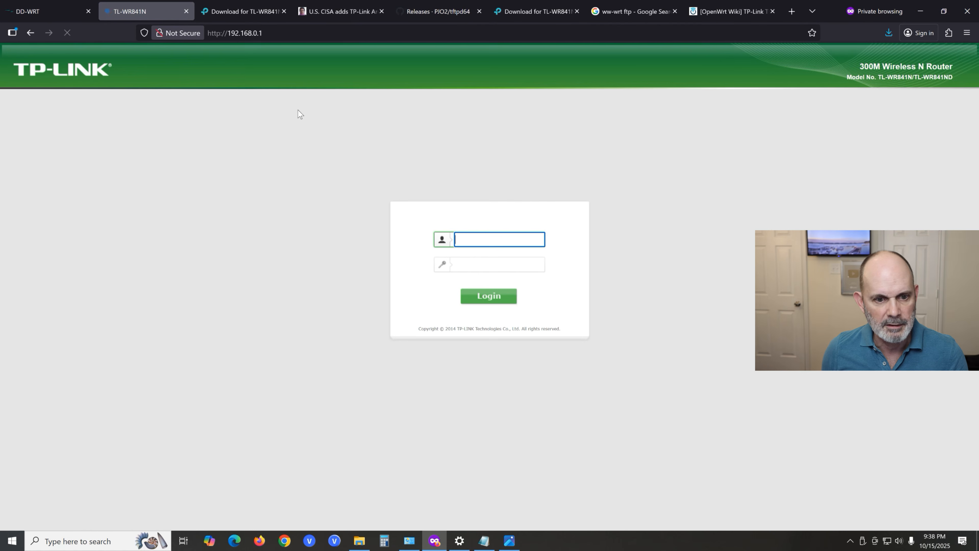
- Log in to the rebooted router with its username and password and open the Status page to check the firmware version
type("admin")
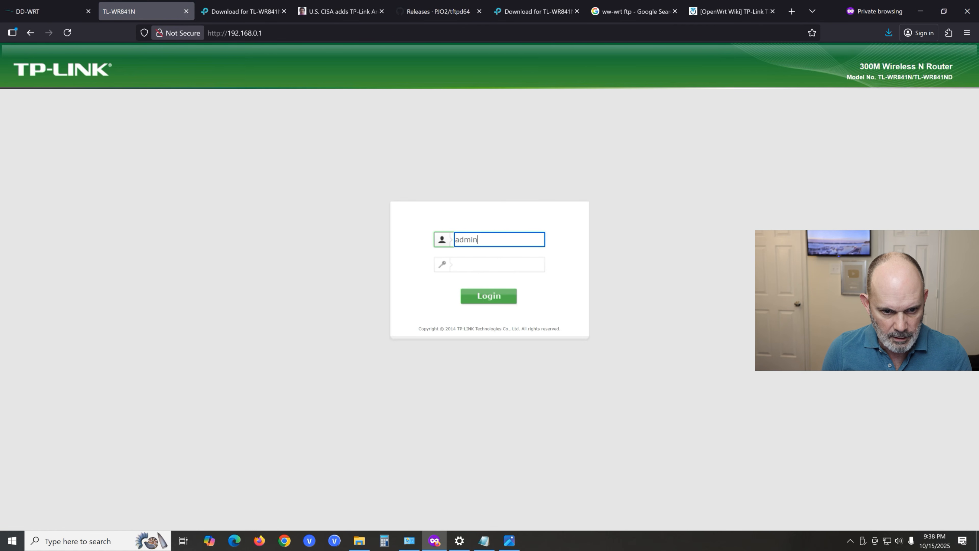
key("Tab")
type("admin")
key("Return")
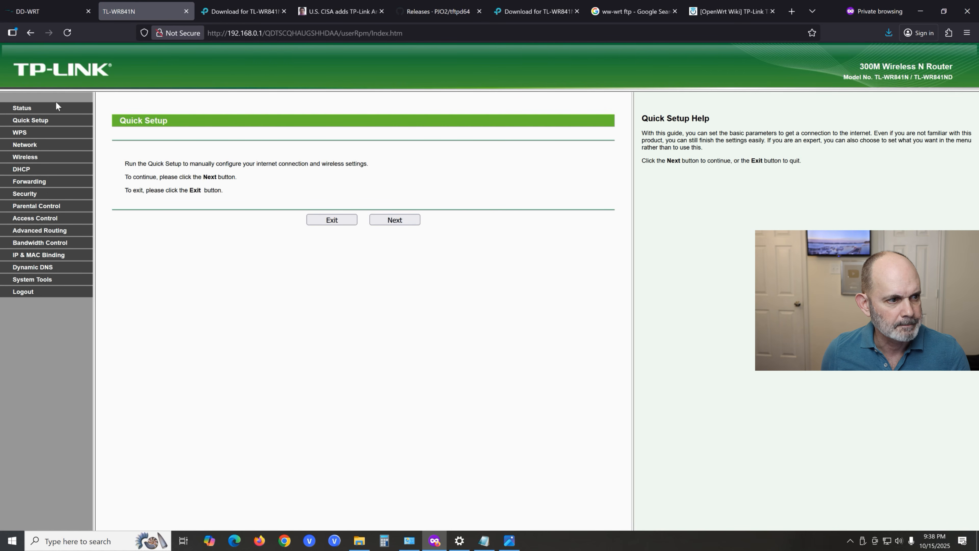
left_click(31, 108)
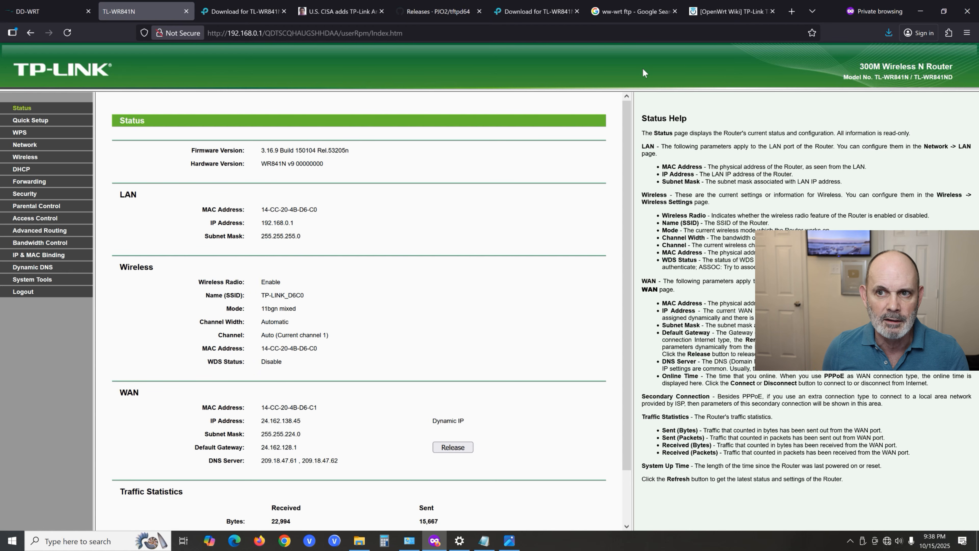
- Review the OpenWrt wiki's TL-WR841ND page, examining the supported versions, installation table and web-interface notes, including the error code 18005 text
left_click(741, 11)
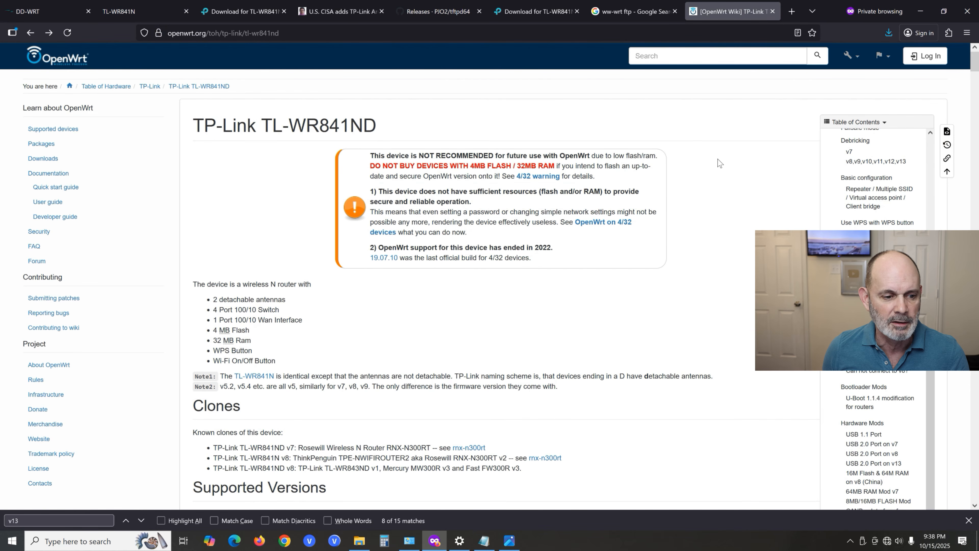
scroll(739, 176, "down", 3)
scroll(739, 176, "down", 5)
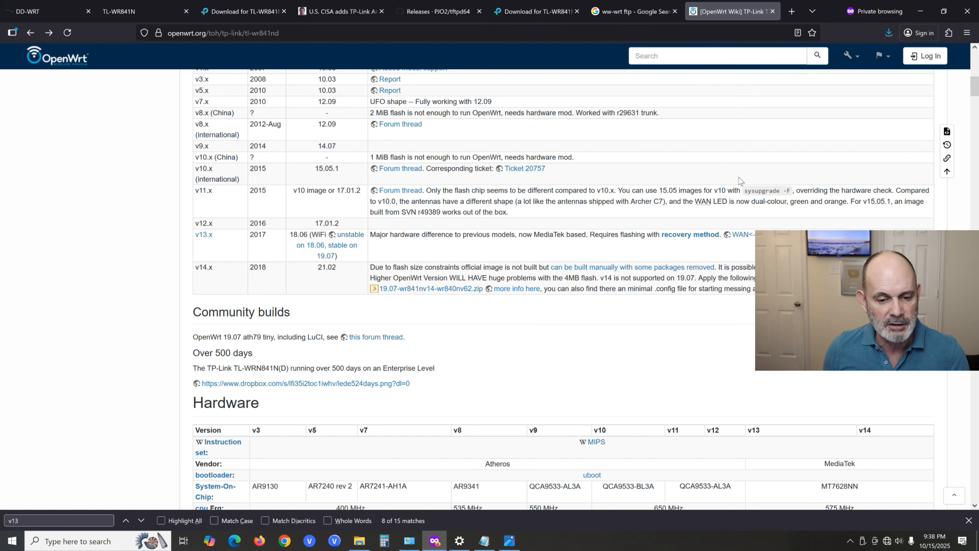
scroll(738, 177, "down", 7)
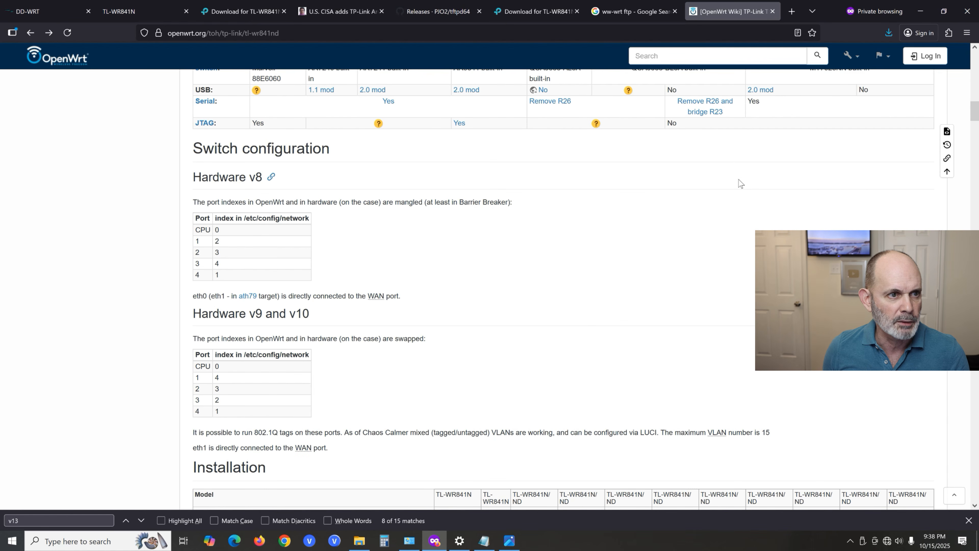
left_click(279, 33)
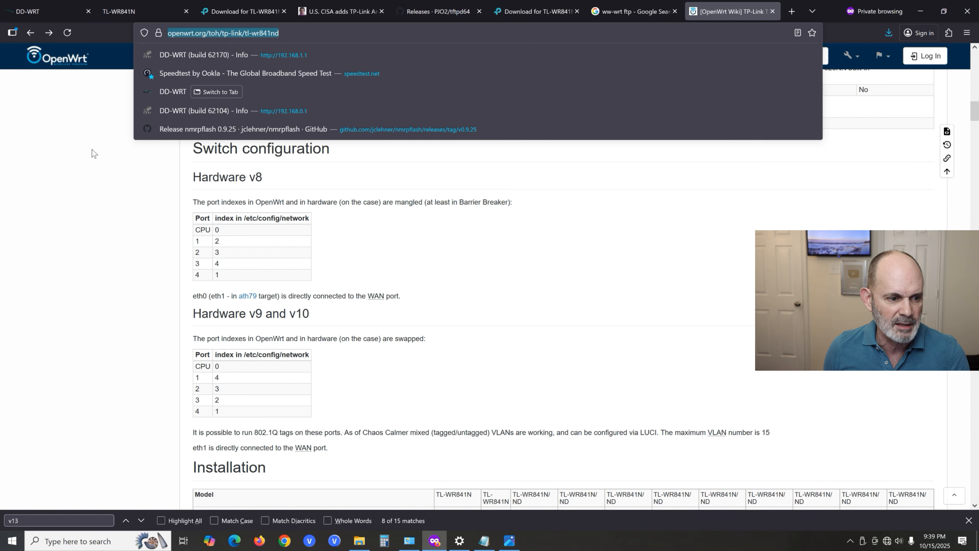
left_click(55, 174)
scroll(303, 211, "down", 10)
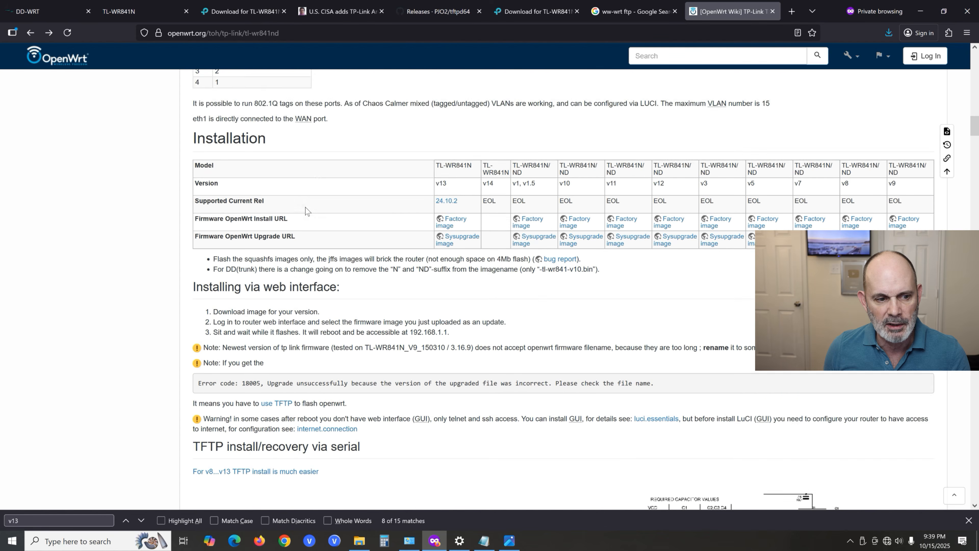
left_click_drag(198, 219, 657, 225)
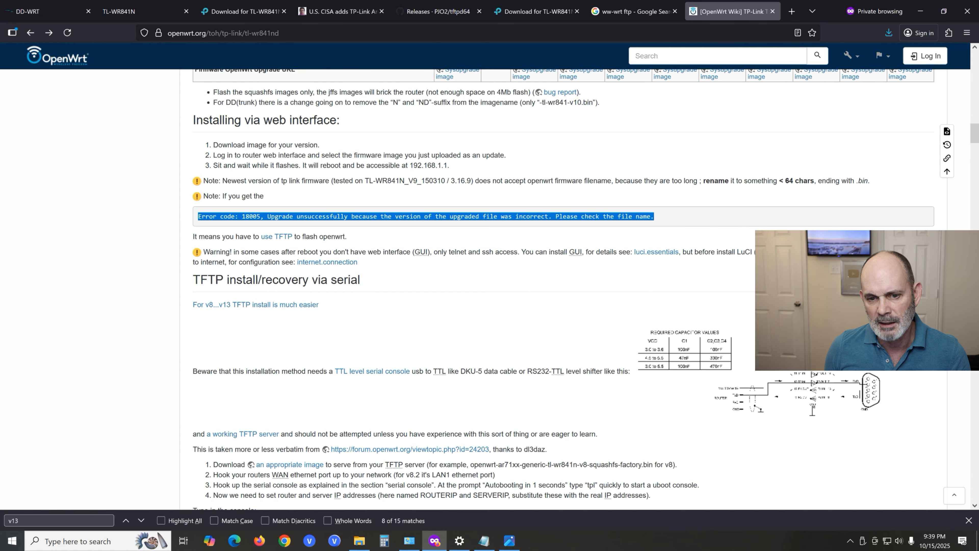
scroll(610, 228, "up", 1)
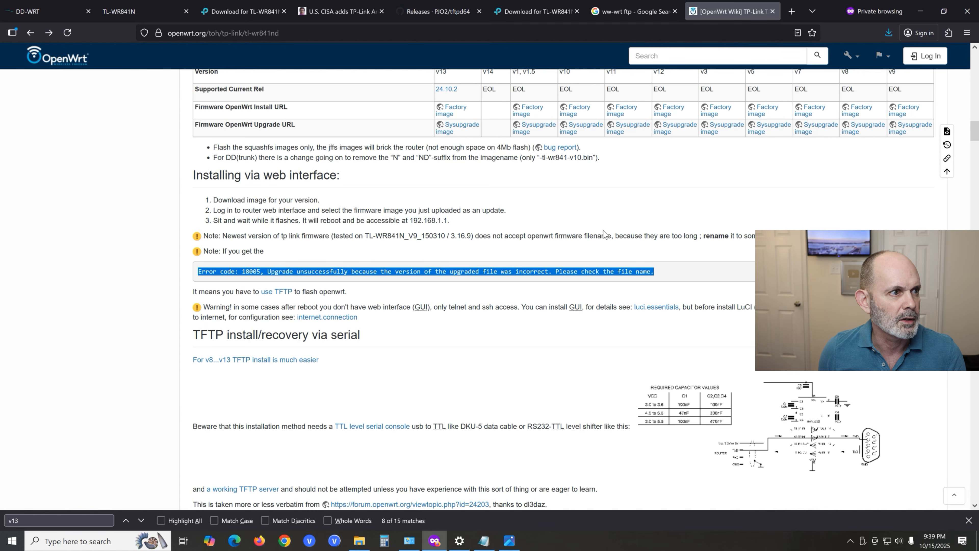
- Search the Router Database on the DD-WRT site for wr841n and open the TP-Link WR841N(D) 9.x entry
left_click(31, 12)
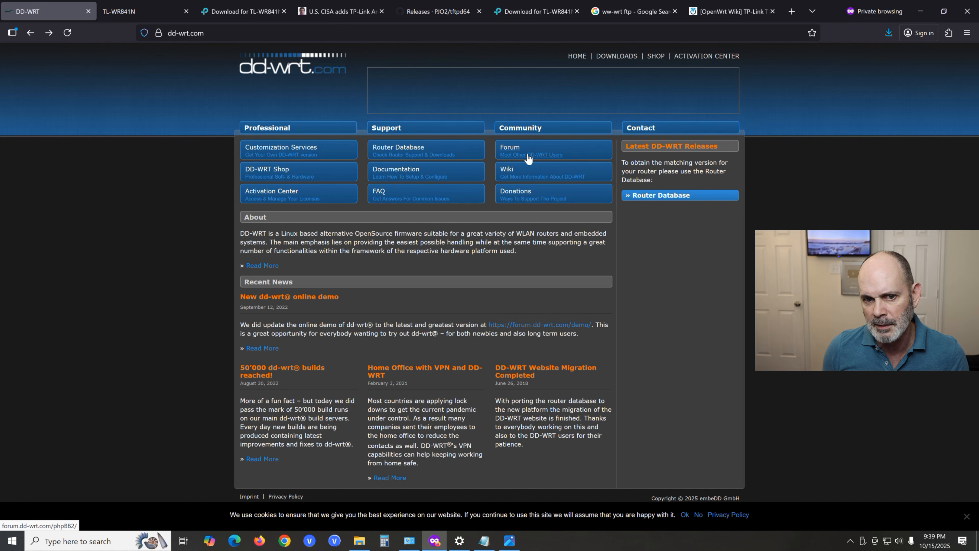
left_click(512, 177)
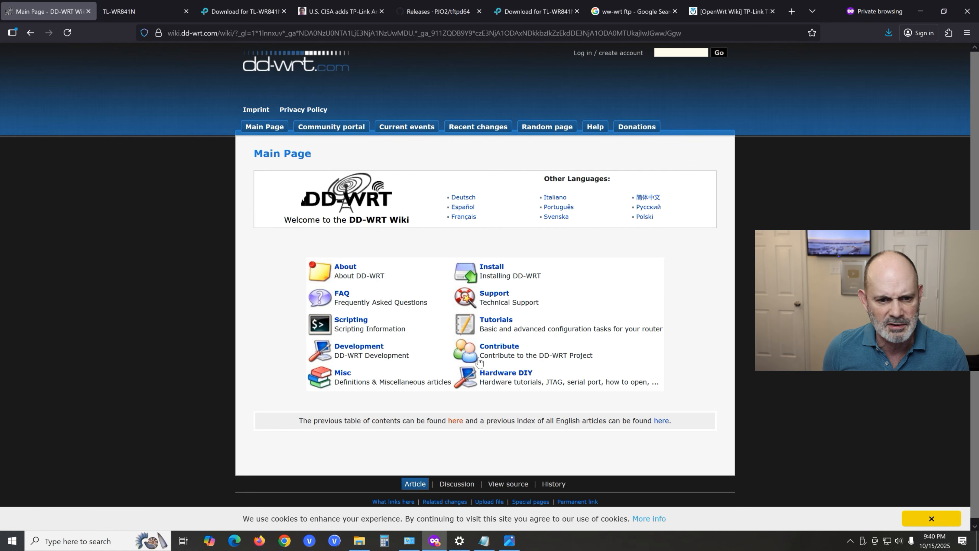
left_click(30, 35)
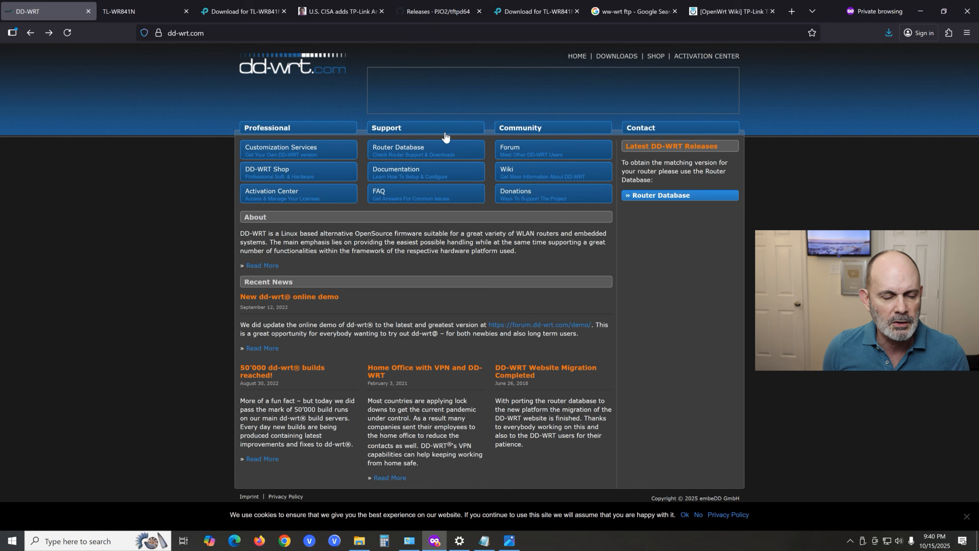
left_click(423, 154)
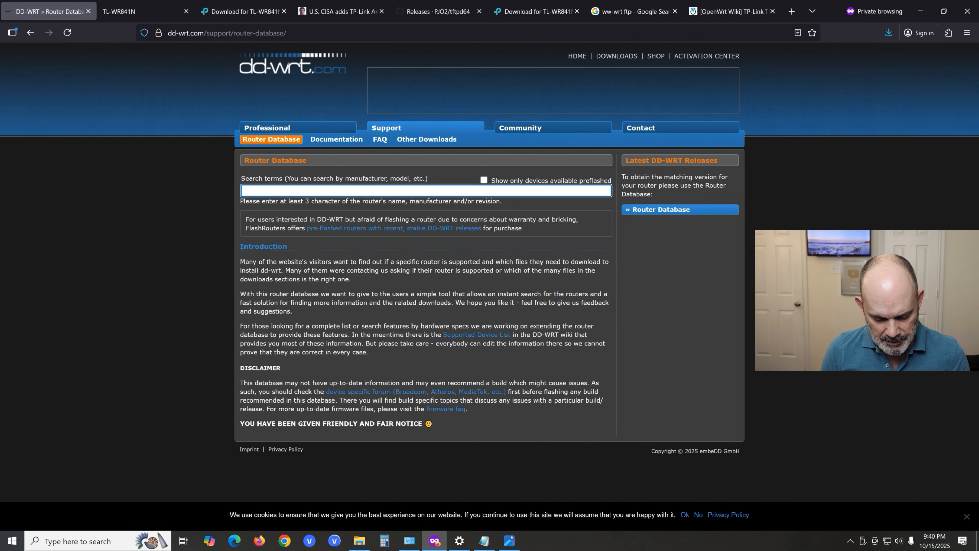
type("841n")
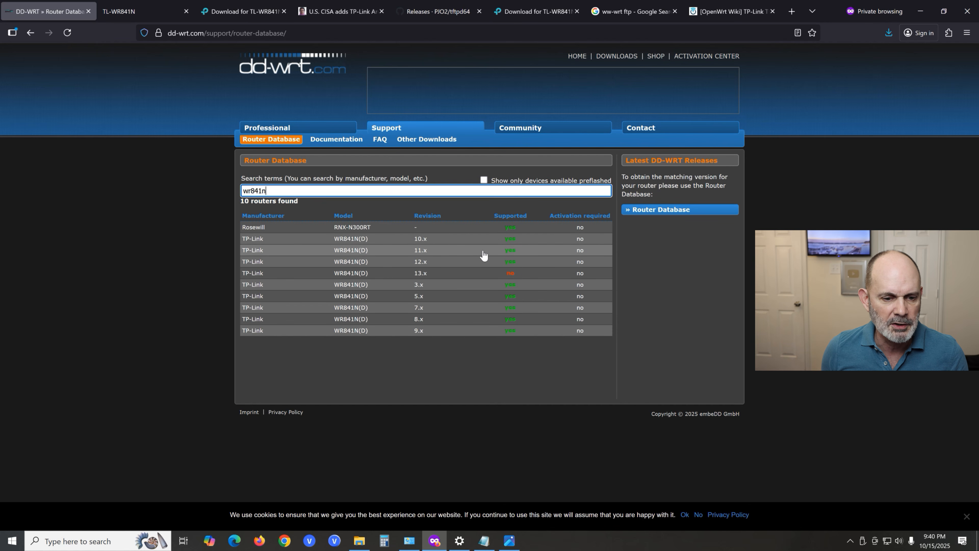
left_click(471, 332)
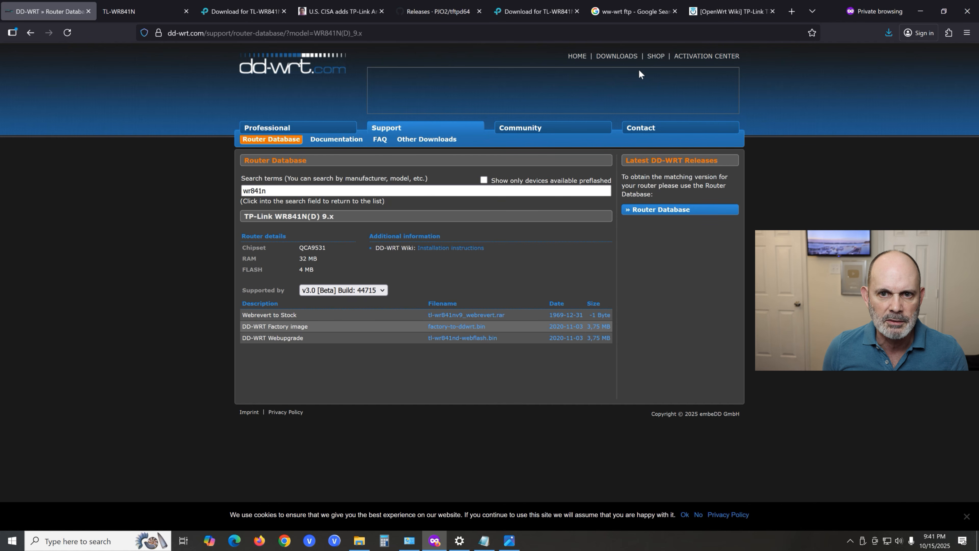
- Browse the DD-WRT site's other downloads to the betas/2025/10-13-2025-r62324 folder, accepting the cookie notice
left_click(624, 58)
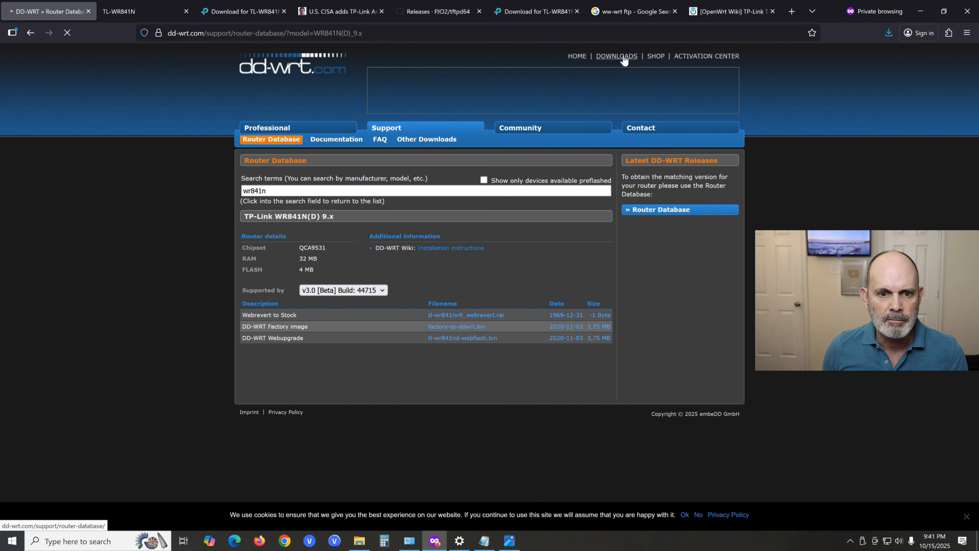
left_click(422, 142)
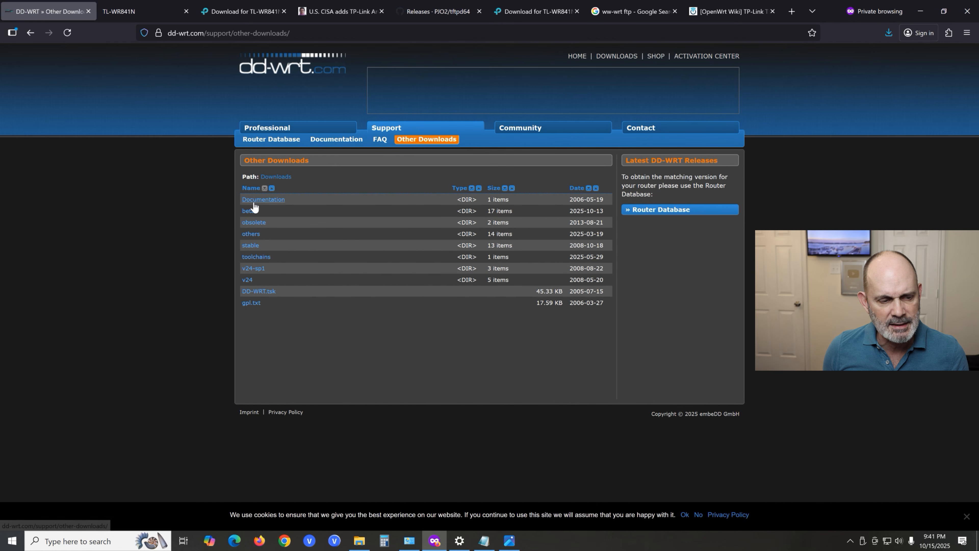
left_click(258, 213)
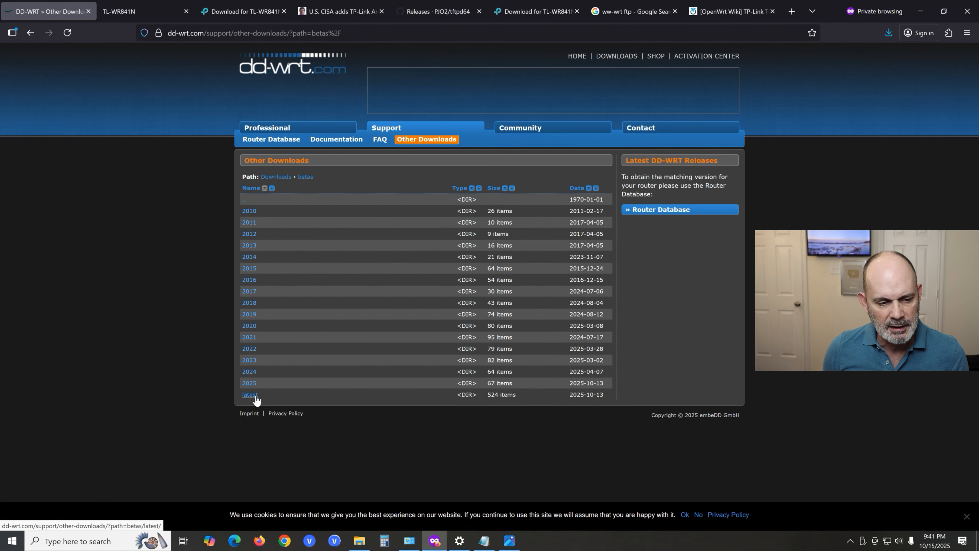
left_click(255, 384)
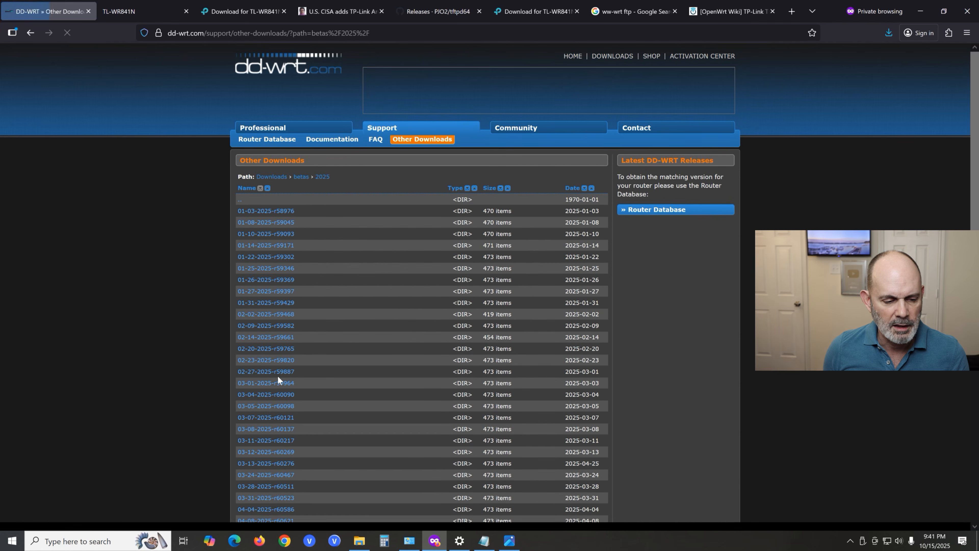
scroll(409, 329, "down", 10)
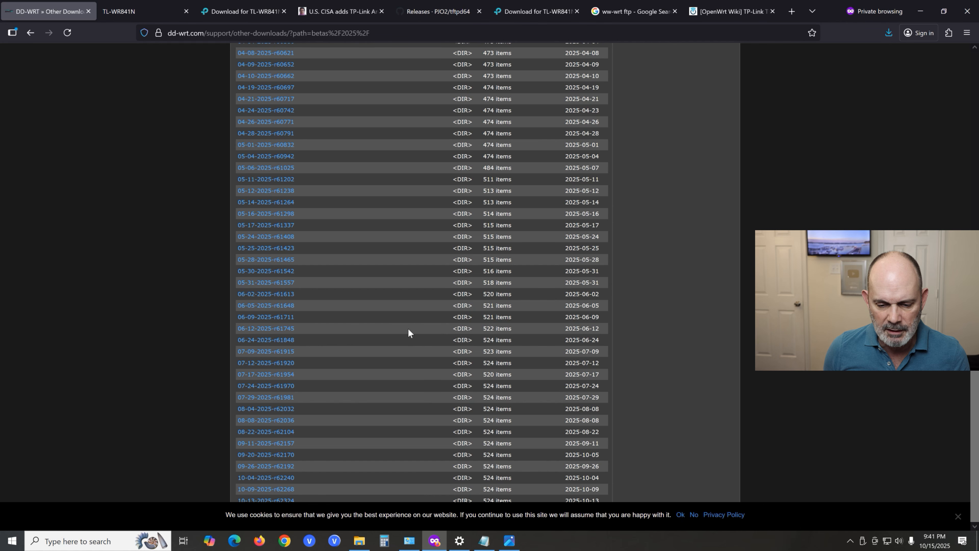
left_click(680, 515)
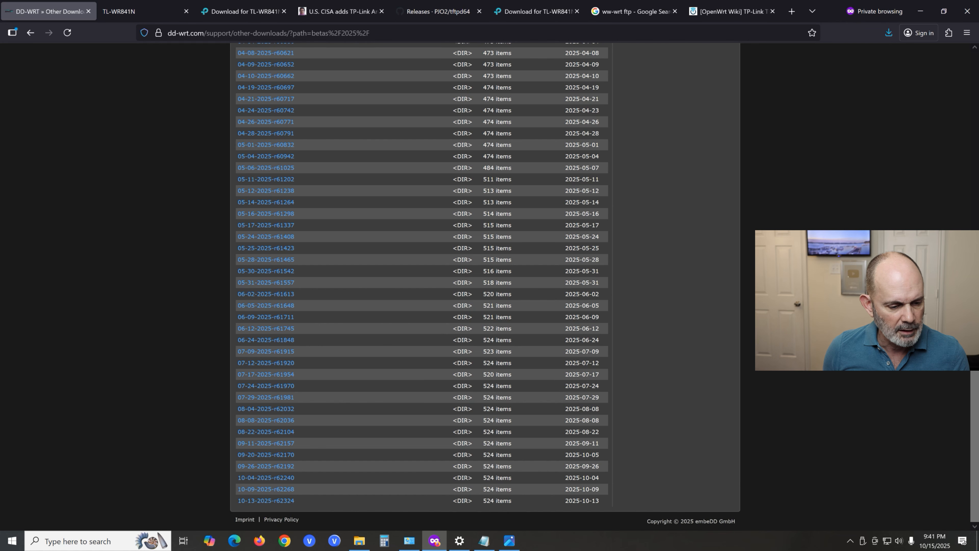
left_click(294, 502)
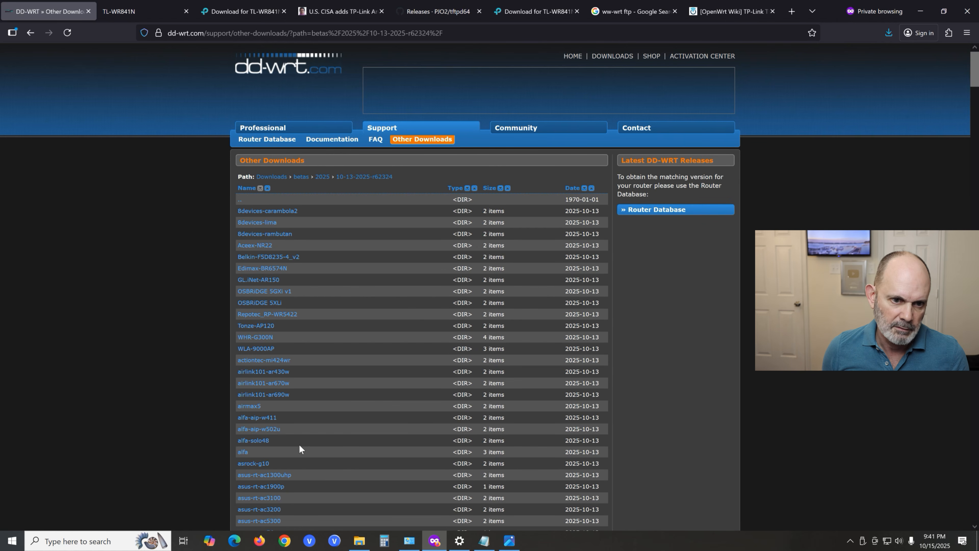
- Find wr841n in the build's device listing and open the tplink-tl-wr841ndv9 folder
scroll(399, 408, "down", 5)
scroll(399, 408, "up", 5)
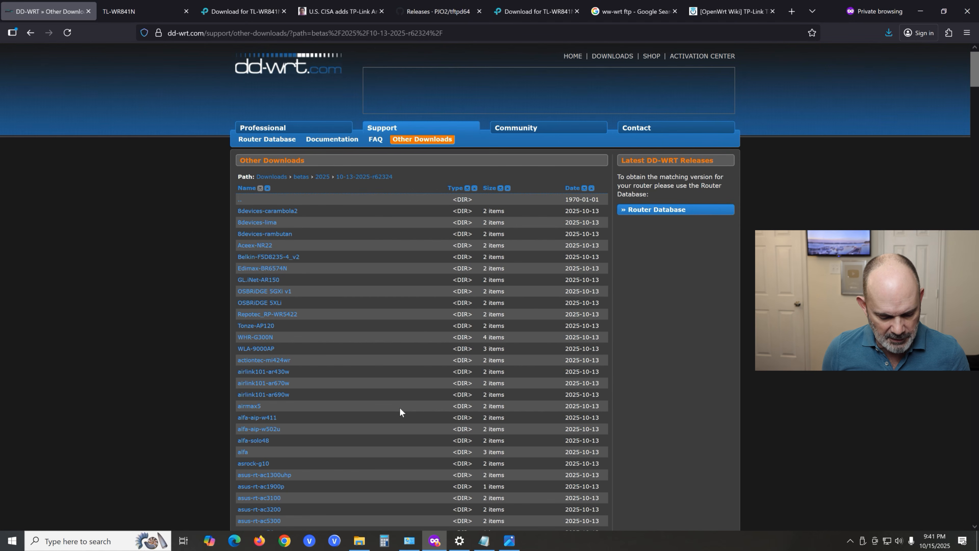
key("ctrl+f")
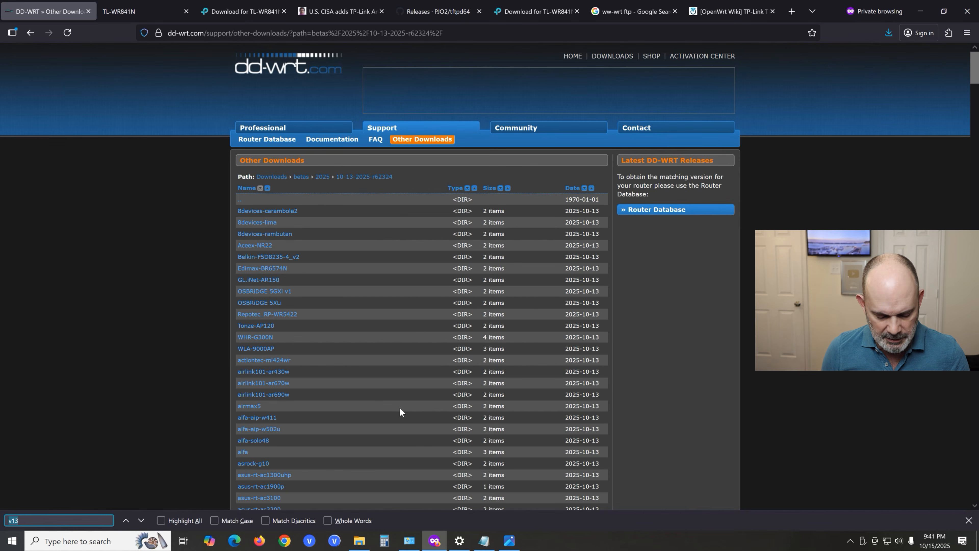
type("wr")
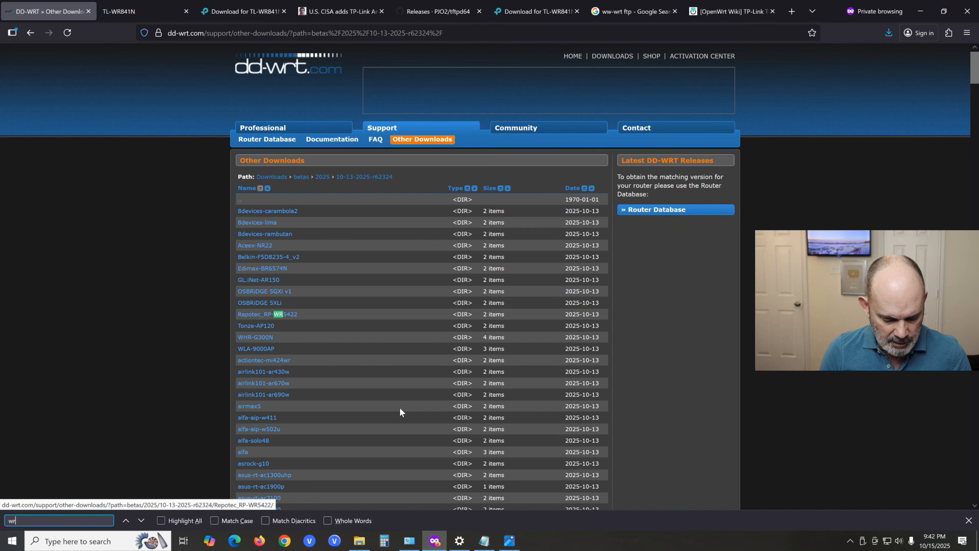
type("841n")
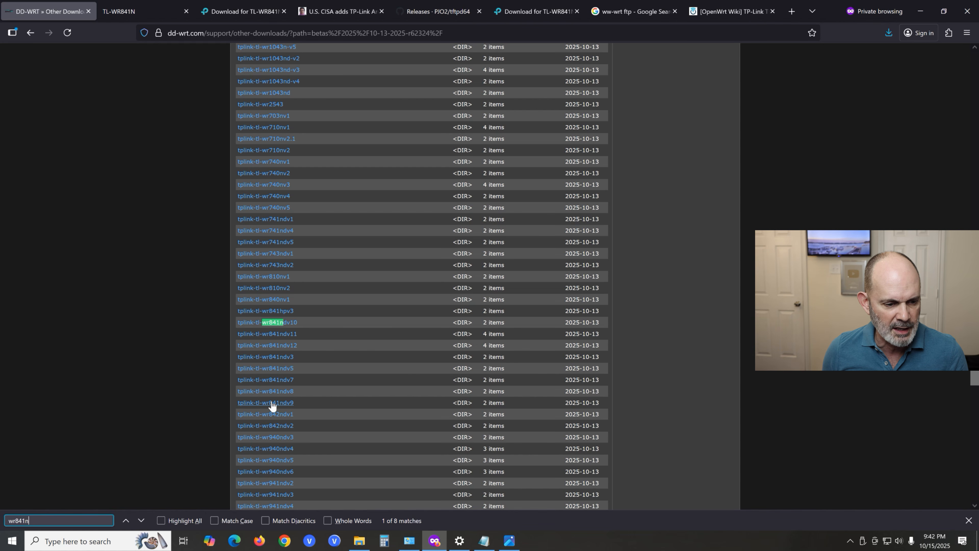
scroll(271, 405, "up", 2)
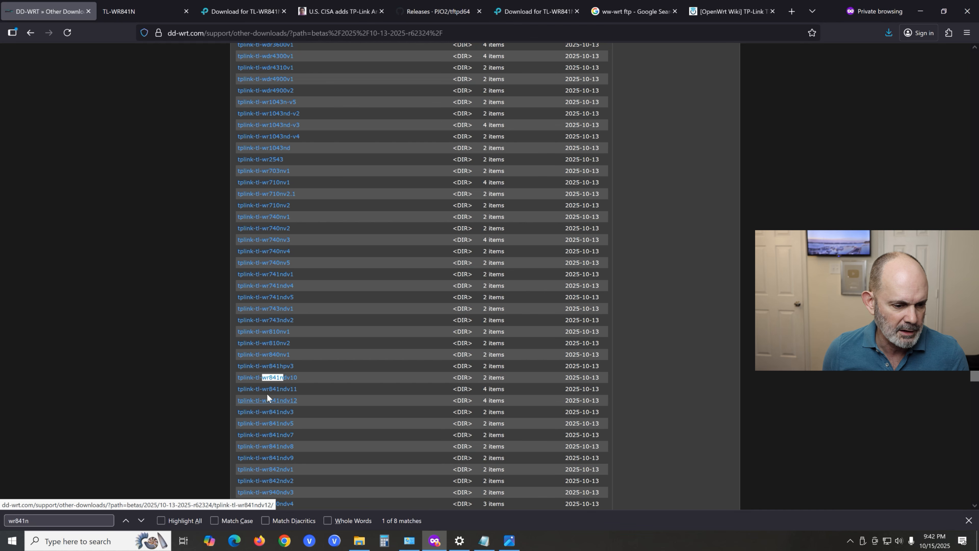
left_click(273, 459)
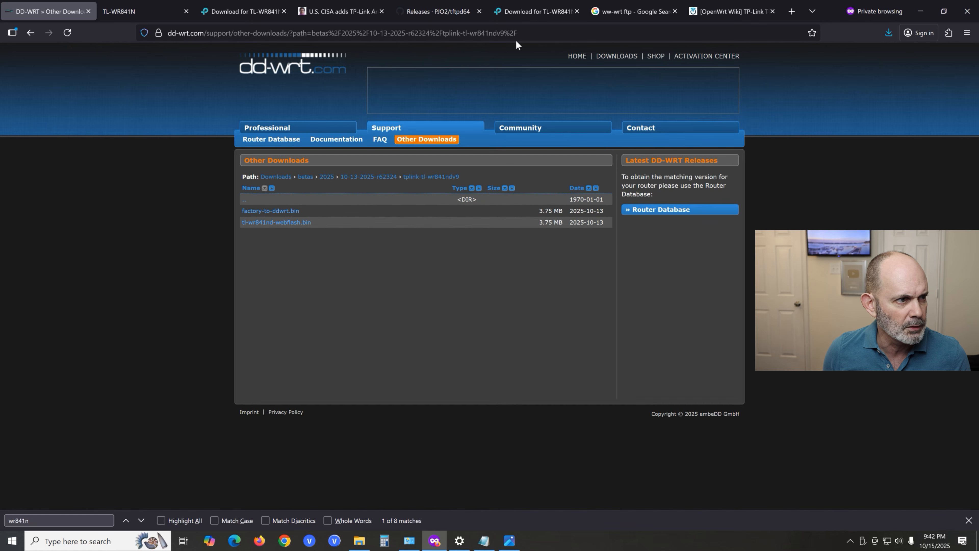
- Search Google for "dd-wrt ftp" in a new browser tab beside the DD-WRT downloads page
right_click(60, 12)
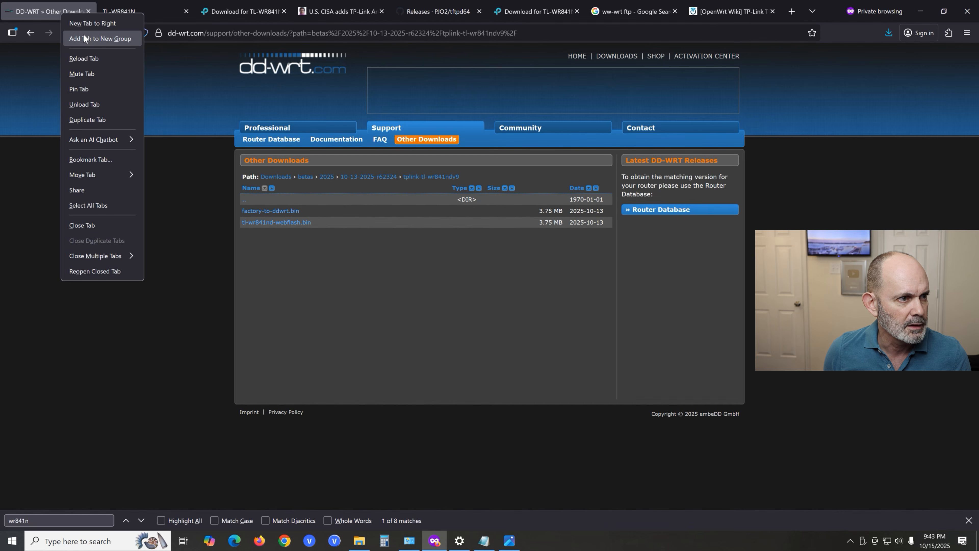
left_click(92, 24)
left_click(216, 33)
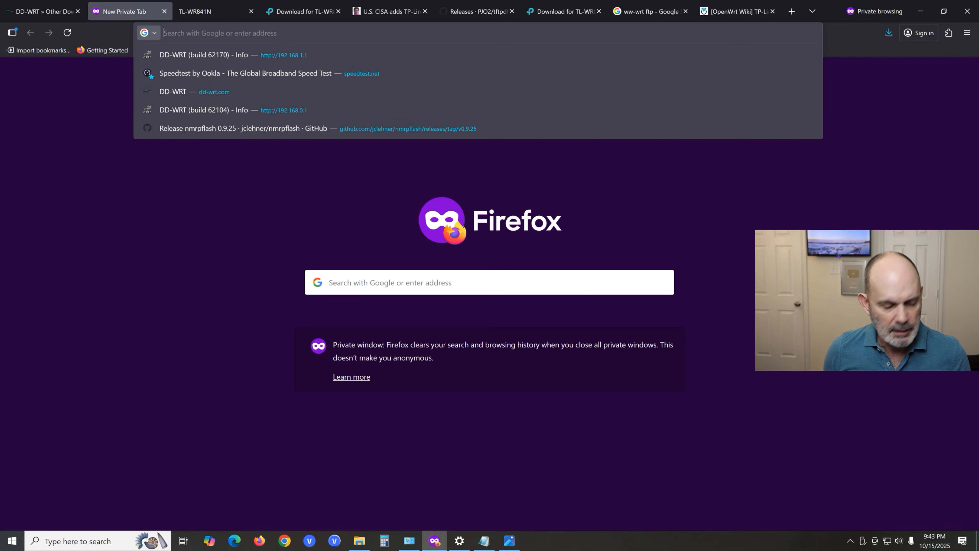
type("dd")
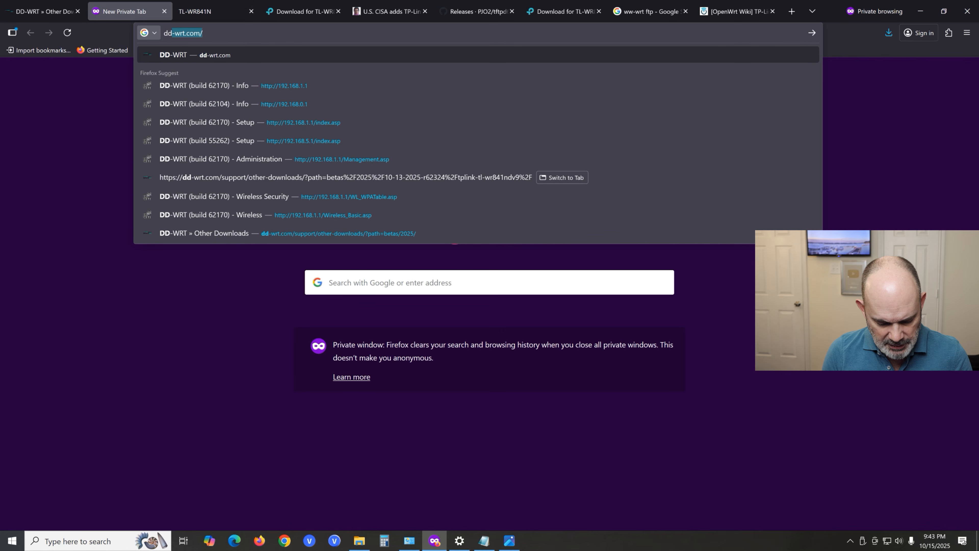
type("-wrt ")
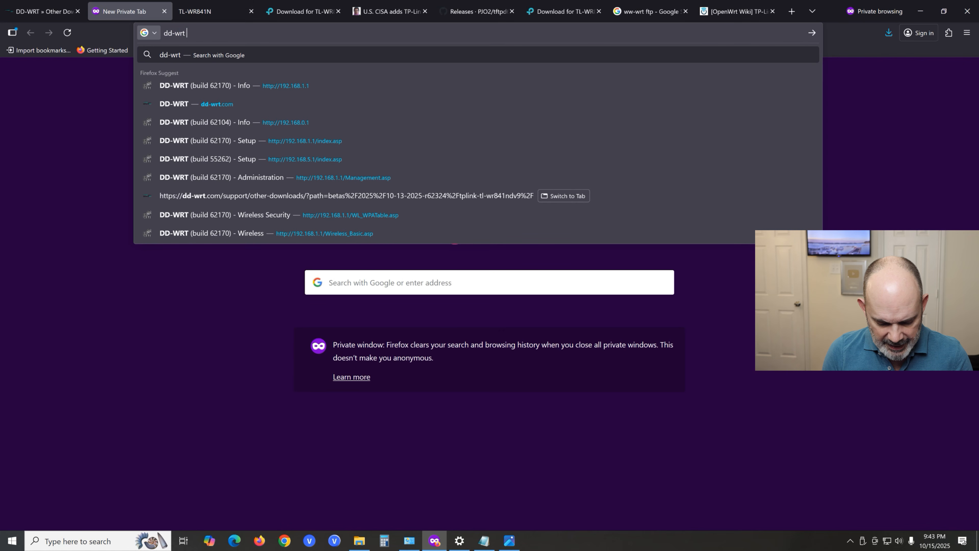
type("ftp")
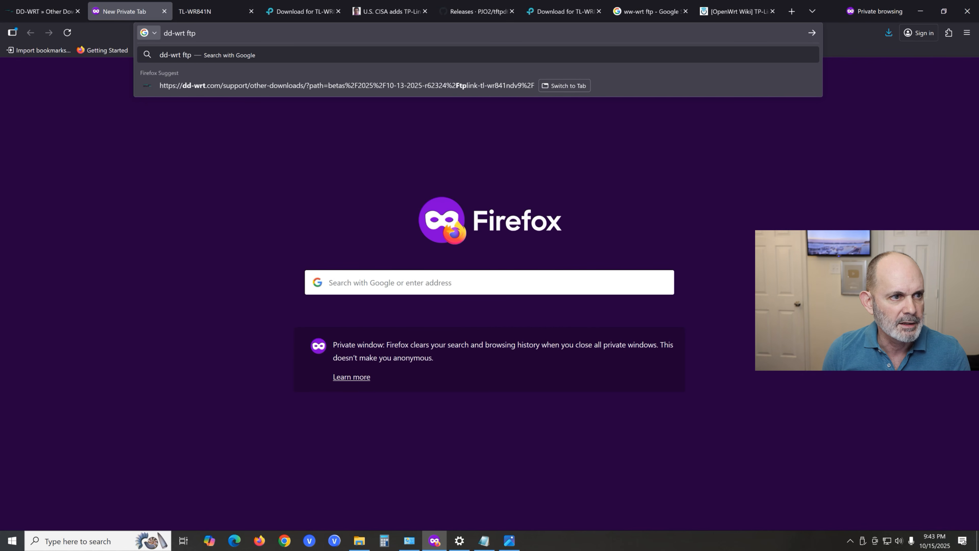
key("Return")
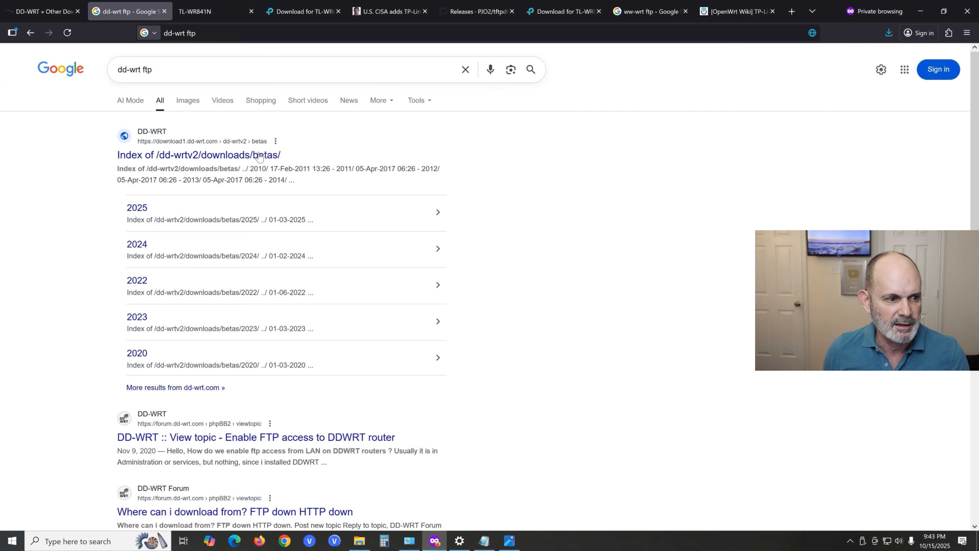
- Open the 2025 betas index on download1.dd-wrt.com from the search results and enter the 10-13-2025-r62324 folder
left_click(145, 211)
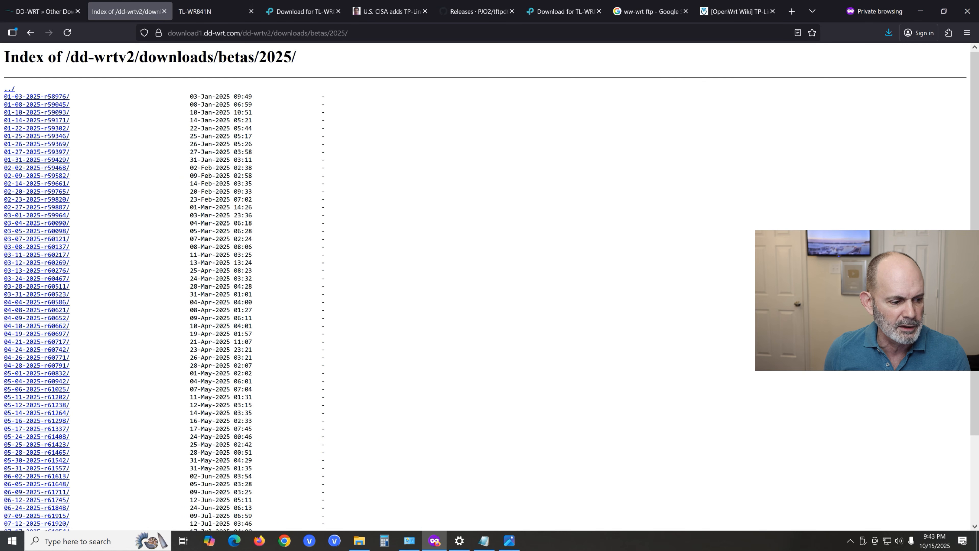
scroll(386, 285, "down", 3)
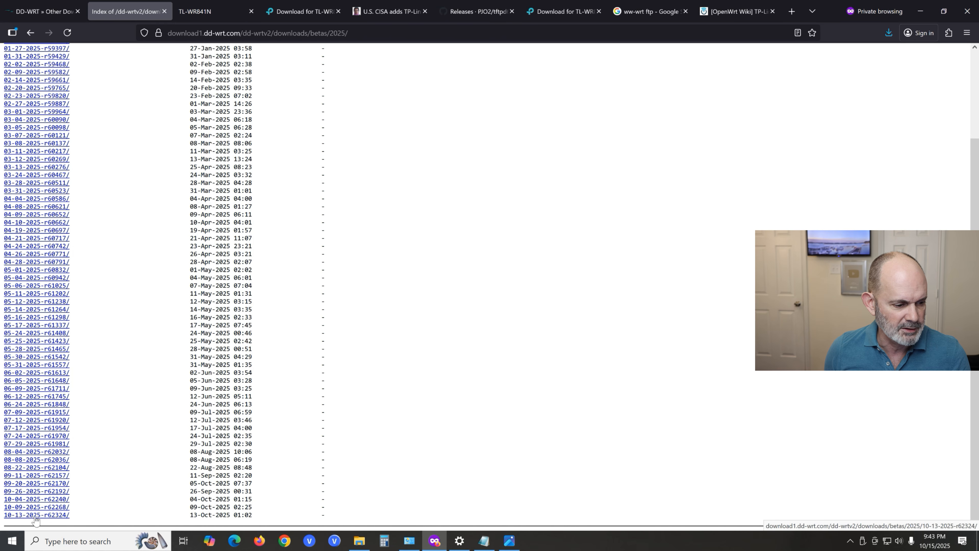
left_click(66, 515)
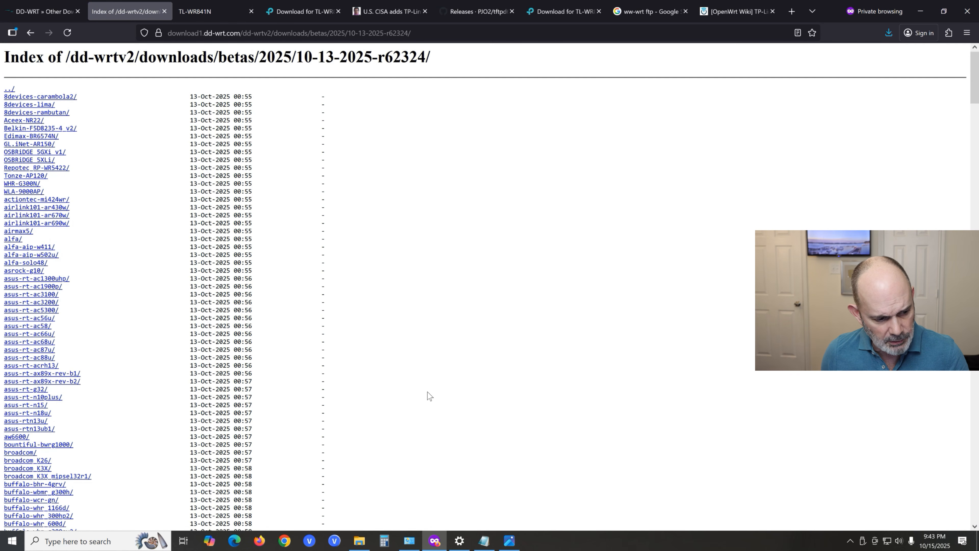
- Search the r62324 index for wr841n and open the tplink-tl-wr841ndv9 folder
key("ctrl+f")
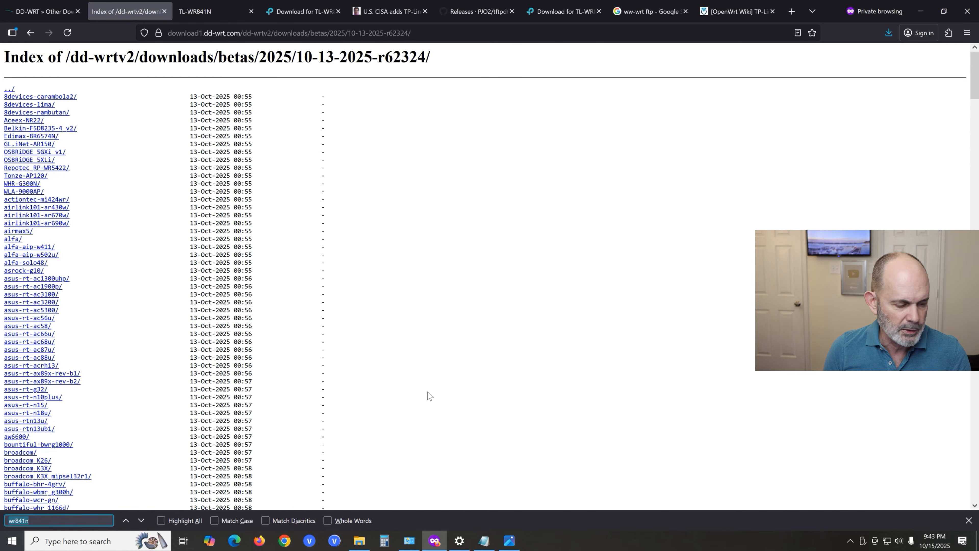
key("Return")
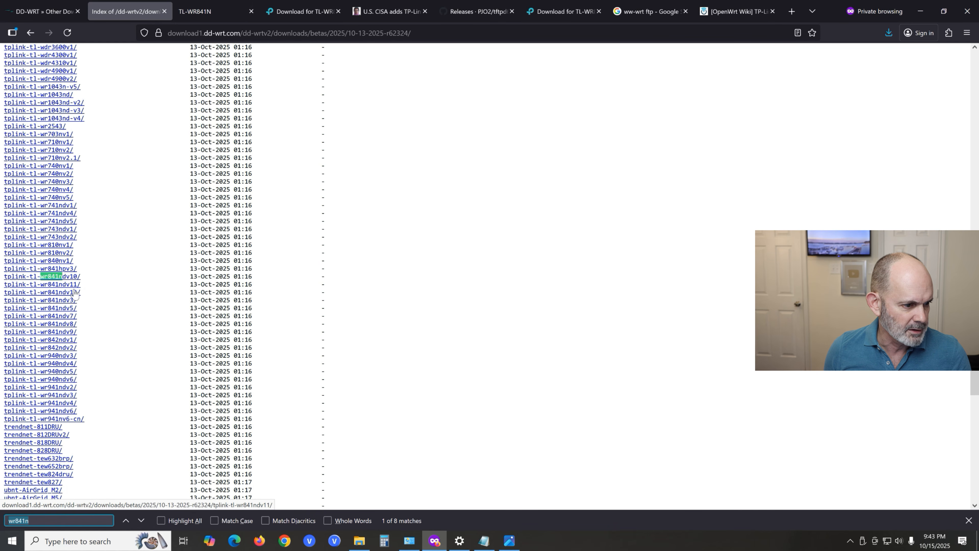
left_click(65, 332)
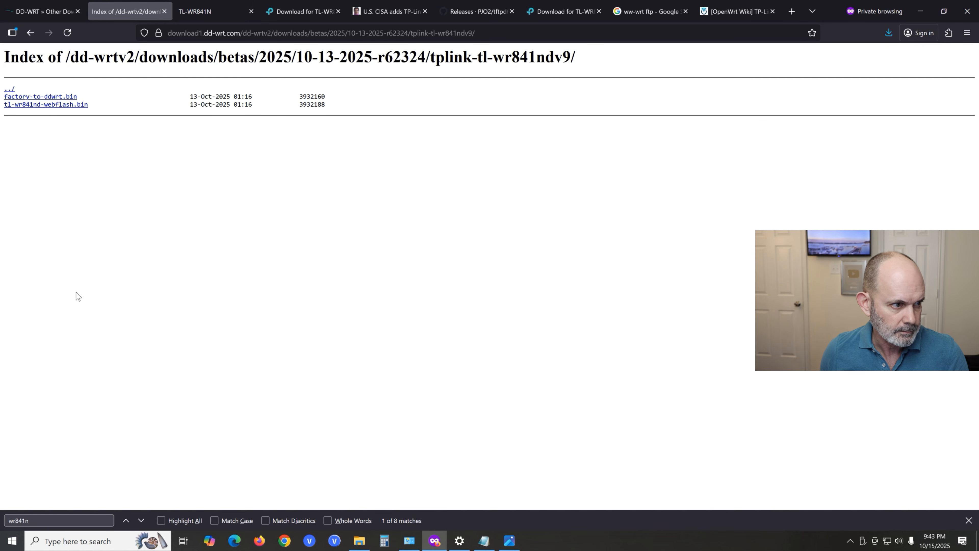
- Download factory-to-ddwrt.bin and tl-wr841nd-webflash.bin into the wr841nV9 folder in Downloads
left_click(49, 98)
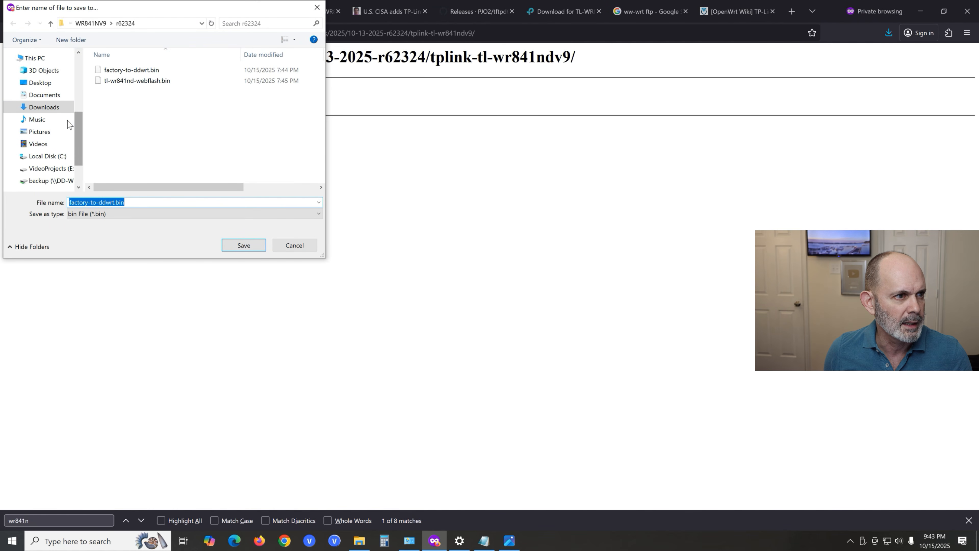
left_click(52, 109)
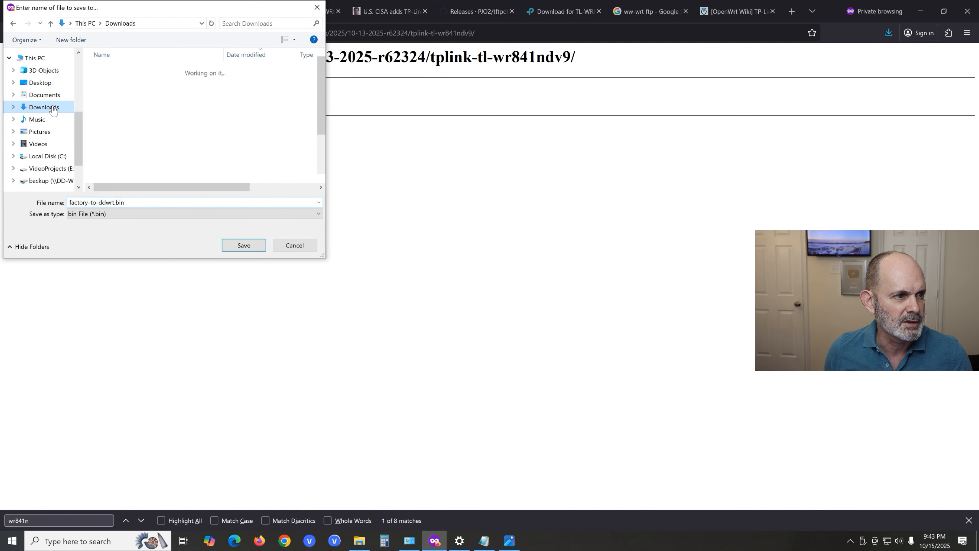
double_click(138, 86)
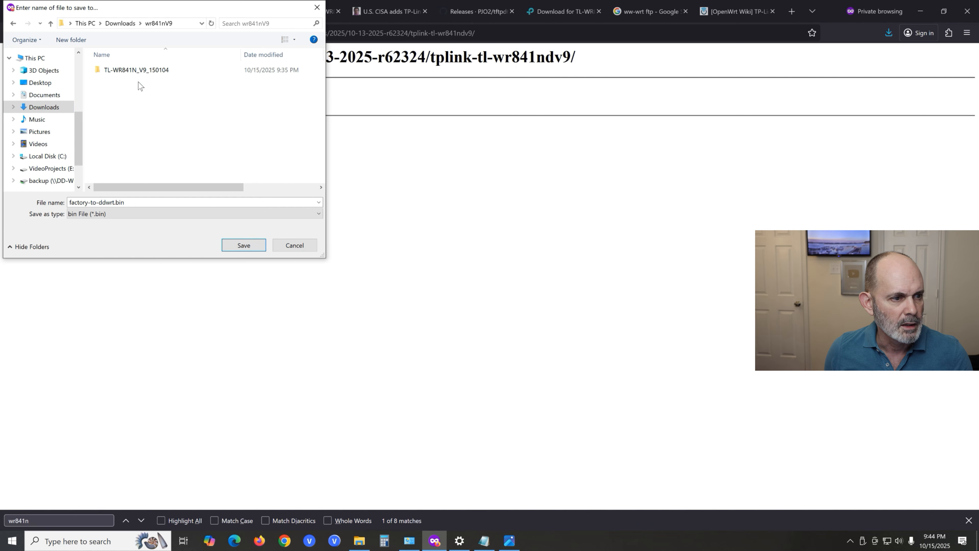
left_click(243, 248)
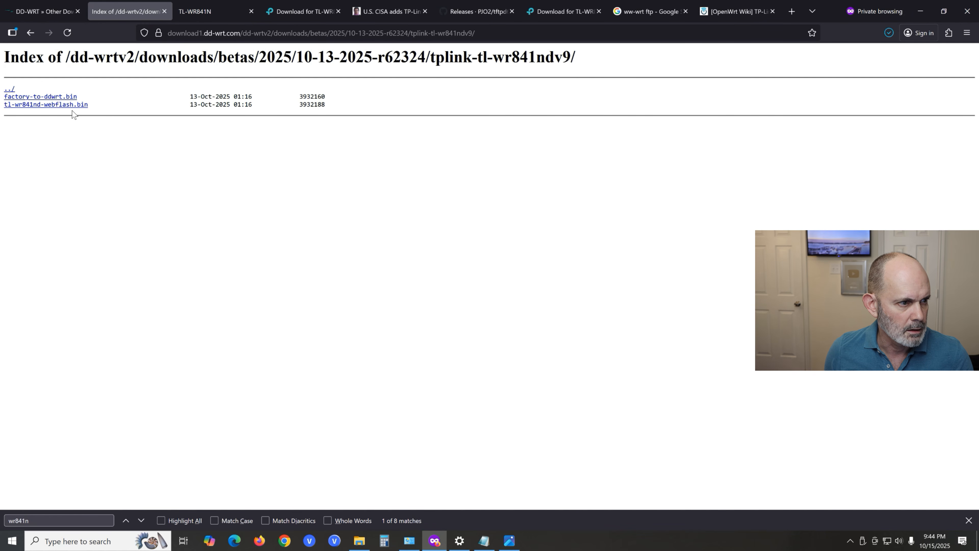
left_click(57, 104)
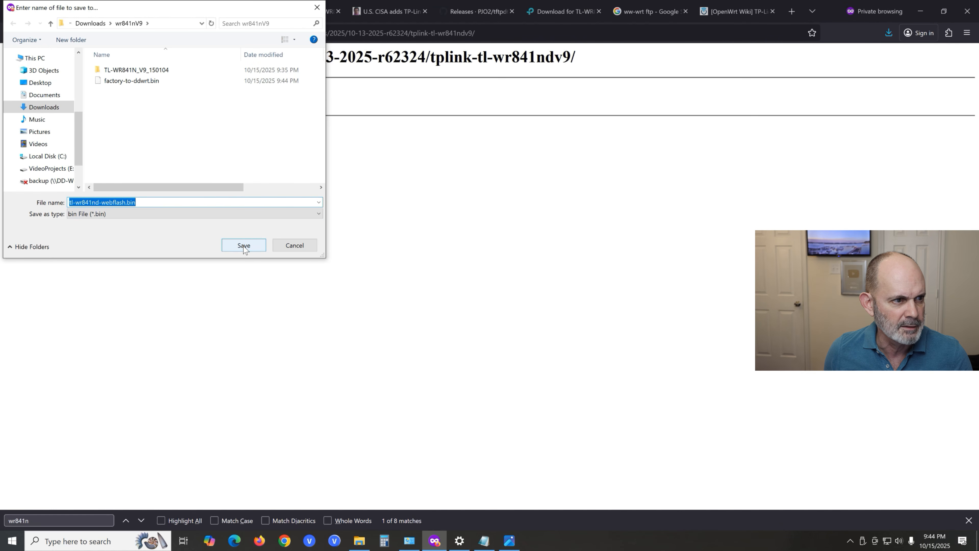
left_click(243, 247)
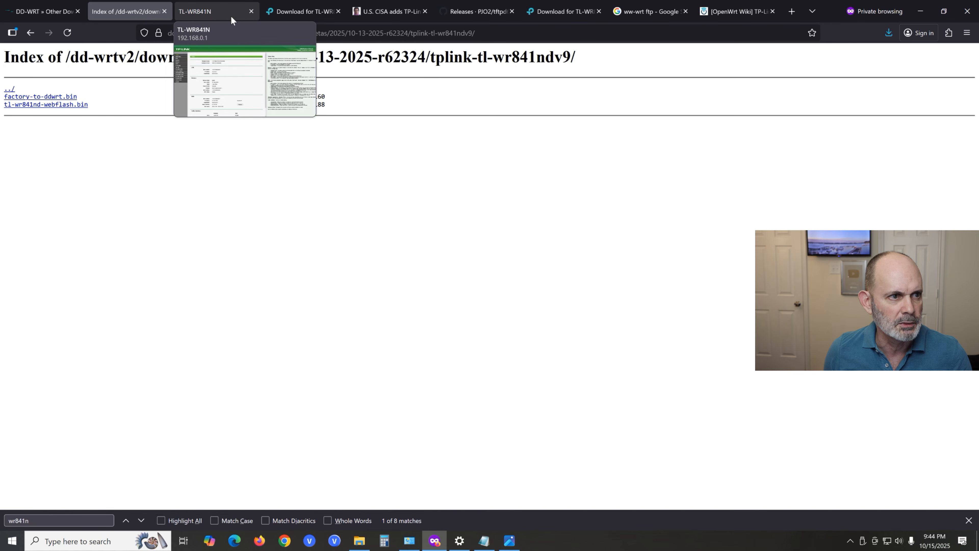
- Flash factory-to-ddwrt.bin from the wr841nV9 folder using the TP-Link router's Firmware Upgrade page, confirming the upgrade
left_click(204, 13)
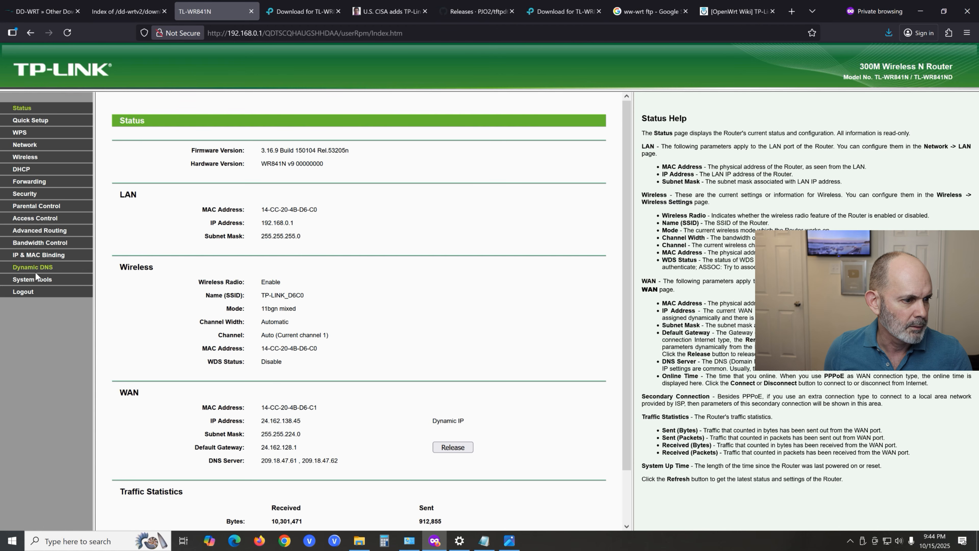
left_click(43, 283)
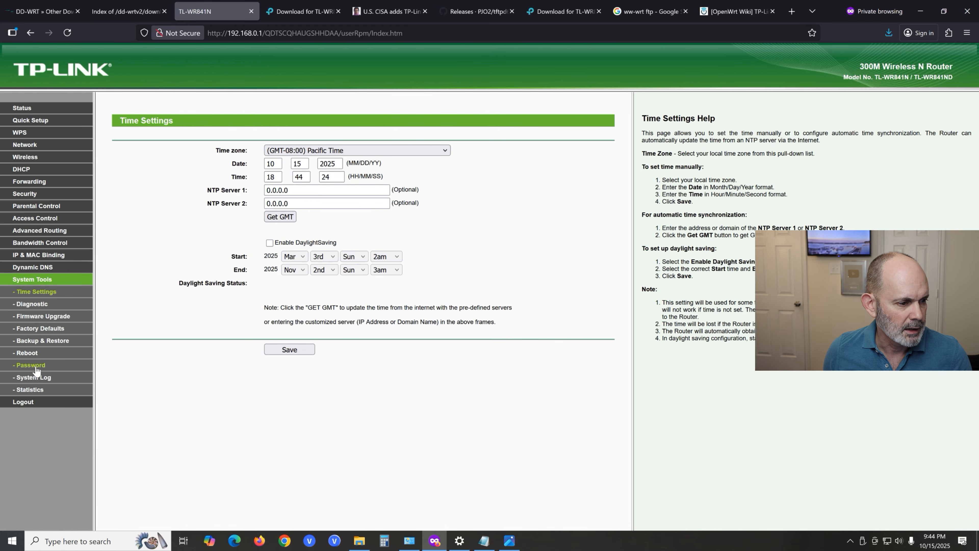
left_click(40, 317)
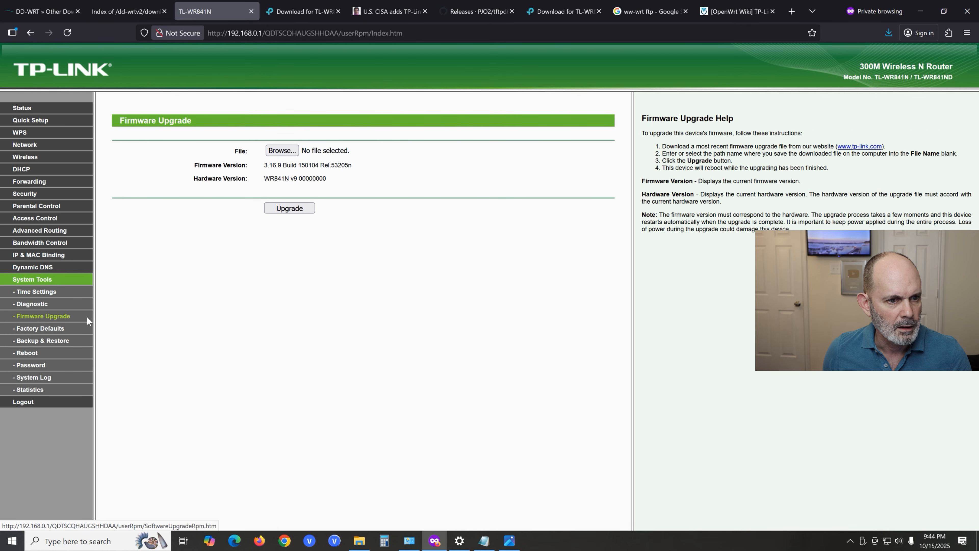
left_click(285, 152)
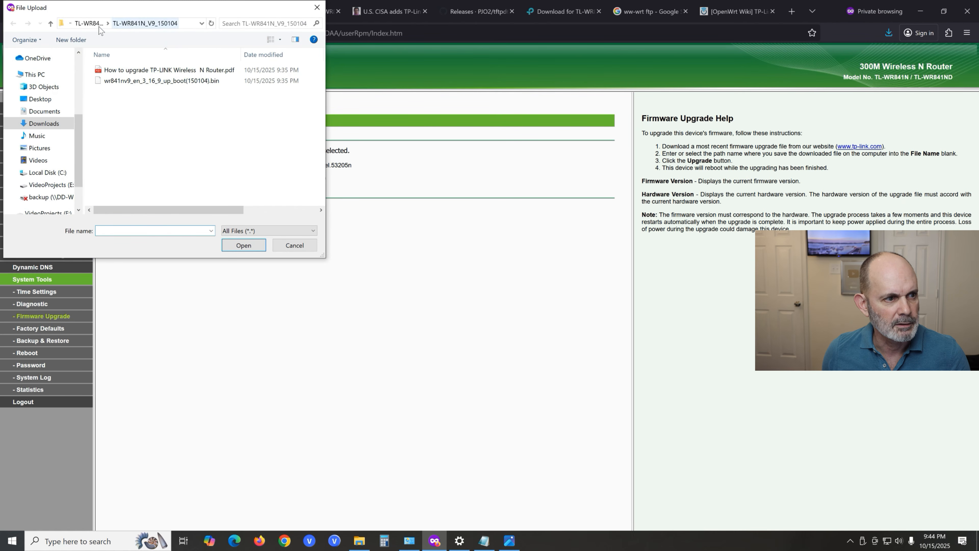
left_click(89, 24)
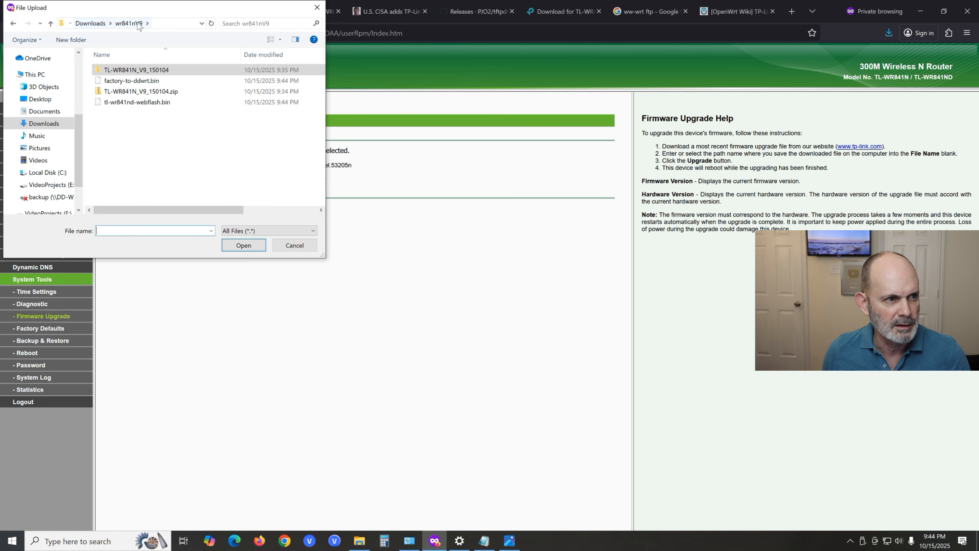
left_click(132, 81)
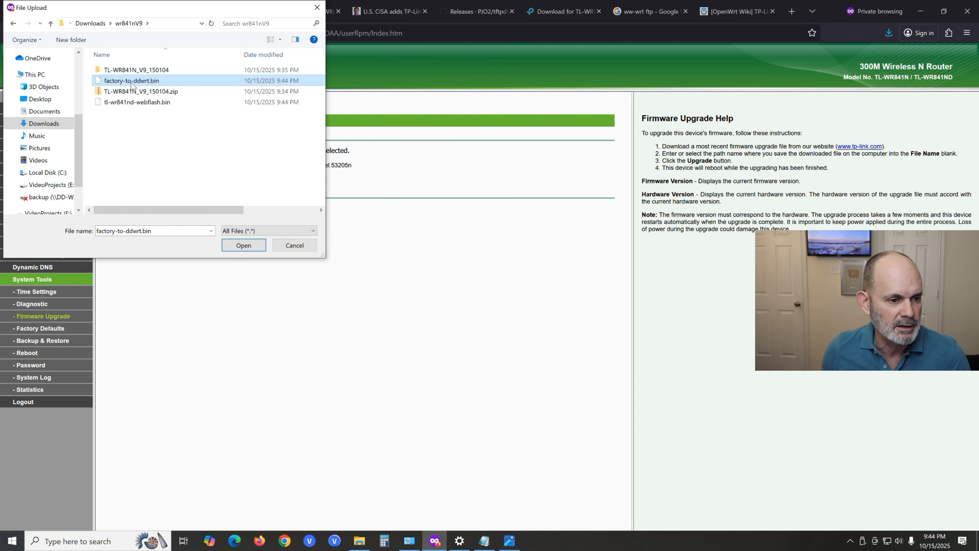
left_click(252, 248)
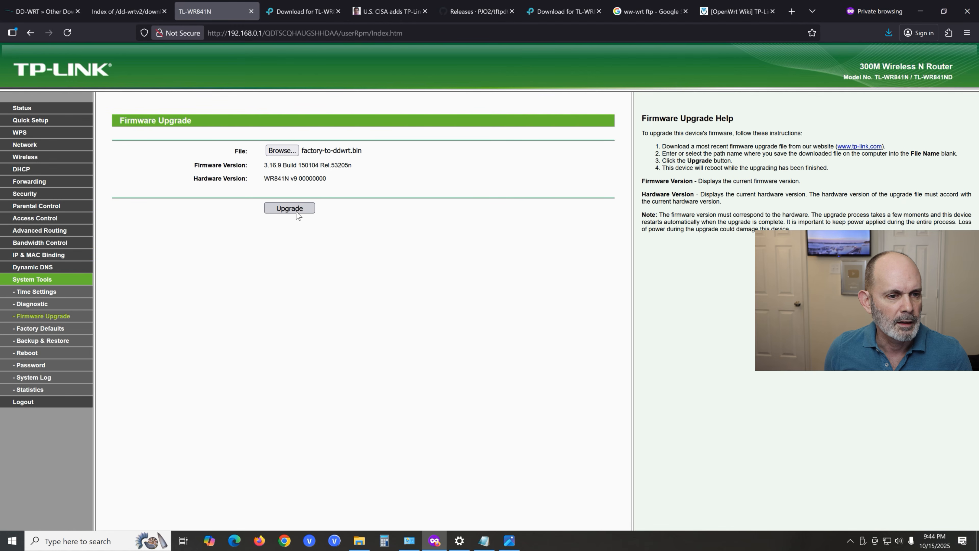
left_click(298, 208)
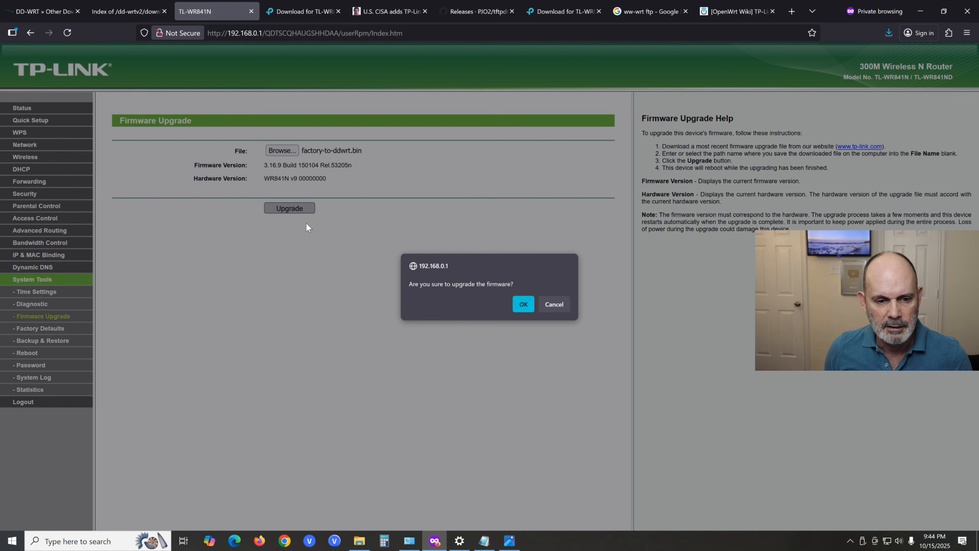
left_click(519, 307)
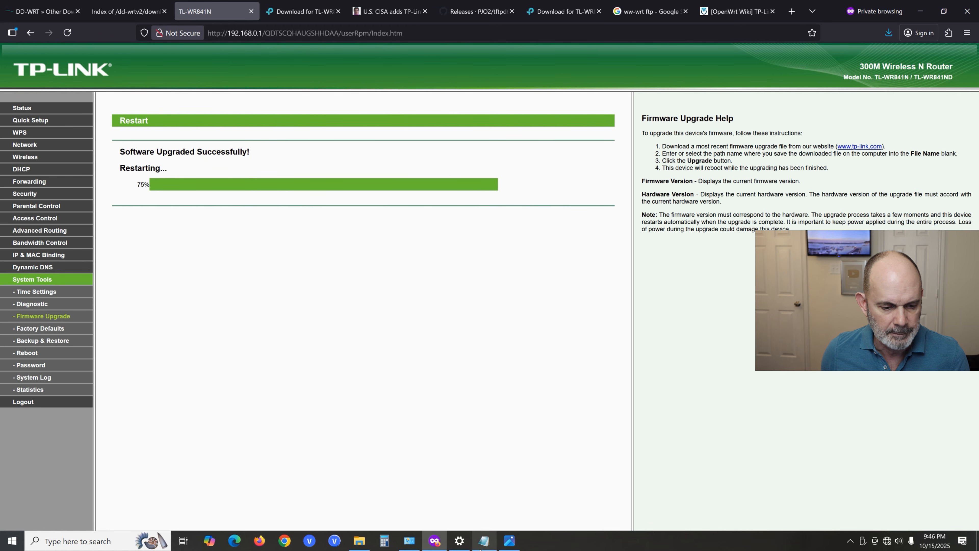
- Copy DD-WRT's default IP address from the WR841NV9 Defaults notes in Notepad and open 192.168.1.1 in the browser
left_click(483, 541)
left_click_drag(233, 157, 737, 78)
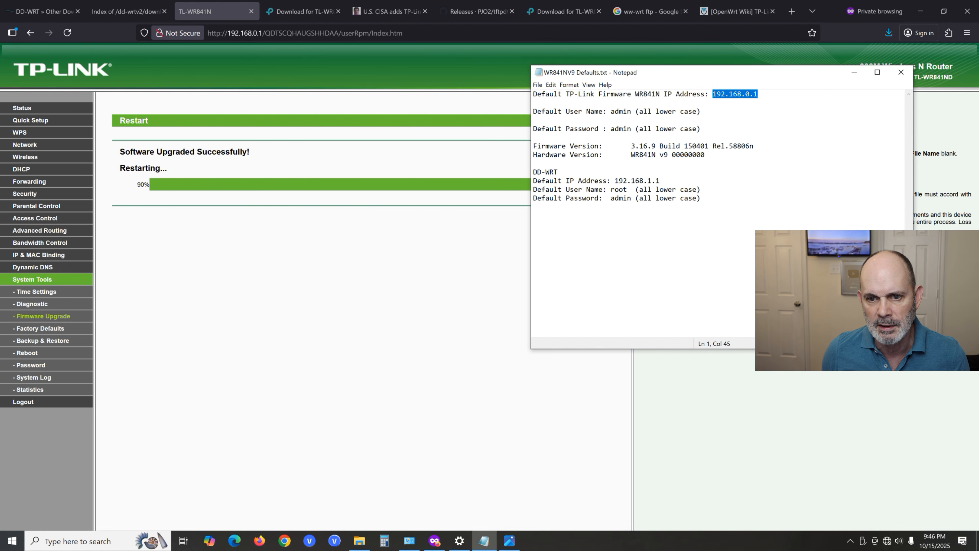
left_click_drag(615, 181, 656, 180)
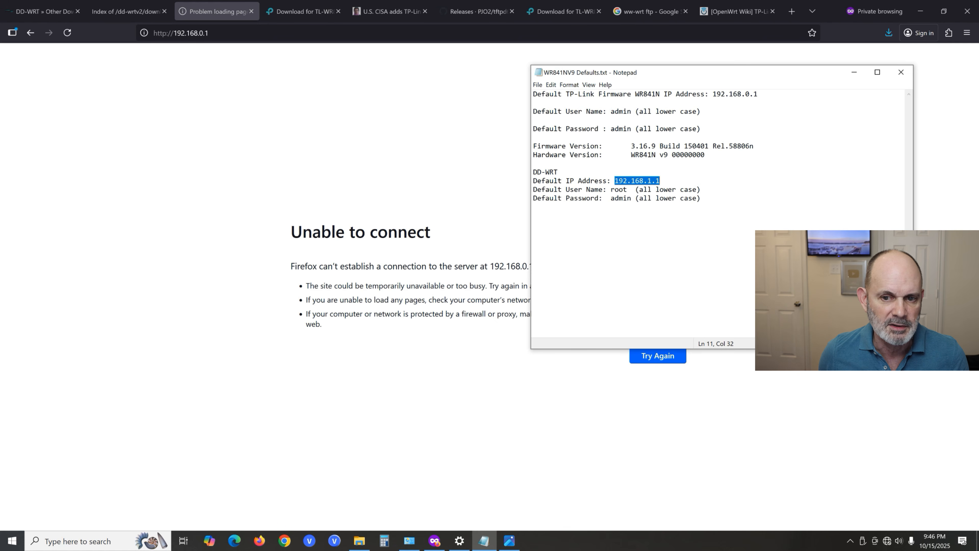
right_click(643, 180)
left_click(663, 208)
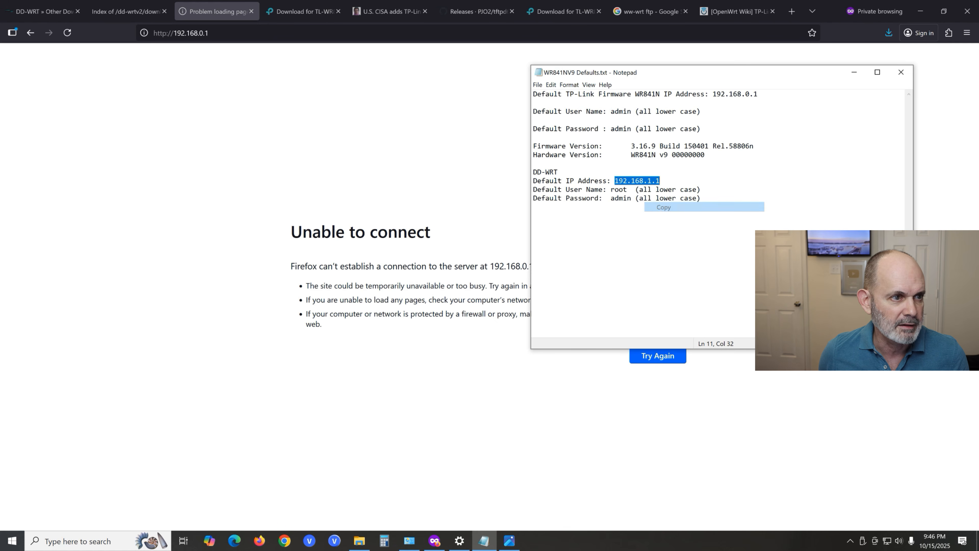
left_click(244, 33)
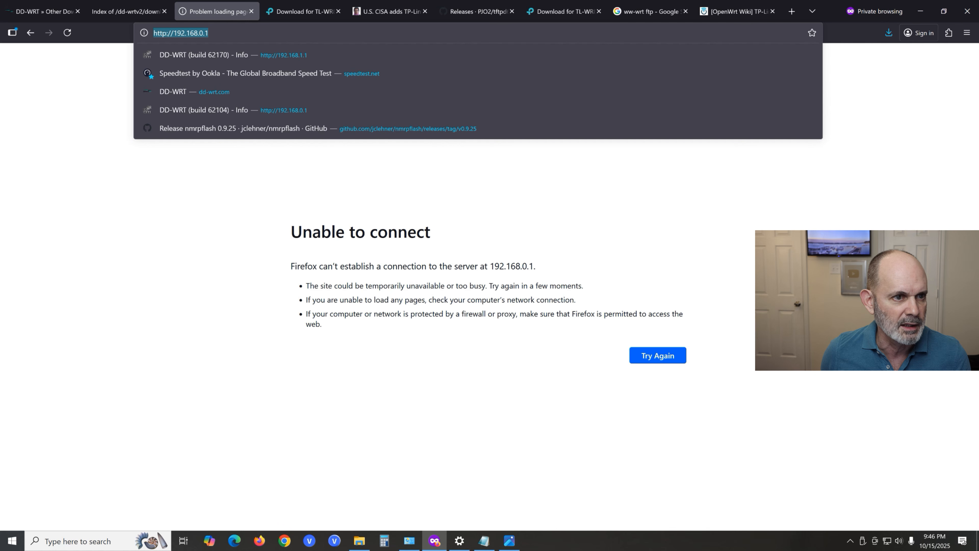
left_click(281, 54)
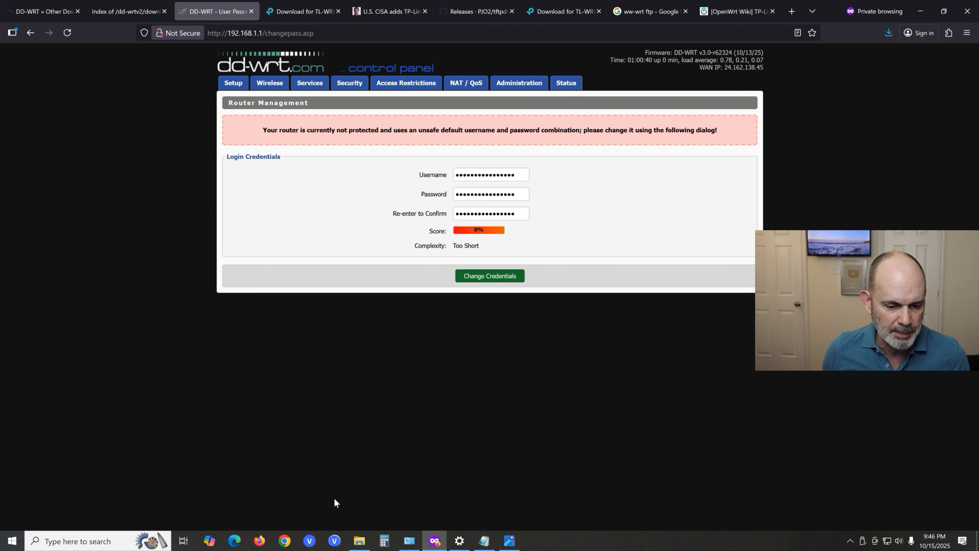
- Set the DD-WRT router's username to admin, enter and confirm a new login password, and change the credentials
left_click(482, 542)
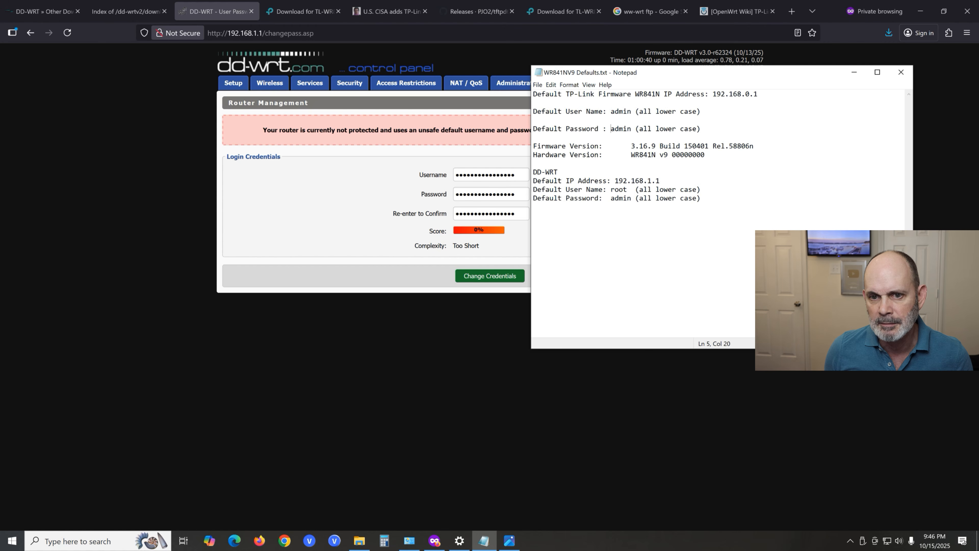
double_click(495, 174)
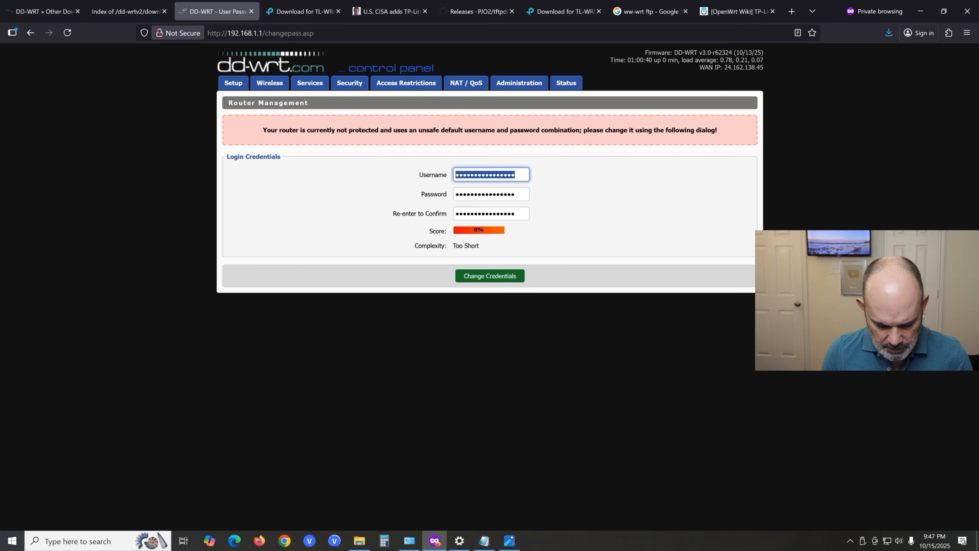
type("admin")
key("Tab")
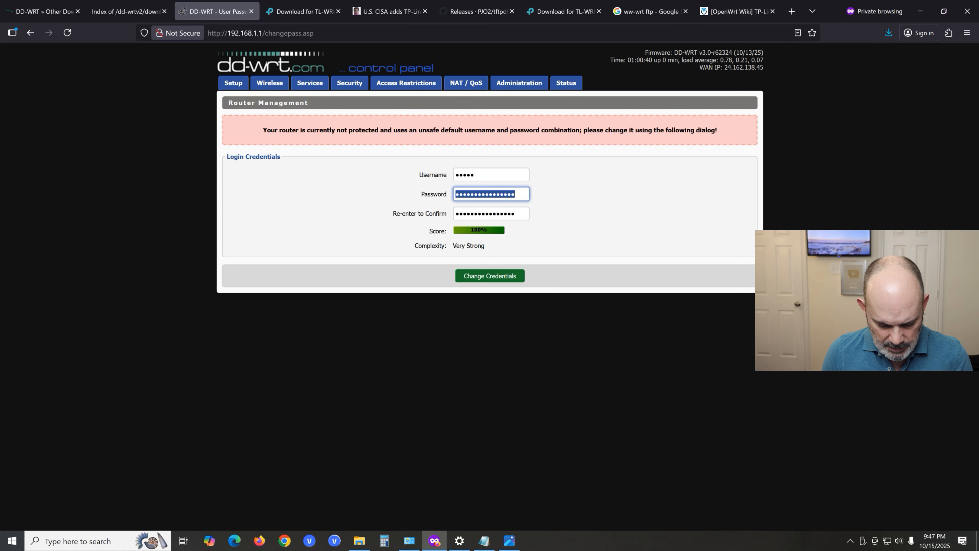
type("********")
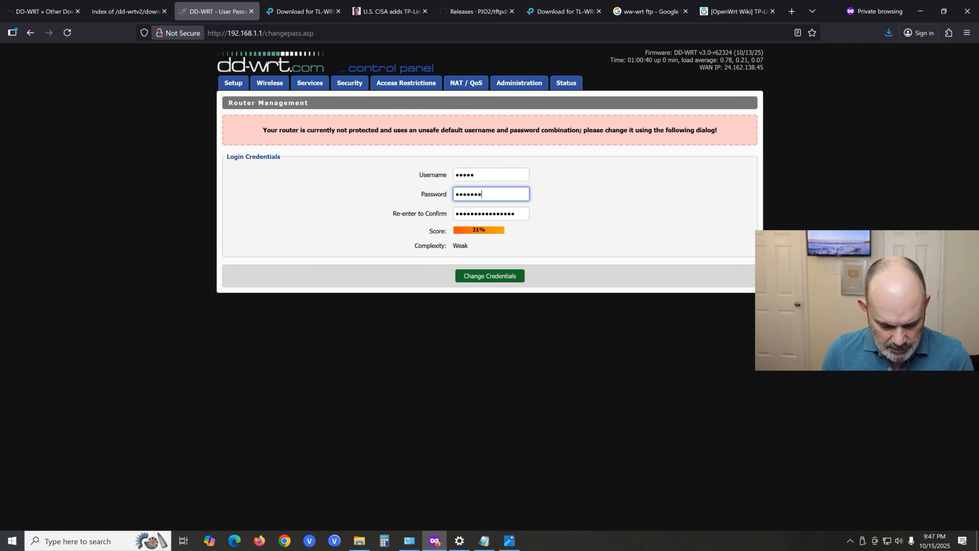
type("****")
key("Tab")
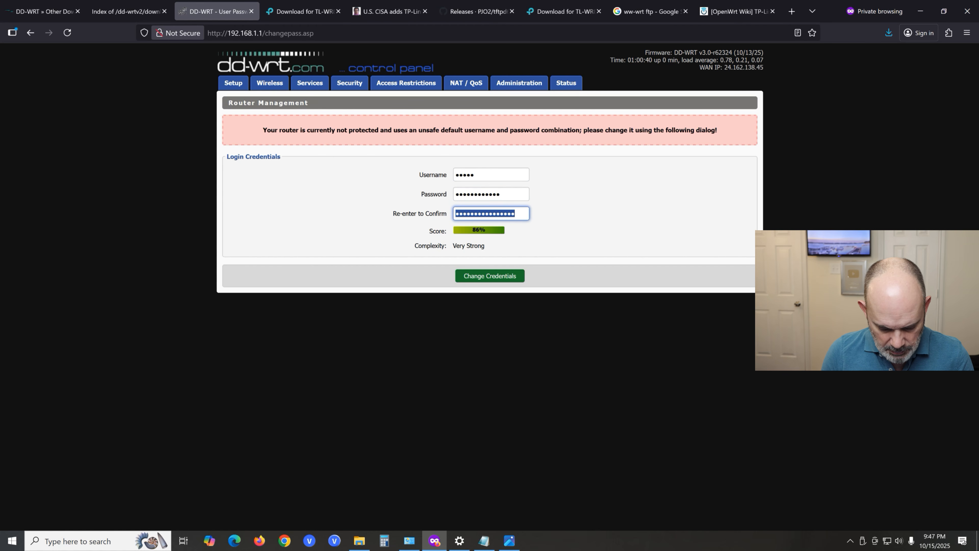
type("************")
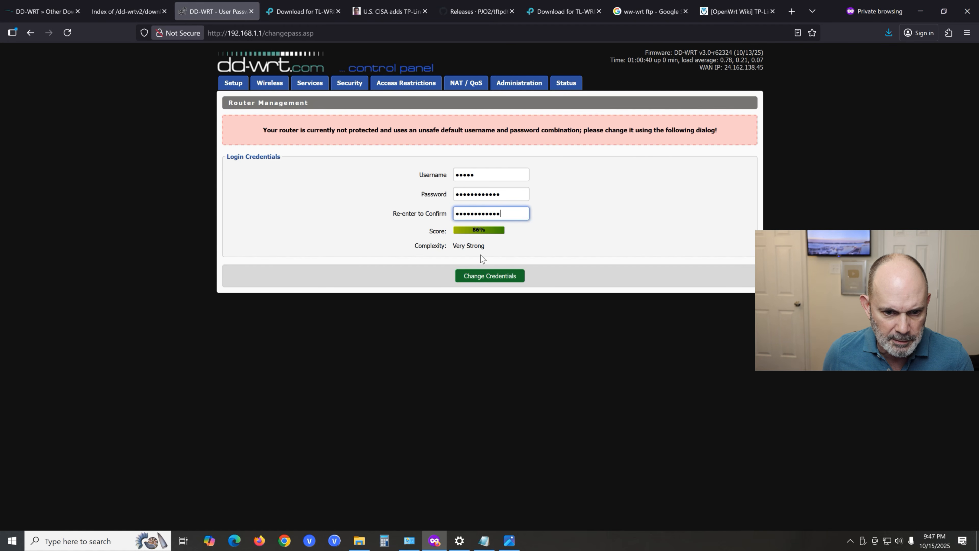
left_click(495, 276)
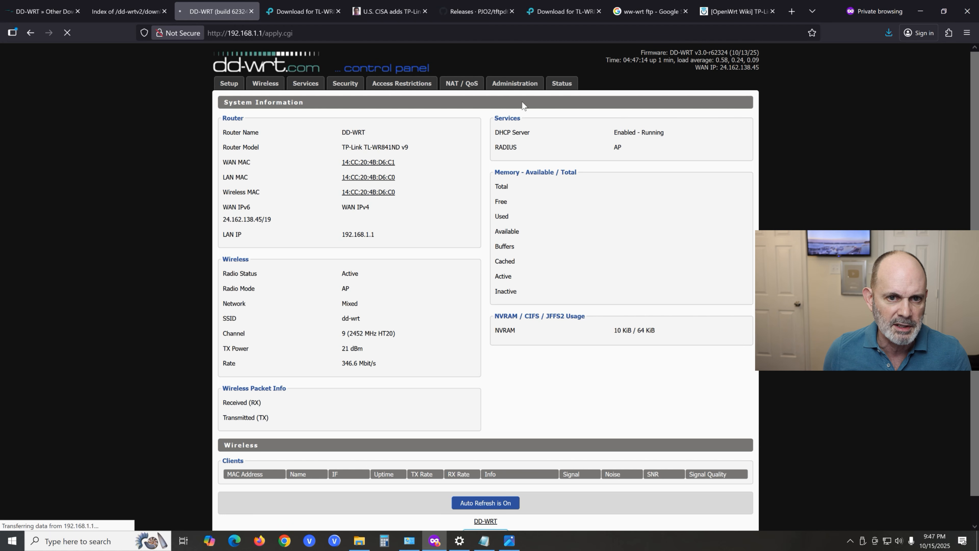
- Open DD-WRT's Administration page, signing in with username admin and the router password
left_click(523, 90)
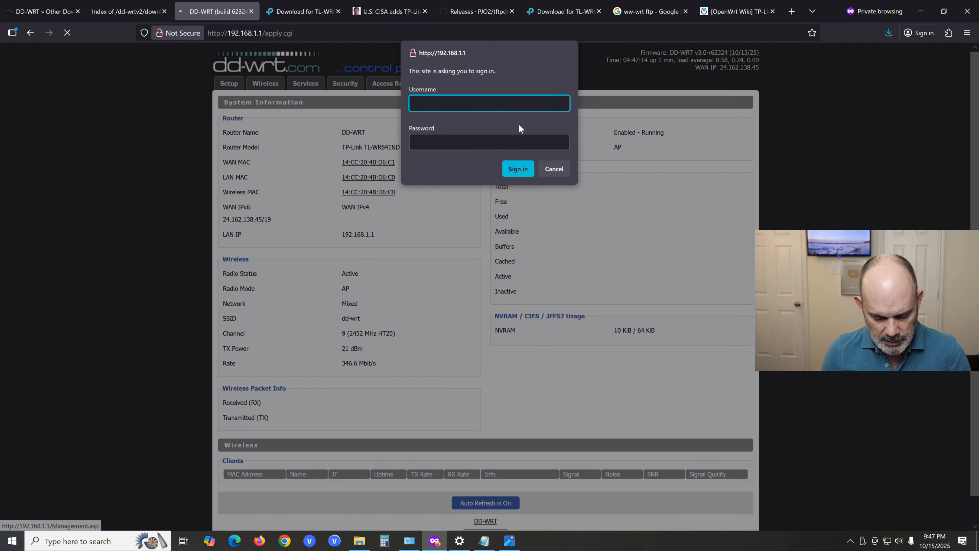
type("admin")
key("Tab")
type("•••••••••")
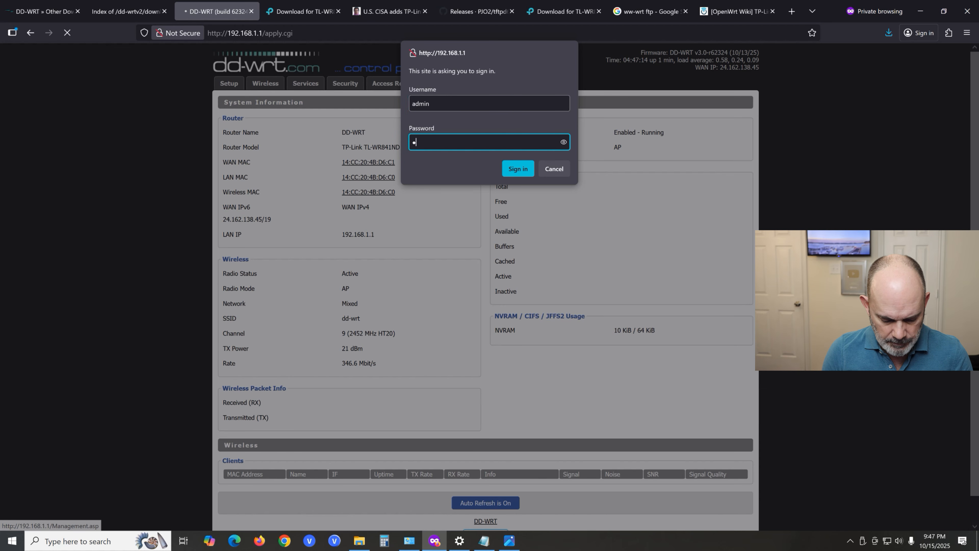
type("•••")
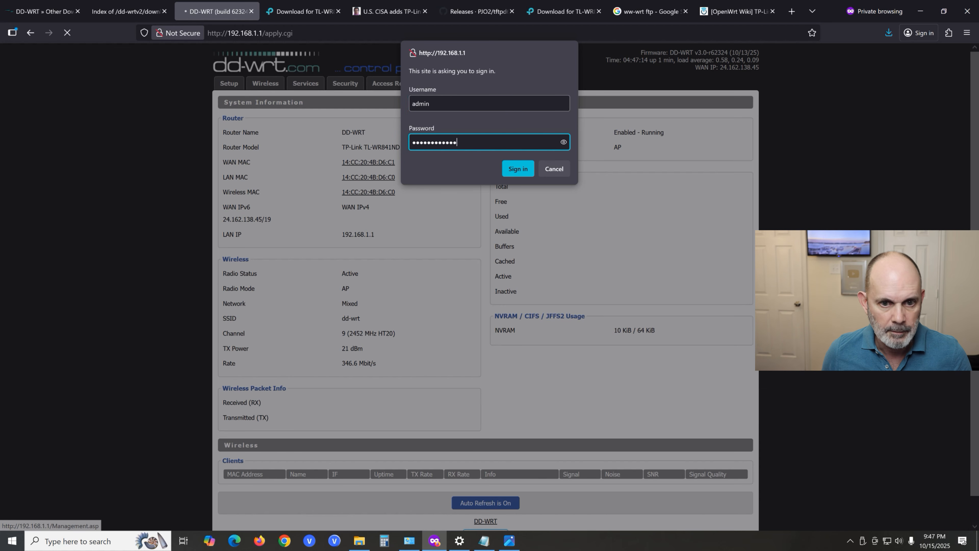
left_click(519, 169)
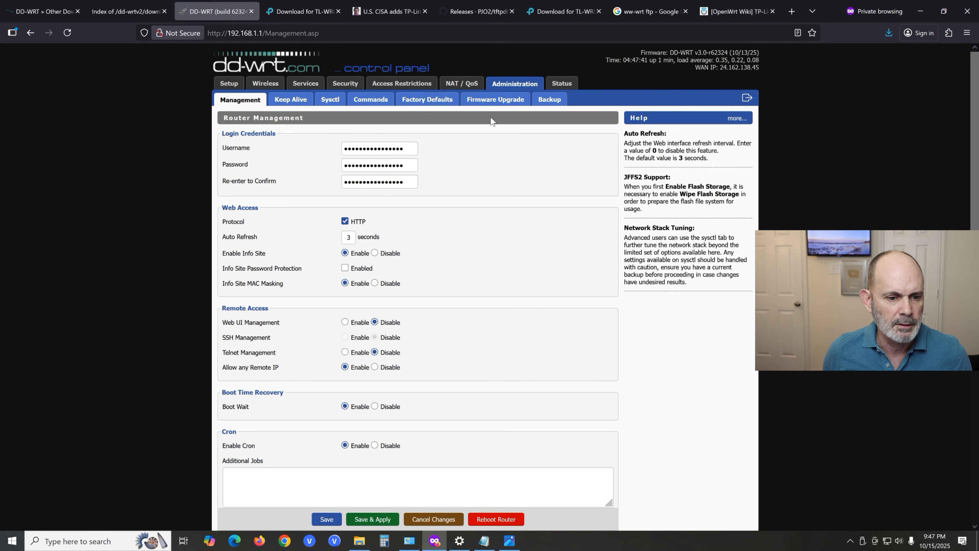
- Enable Info Site Password Protection in the router's Web Access settings
scroll(486, 275, "down", 2)
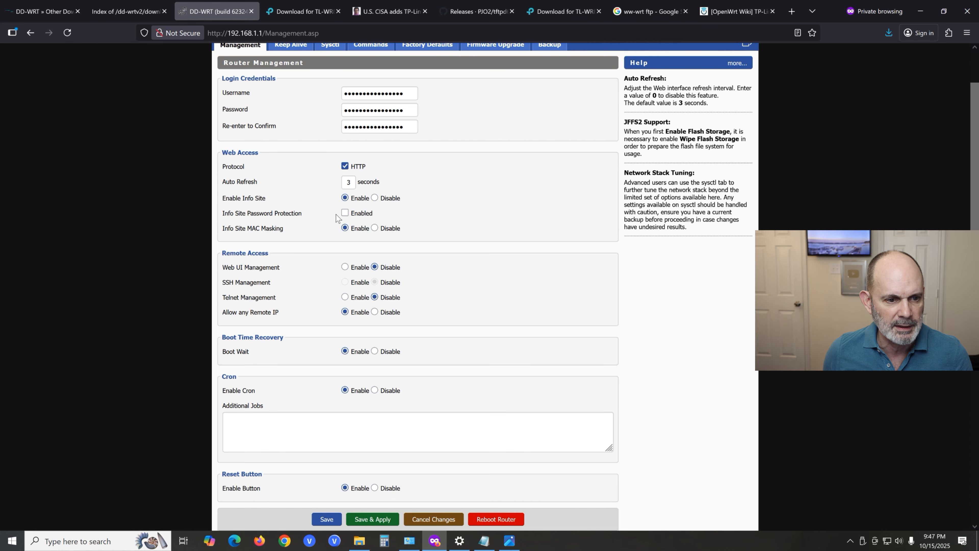
left_click(345, 213)
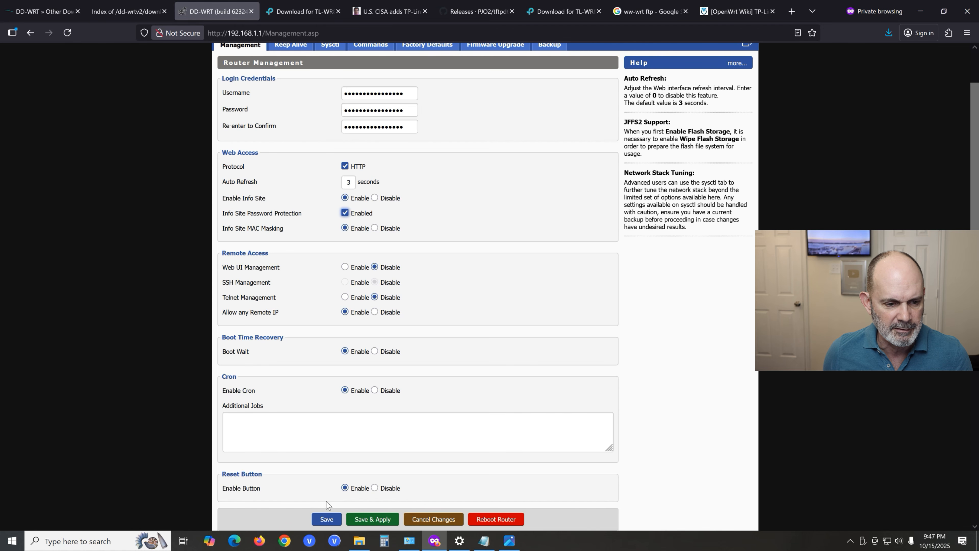
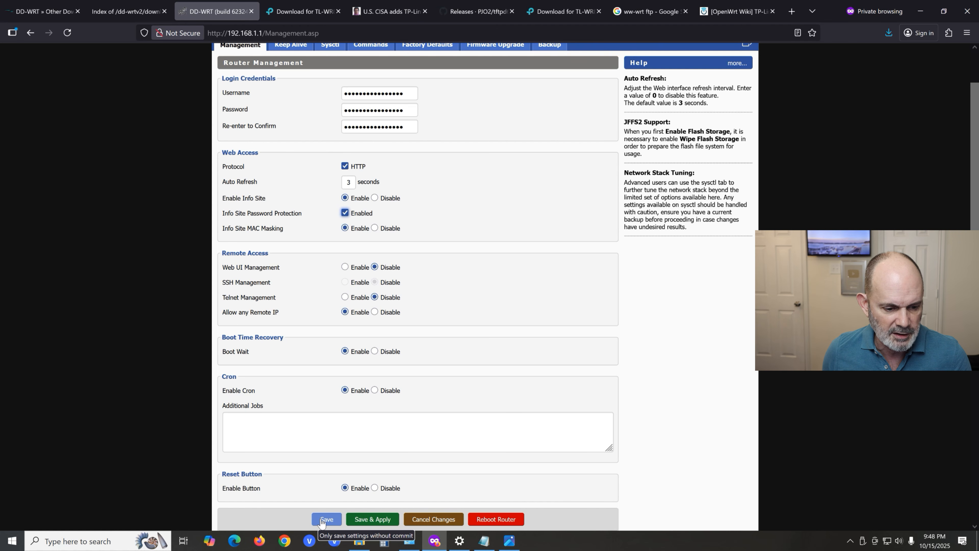
- Save and apply the router's management settings and log out of the DD-WRT control panel
left_click(324, 521)
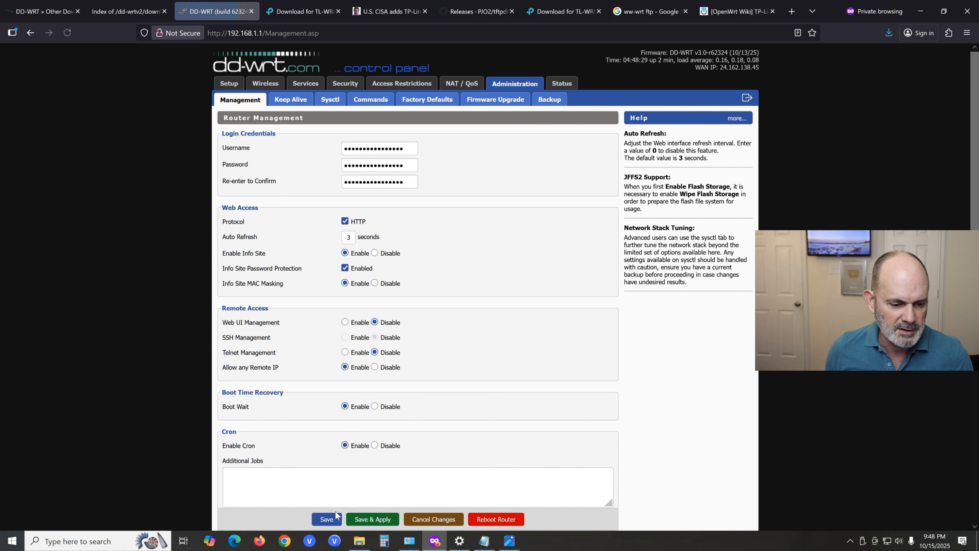
left_click(371, 520)
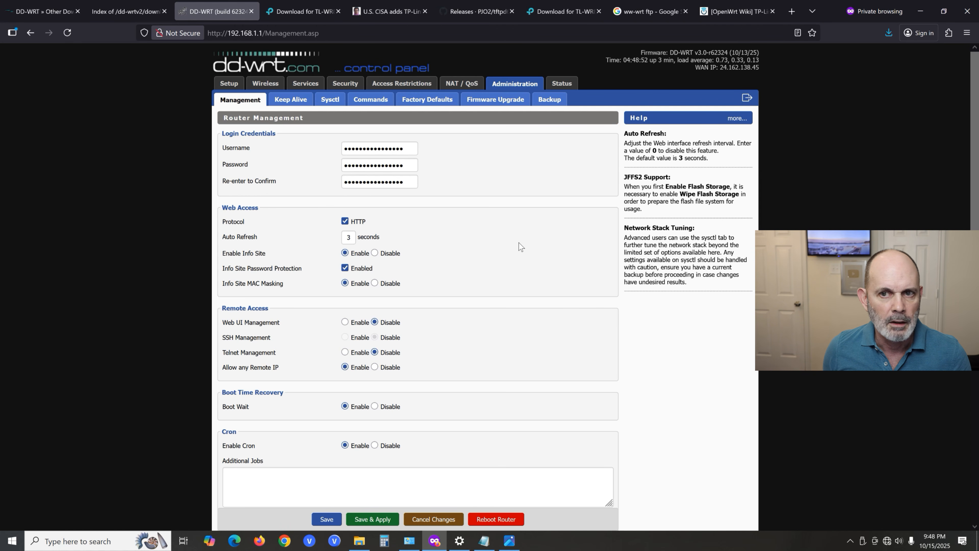
left_click(747, 99)
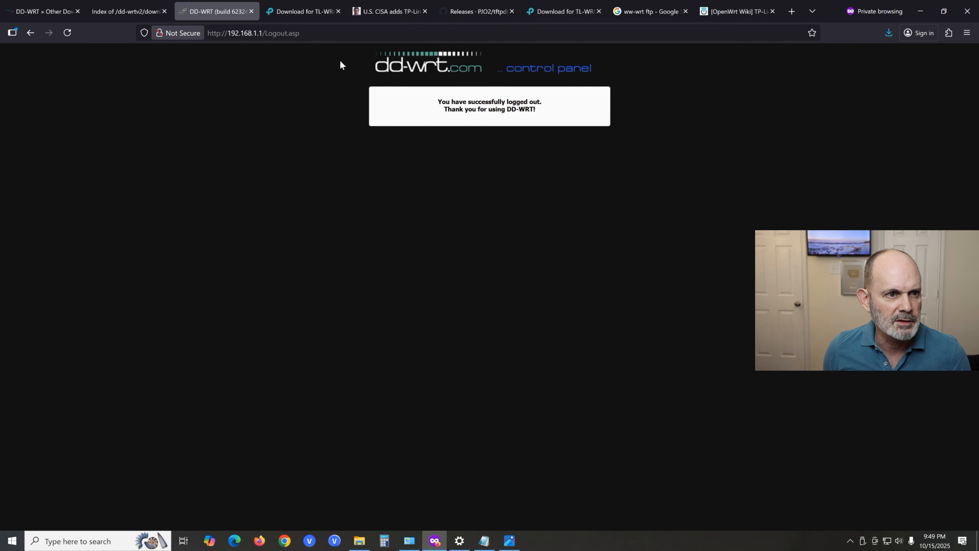
- Reopen 192.168.1.1 twice to check whether the info page requires a login, and close its browser tab
key("ctrl+l")
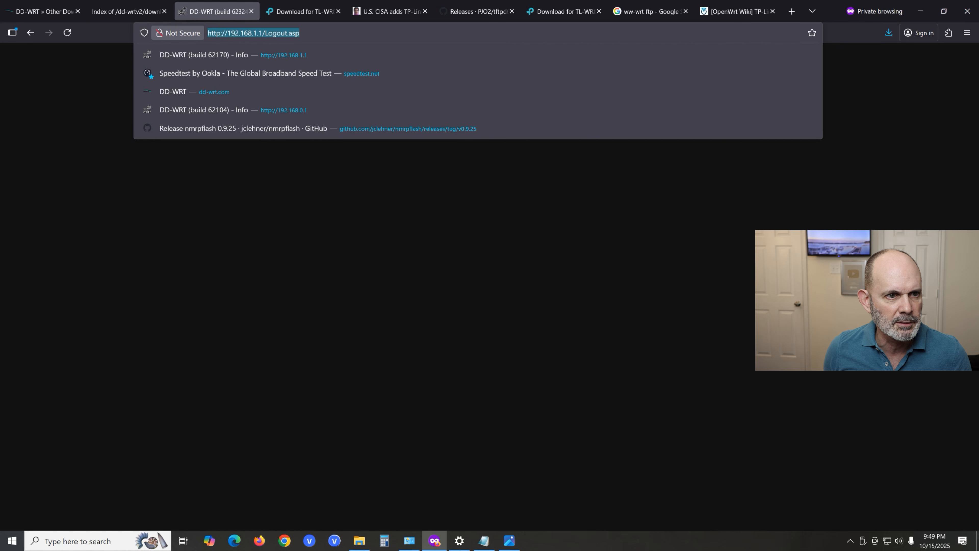
left_click(320, 53)
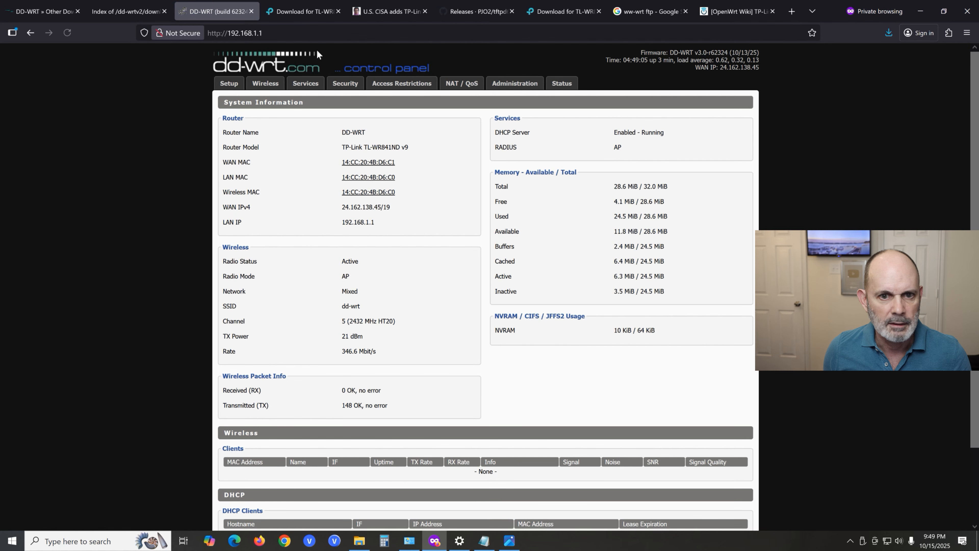
key("ctrl+l")
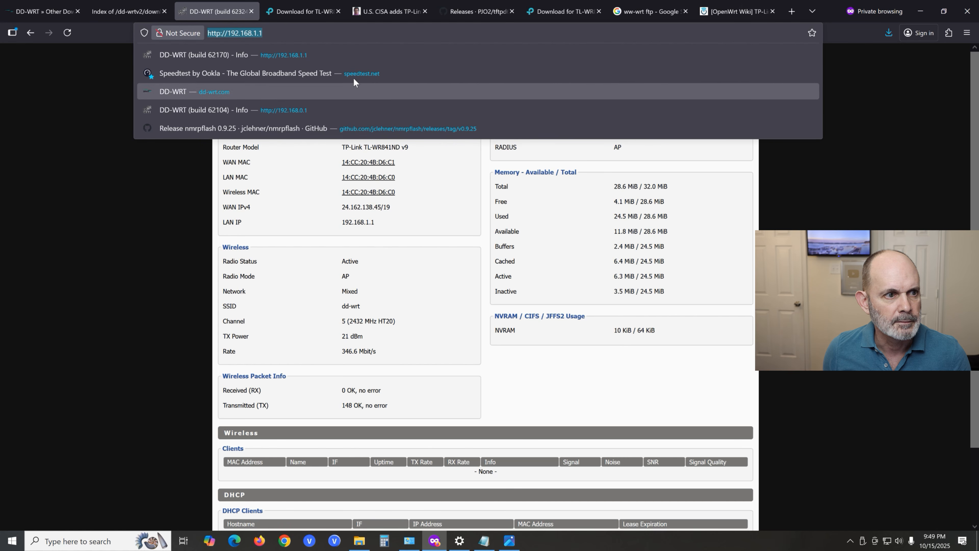
left_click(331, 53)
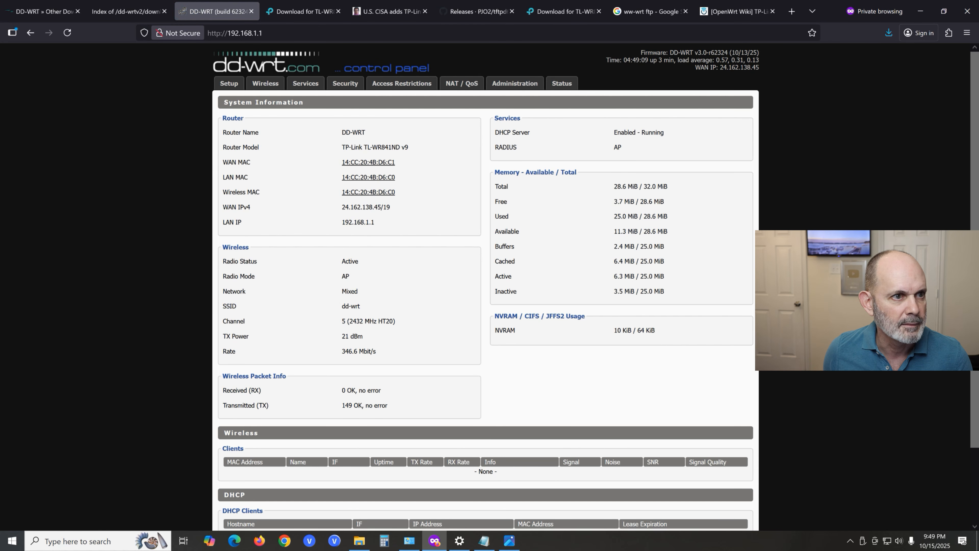
left_click(251, 11)
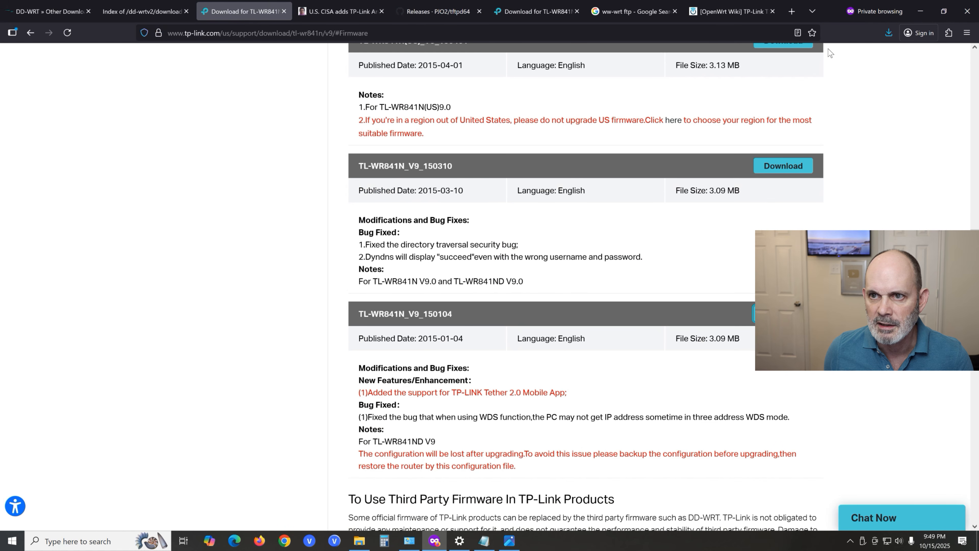
- View the router's Status page at 192.168.1.1 in a new browser tab and log out again
left_click(791, 11)
left_click(478, 33)
left_click(769, 55)
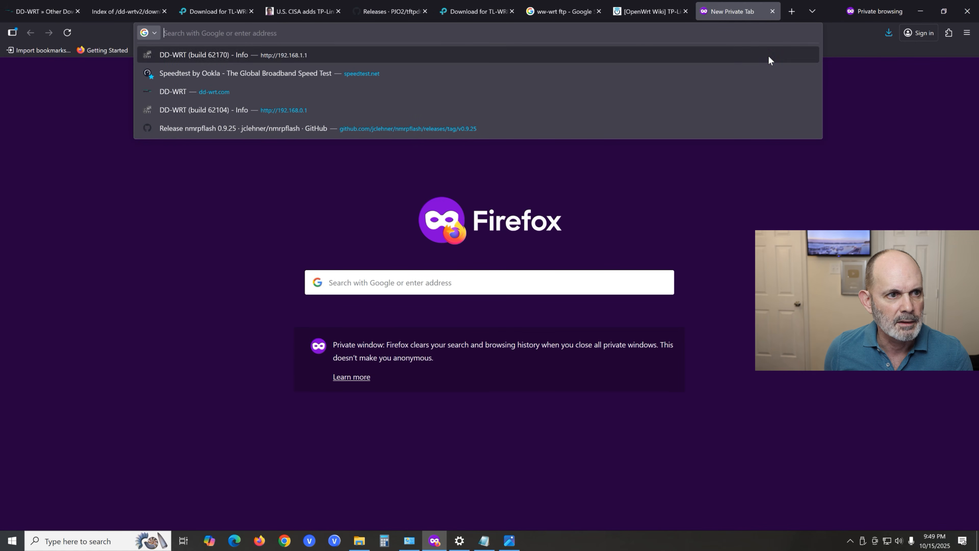
left_click(572, 84)
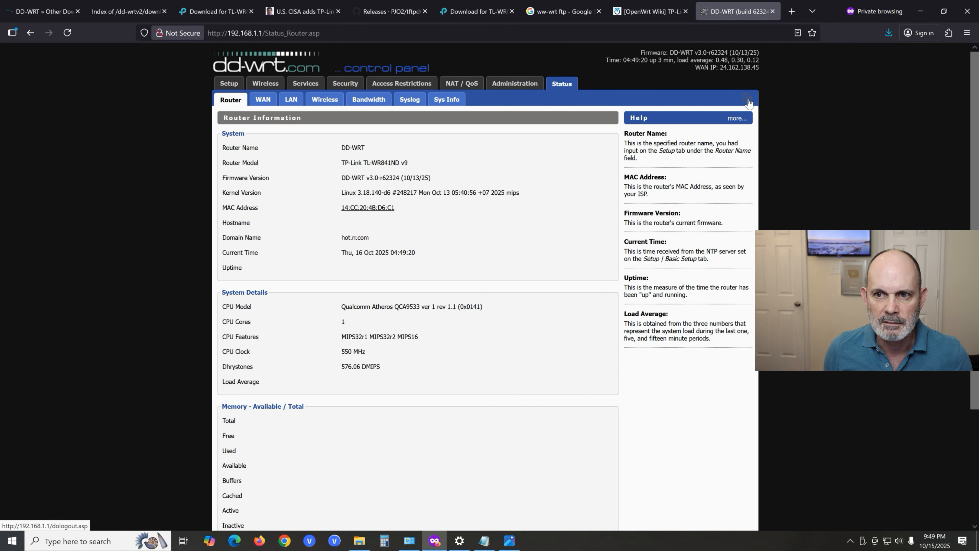
left_click(748, 99)
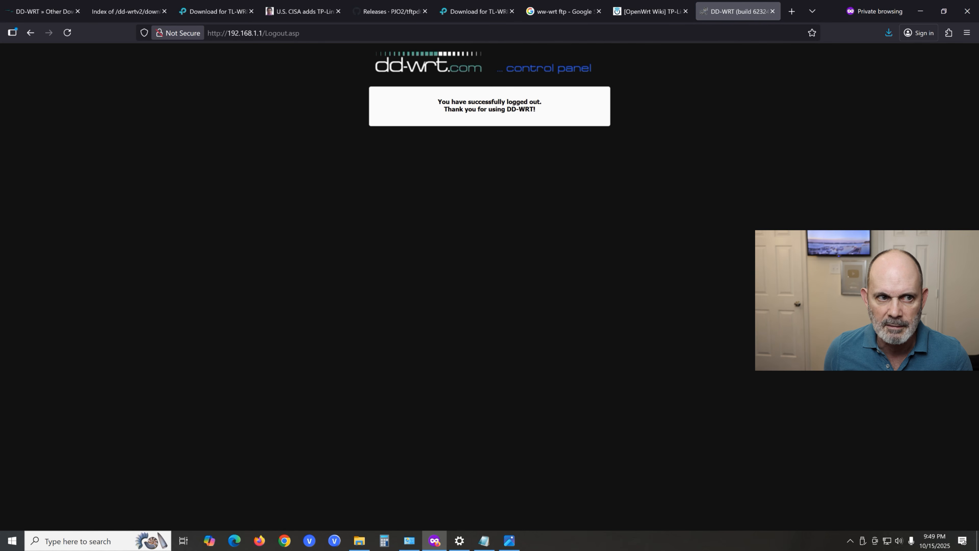
- Reopen 192.168.1.1 and sign in with username admin and the router password
key("ctrl+l")
key("Return")
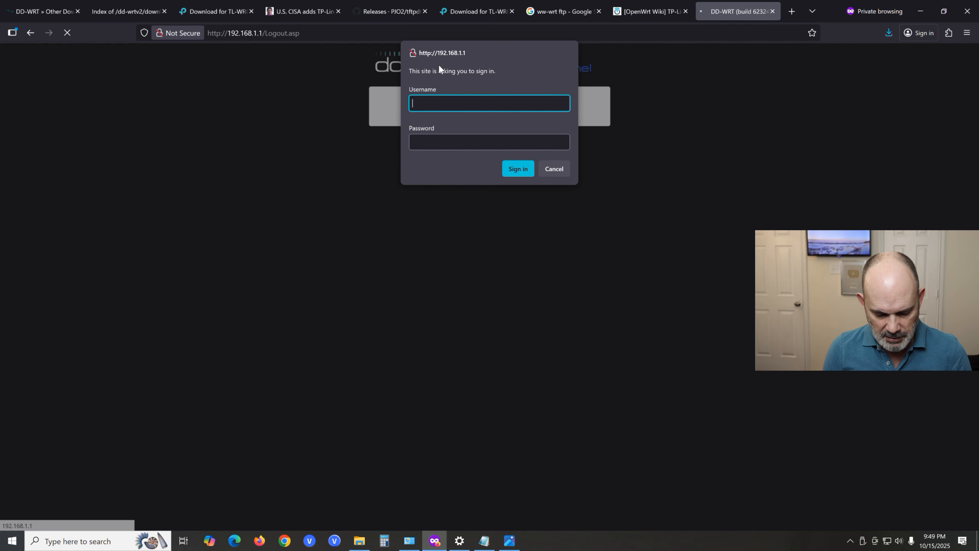
type("admin")
key("Tab")
type("**************")
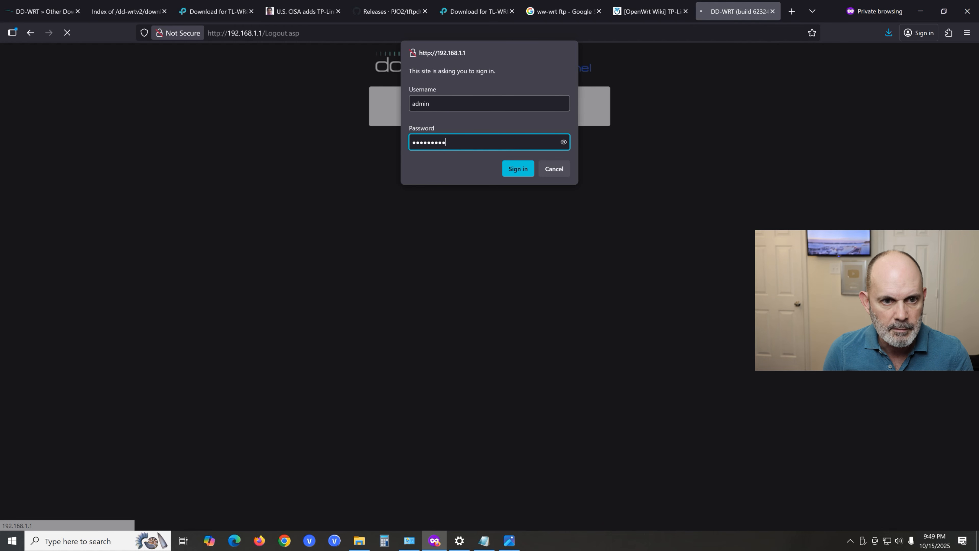
key("Return")
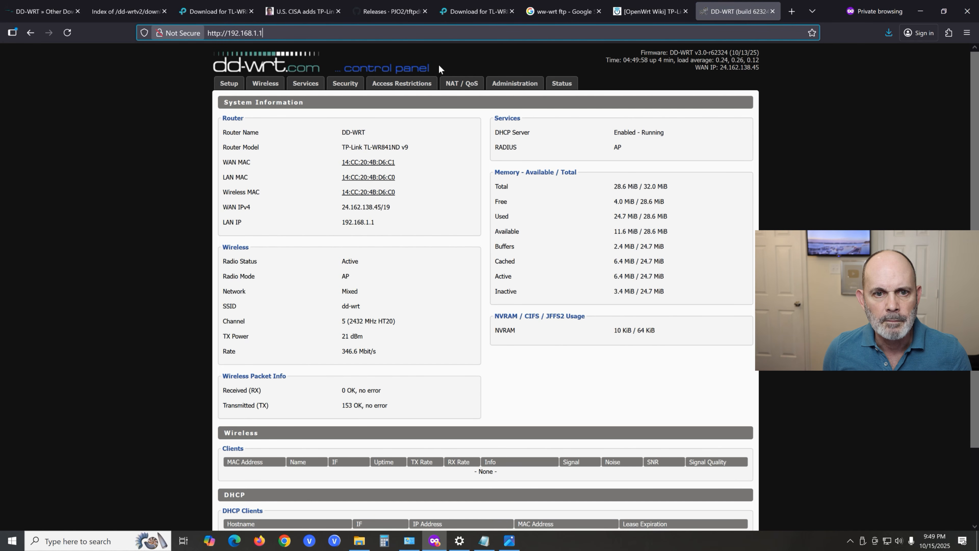
- Upgrade the router's firmware from the Administration pages with tl-wr841nd-webflash.bin from the r62324 folder
left_click(509, 84)
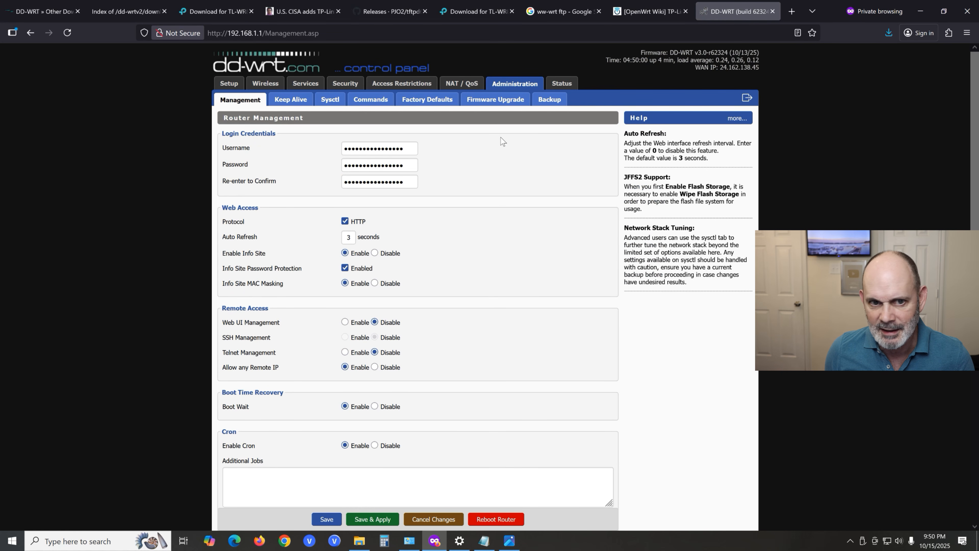
left_click(505, 101)
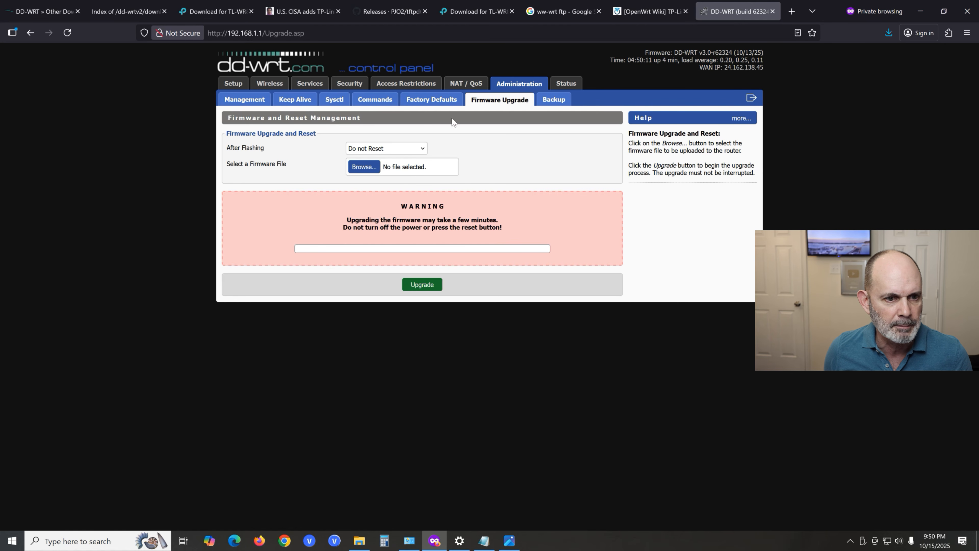
left_click(362, 167)
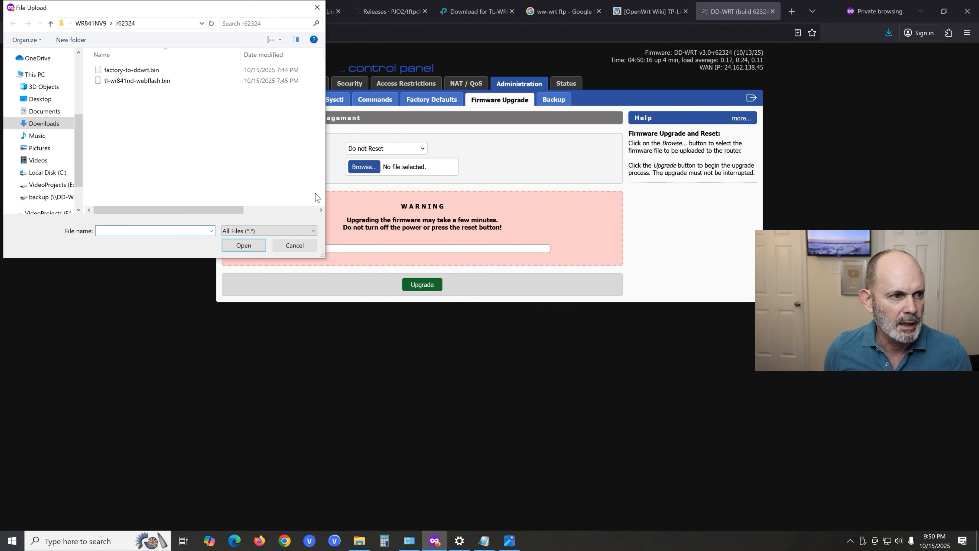
left_click(150, 88)
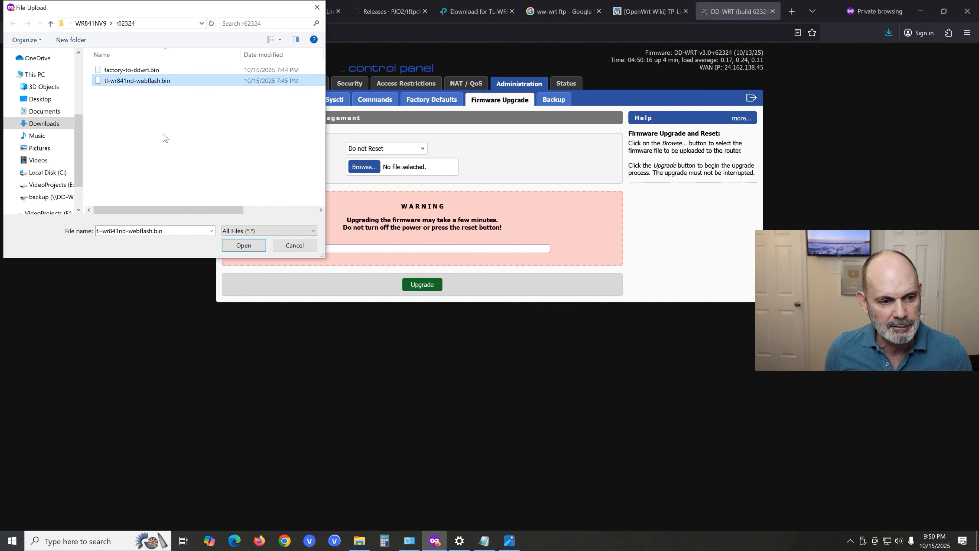
left_click(254, 248)
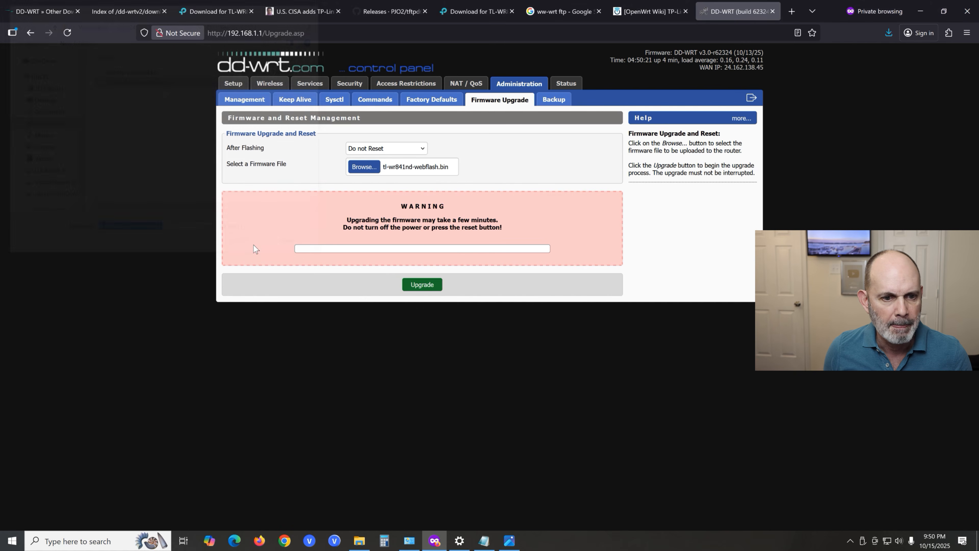
left_click(424, 285)
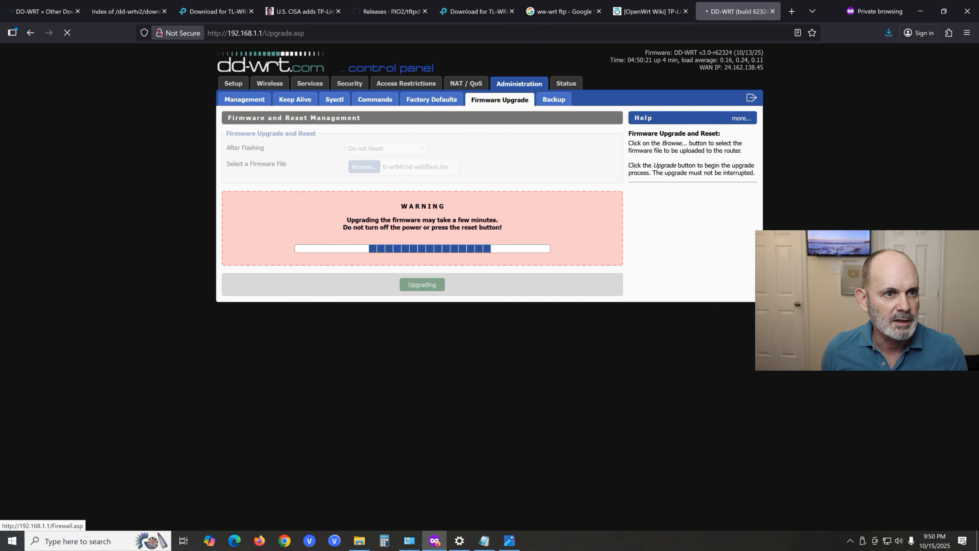
- Close the U.S. CISA and tftpd64 releases browser tabs, and continue to the router's setup page after its reboot
left_click(338, 11)
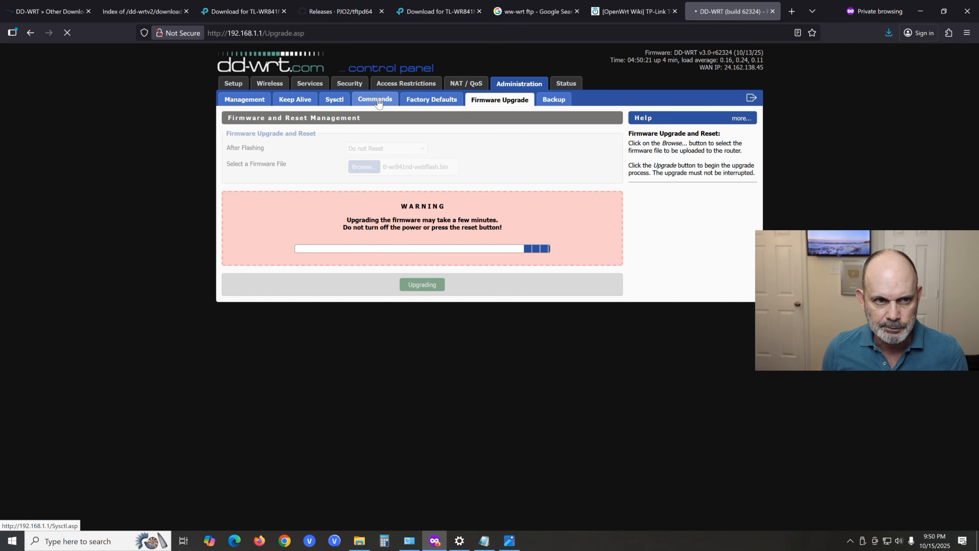
left_click(382, 11)
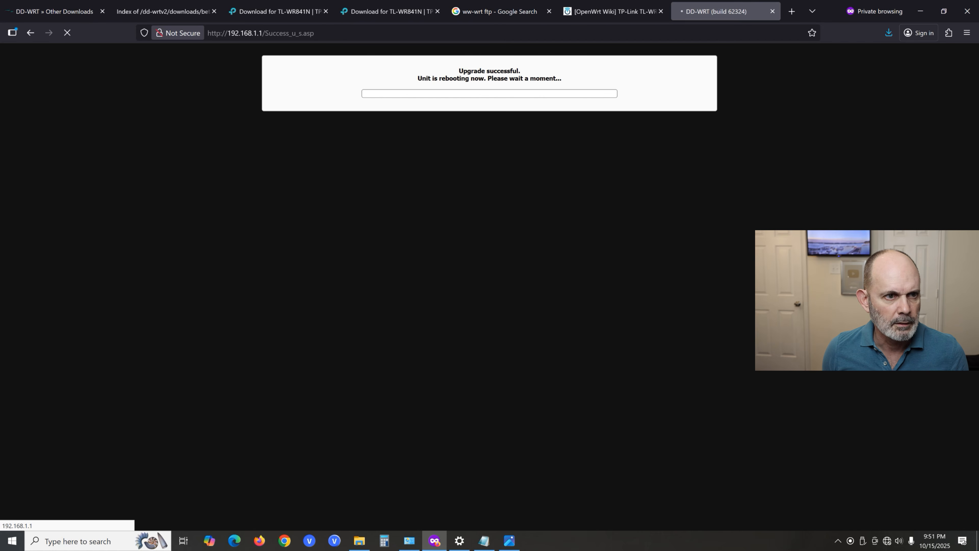
left_click(286, 33)
left_click(286, 33)
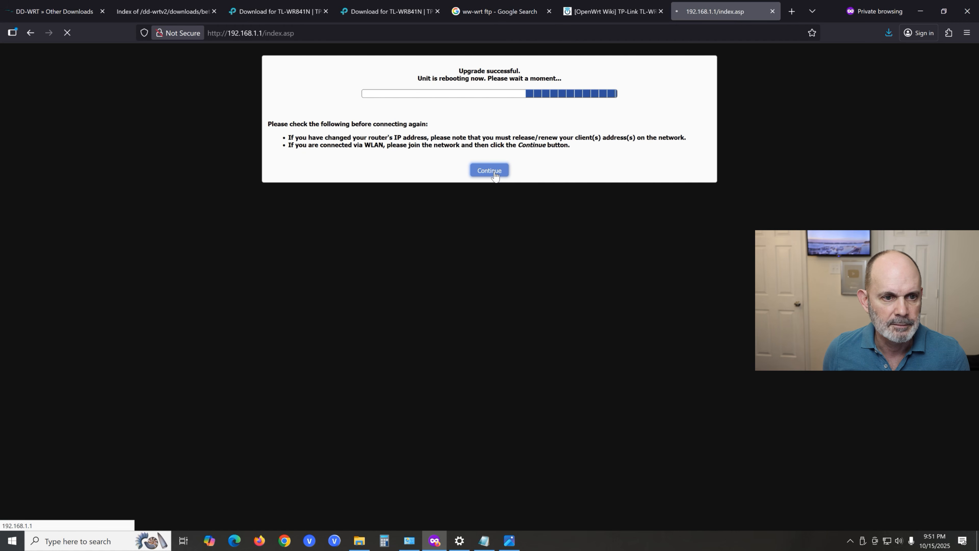
left_click(490, 171)
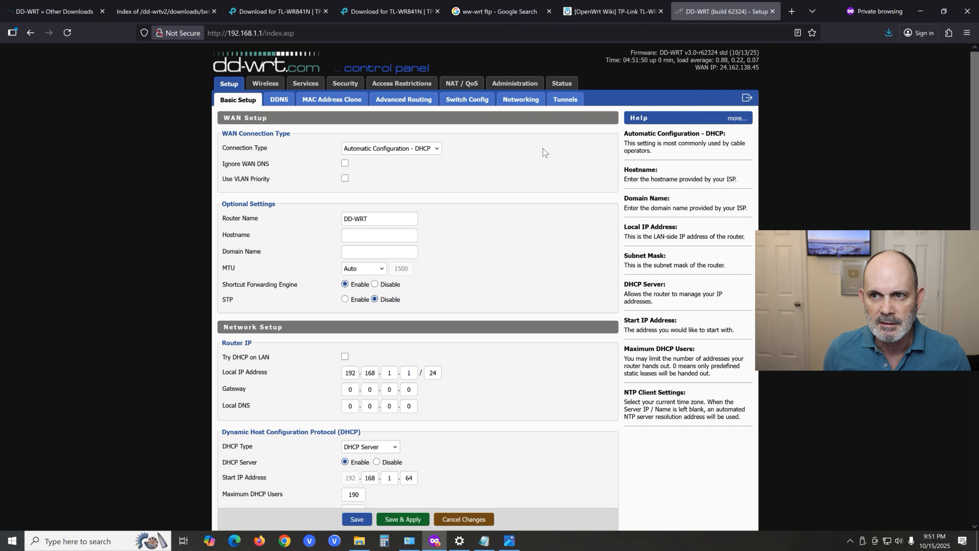
left_click(793, 12)
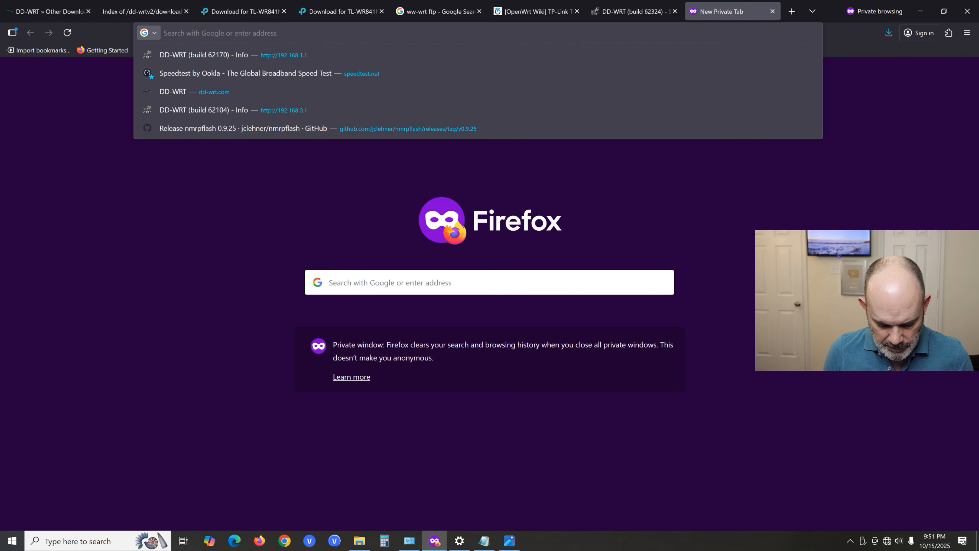
type("www.grc")
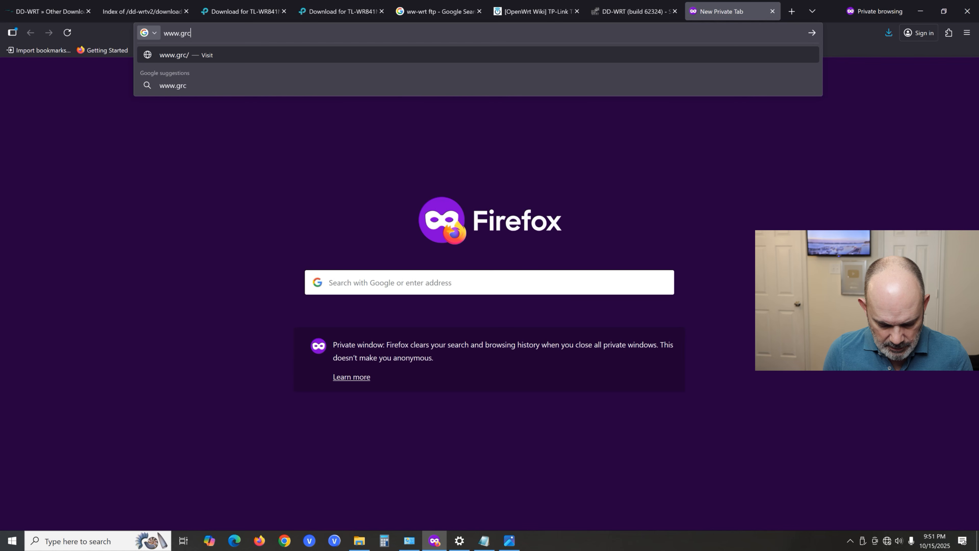
type(".com")
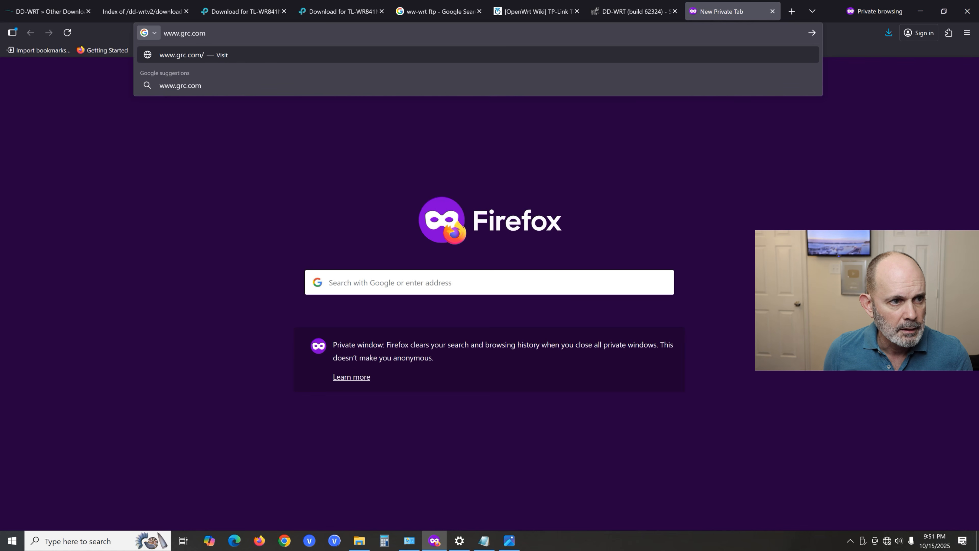
key("Return")
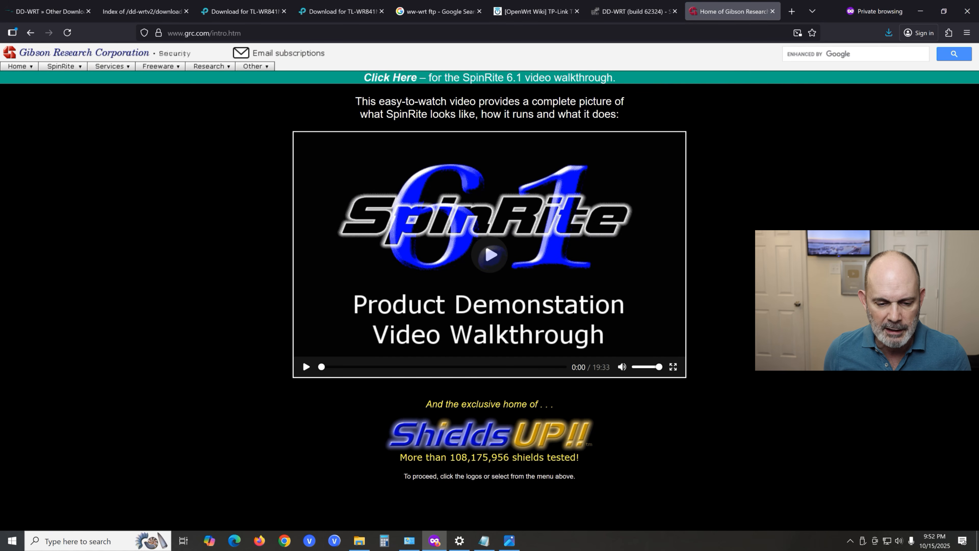
left_click(527, 442)
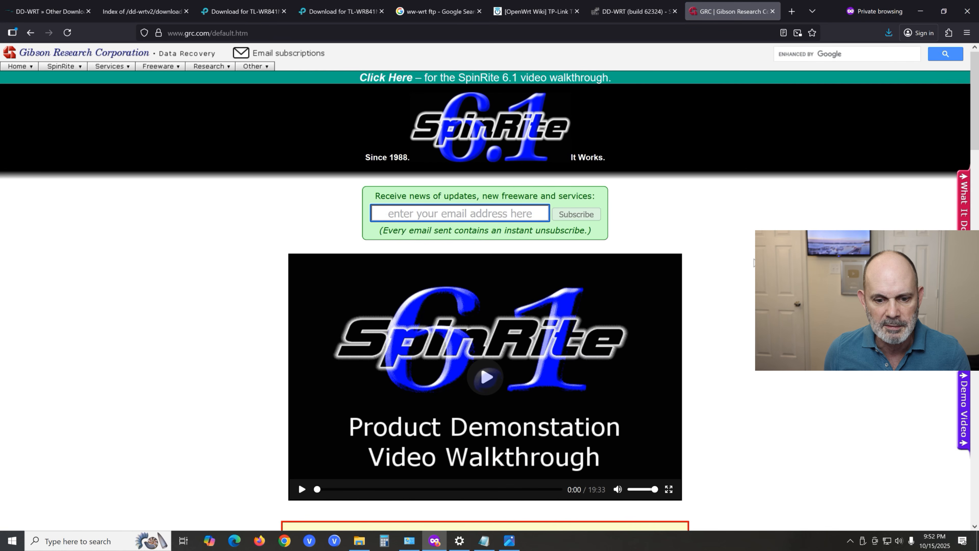
scroll(754, 262, "down", 10)
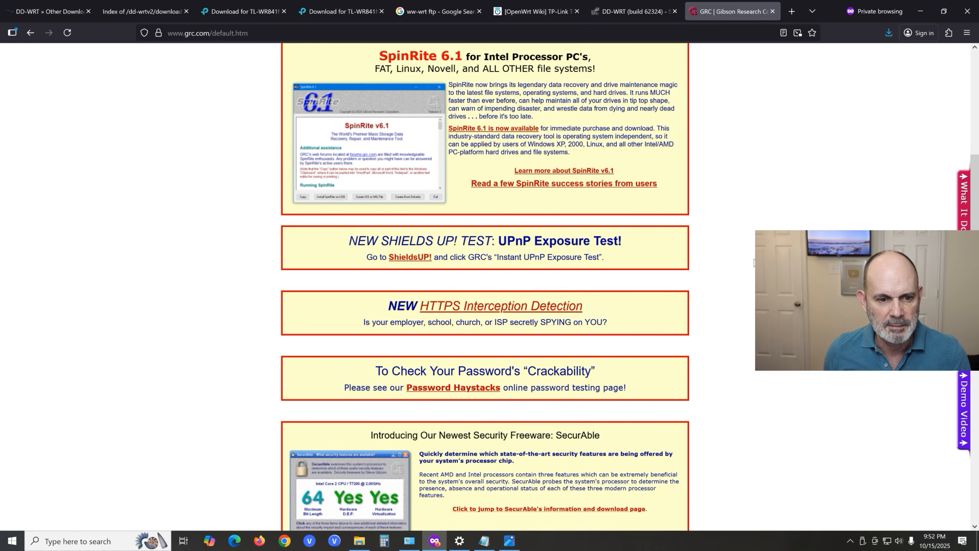
left_click(419, 244)
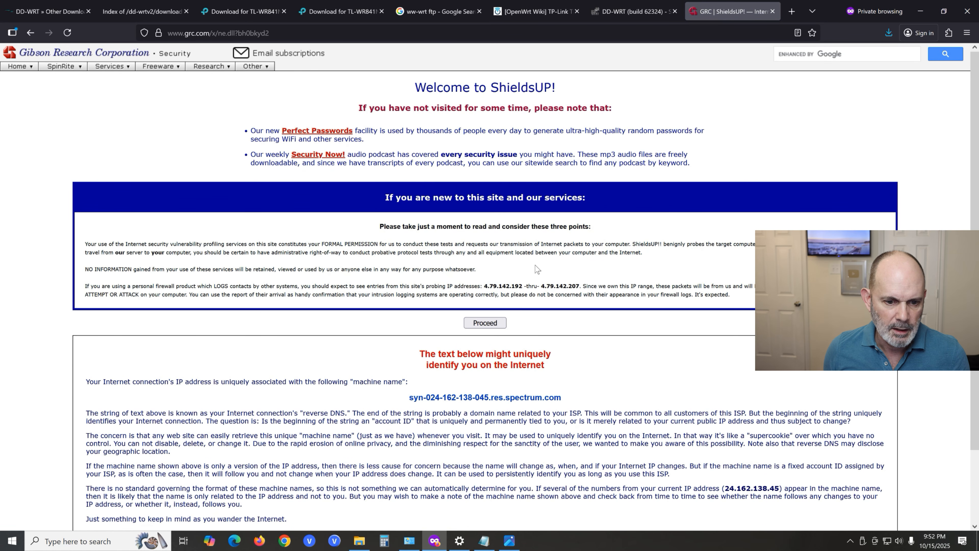
left_click(478, 326)
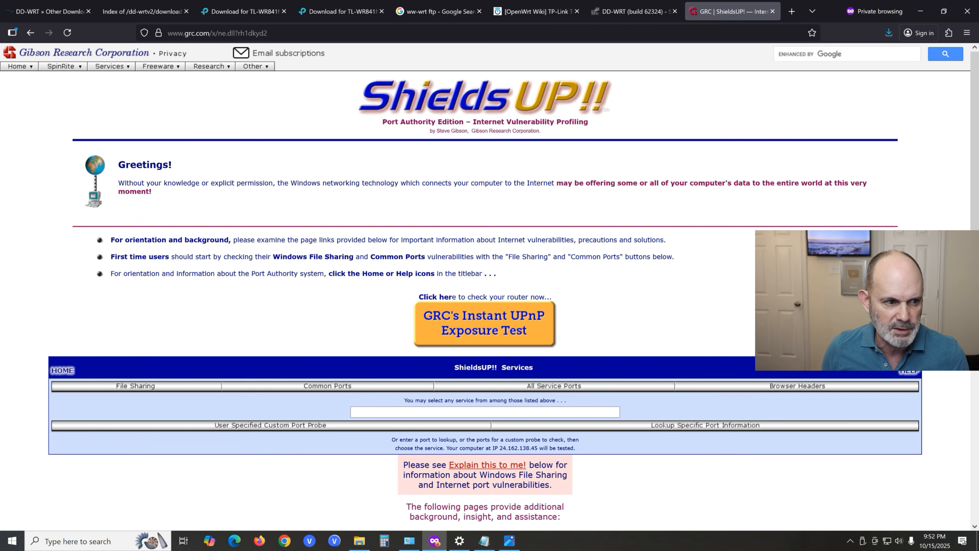
- Run GRC's Instant UPnP Exposure Test against the router and read the result
scroll(663, 424, "down", 2)
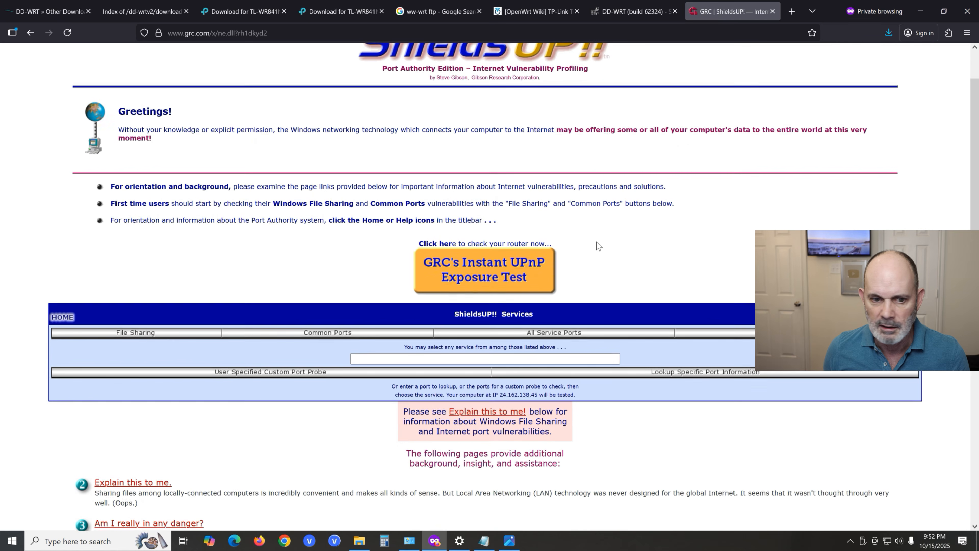
left_click(504, 272)
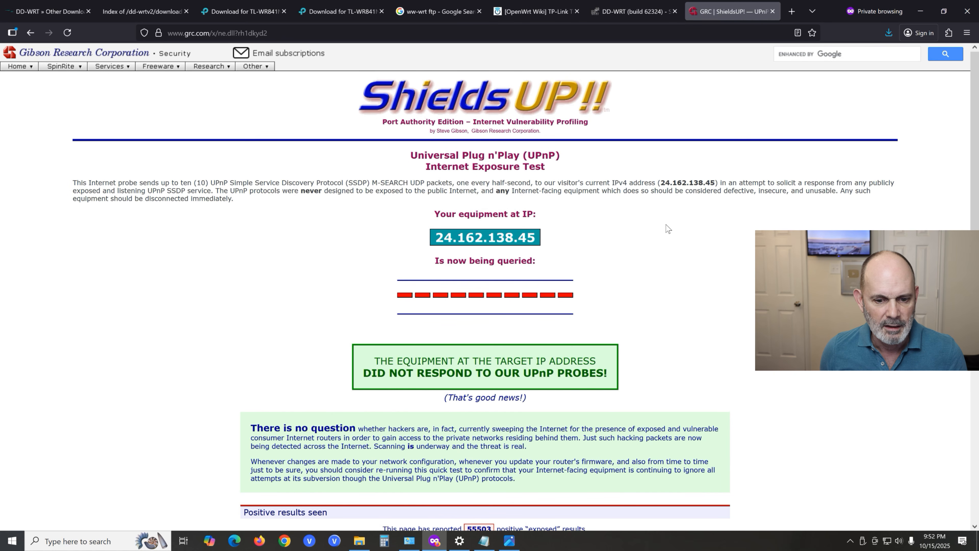
scroll(644, 266, "down", 1)
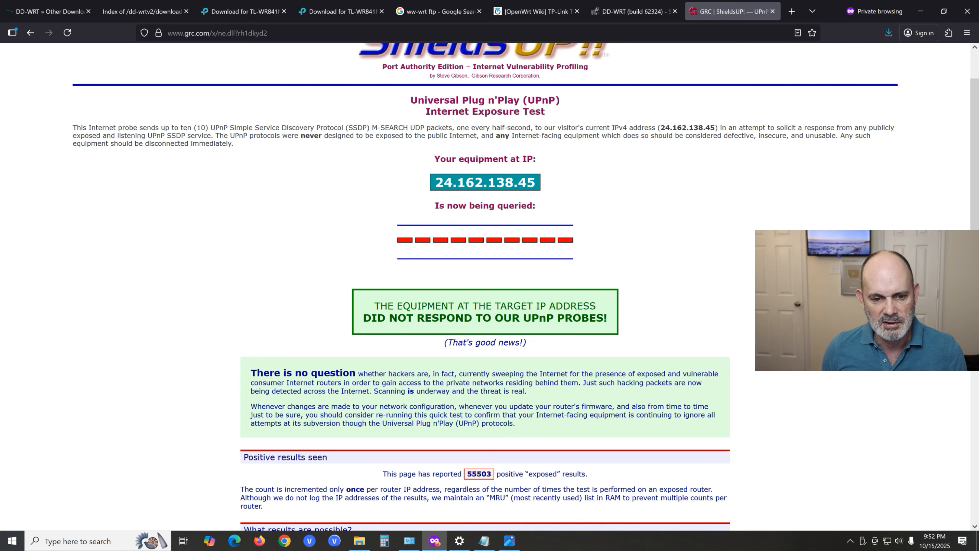
- Go back to the ShieldsUP! services page and run the All Service Ports scan against the router
scroll(673, 306, "up", 1)
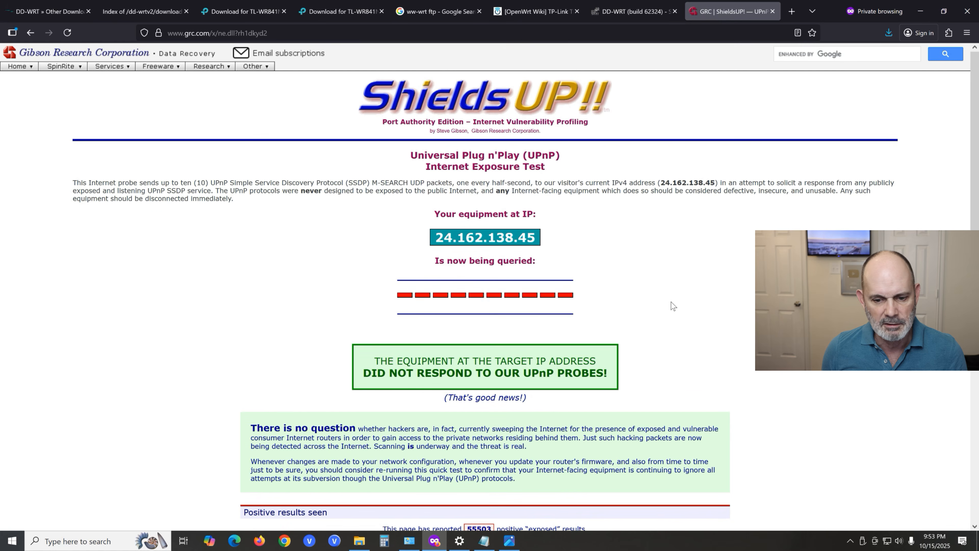
scroll(673, 306, "down", 3)
scroll(673, 306, "down", 1)
scroll(673, 305, "up", 4)
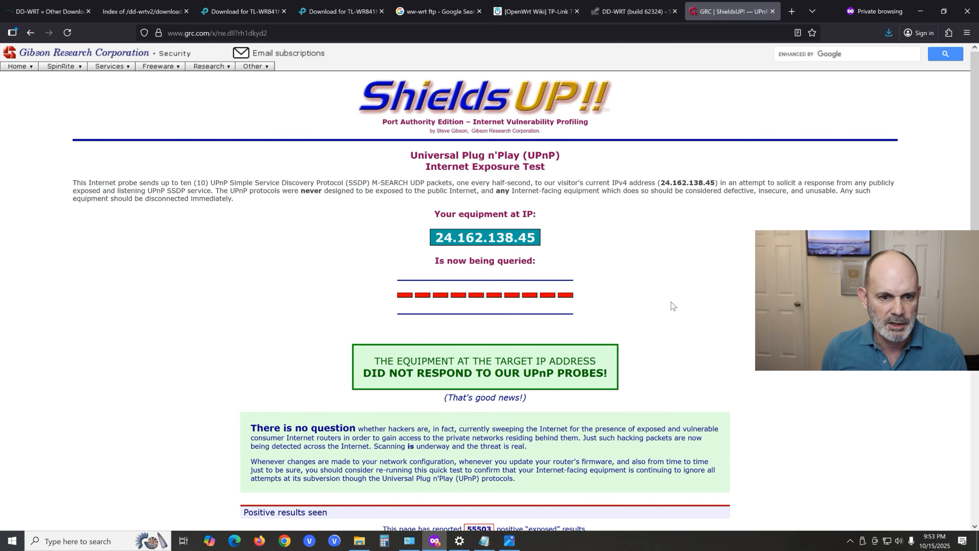
left_click(23, 33)
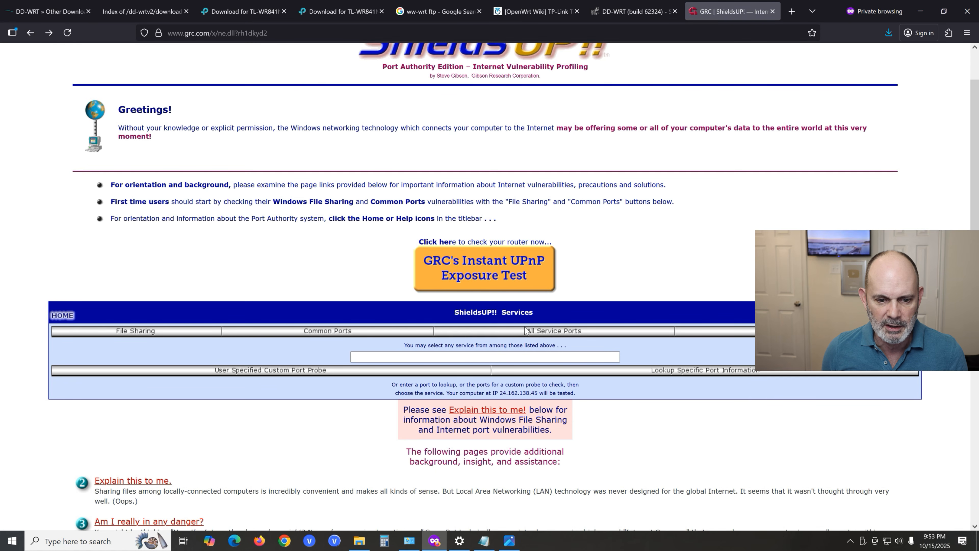
left_click(554, 332)
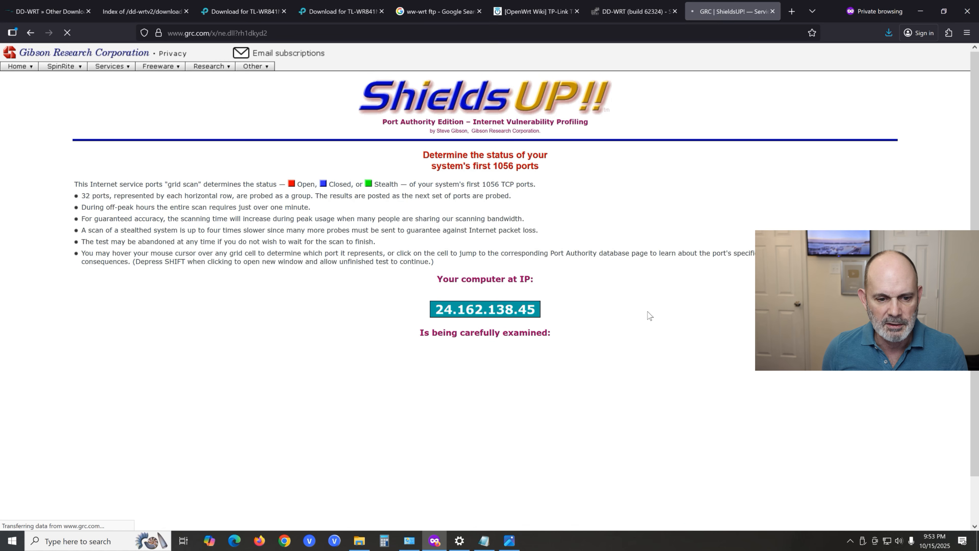
scroll(679, 319, "down", 2)
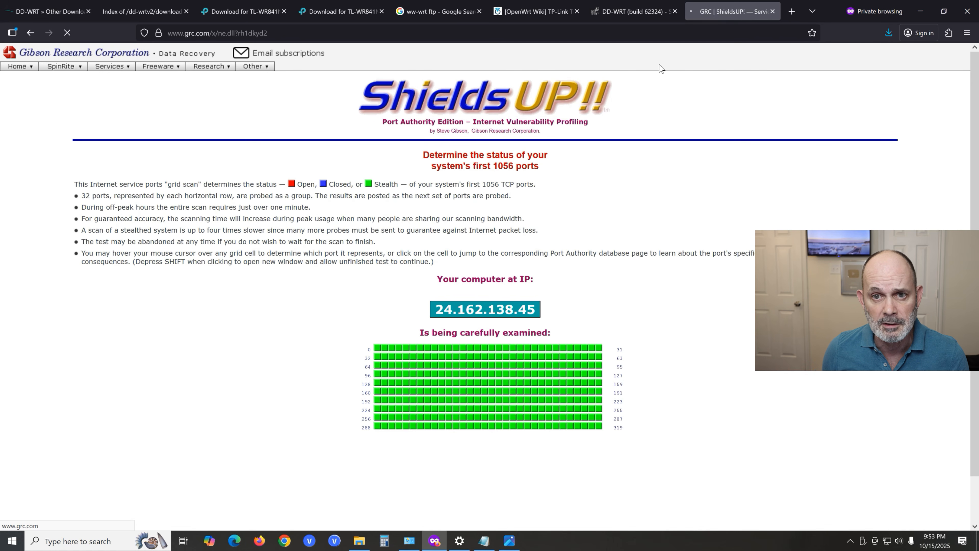
- Switch to the router's Basic Setup page and examine the available WAN connection types without changing the selection
left_click(622, 14)
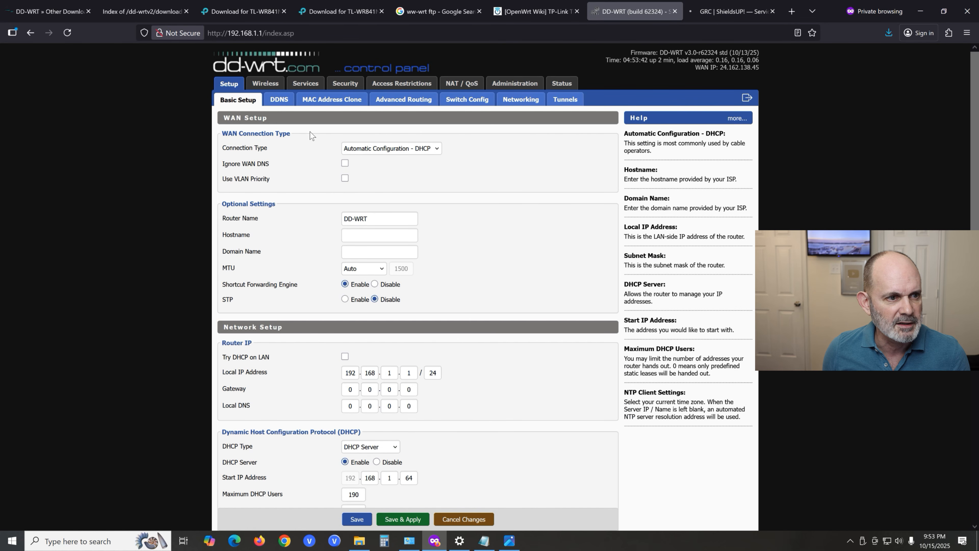
left_click(436, 149)
left_click(438, 150)
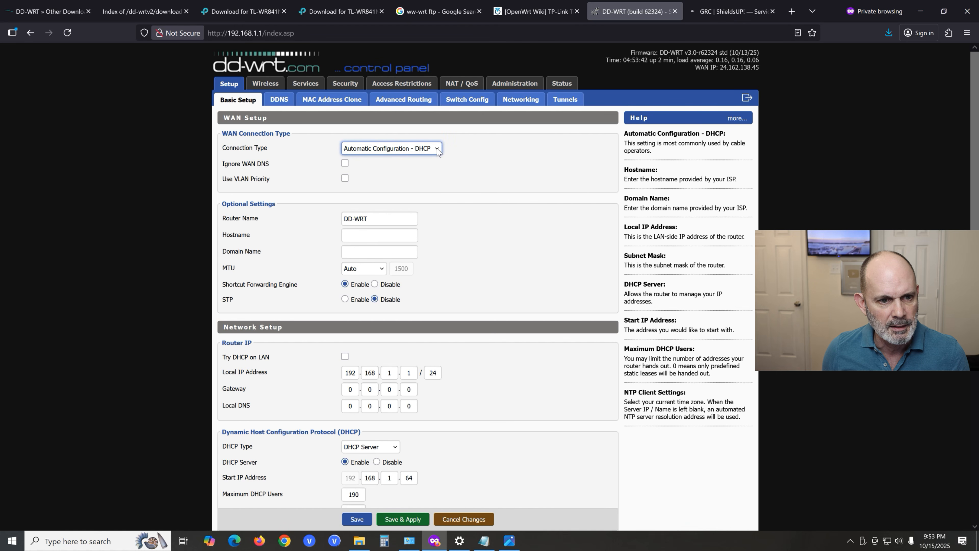
left_click(437, 150)
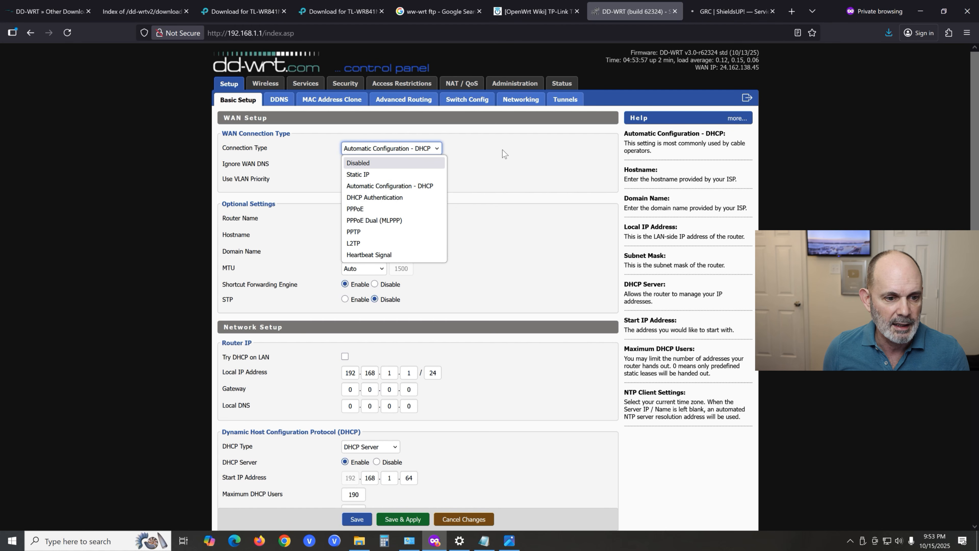
left_click(518, 151)
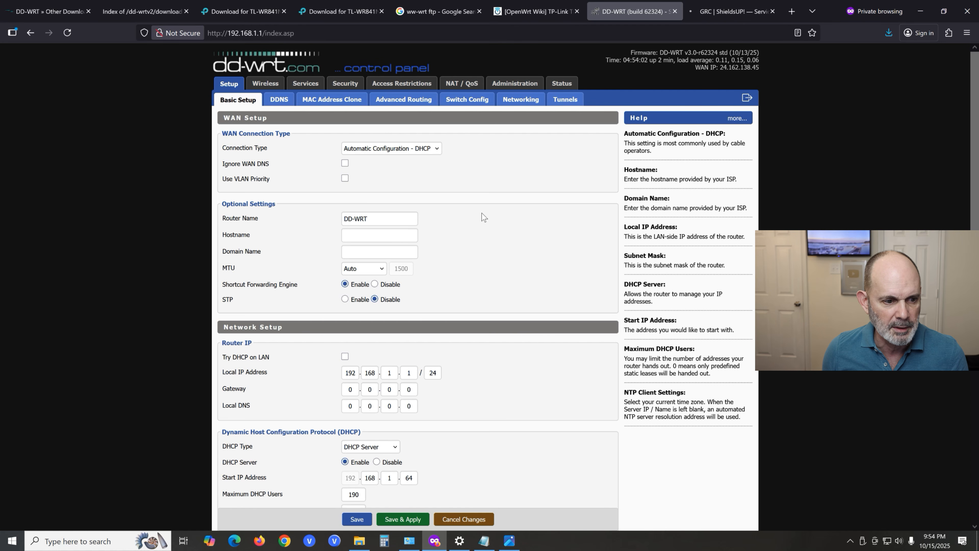
- Set the router's NTP client time zone to US/Central and save the setup settings
scroll(483, 214, "down", 2)
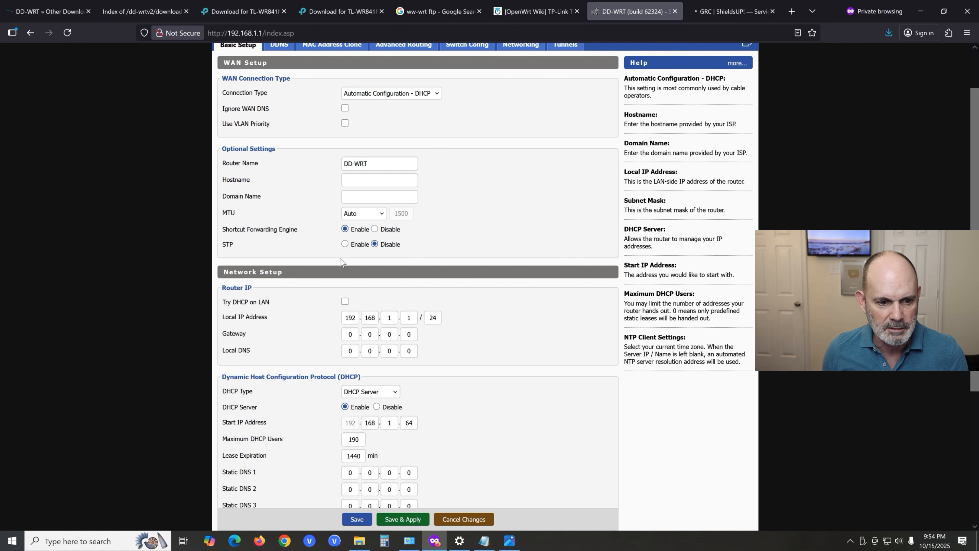
scroll(377, 265, "down", 2)
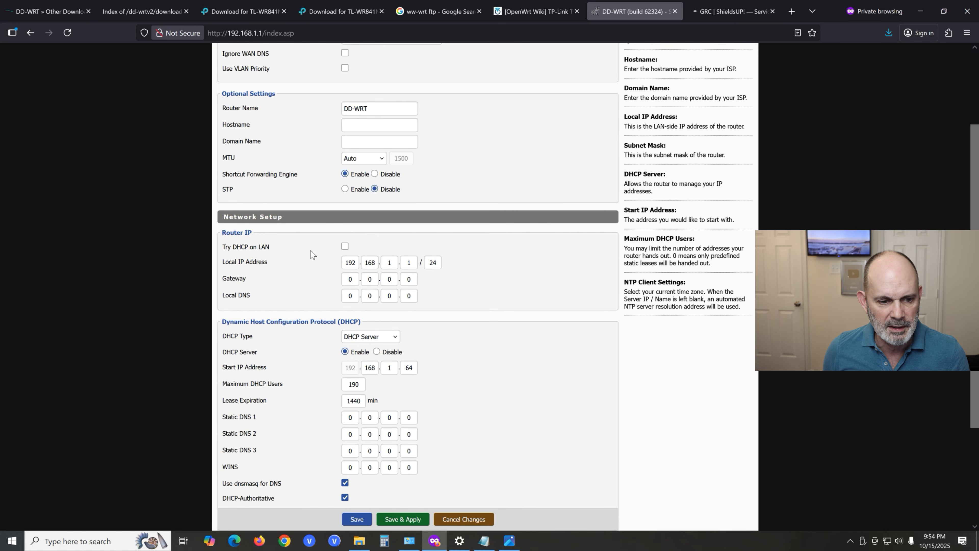
scroll(486, 306, "down", 3)
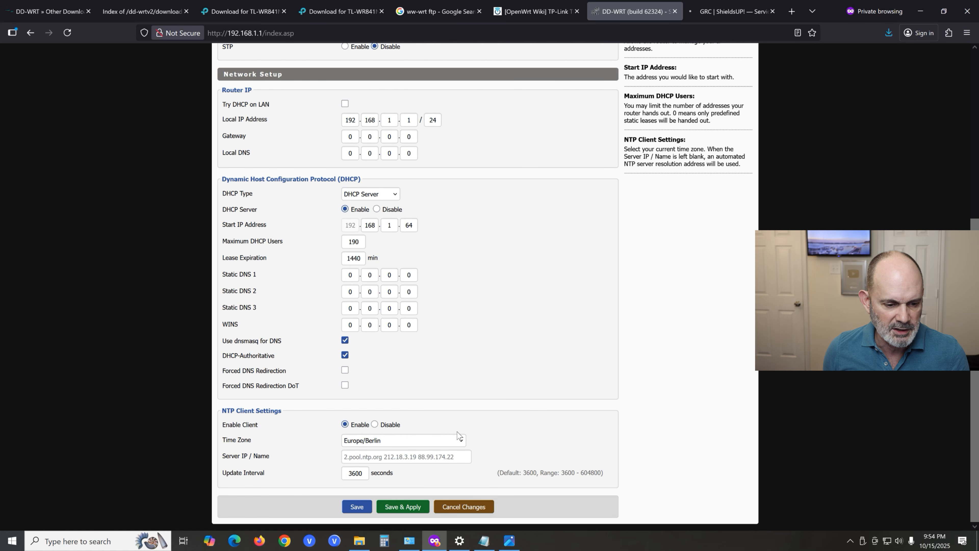
left_click(462, 442)
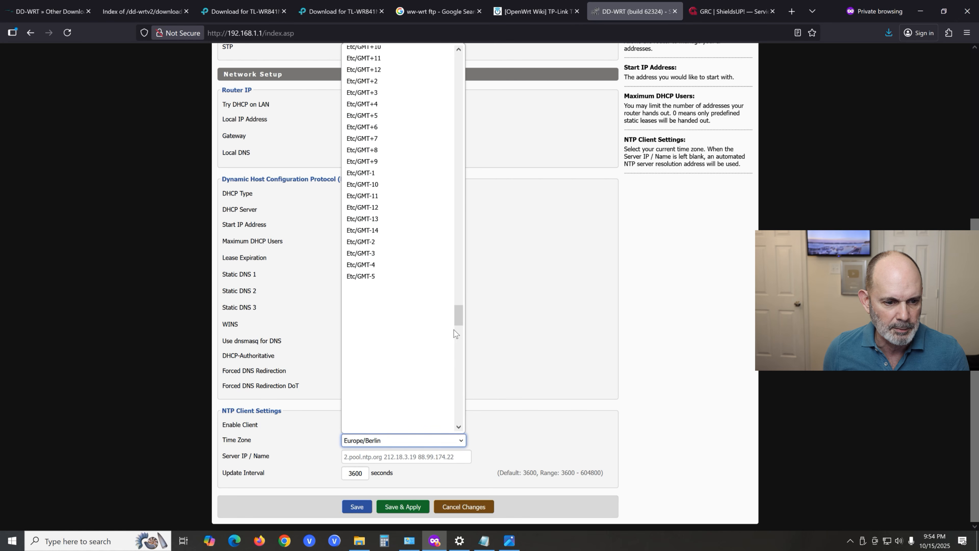
left_click_drag(458, 320, 450, 430)
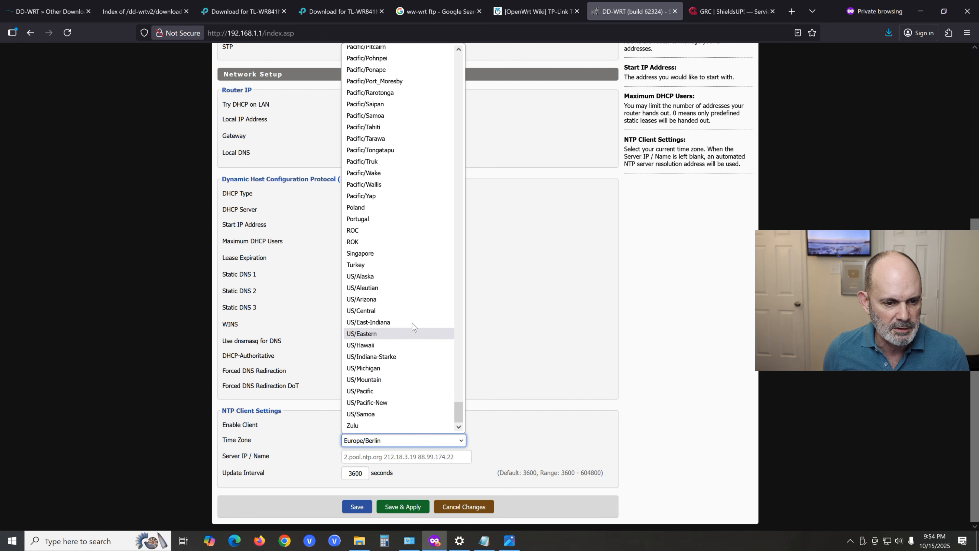
left_click(413, 312)
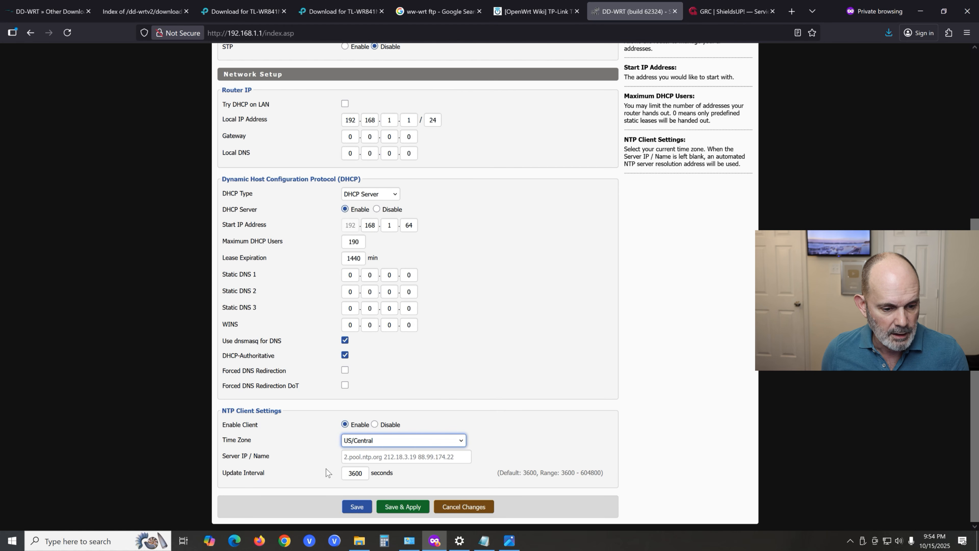
left_click(361, 505)
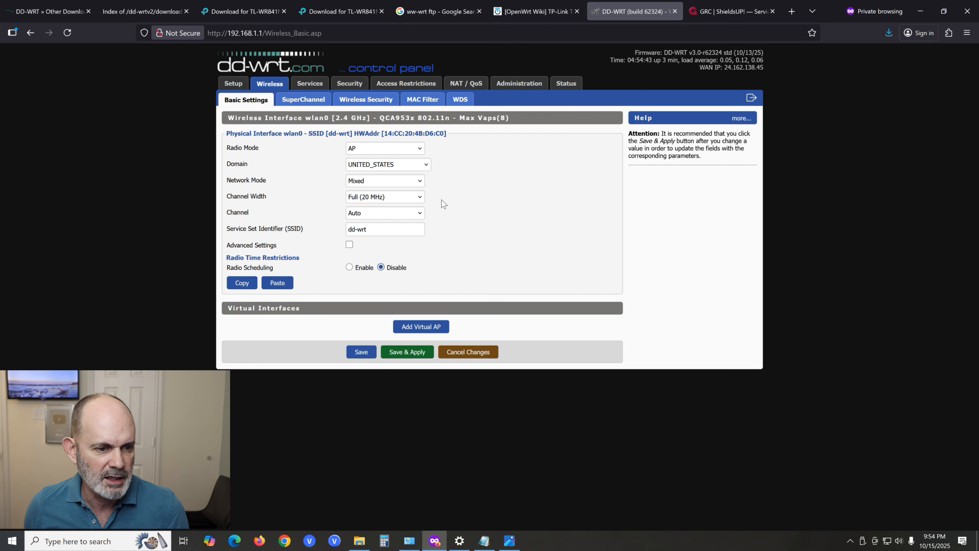
- Go from the basic wireless settings to the Wireless Security page for wlan0
left_click(373, 229)
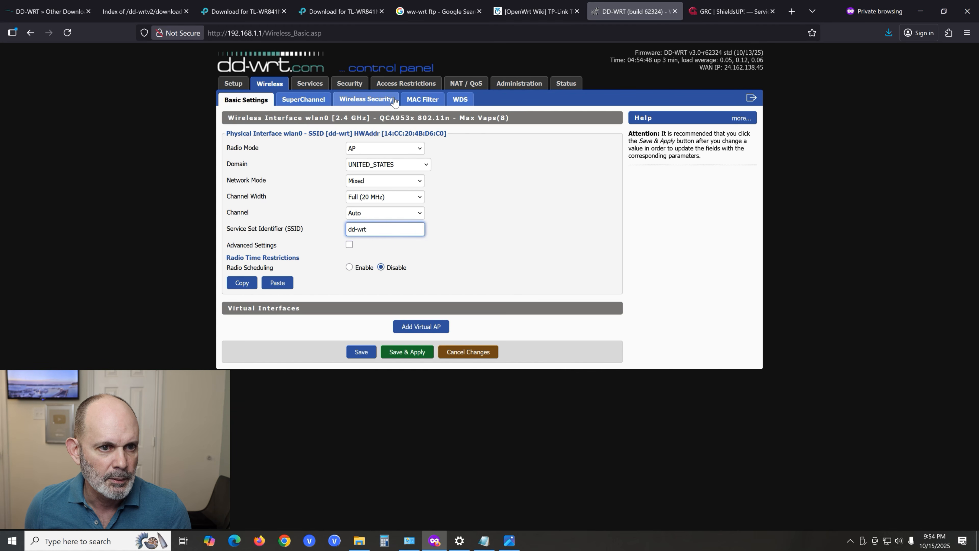
left_click(376, 101)
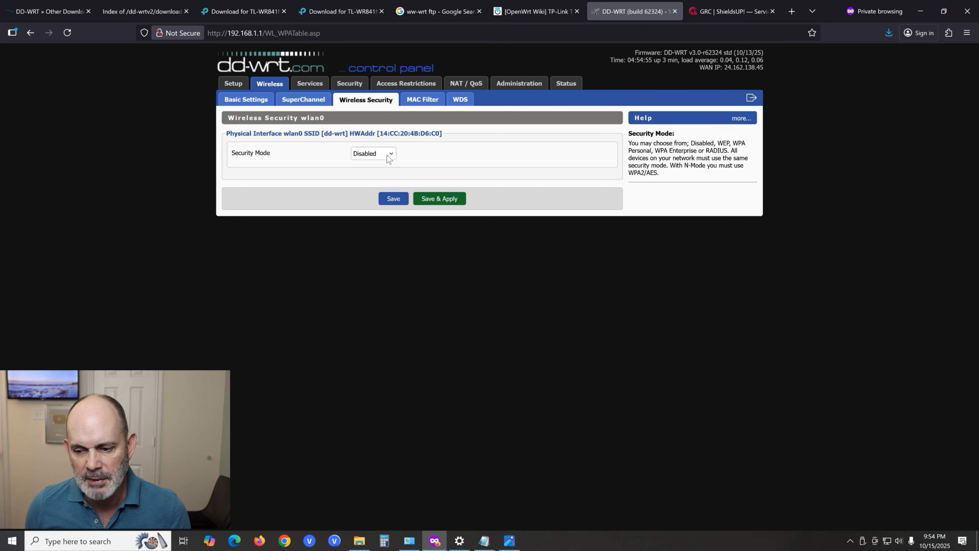
- Turn on the computer's Wi-Fi, test connecting to the open dd-wrt 2 network, and turn Wi-Fi off again
left_click(886, 542)
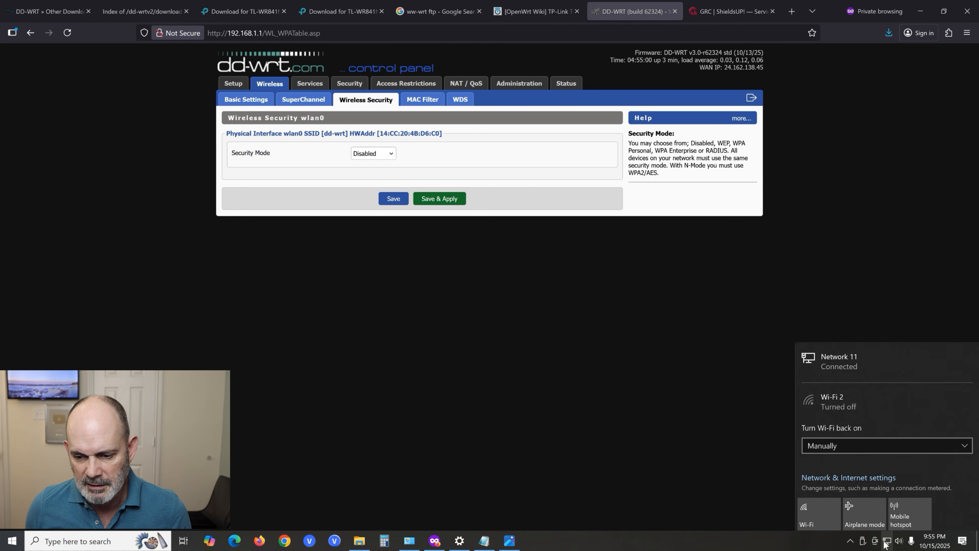
left_click(826, 517)
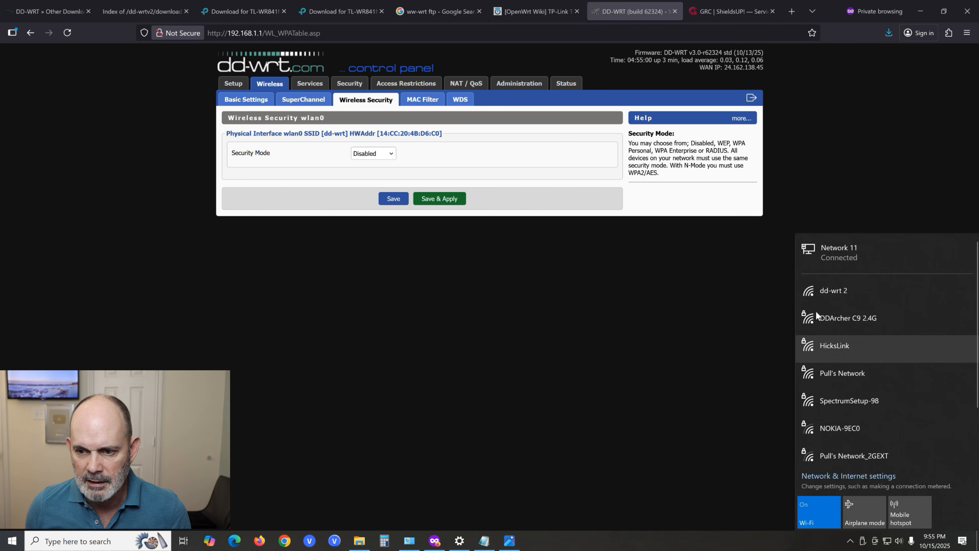
left_click(819, 293)
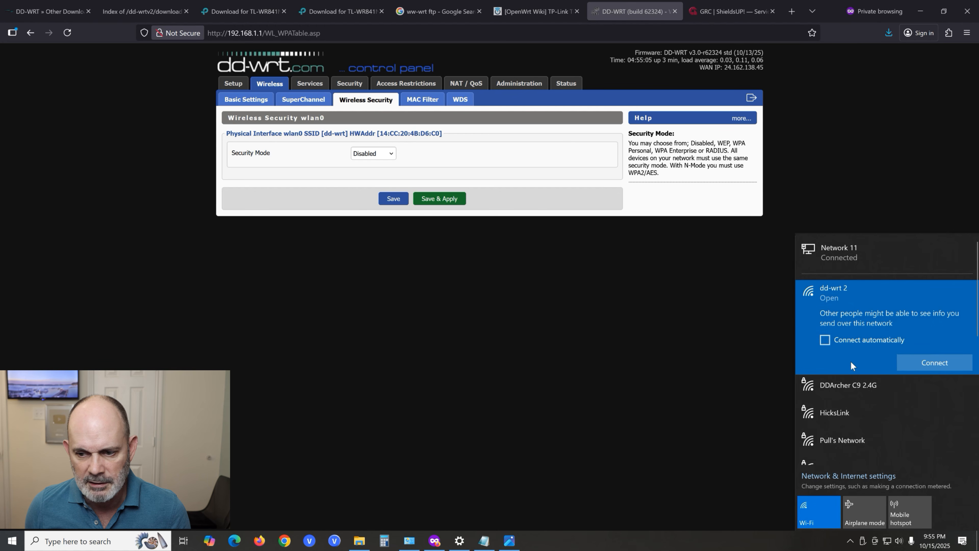
left_click(931, 362)
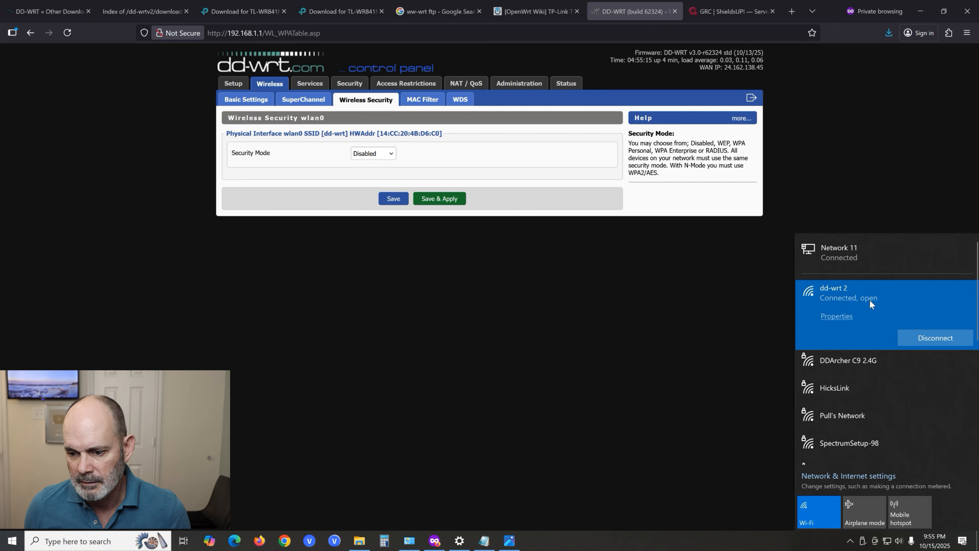
left_click(824, 517)
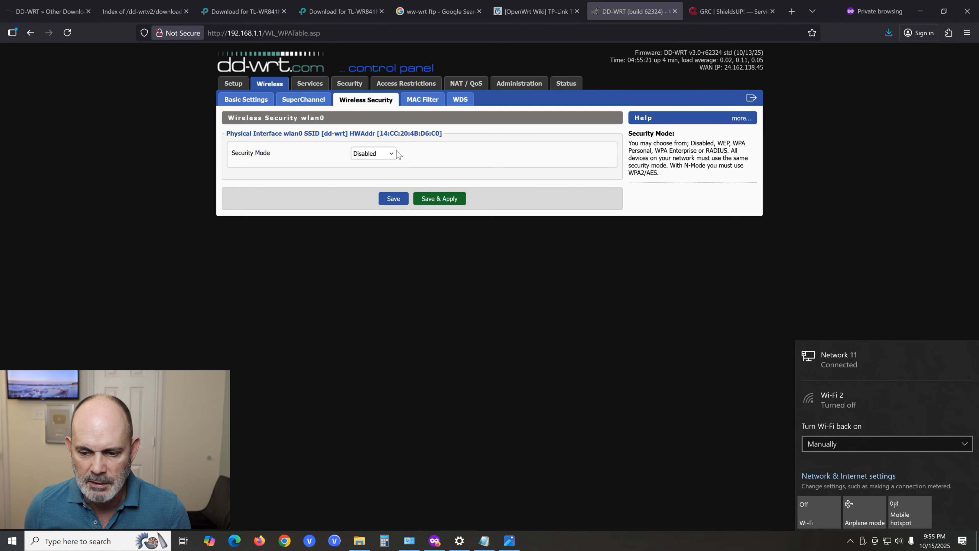
- Set the wireless security mode to WPA with WPA2 Personal and CCMP-128 (AES), and apply the change
left_click(388, 154)
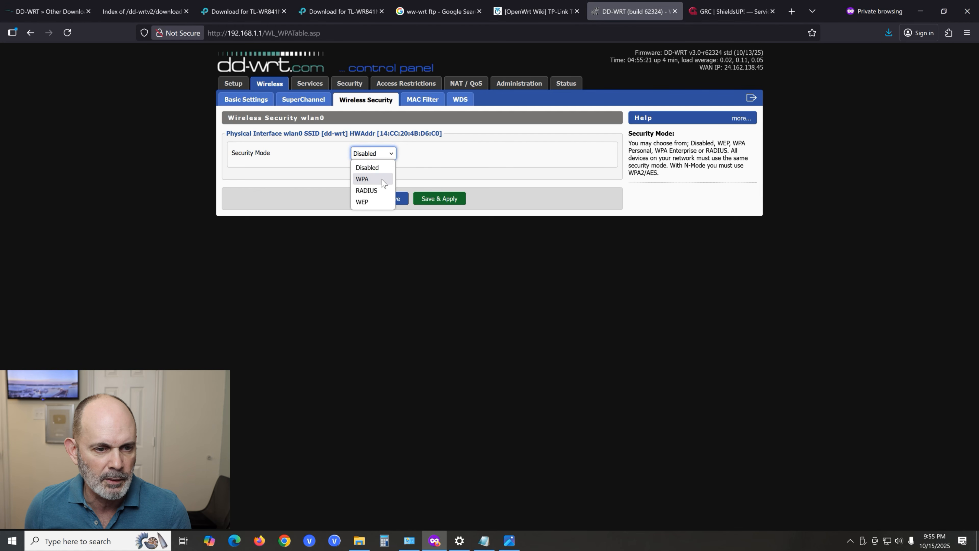
left_click(364, 179)
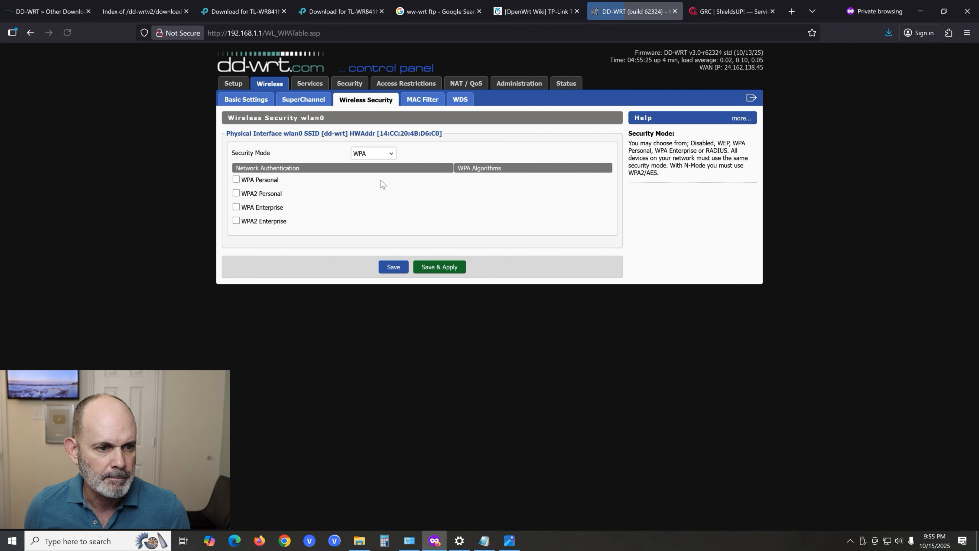
left_click(236, 193)
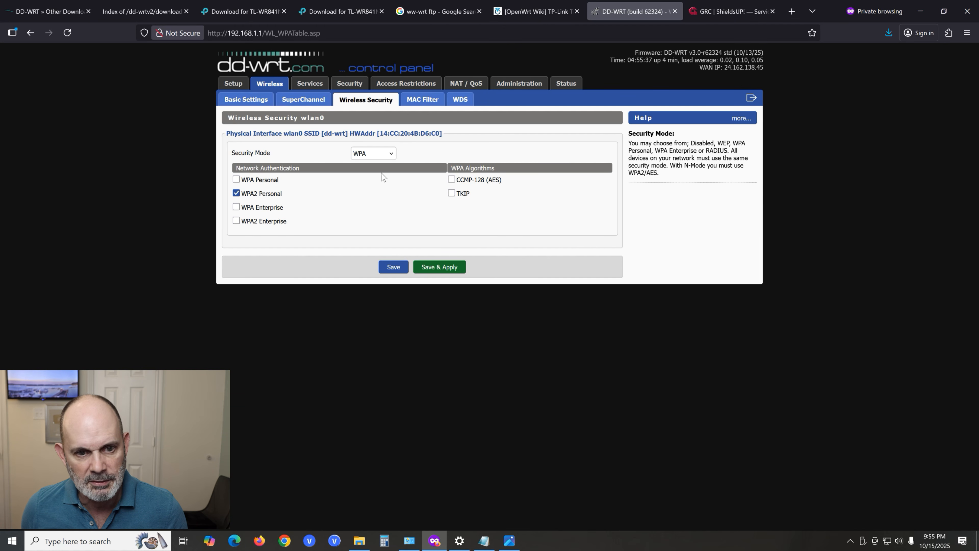
left_click(451, 180)
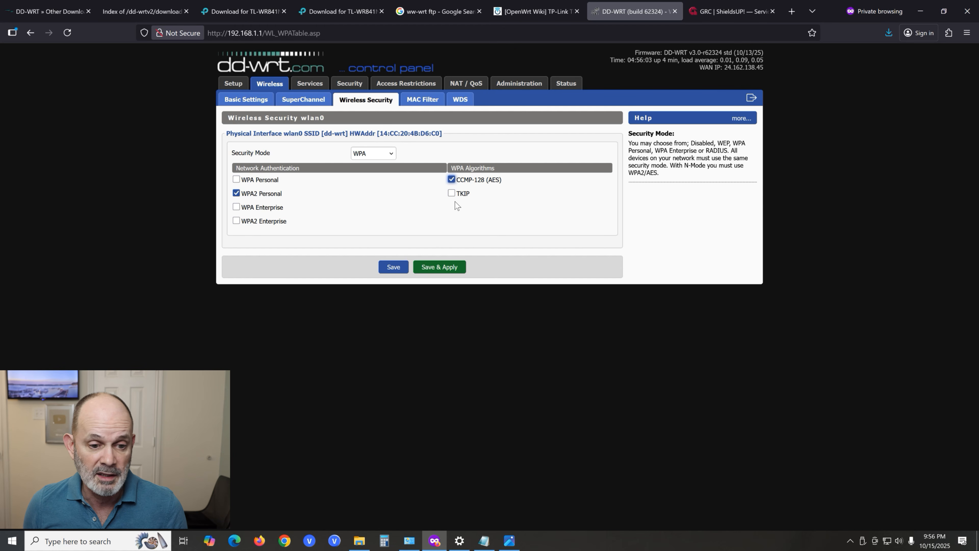
left_click(454, 270)
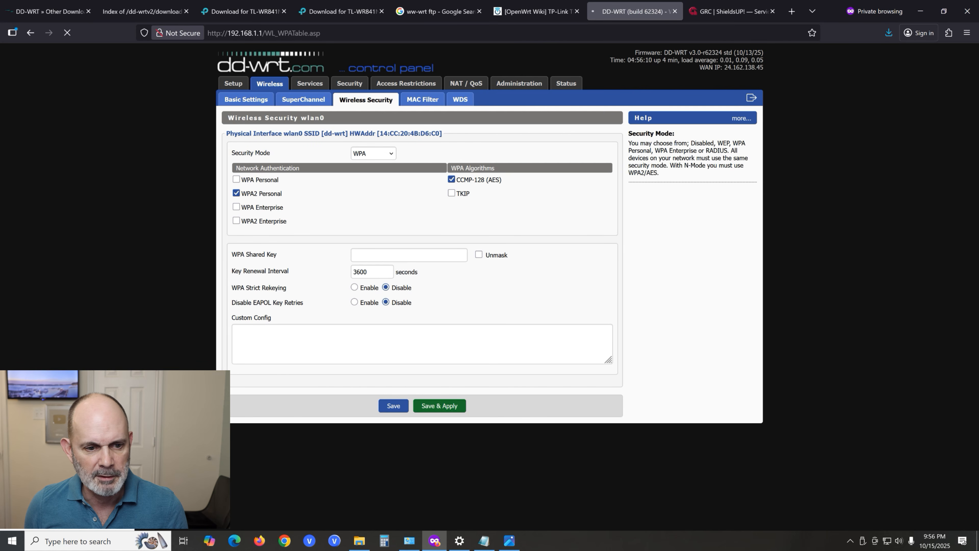
- Enter the WPA shared key for the wireless network, then save and apply the security settings
left_click(401, 256)
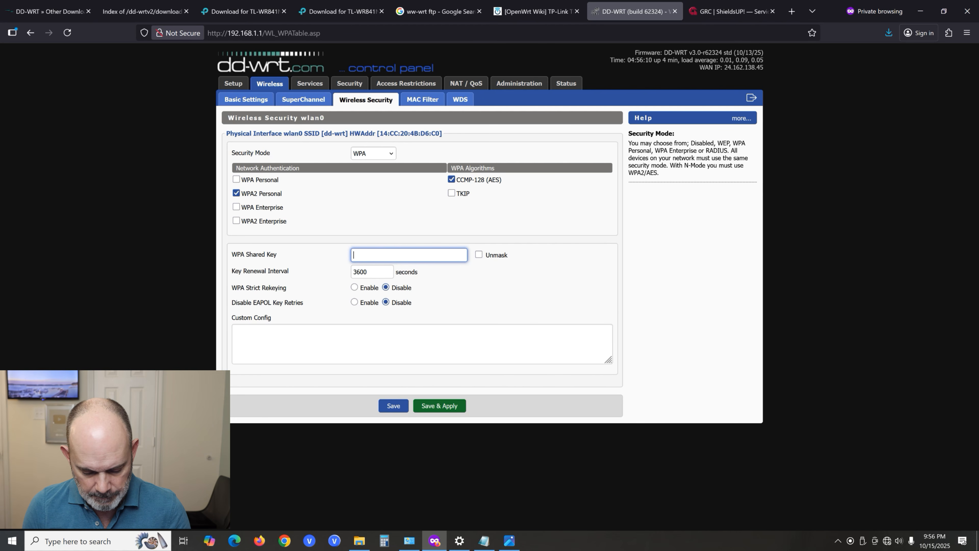
type("••••••••••••")
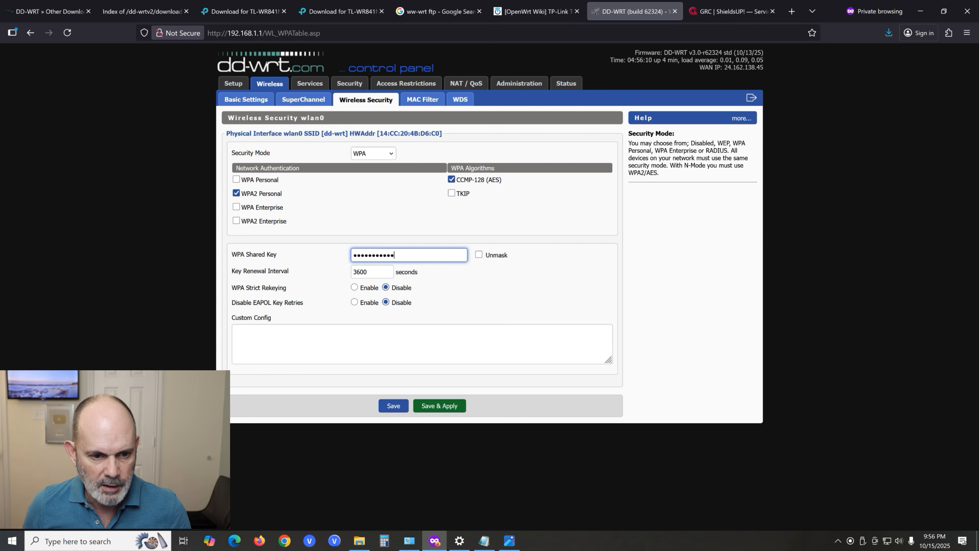
left_click(447, 407)
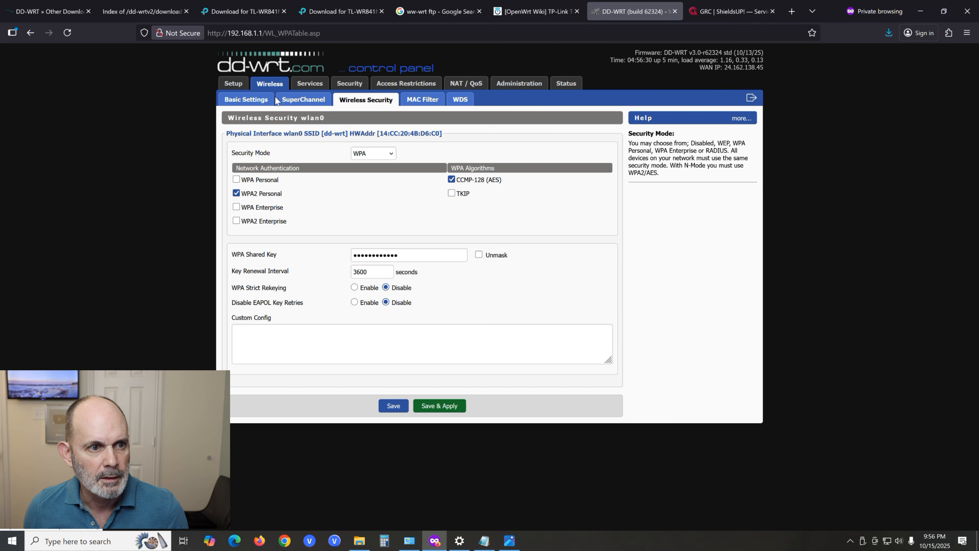
- Review the router's Basic Setup page from WAN to NTP settings, and return to DD-WRT's Other Downloads page
left_click(233, 84)
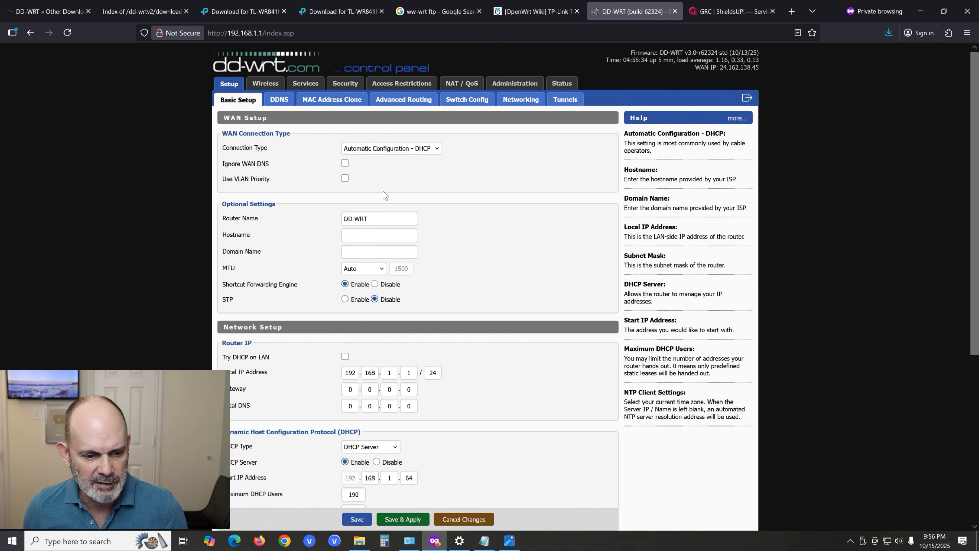
scroll(582, 259, "down", 3)
scroll(582, 261, "down", 4)
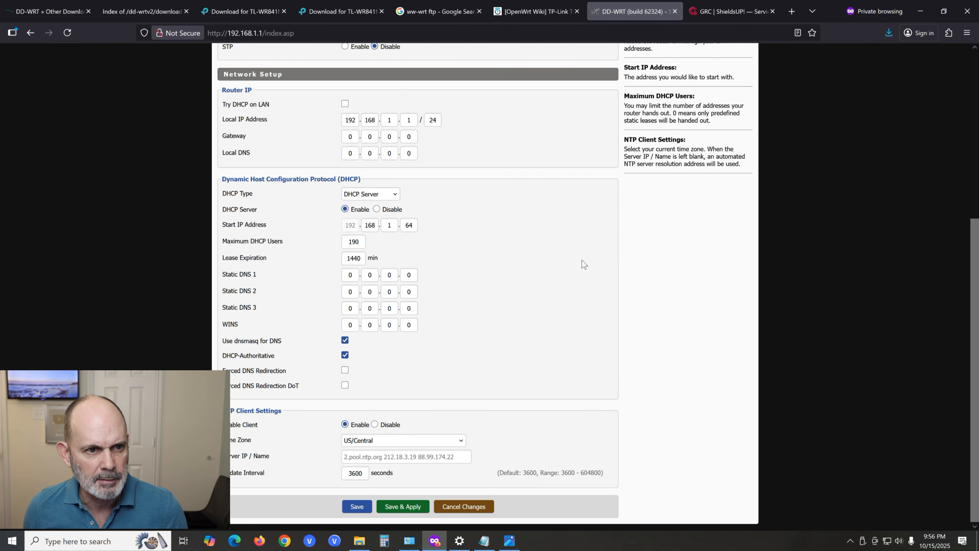
scroll(582, 260, "up", 6)
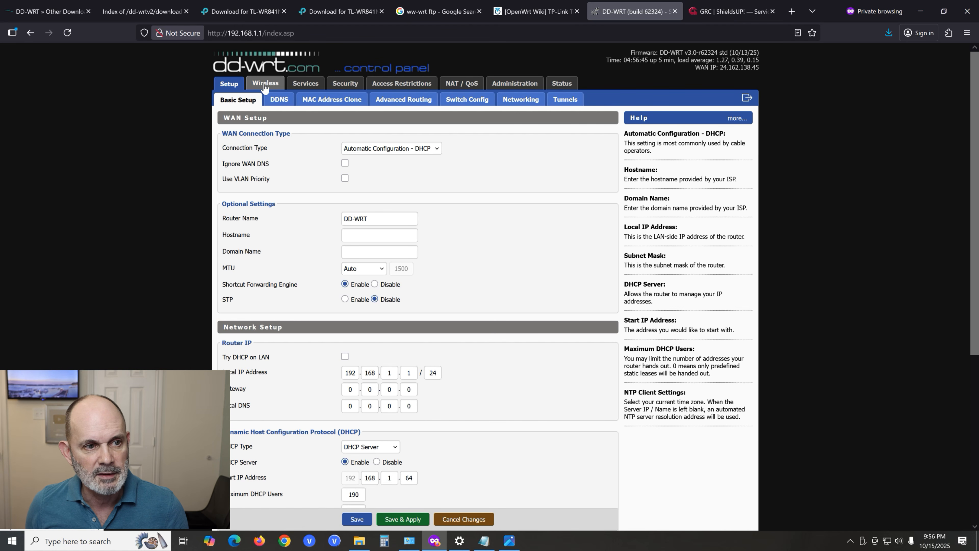
left_click(39, 13)
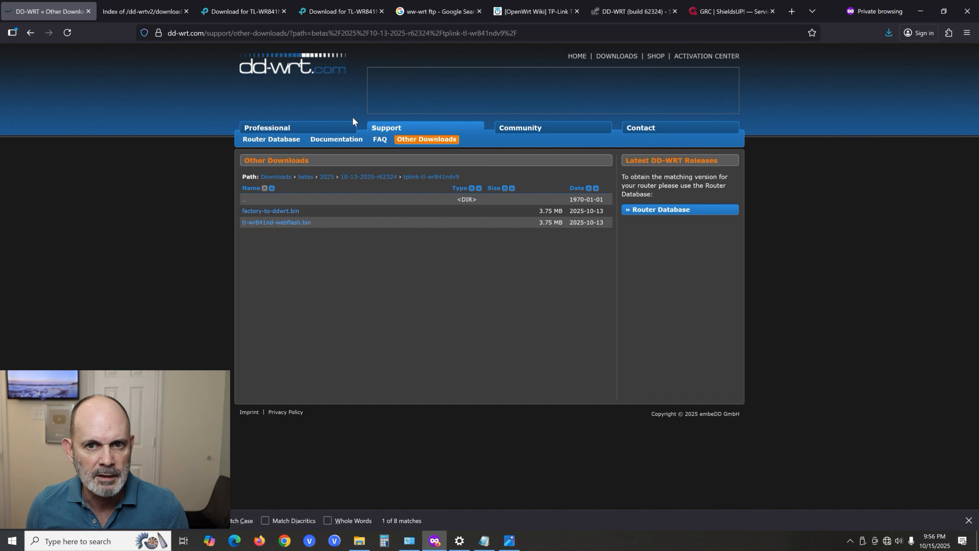
- Open the dd-wrt online demo from the DD-WRT home page and look through its wireless basic and wireless security settings
left_click(576, 57)
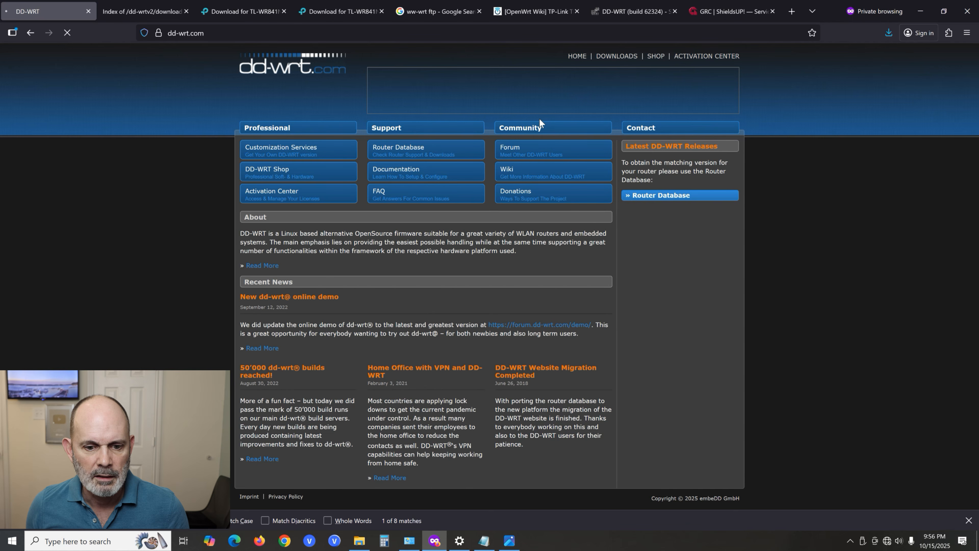
left_click(549, 326)
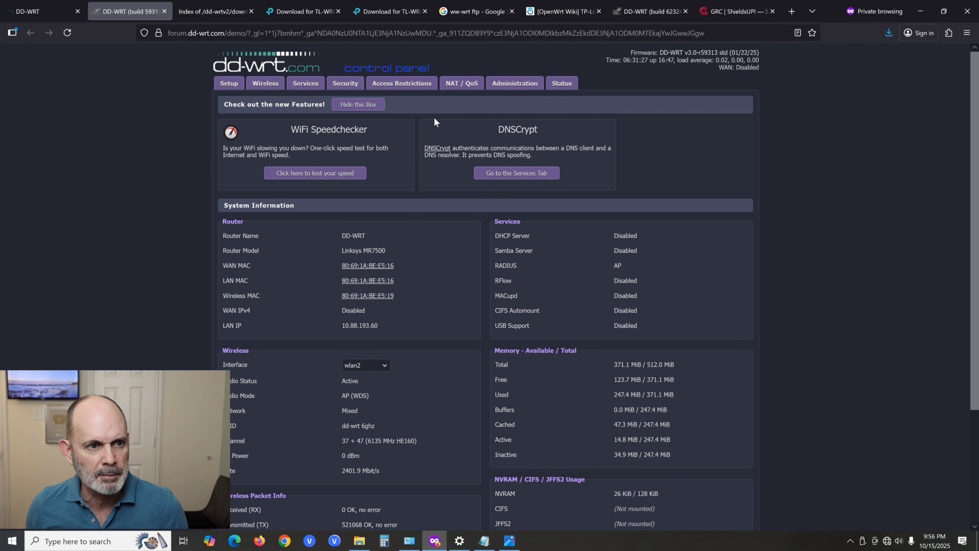
left_click(261, 84)
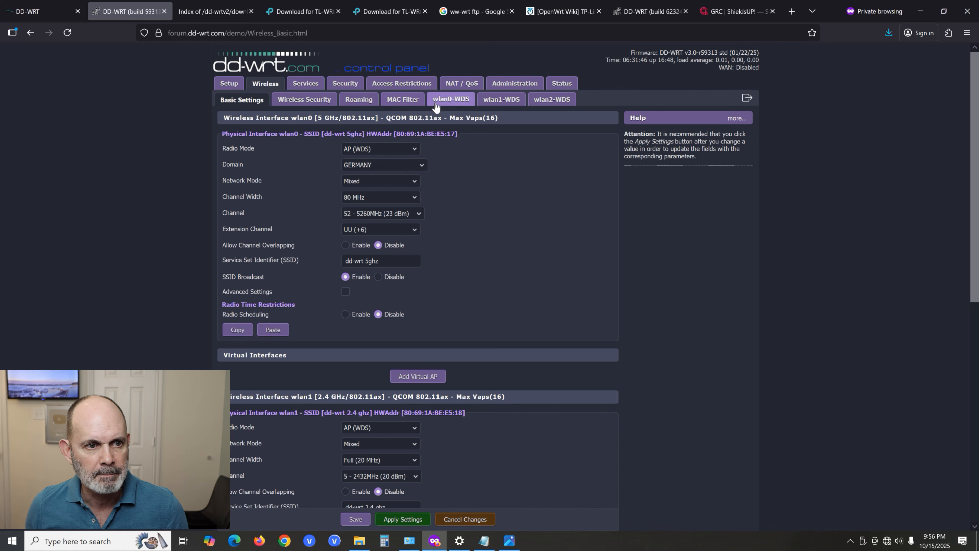
left_click(318, 100)
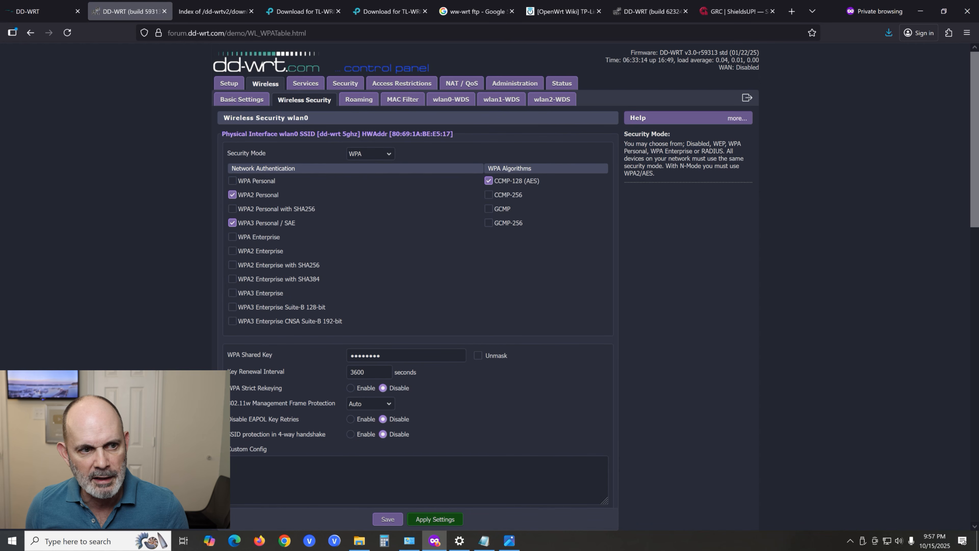
left_click(236, 100)
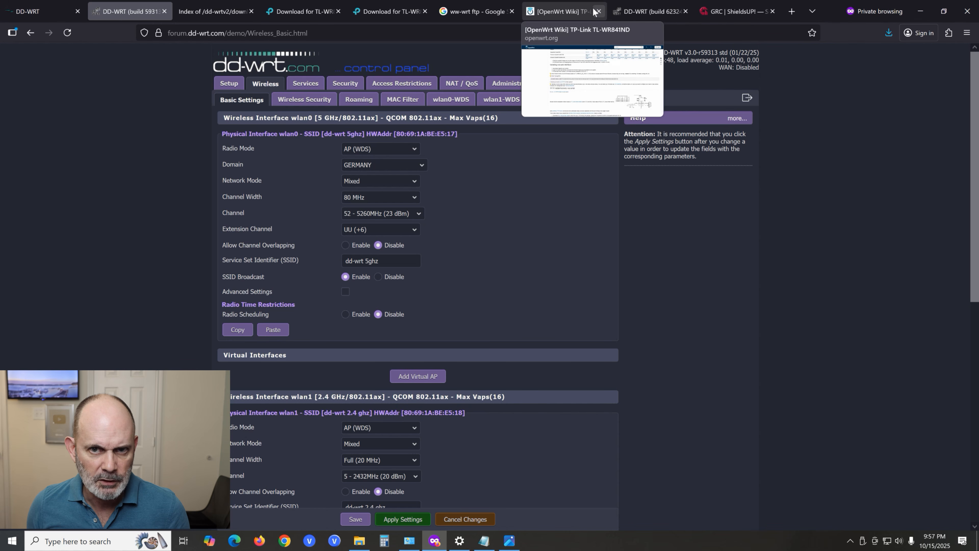
- Return to the router's control panel, enable the SSH daemon and disable the Telnet server in its services, and apply the changes
left_click(646, 13)
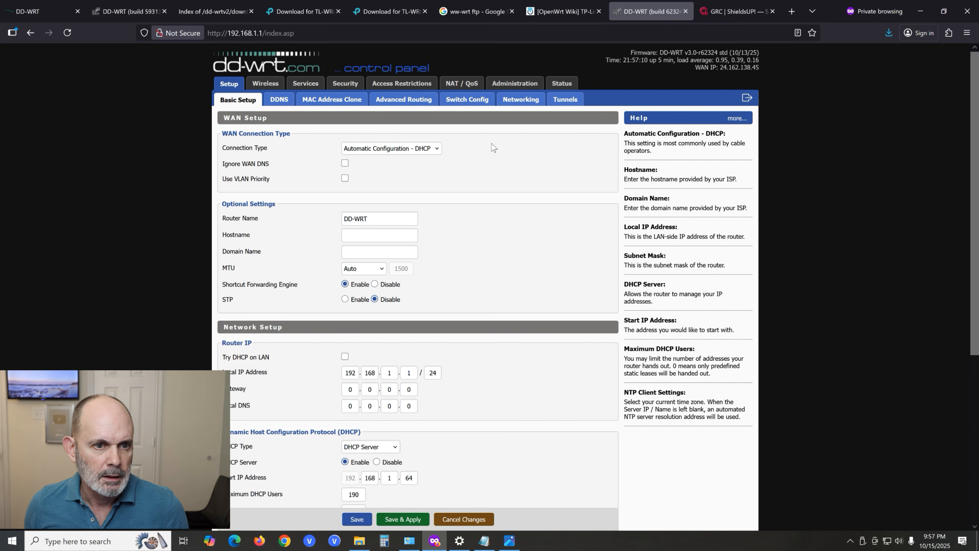
left_click(305, 85)
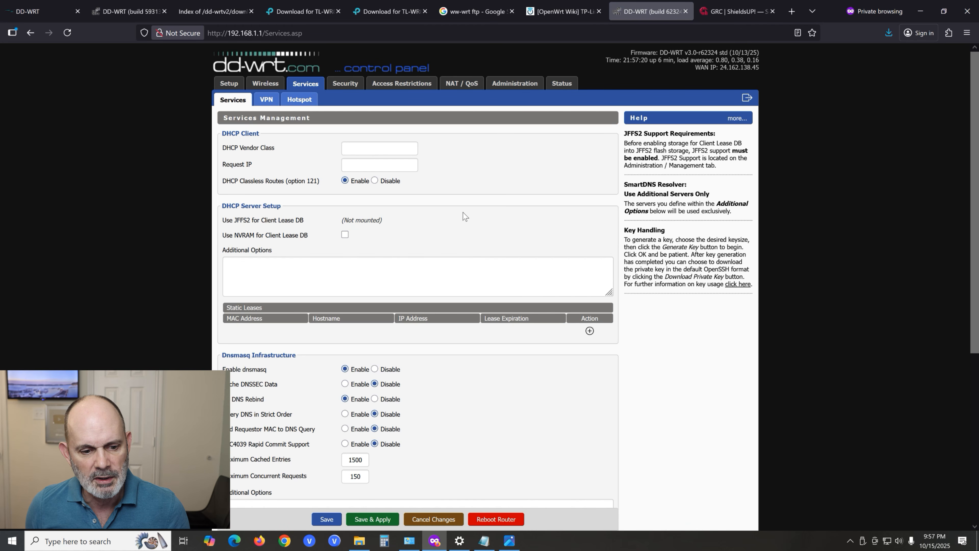
scroll(464, 212, "down", 5)
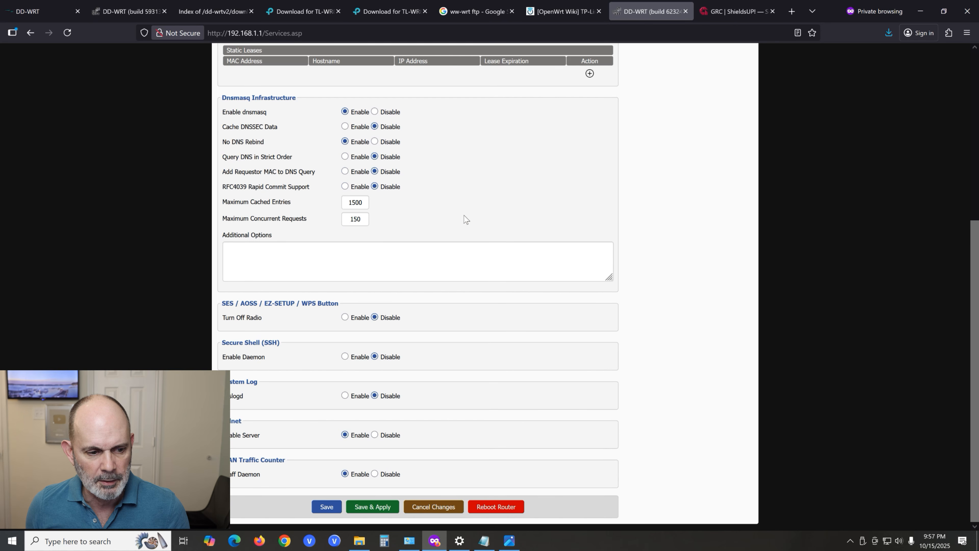
left_click(345, 356)
scroll(347, 382, "down", 3)
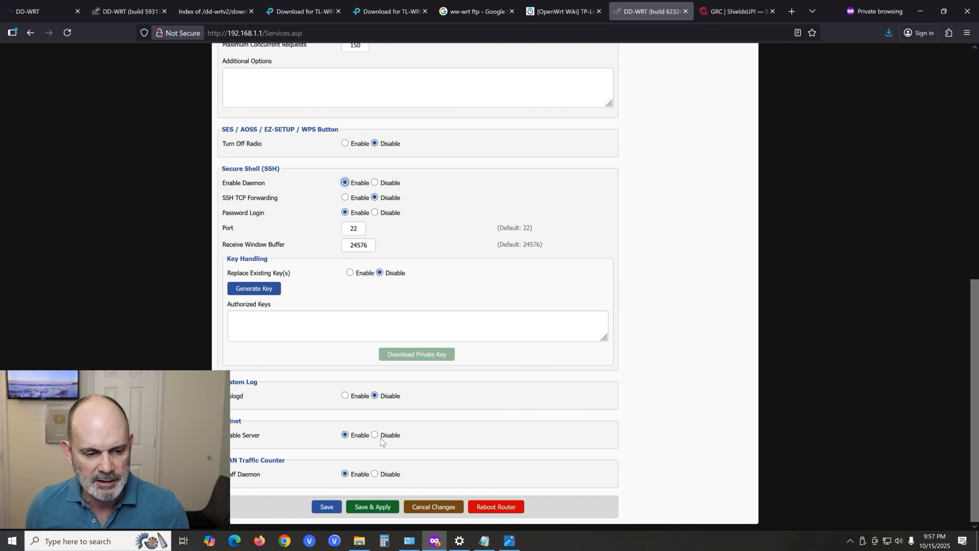
left_click(375, 435)
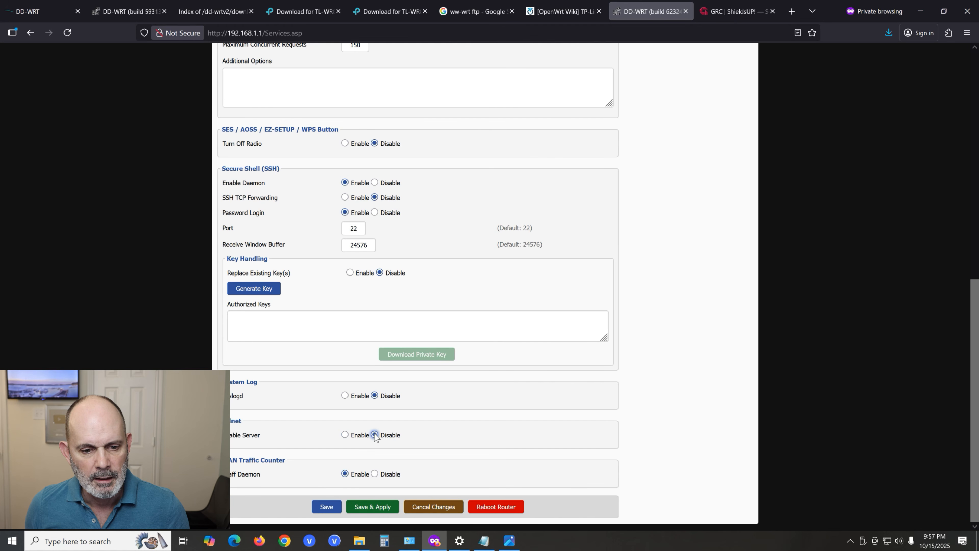
scroll(442, 387, "up", 2)
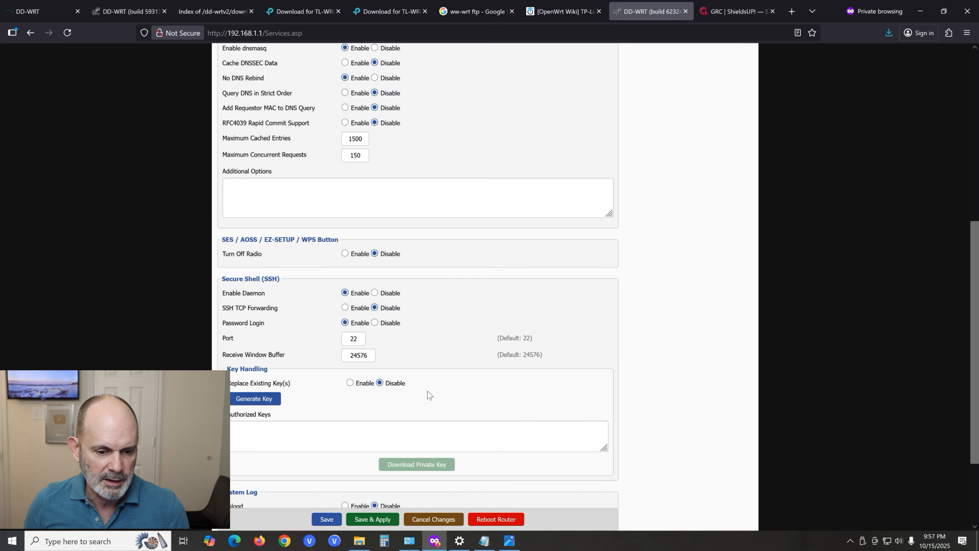
left_click(342, 517)
left_click(368, 520)
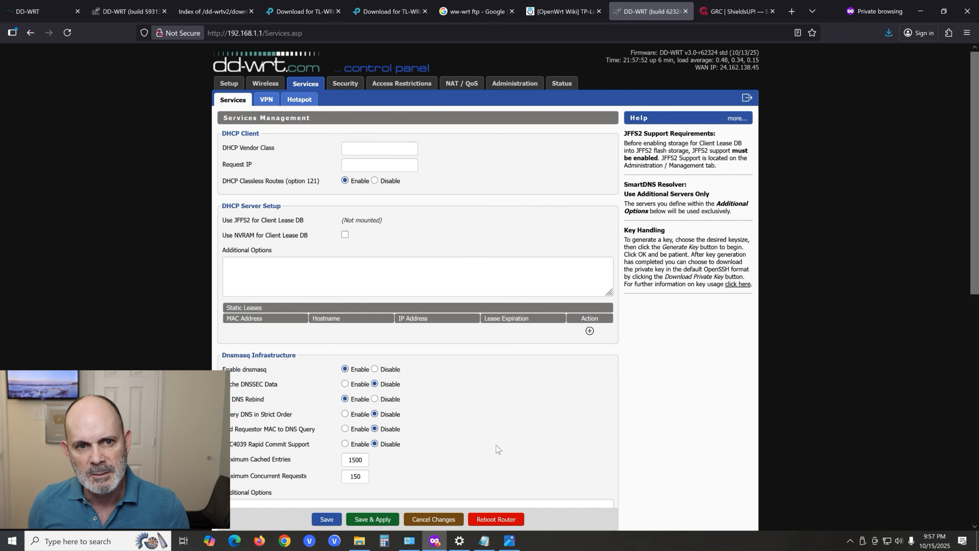
- Enable remote SSH management in the router's administration settings and apply the change
left_click(528, 87)
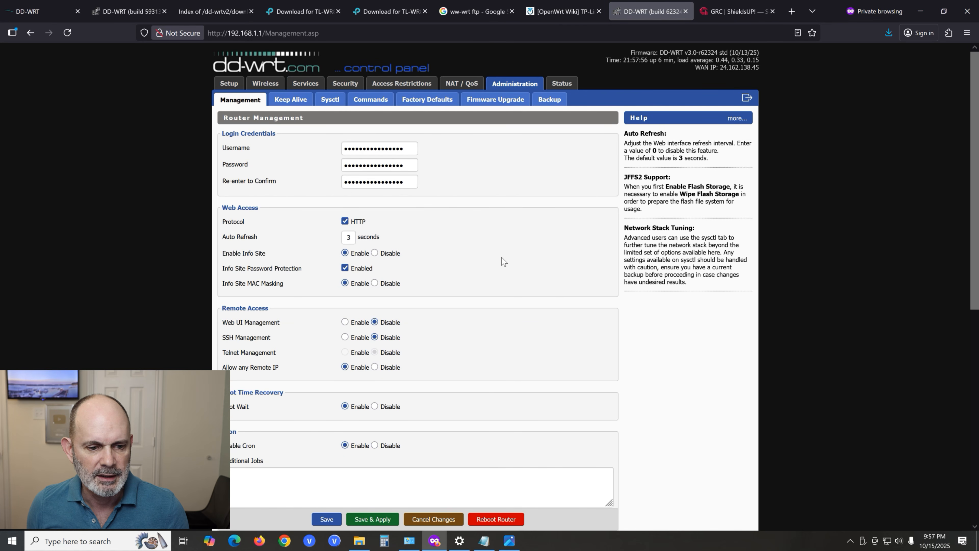
left_click(345, 337)
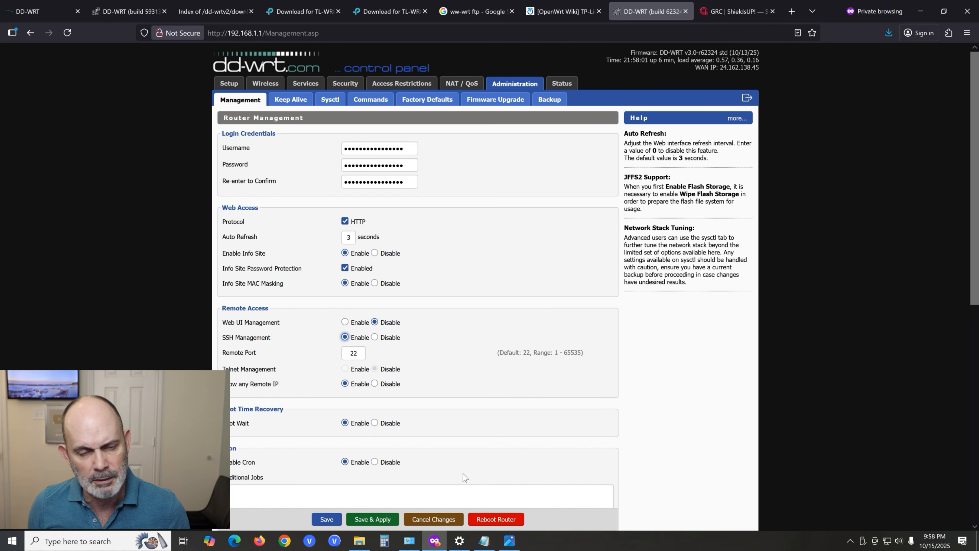
left_click(372, 515)
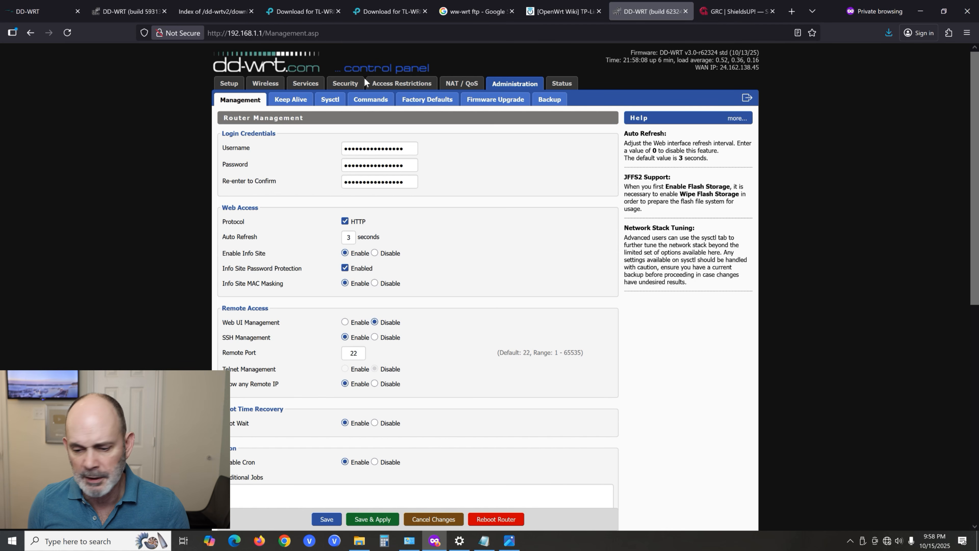
- Turn on the computer's Wi-Fi and forget the saved dd-wrt network
left_click(886, 540)
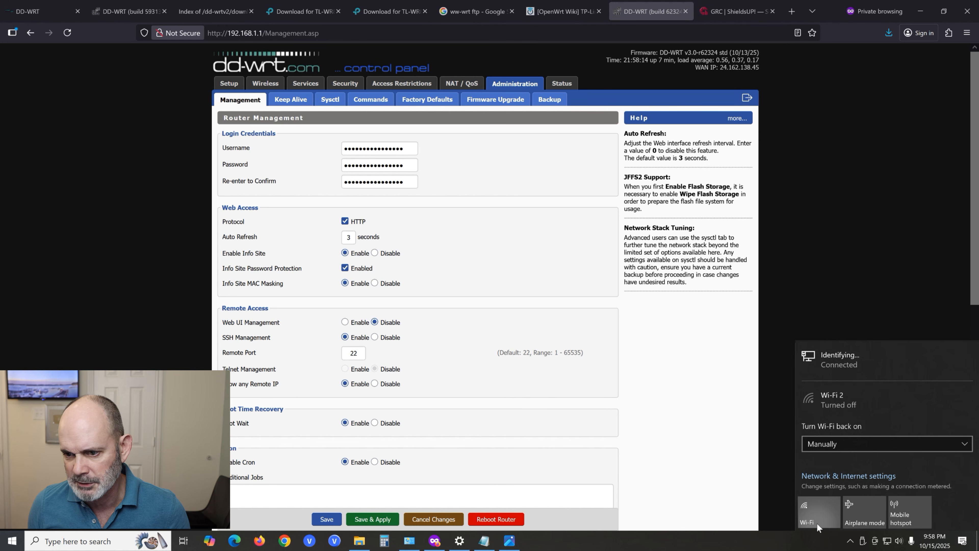
left_click(818, 523)
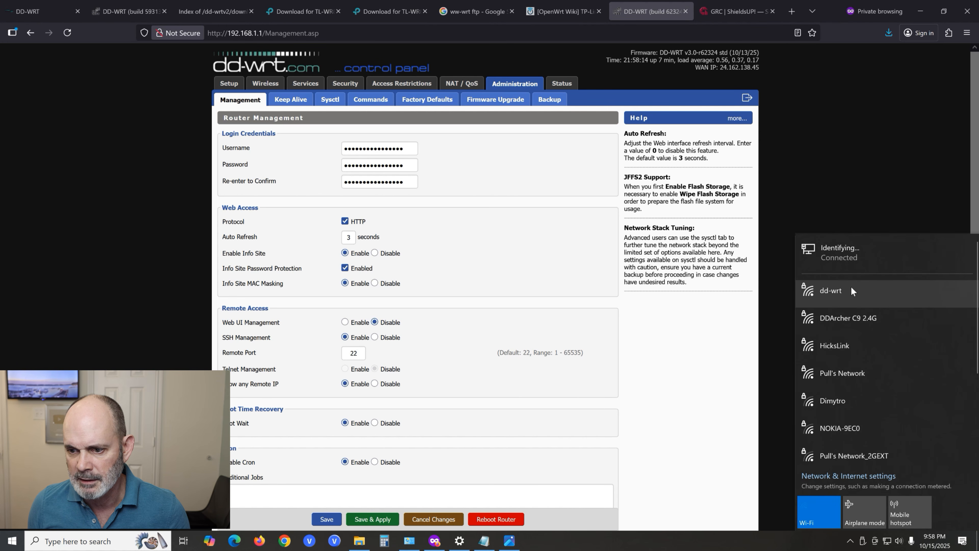
left_click(851, 287)
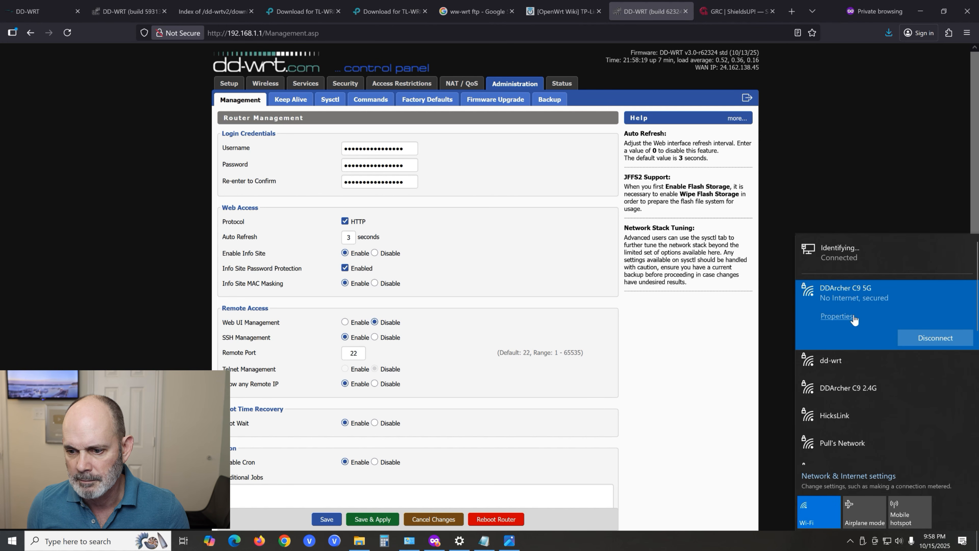
left_click(839, 360)
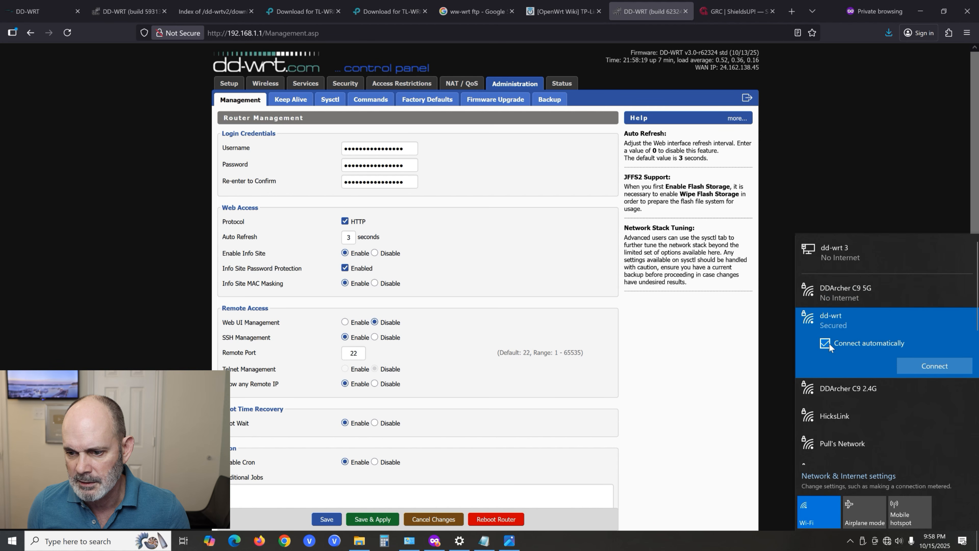
right_click(870, 366)
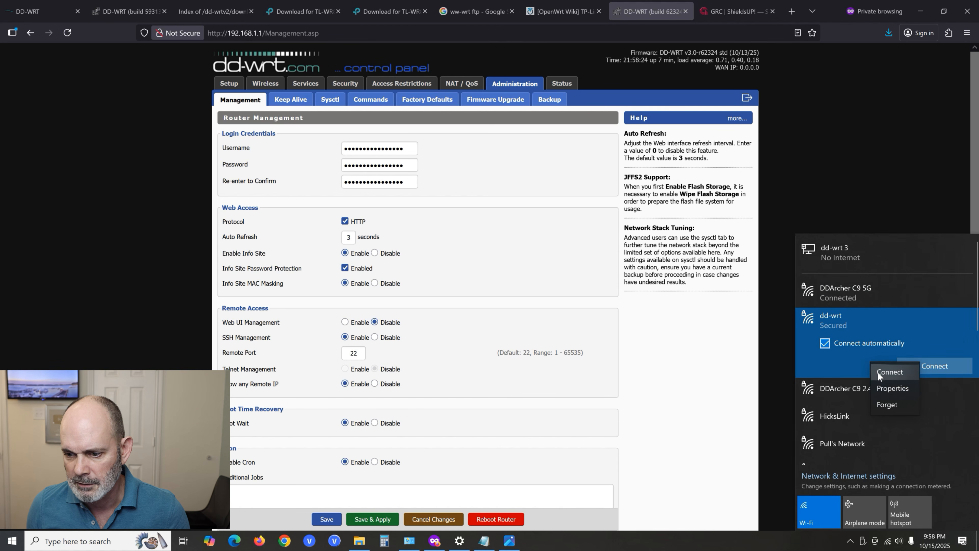
left_click(888, 402)
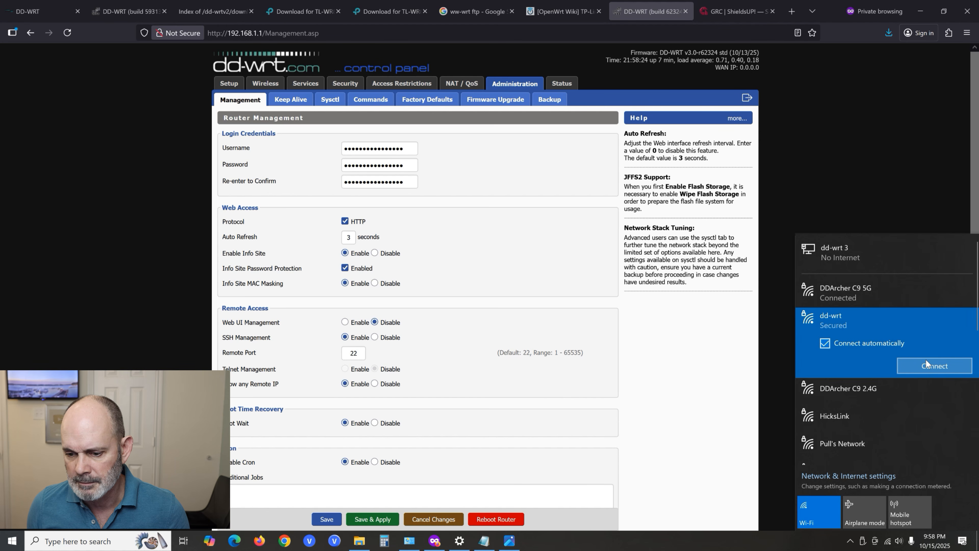
- Connect the computer to the secured dd-wrt Wi-Fi network with its network security key, and allow the PC to be discoverable
left_click(850, 541)
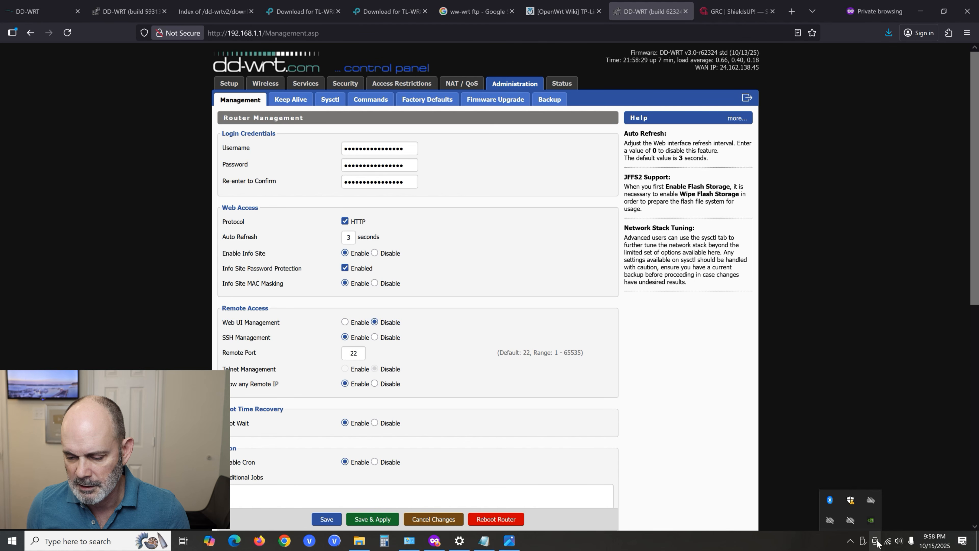
mouse_move(888, 544)
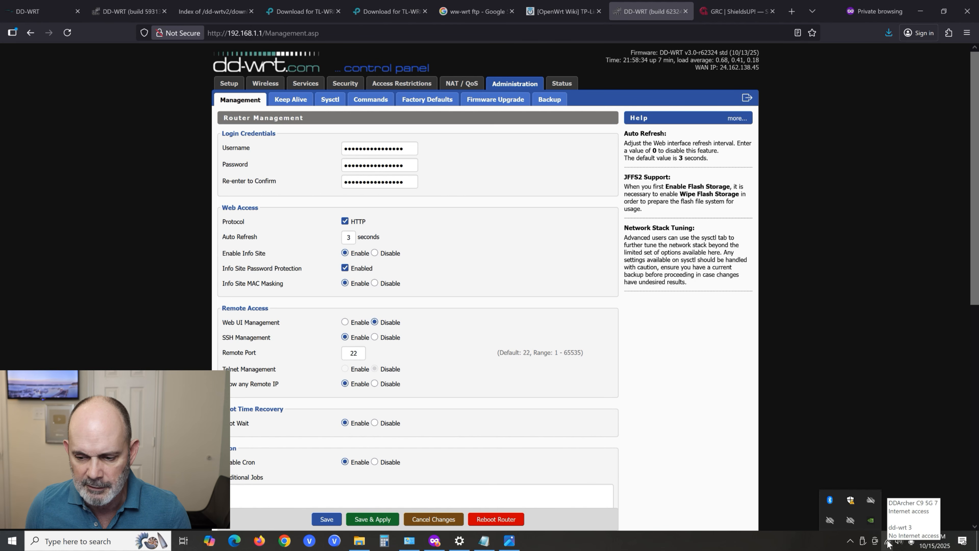
left_click(888, 541)
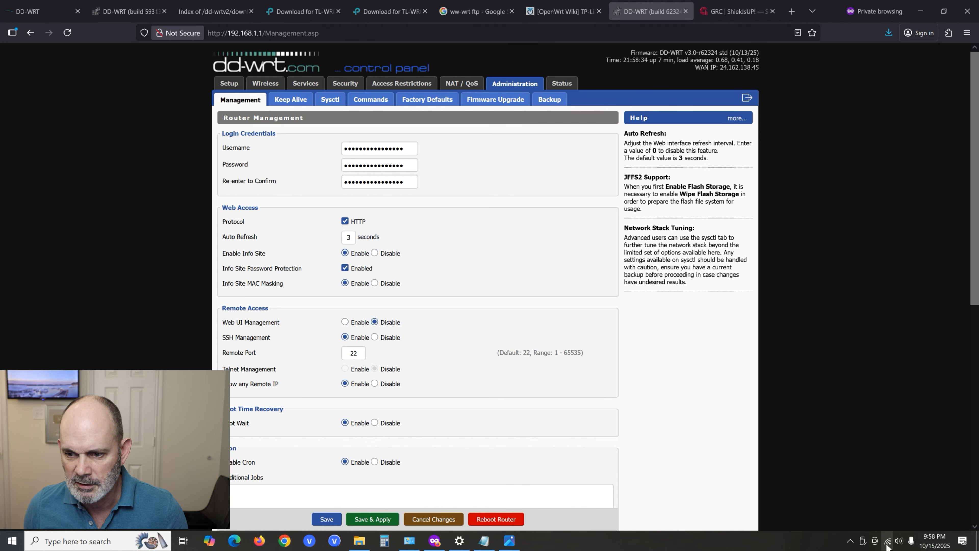
left_click(819, 325)
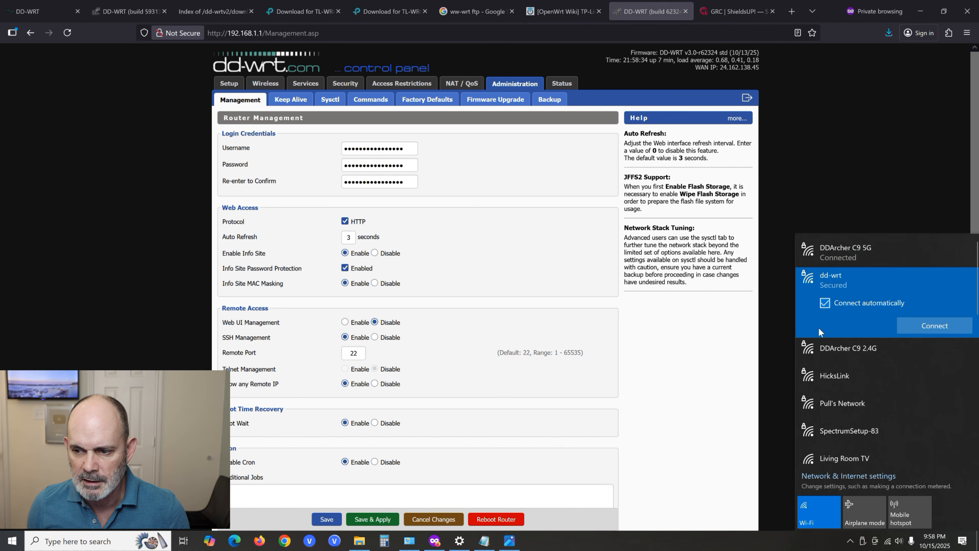
left_click(925, 324)
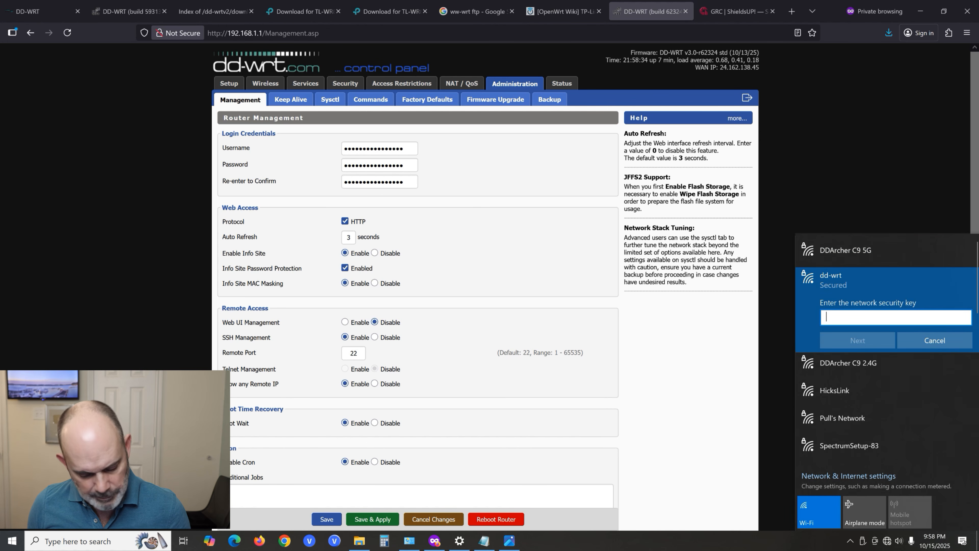
type("x")
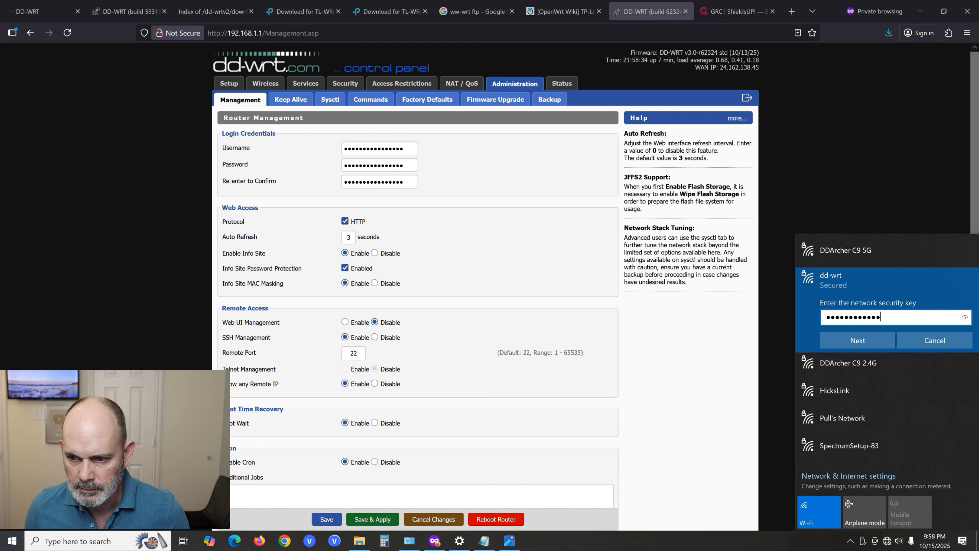
left_click(873, 340)
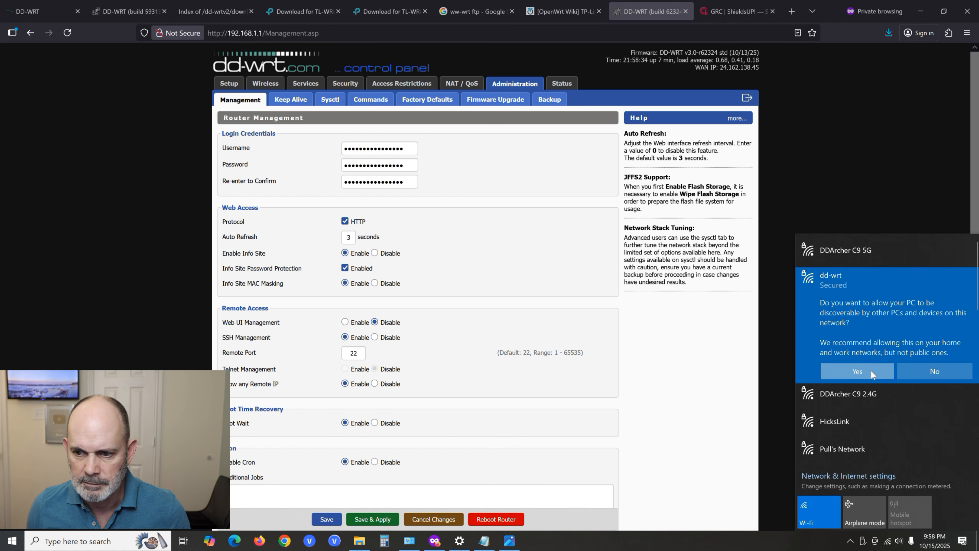
left_click(857, 371)
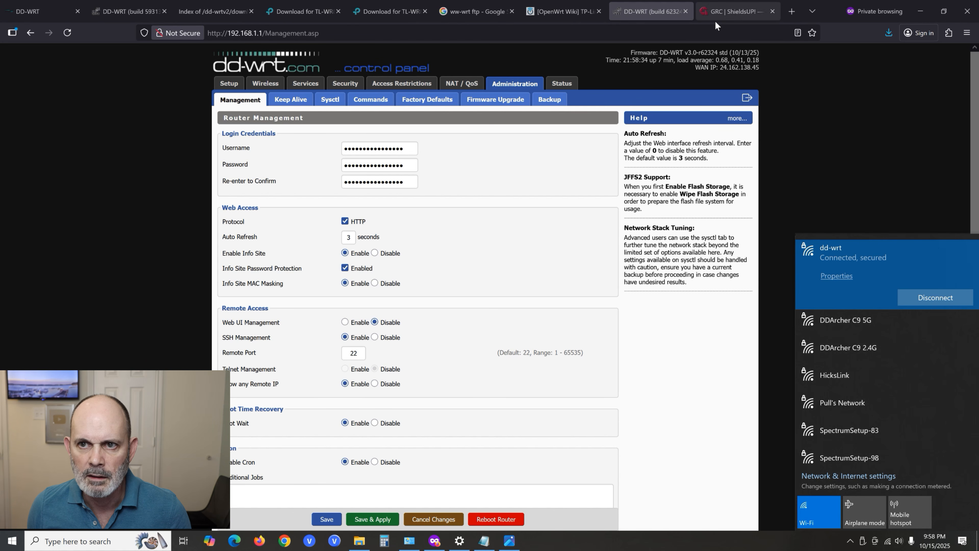
- Review the ShieldsUP! port scan grid and the TruStealth Analysis results
left_click(745, 13)
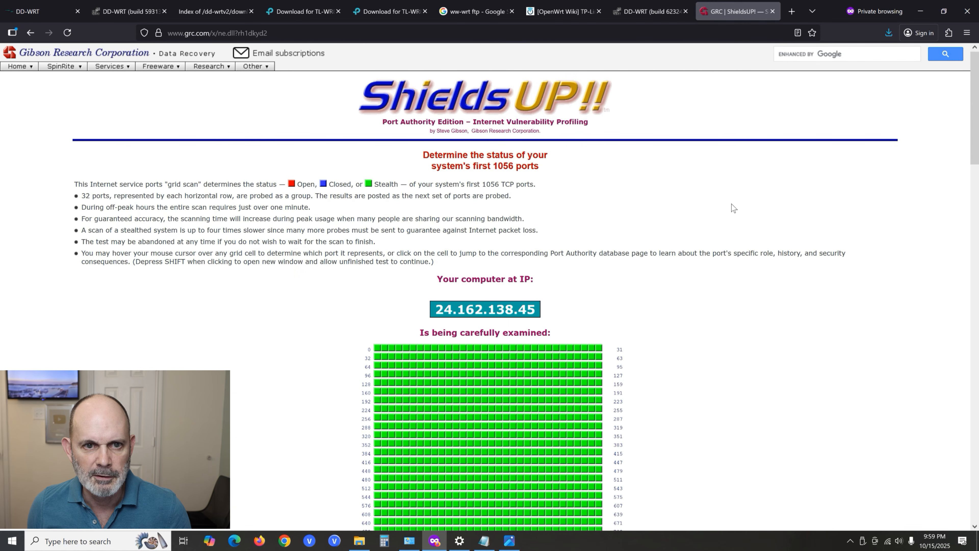
scroll(733, 209, "down", 2)
scroll(733, 210, "up", 2)
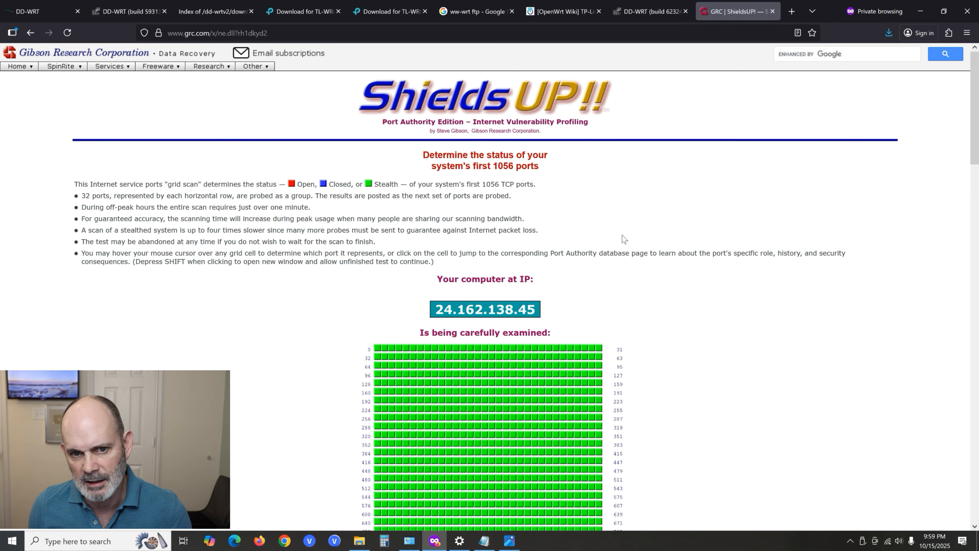
scroll(740, 204, "down", 10)
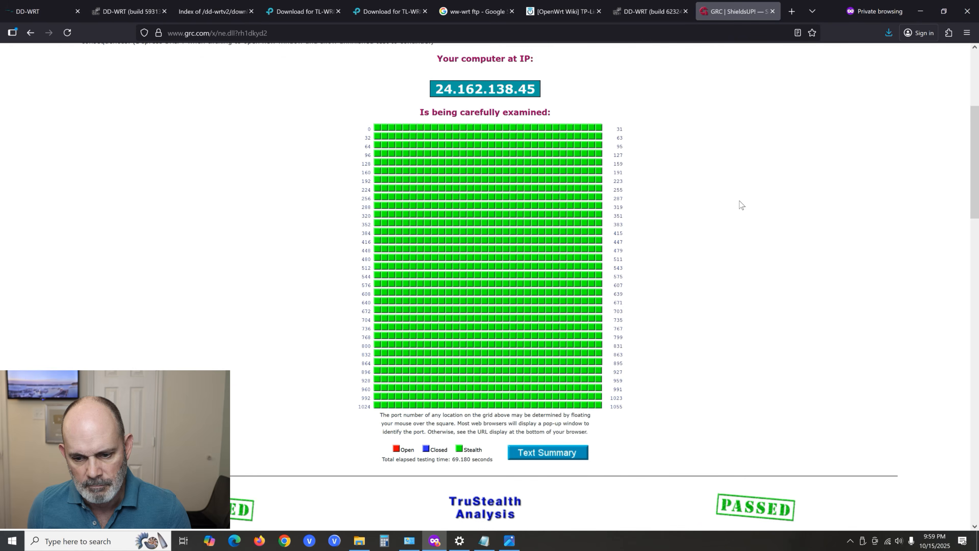
scroll(625, 272, "down", 2)
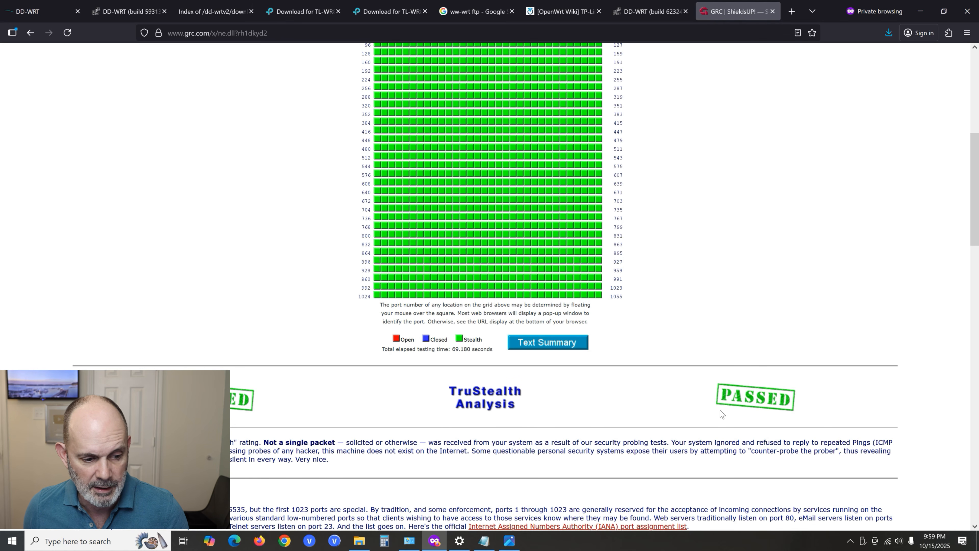
scroll(722, 414, "down", 8)
scroll(722, 414, "up", 20)
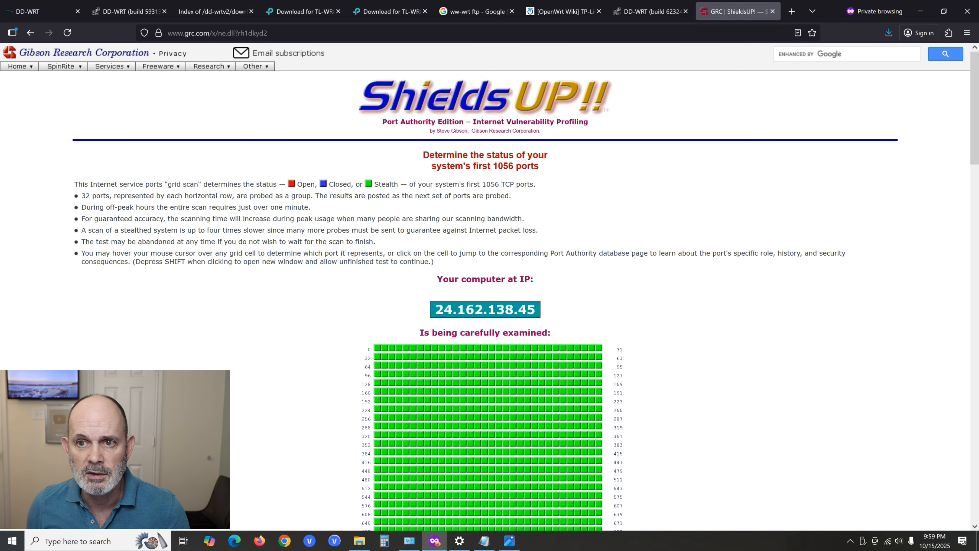
- Open speedtest.net, select the Spectrum server in Fort Worth, TX, and run a speed test with location access allowed
key("ctrl+l")
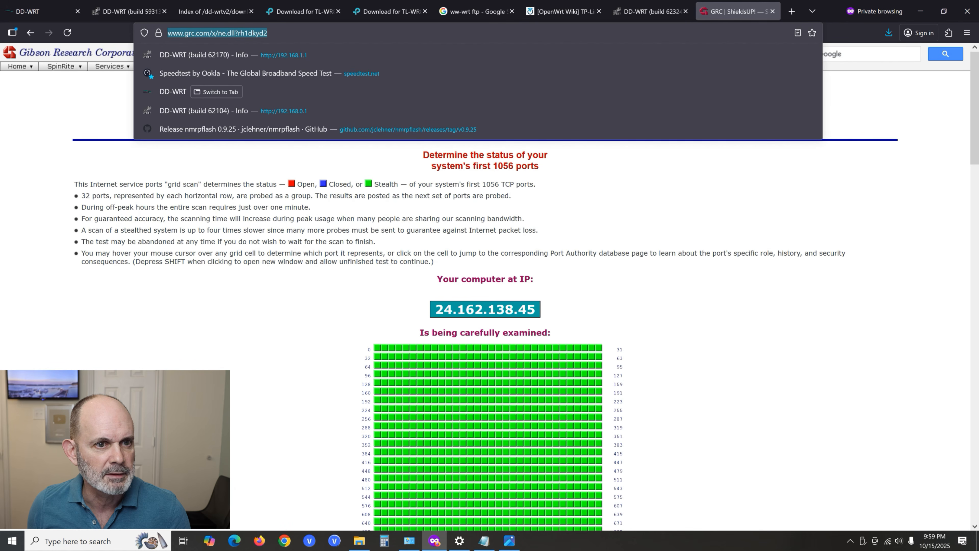
left_click(641, 78)
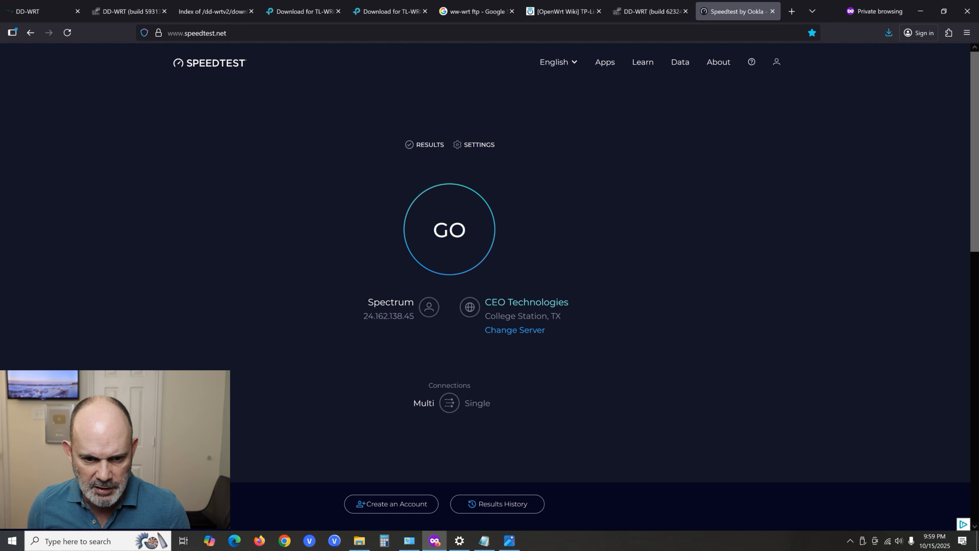
left_click(521, 330)
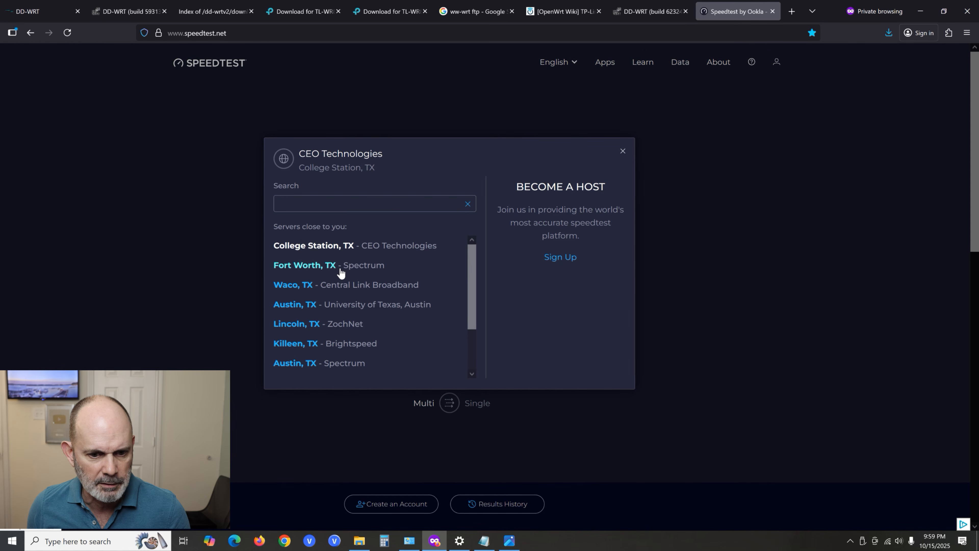
left_click(340, 267)
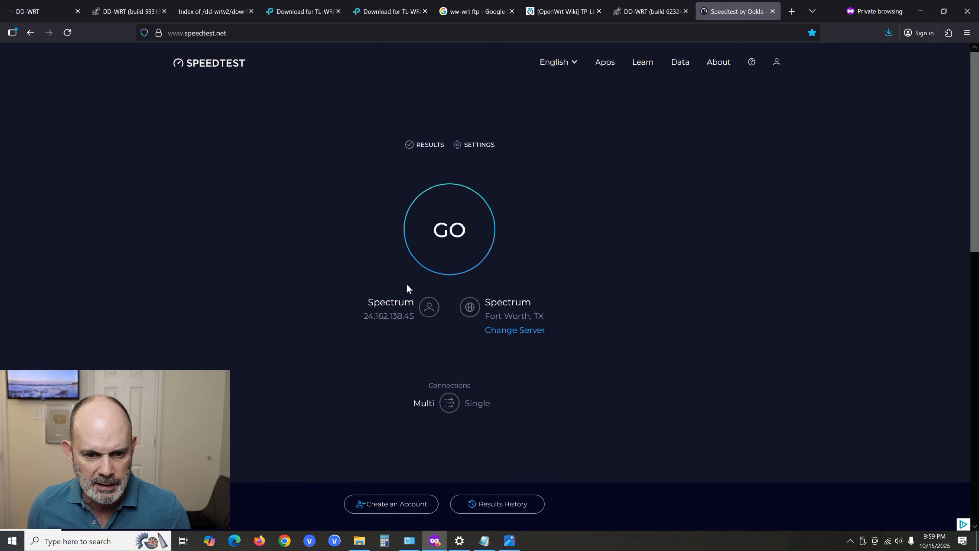
left_click(466, 228)
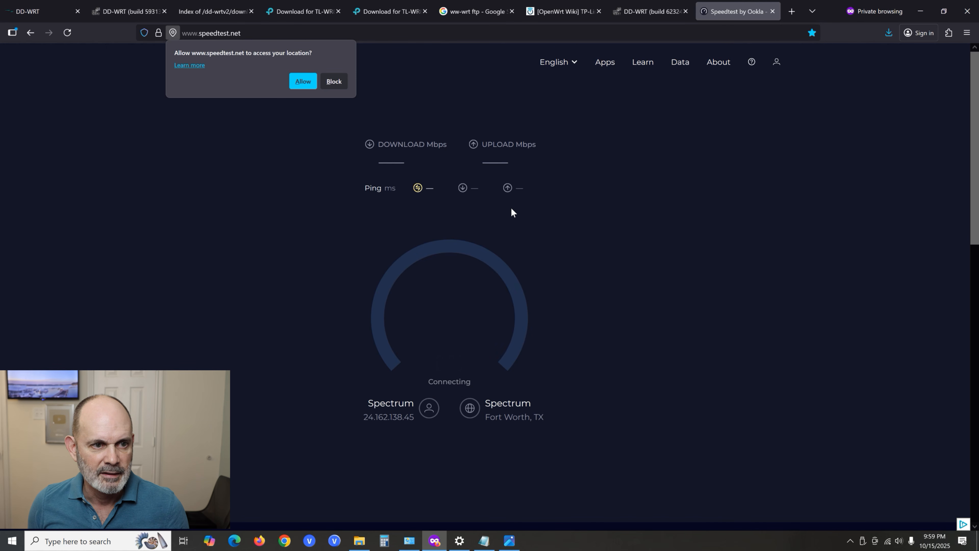
left_click(303, 83)
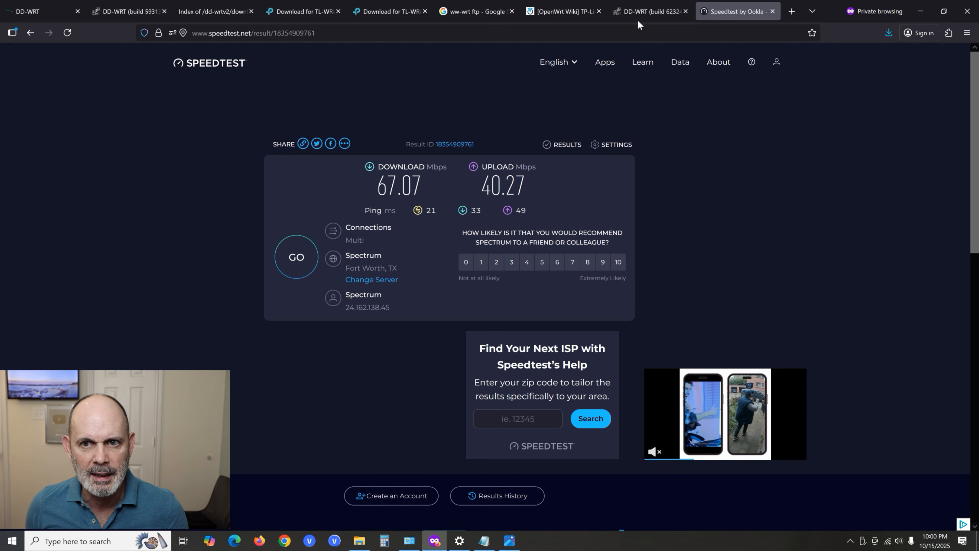
- Check the router's basic wireless settings and rerun the speed test over Wi-Fi
left_click(657, 12)
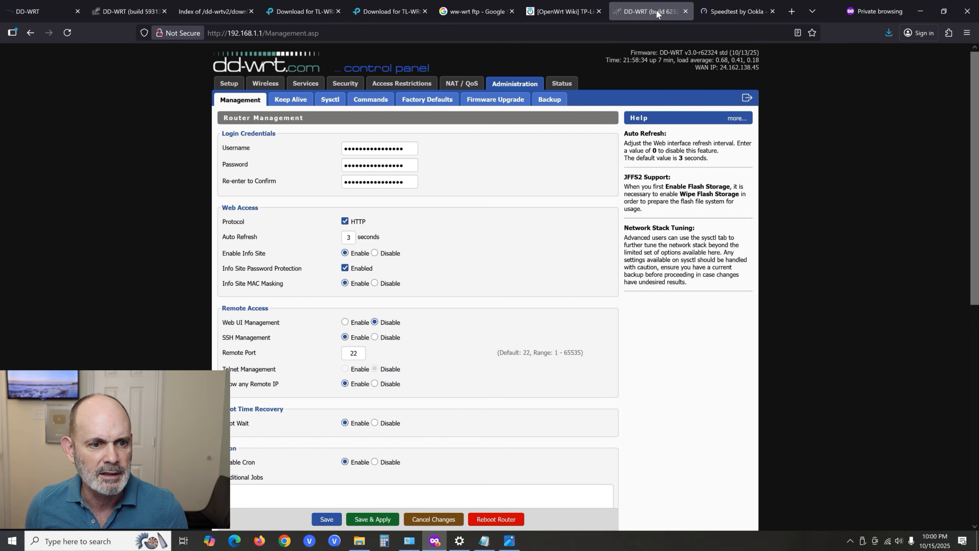
left_click(273, 85)
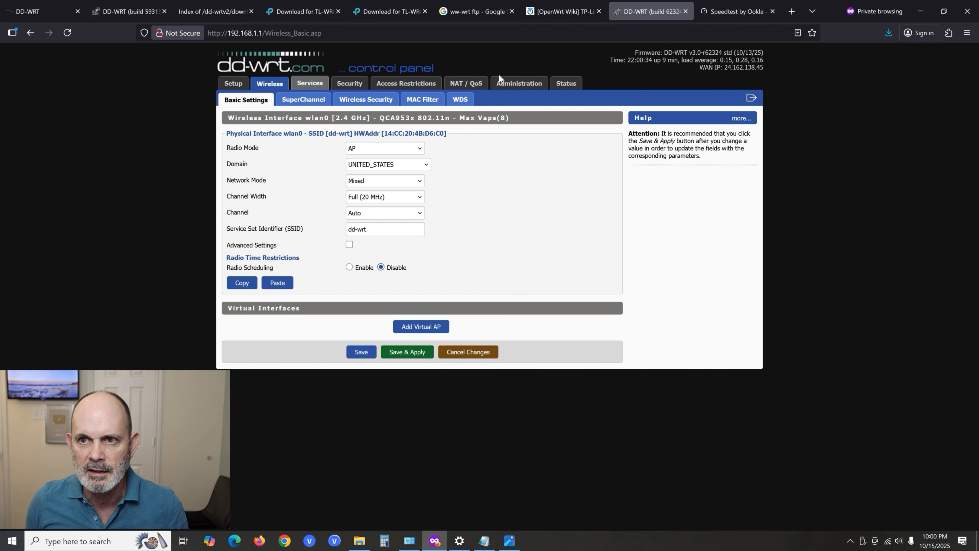
left_click(736, 11)
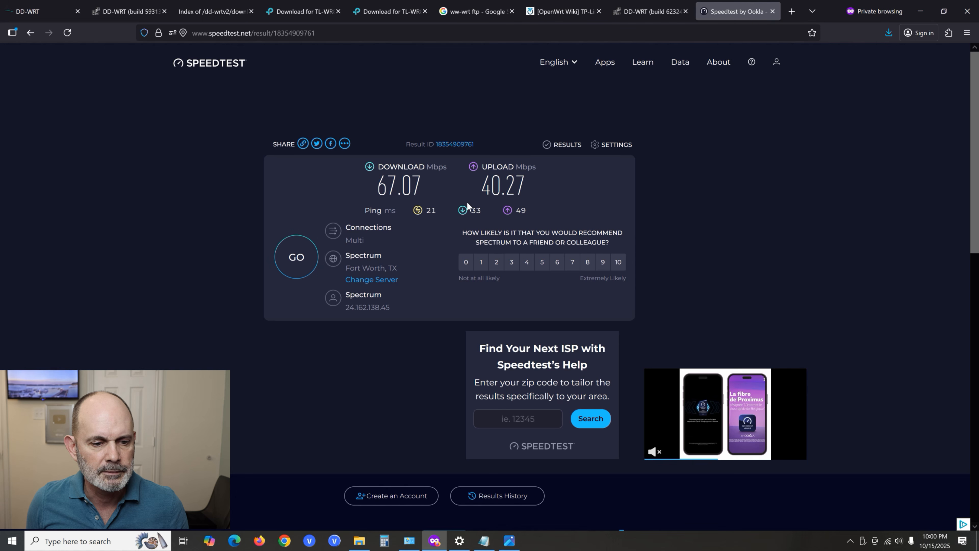
left_click(300, 270)
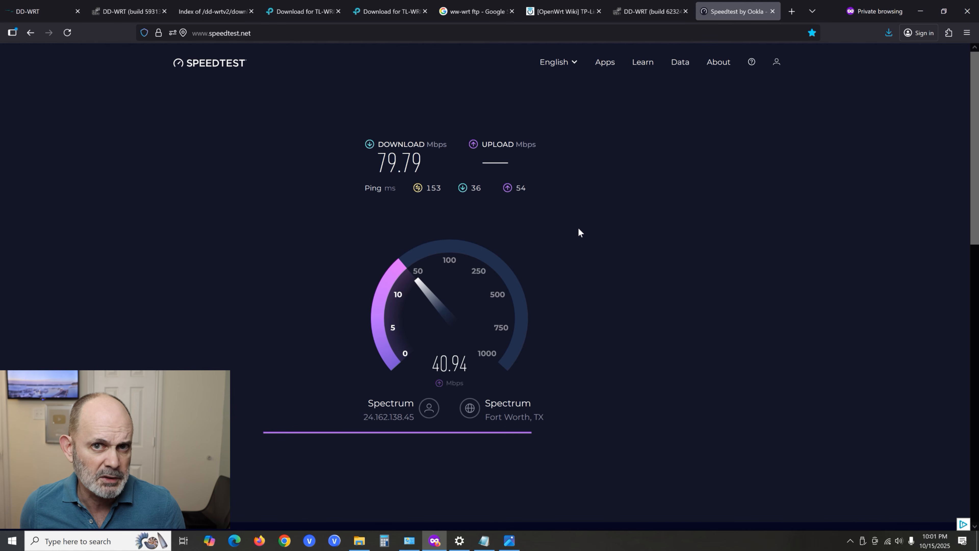
- Turn off the computer's Wi-Fi and rerun the speed test over the wired dd-wrt 3 connection
mouse_move(667, 13)
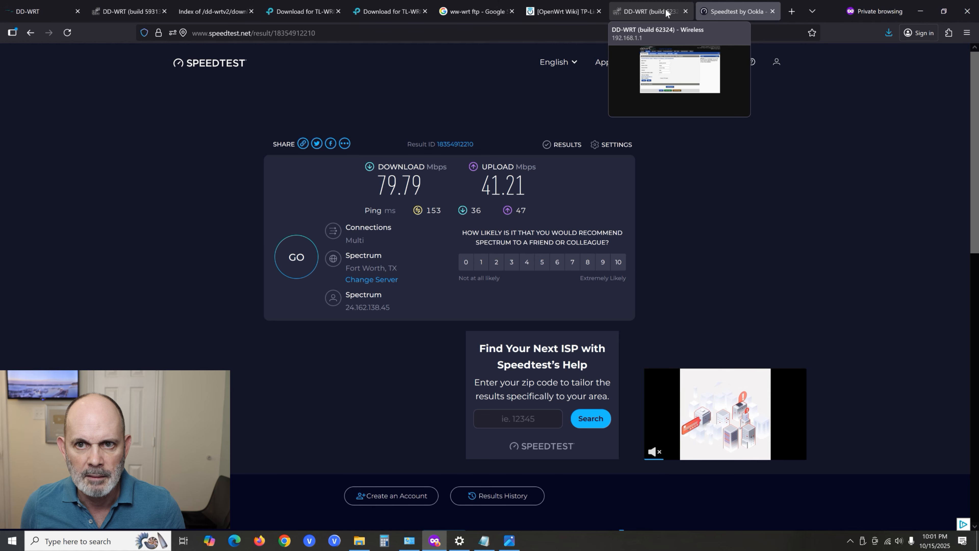
left_click(666, 13)
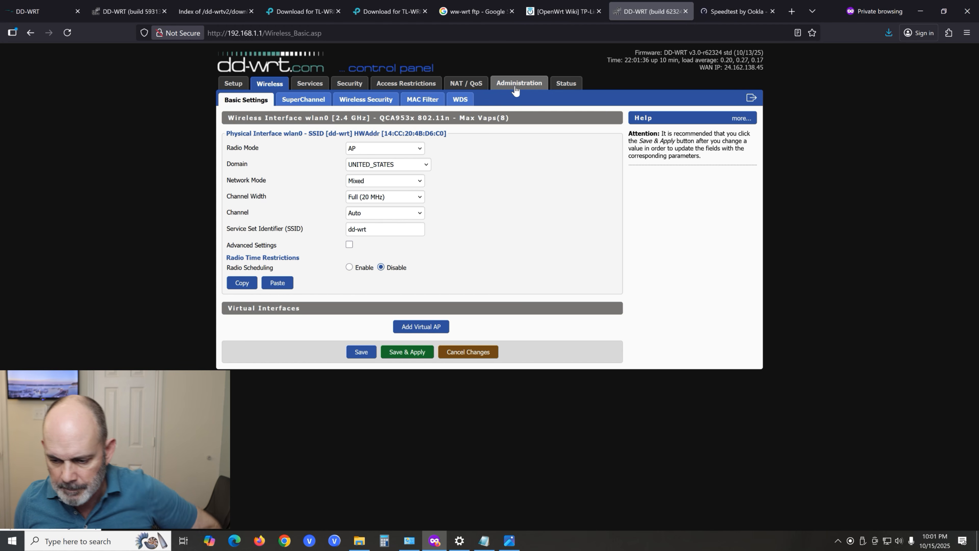
left_click(887, 541)
left_click(821, 522)
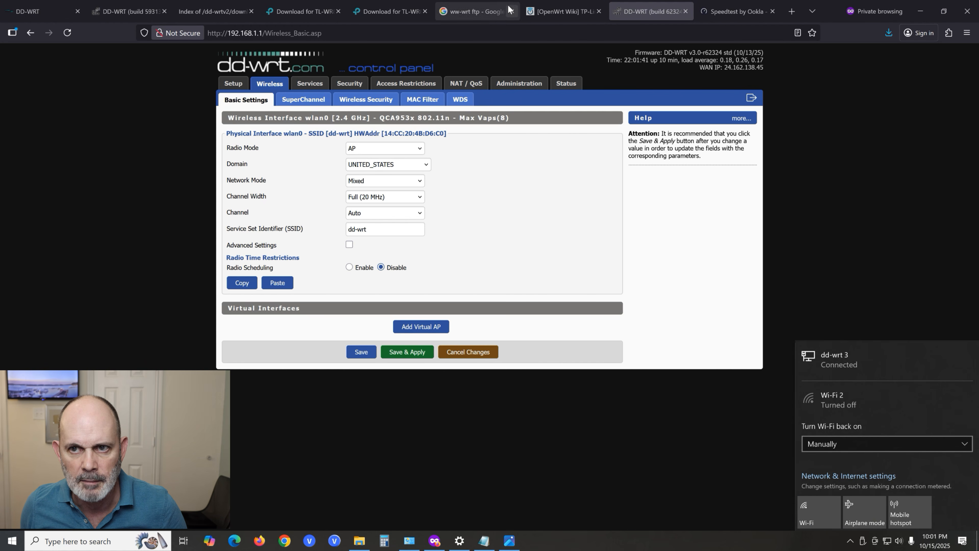
left_click(727, 12)
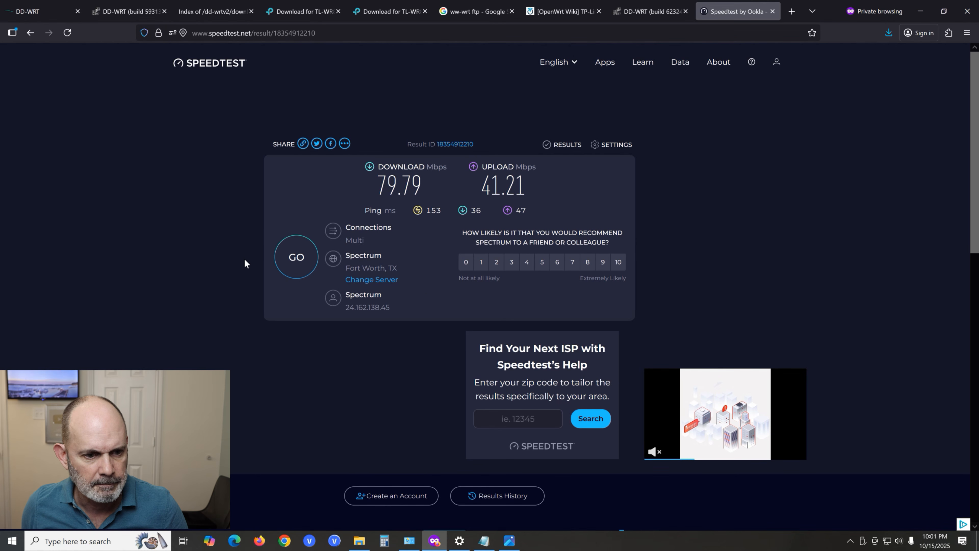
left_click(299, 264)
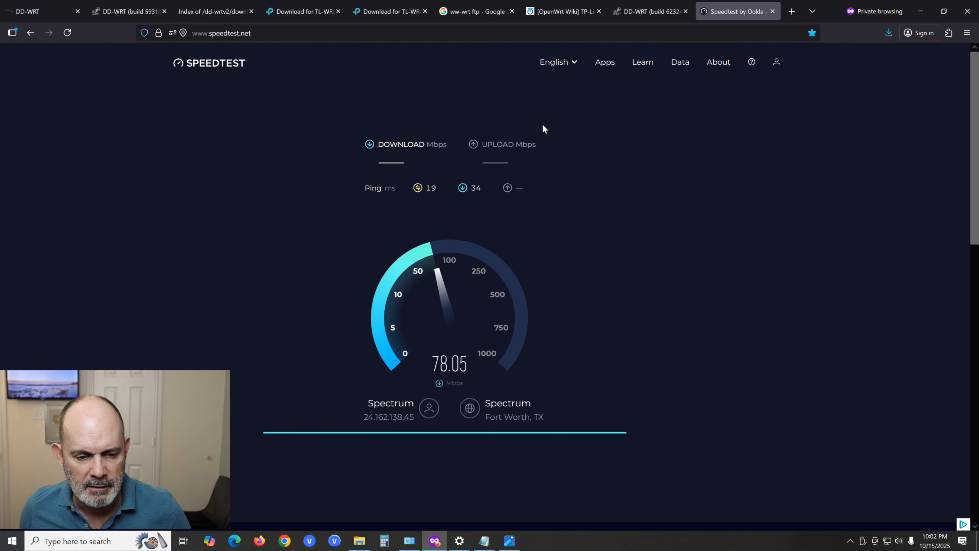
- Upgrade the router's firmware with tl-wr841nd-webflash.bin from the r62324 folder, leaving After Flashing at Do not Reset
left_click(651, 12)
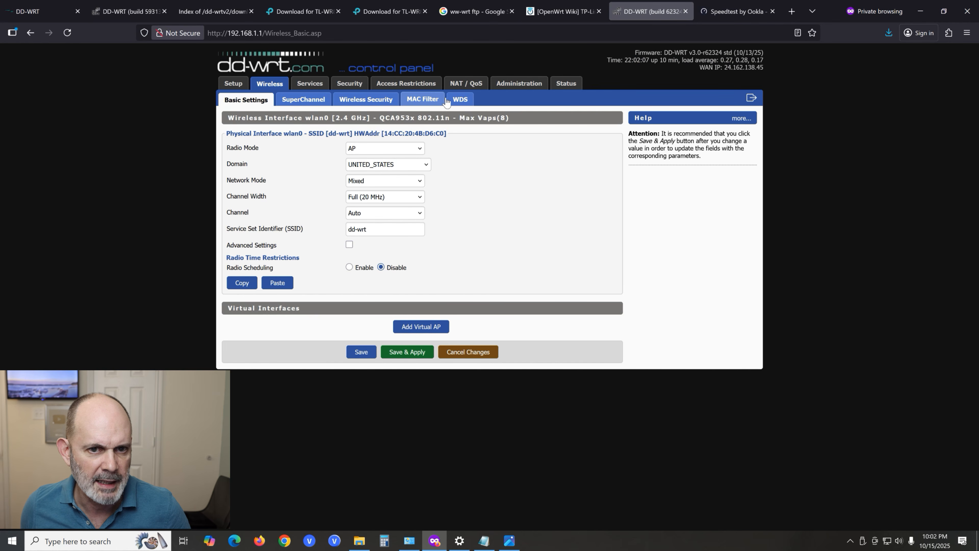
left_click(517, 87)
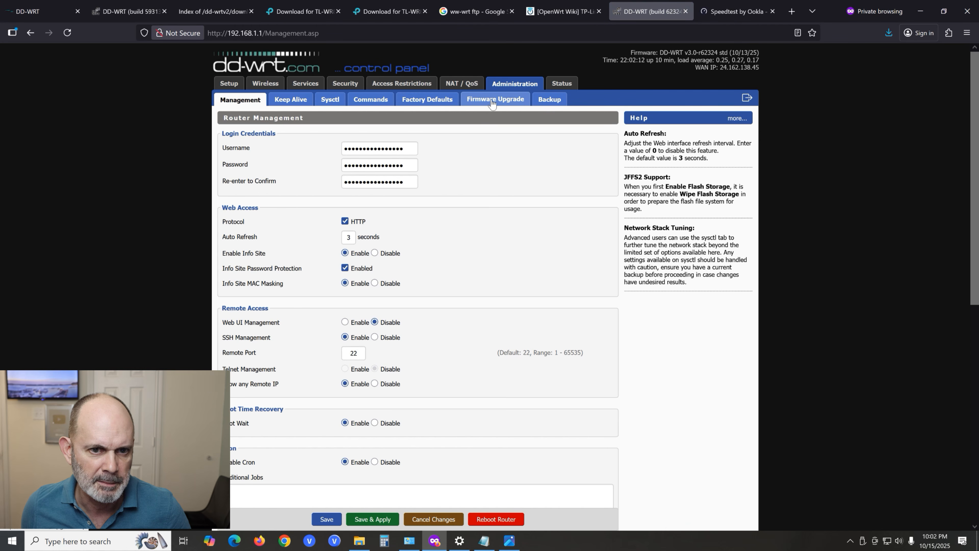
left_click(496, 99)
left_click(364, 168)
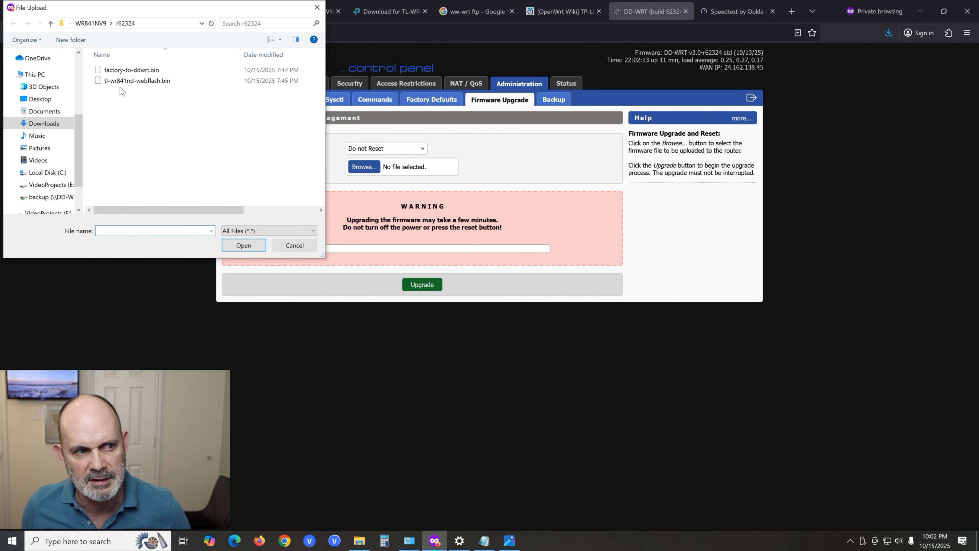
left_click(126, 82)
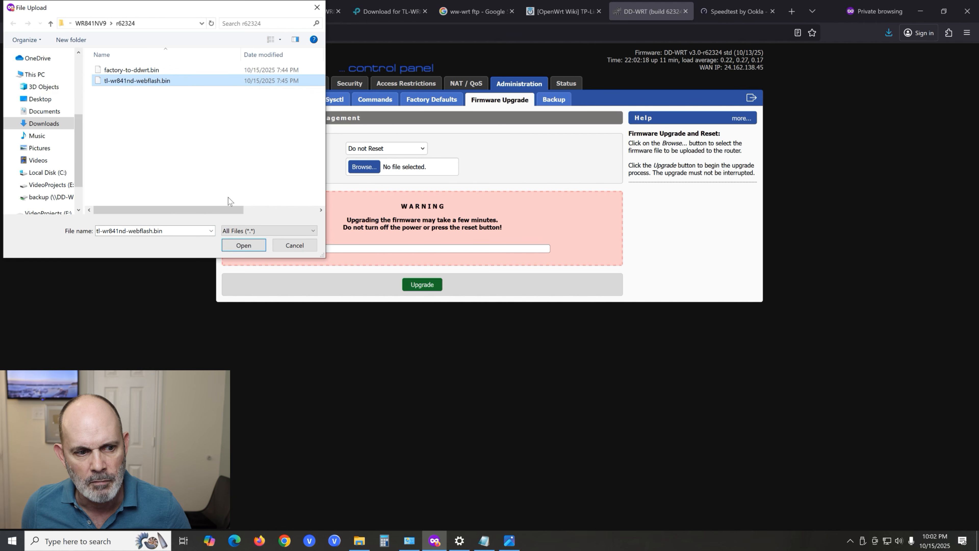
left_click(255, 249)
left_click(428, 285)
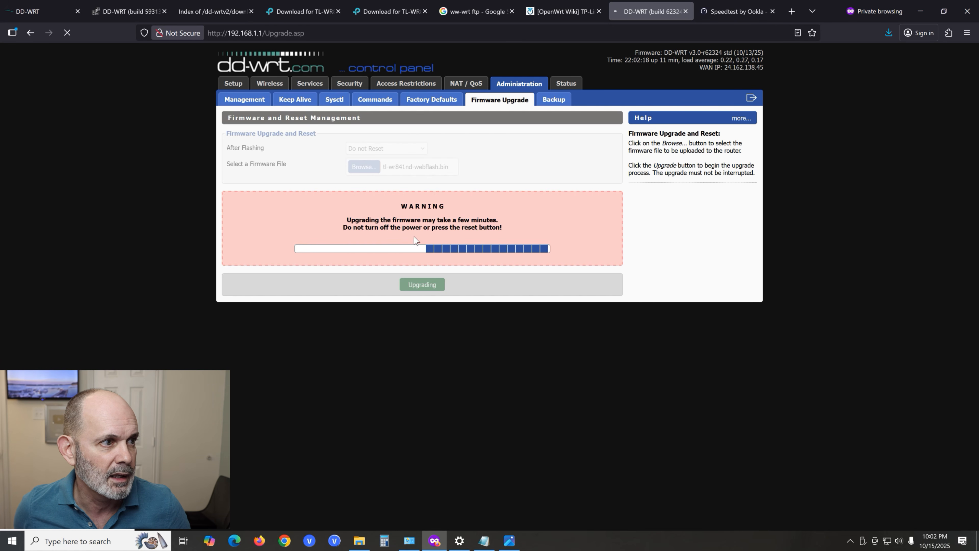
- Search the DD-WRT router database for wr841n
left_click(43, 11)
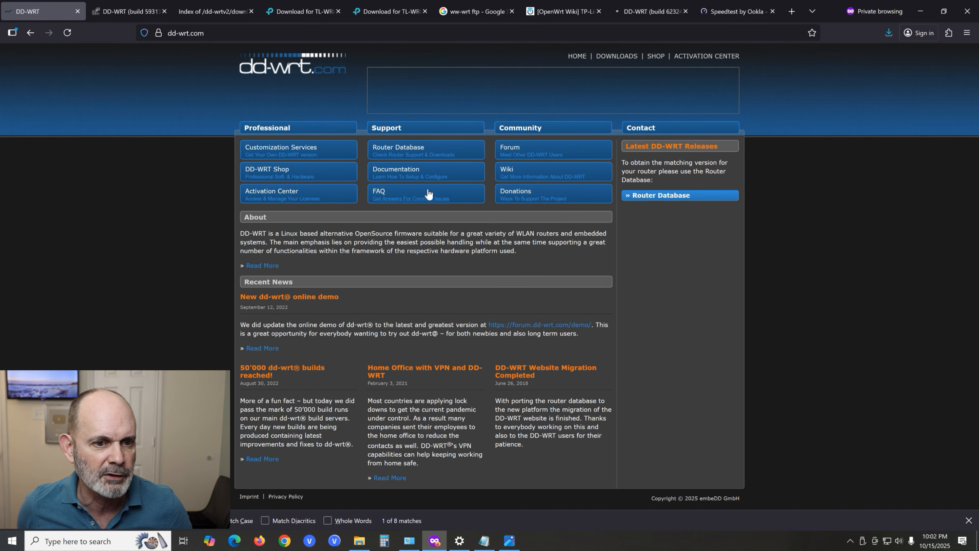
left_click(438, 153)
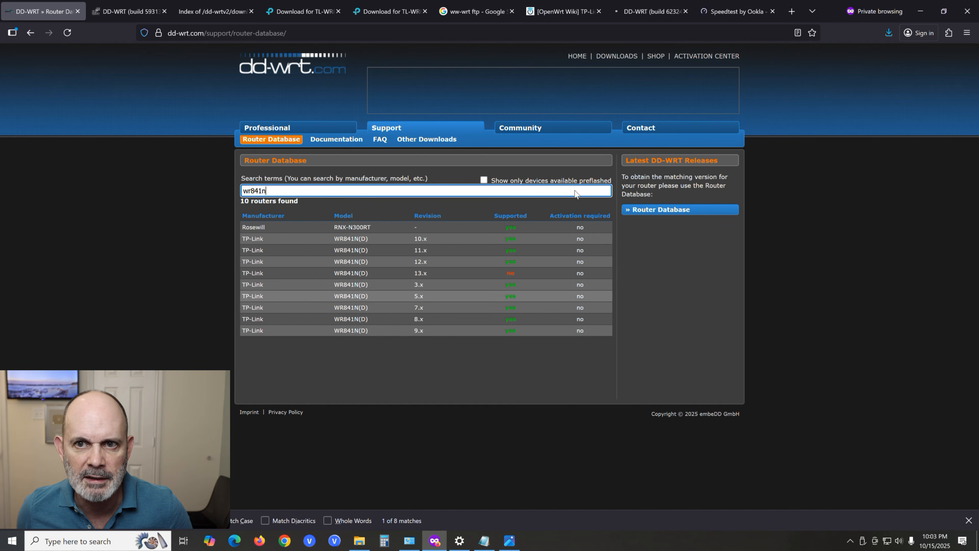
- Reopen the router's control panel at 192.168.1.1 after the reboot and view its administration management settings
left_click(655, 11)
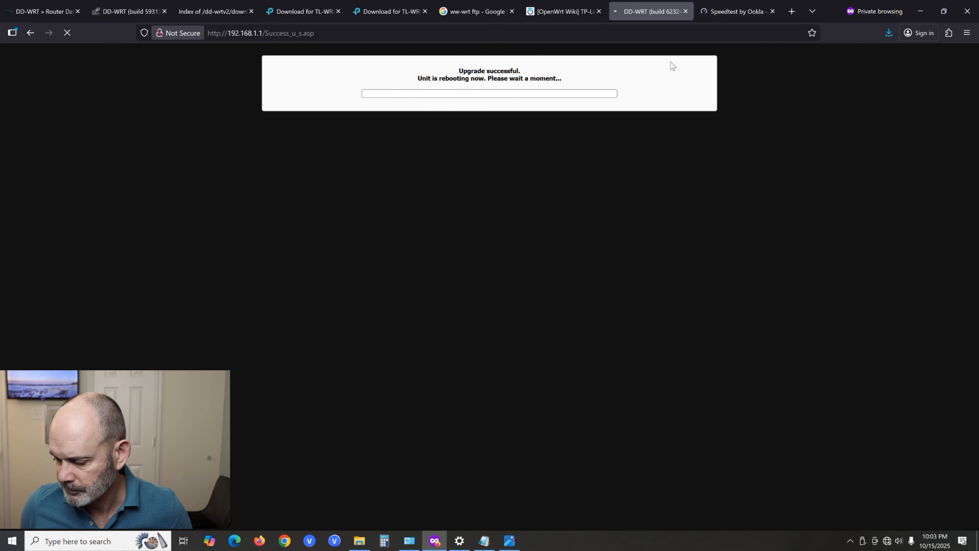
left_click(68, 32)
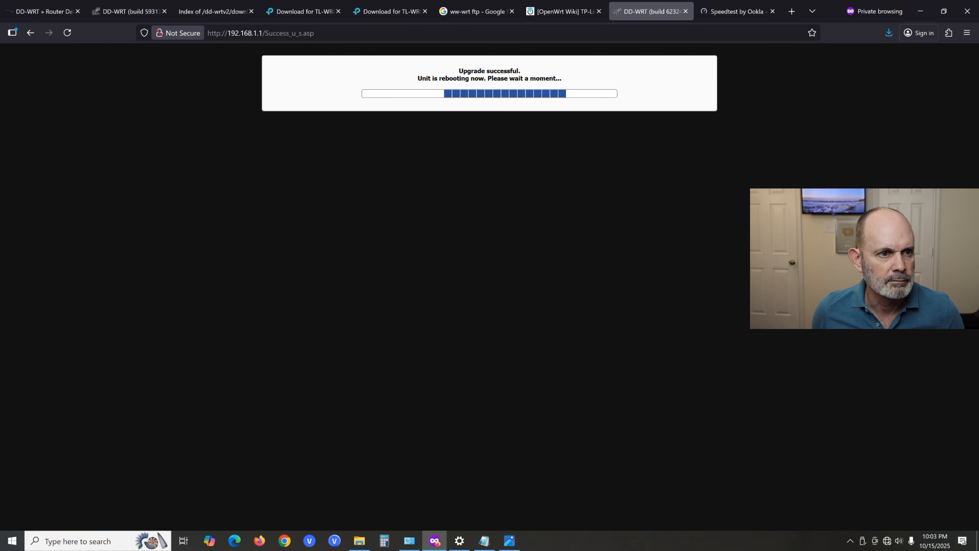
left_click(235, 35)
left_click(246, 58)
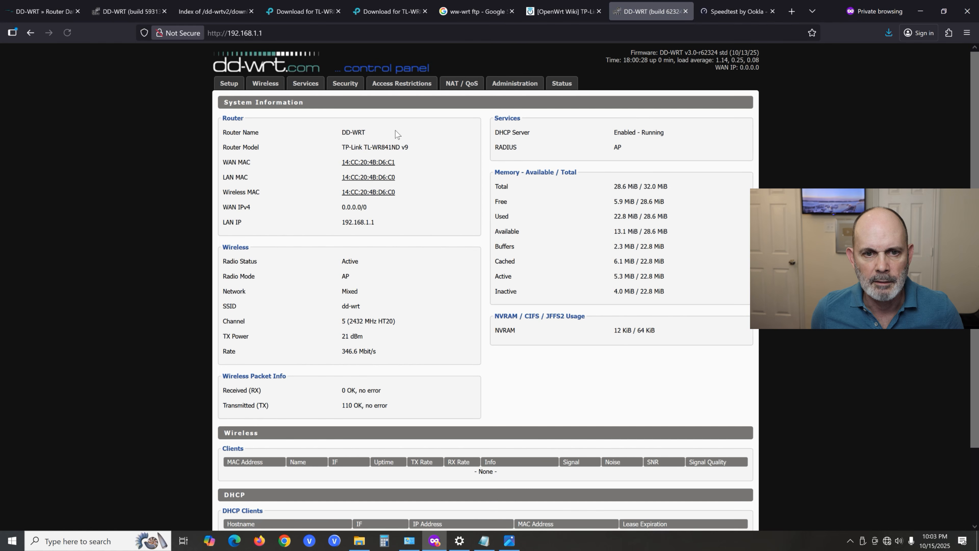
left_click(515, 86)
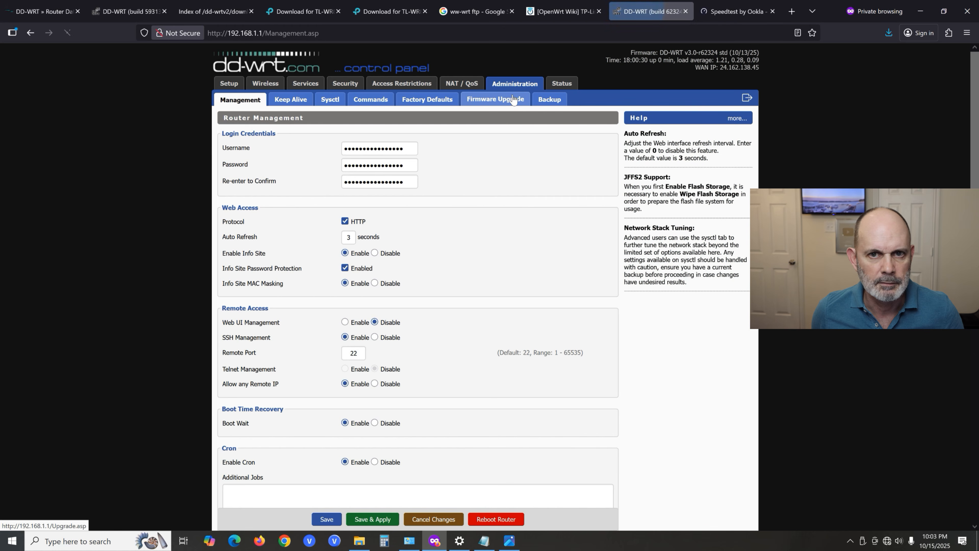
- Repeat the wired Speedtest against the Spectrum Fort Worth server following the webflash upgrade
left_click(744, 12)
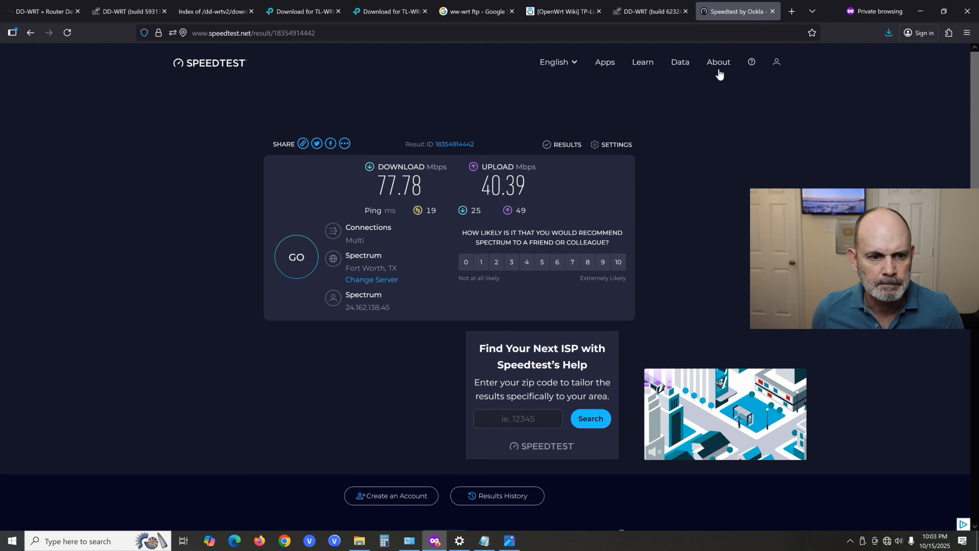
left_click(304, 270)
left_click(304, 270)
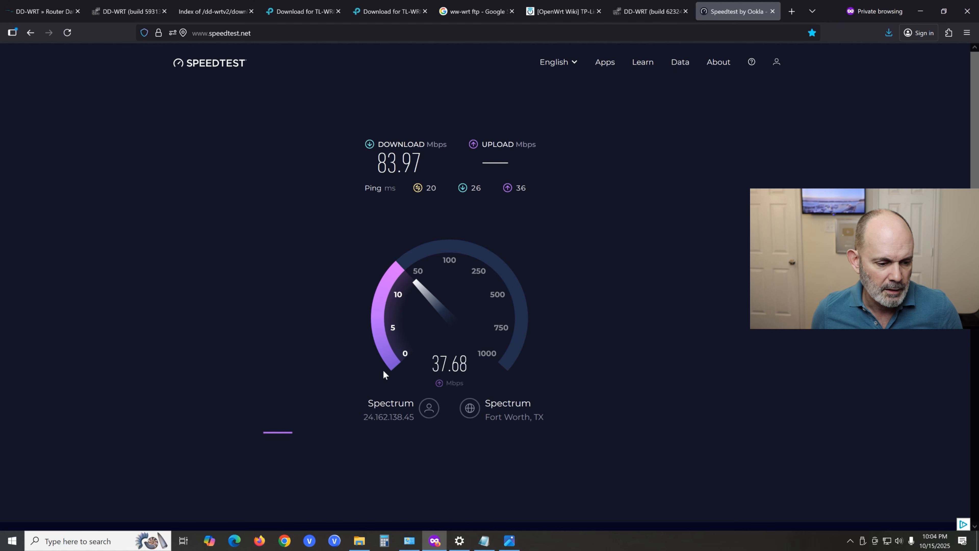
- Open speedtest.net in a Chrome Incognito window and start a speed test against the Spectrum server in Fort Worth, TX
right_click(289, 543)
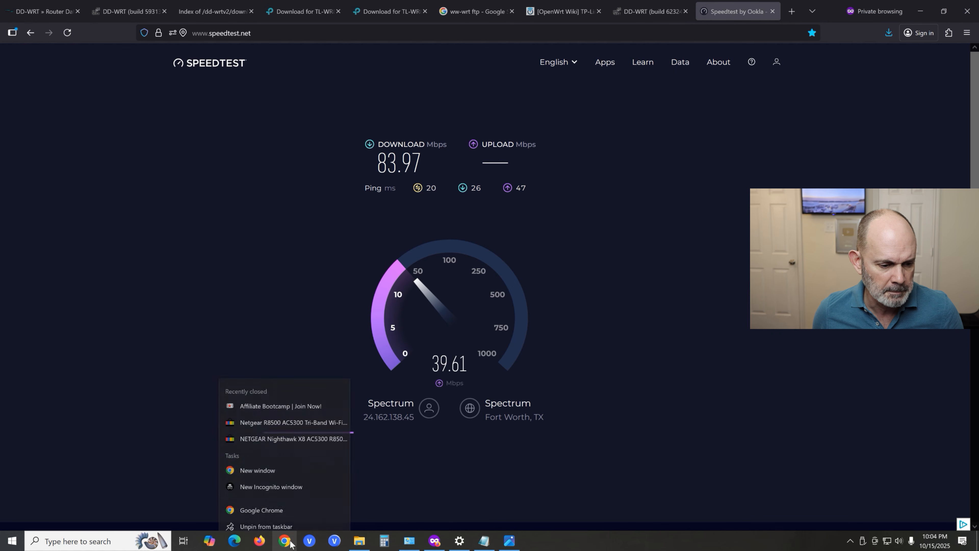
left_click(264, 484)
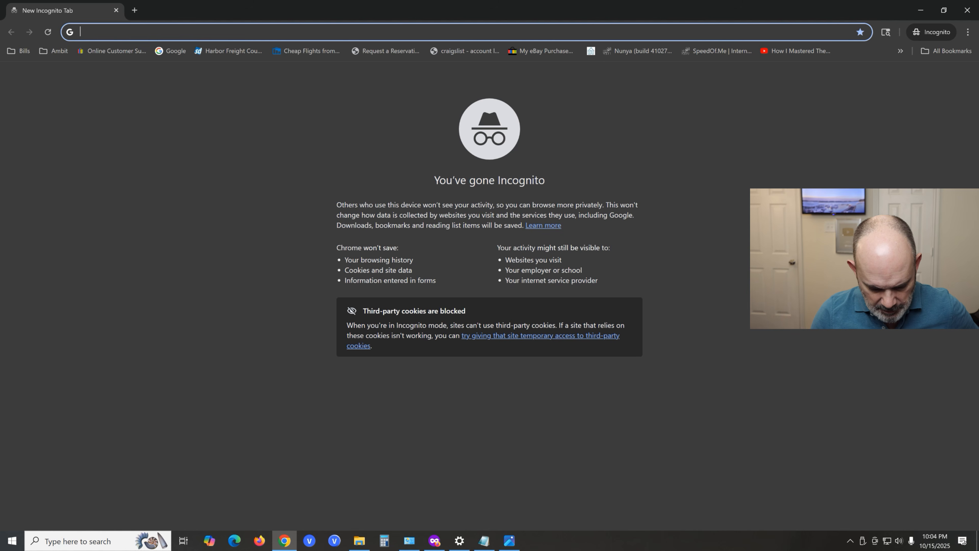
type("speedtest.net")
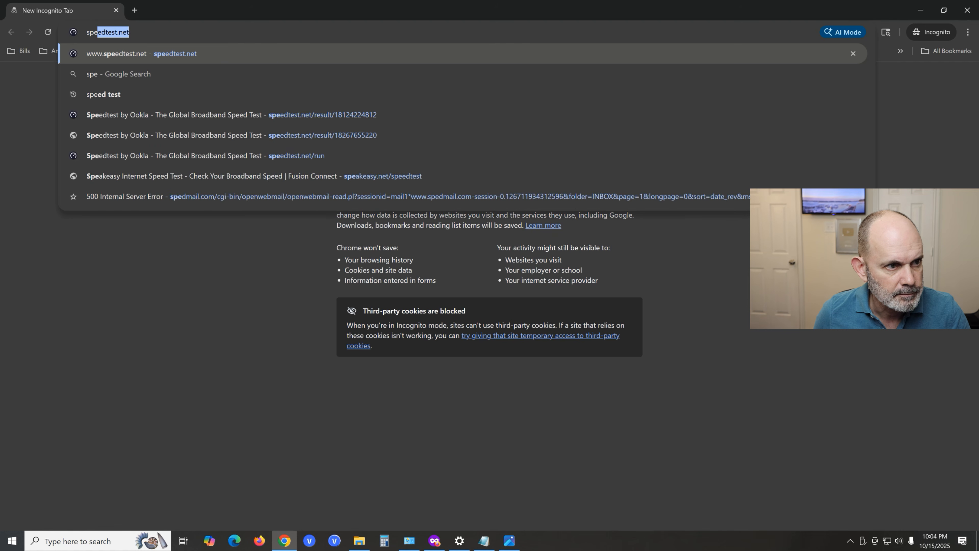
left_click(158, 54)
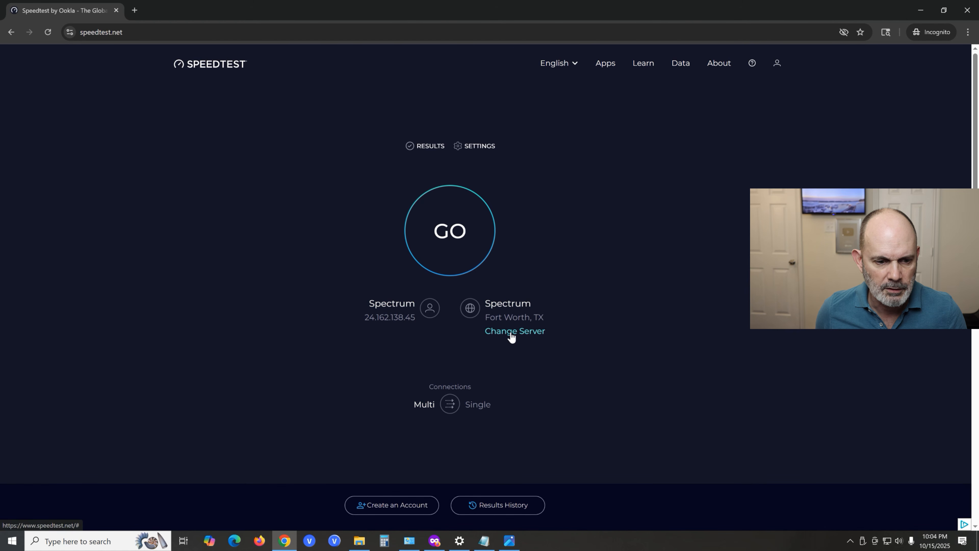
left_click(511, 332)
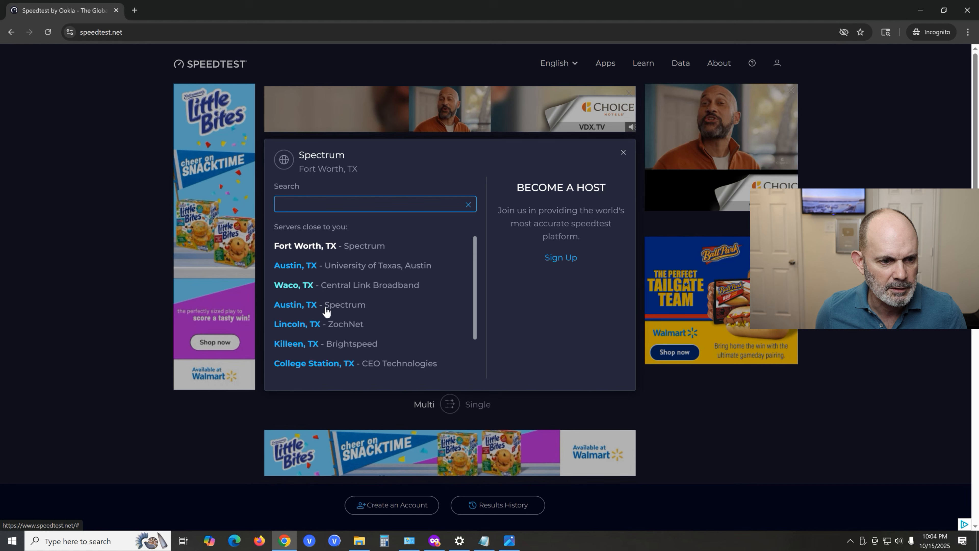
left_click(339, 246)
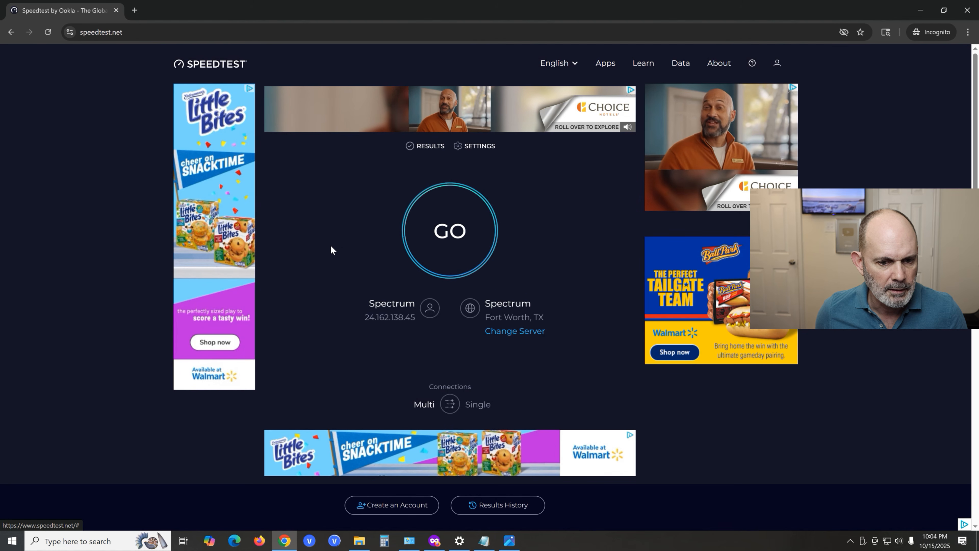
left_click(446, 229)
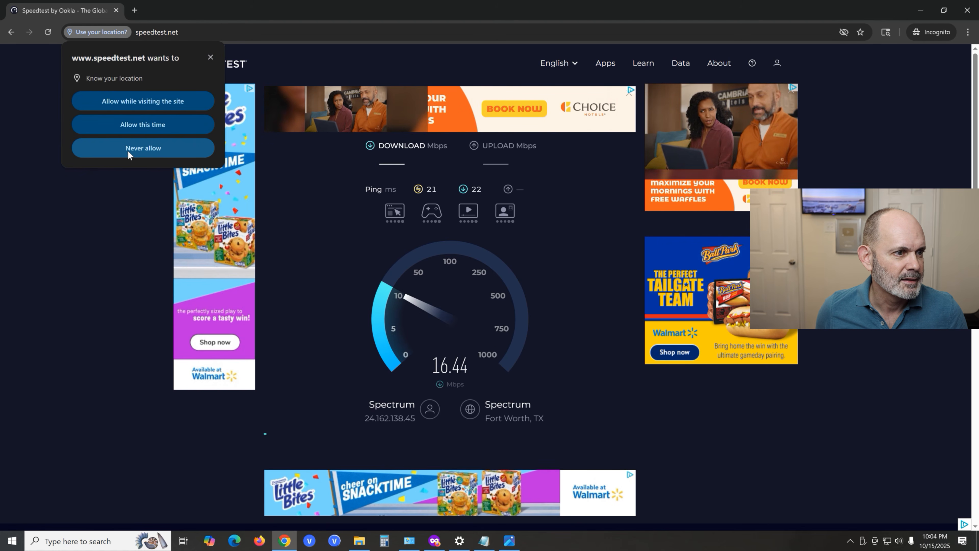
- Allow Speedtest location access while visiting the site in Chrome, and check the running test against the earlier Firefox result
left_click(136, 104)
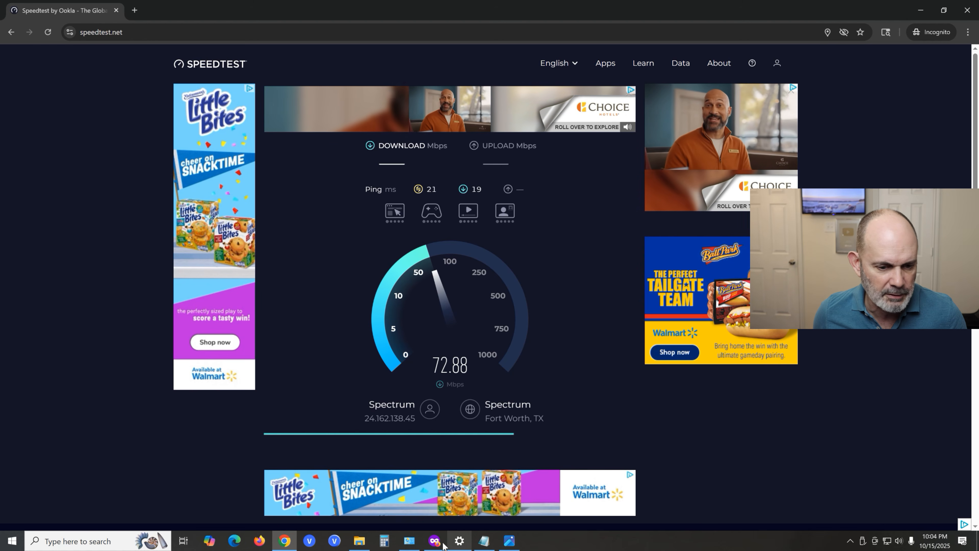
left_click(434, 542)
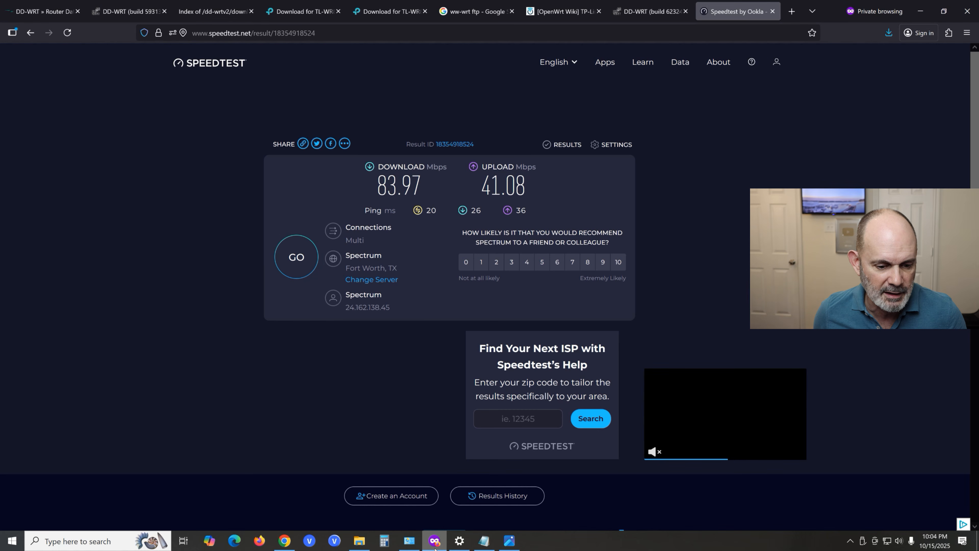
left_click(435, 542)
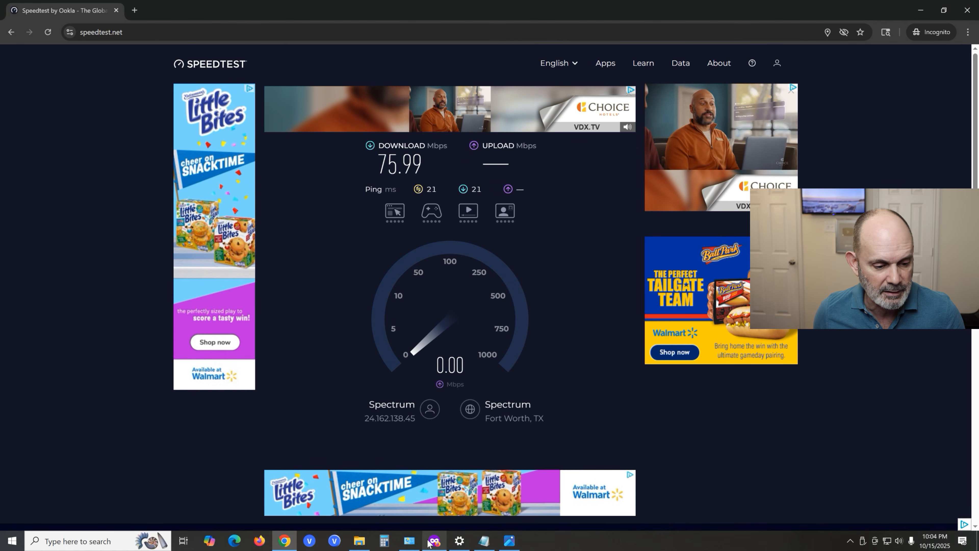
- Open a new Microsoft Edge InPrivate window and maximize it
right_click(235, 541)
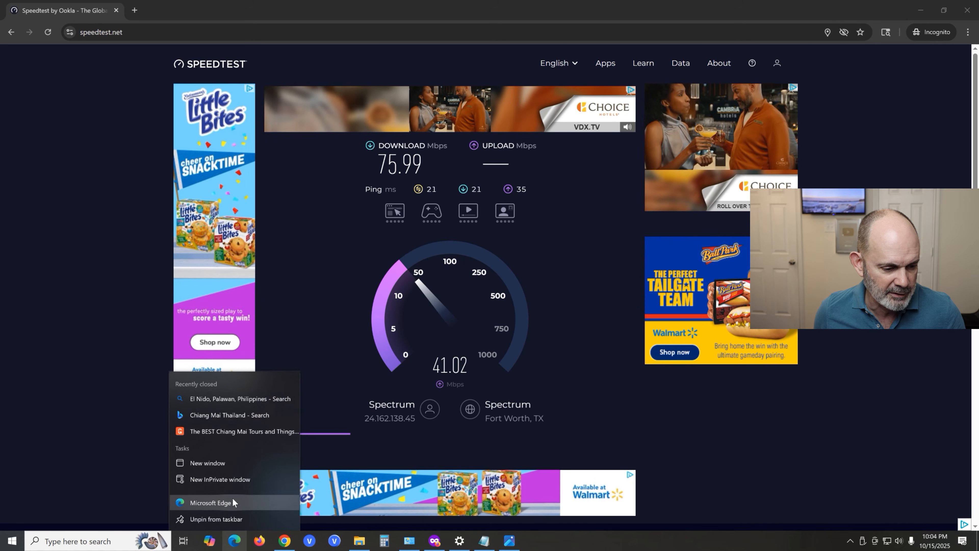
left_click(234, 480)
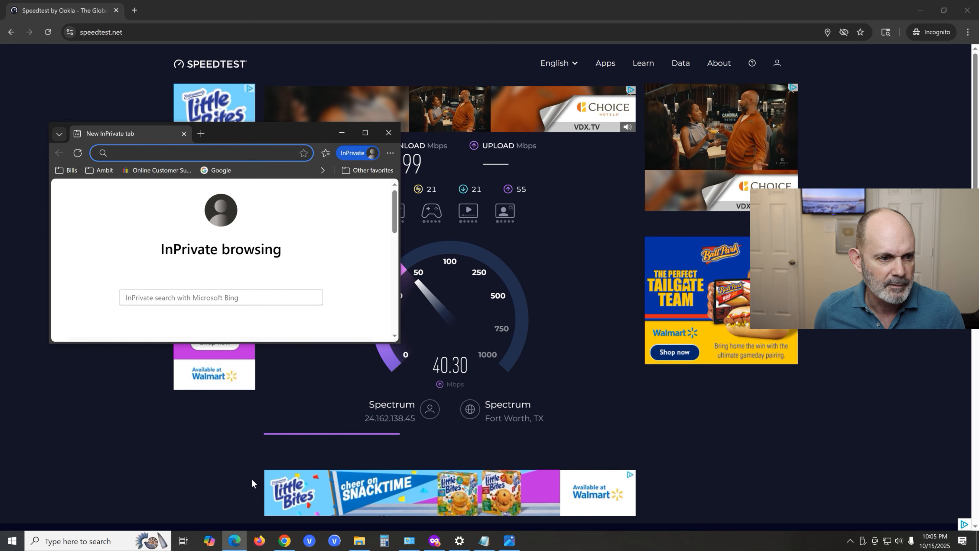
left_click(364, 133)
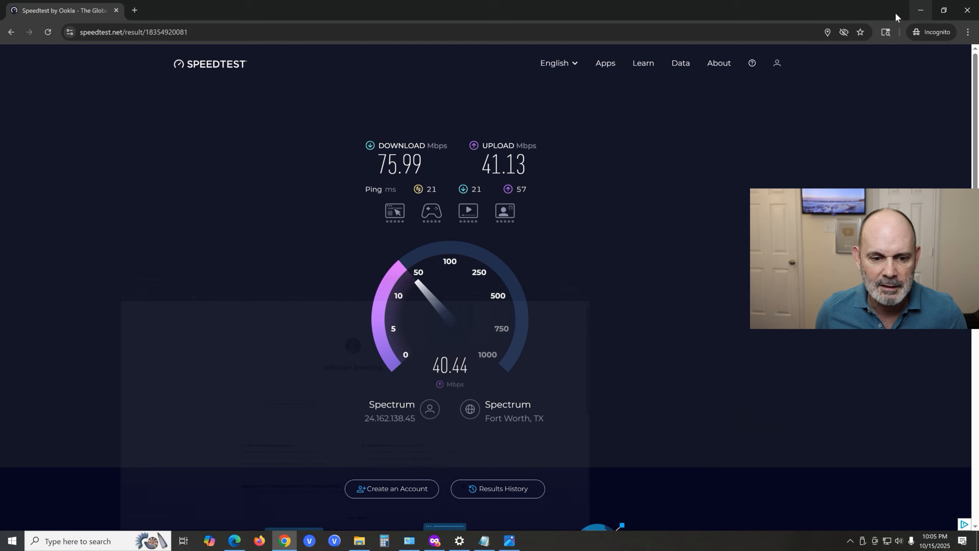
- Set the Edge window aside, compare the finished Chrome speed test with the Firefox result, and minimize Chrome
left_click(921, 9)
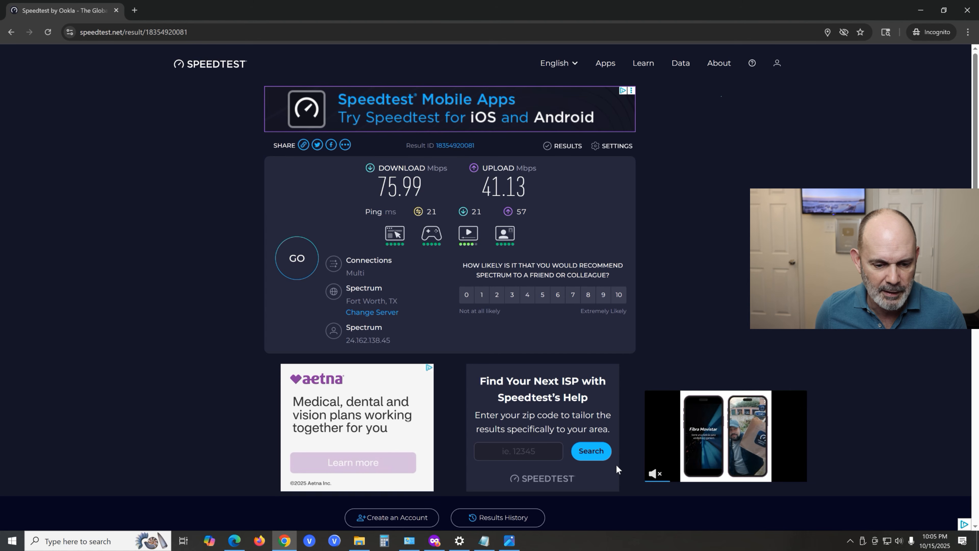
left_click(434, 544)
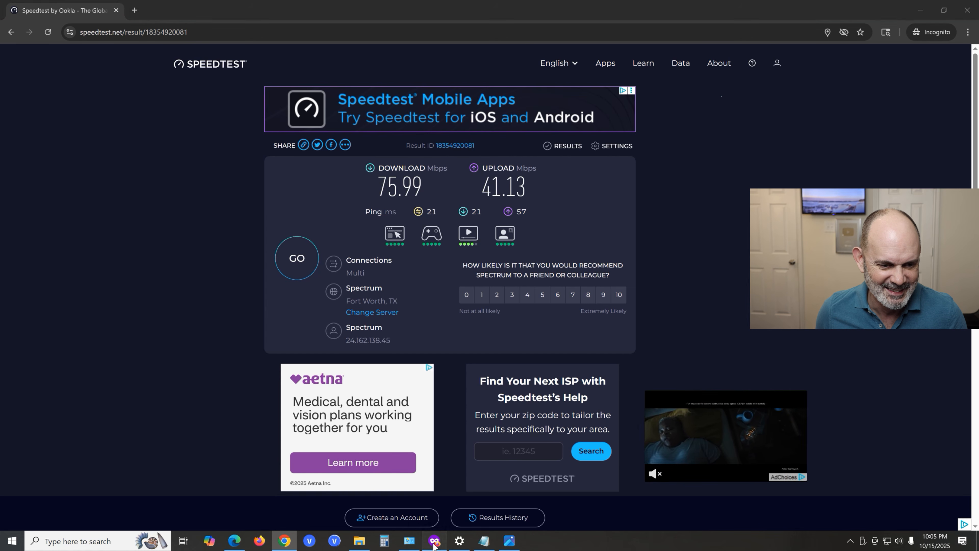
left_click(433, 544)
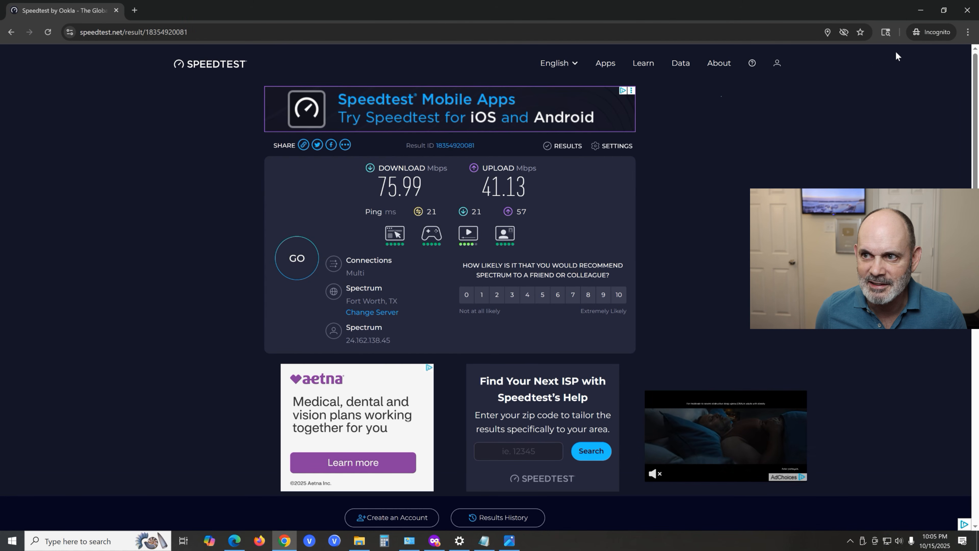
left_click(921, 10)
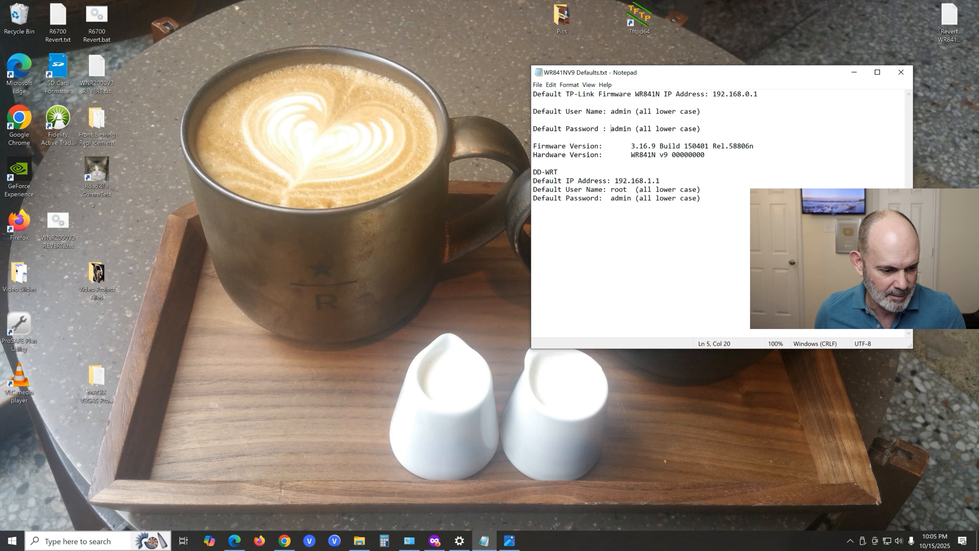
- Run a wired speed test on speedtest.net in the Edge InPrivate window, allowing the site to know the location
left_click(233, 541)
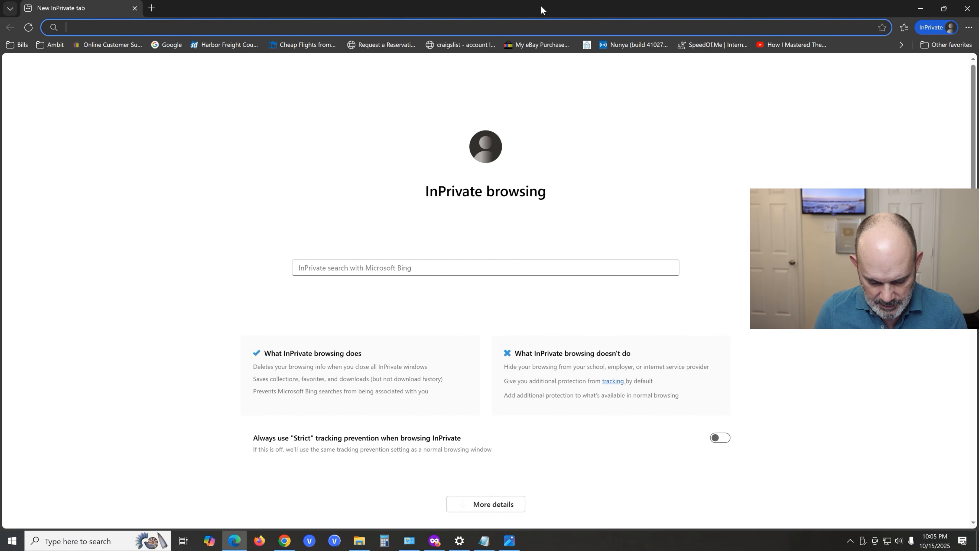
type("speedtest.net")
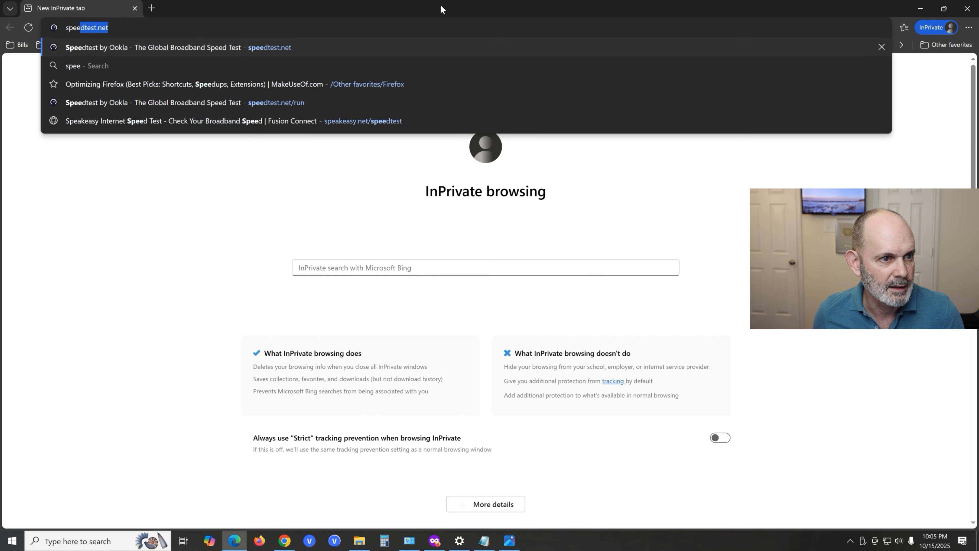
left_click(300, 48)
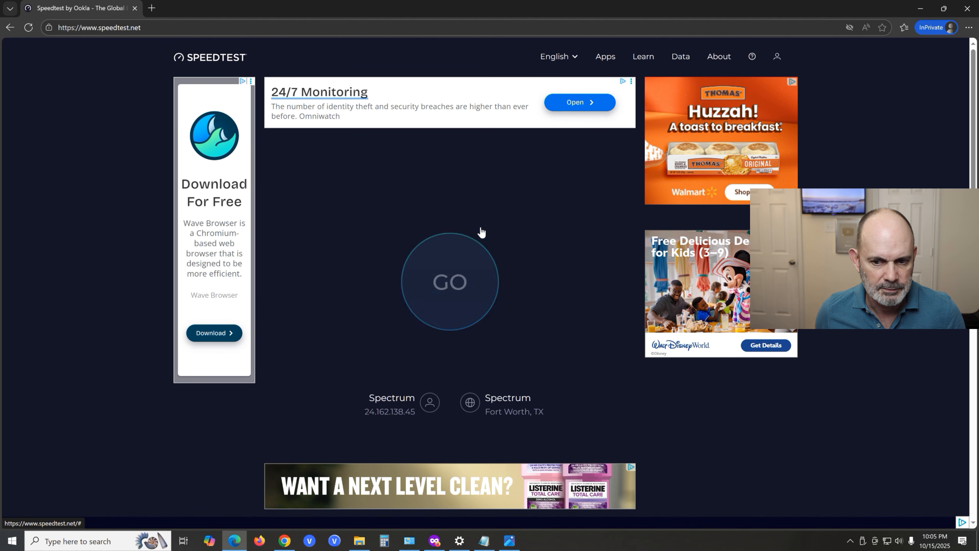
left_click(479, 231)
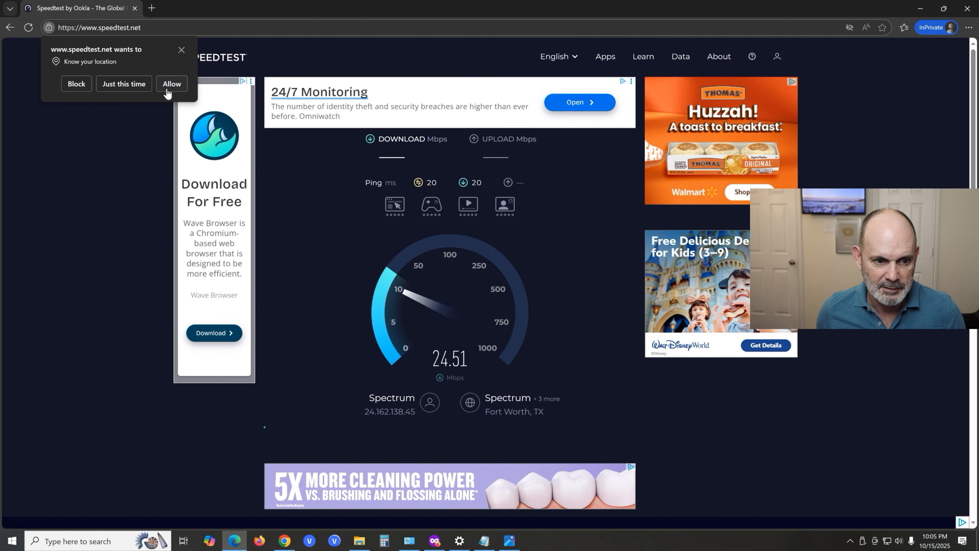
left_click(172, 84)
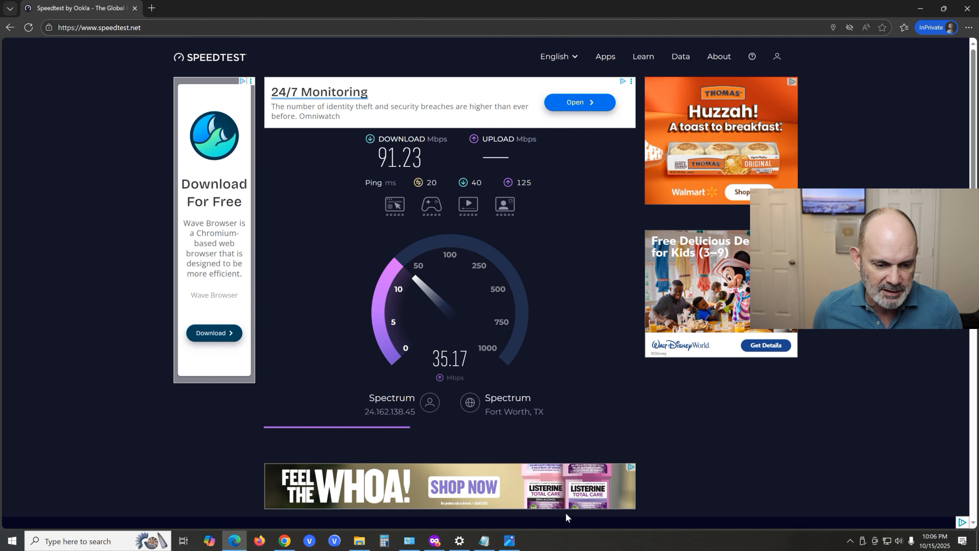
- Switch to the Firefox private window and repeat the wired speed test there
mouse_move(437, 543)
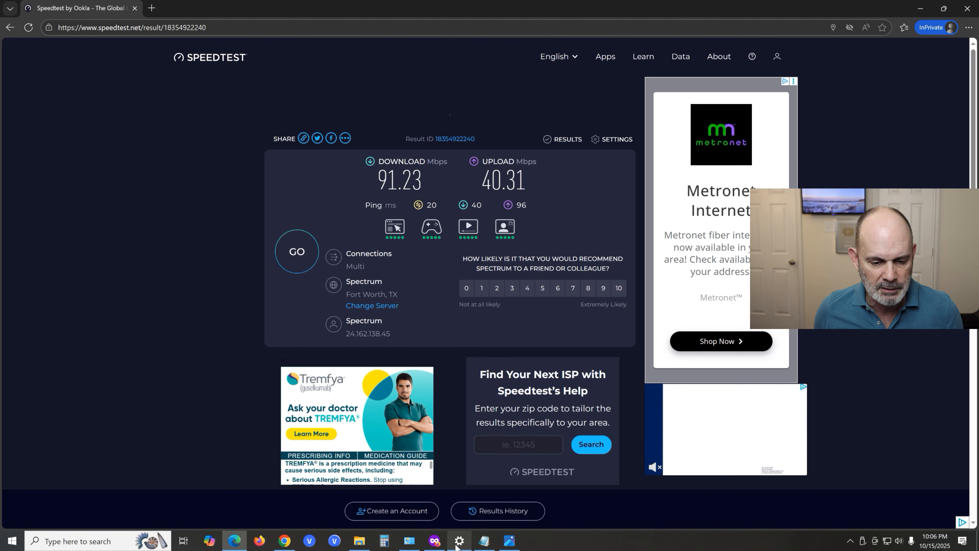
left_click(433, 541)
left_click(296, 257)
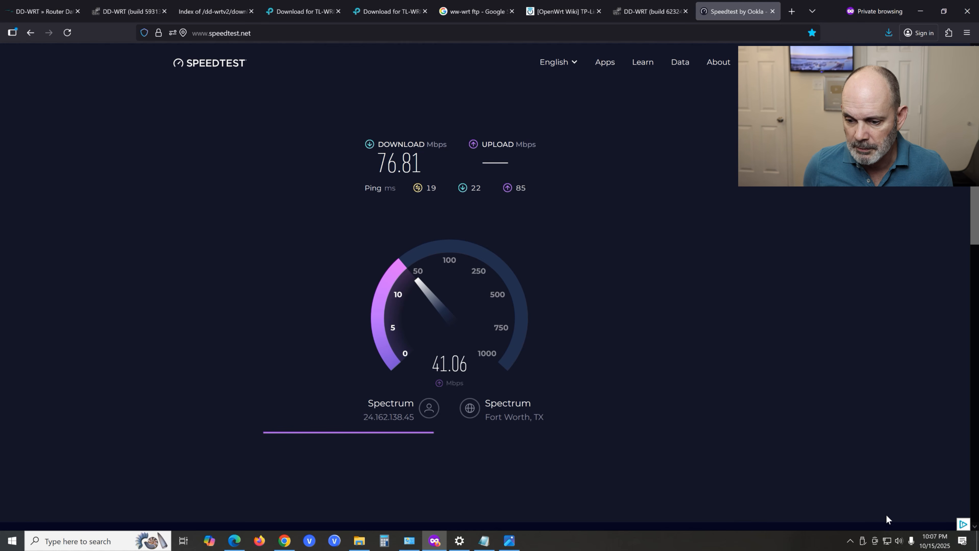
- Turn on the computer's Wi-Fi to join the dd-wrt network and rerun the Edge speed test over the wireless connection
left_click(888, 544)
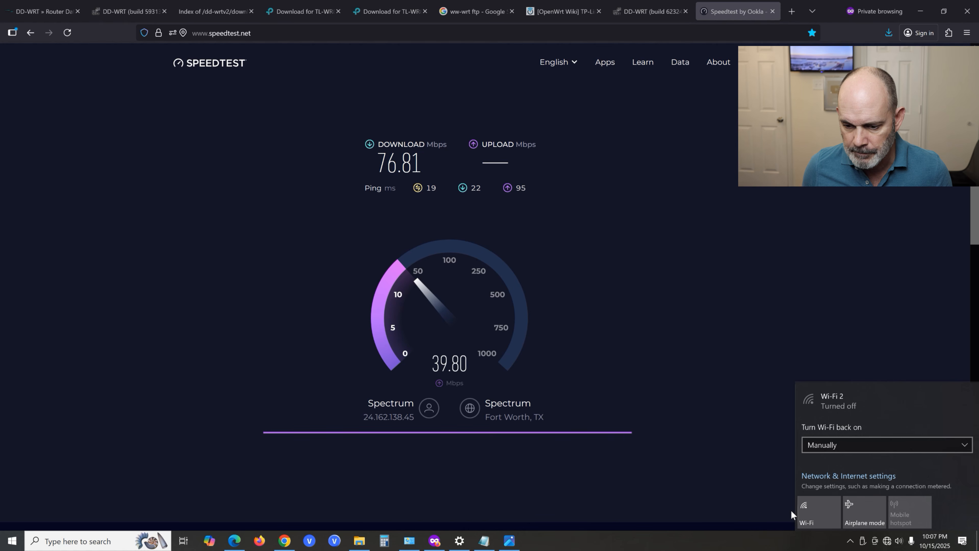
left_click(817, 507)
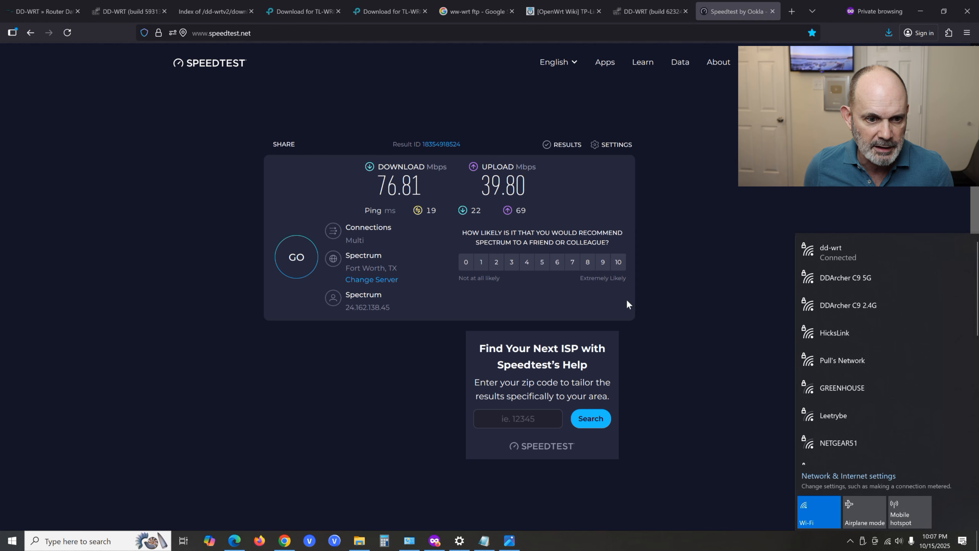
left_click(678, 312)
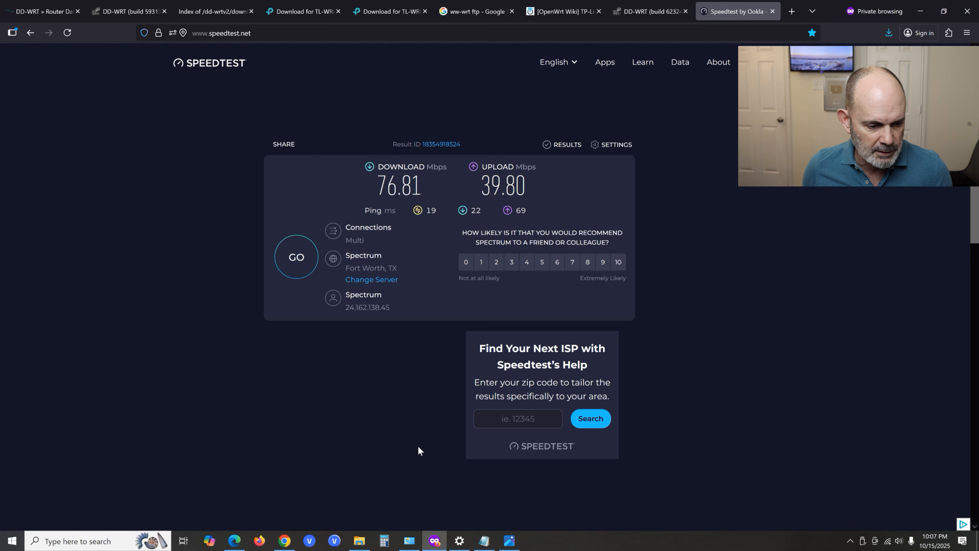
left_click(234, 540)
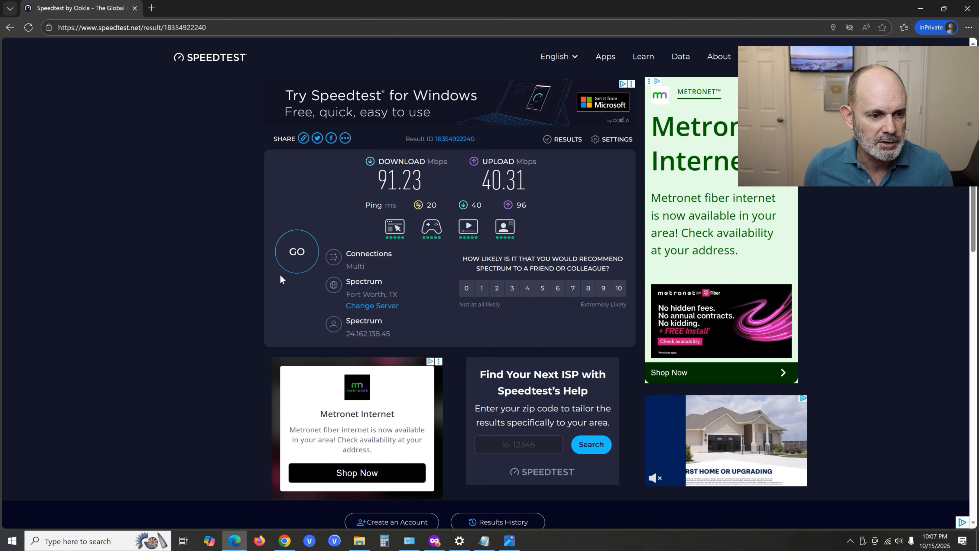
left_click(308, 265)
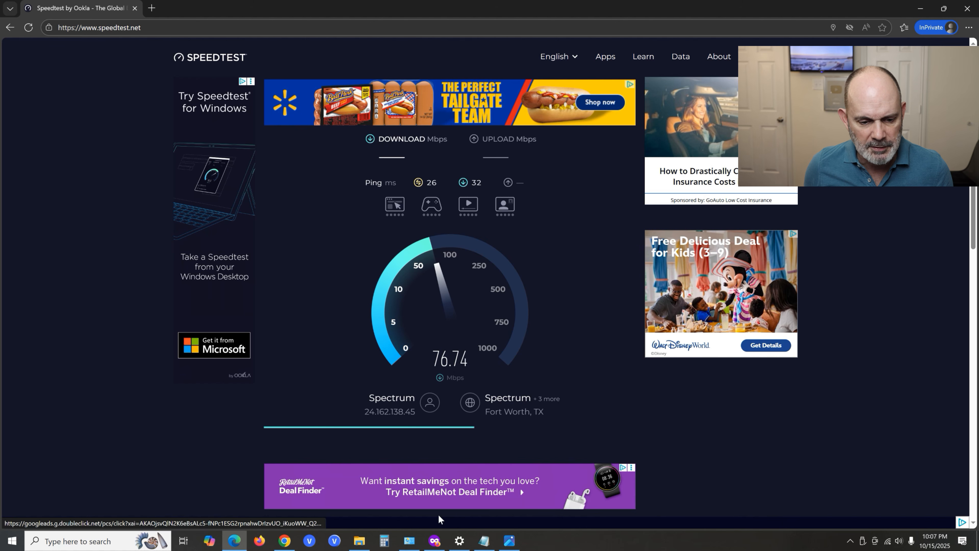
- Return to the DD-WRT control panel in Firefox and set the wireless network mode to N Only - 2.4 GHz
left_click(435, 539)
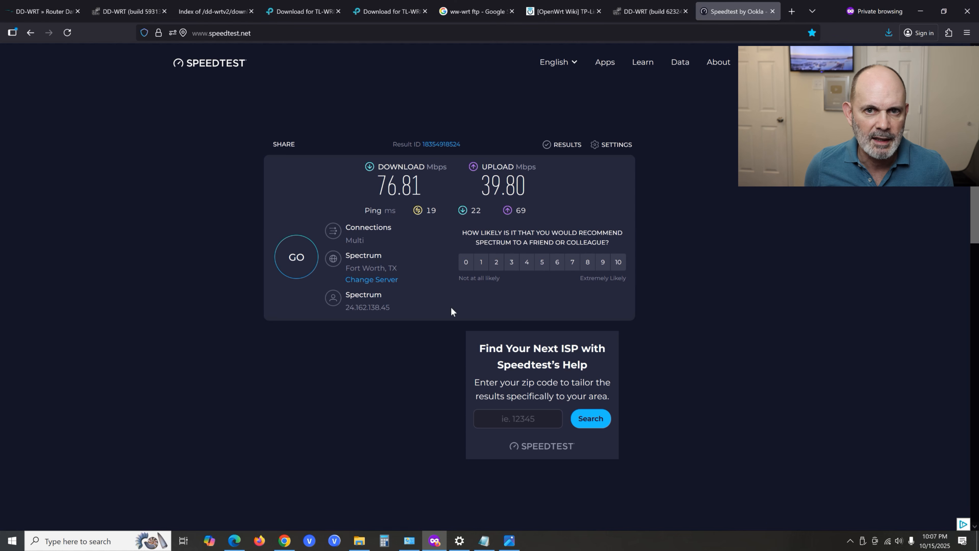
left_click(653, 13)
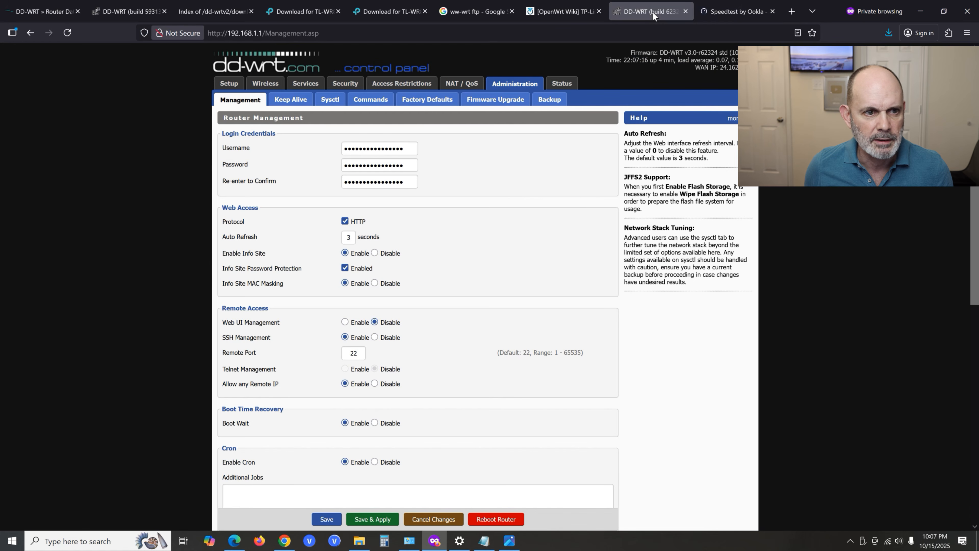
left_click(231, 86)
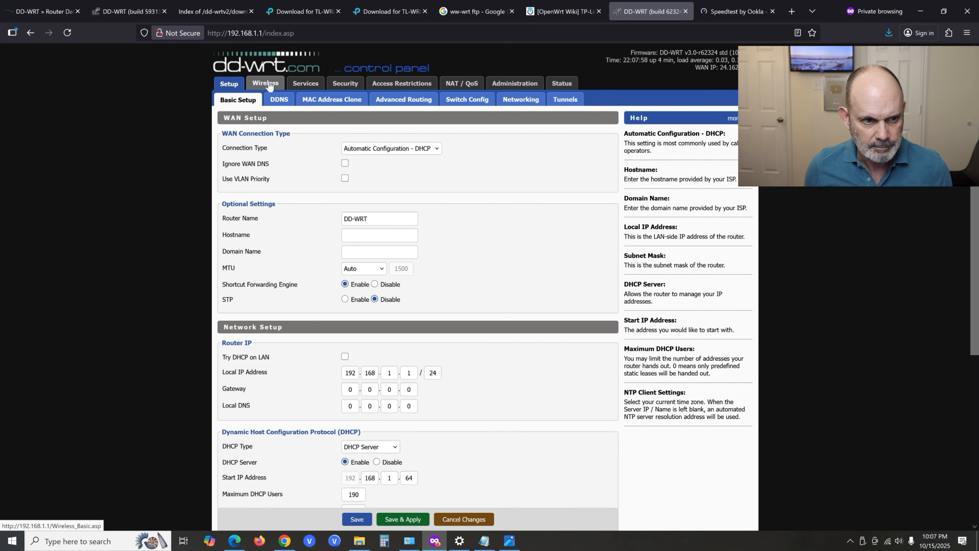
left_click(265, 83)
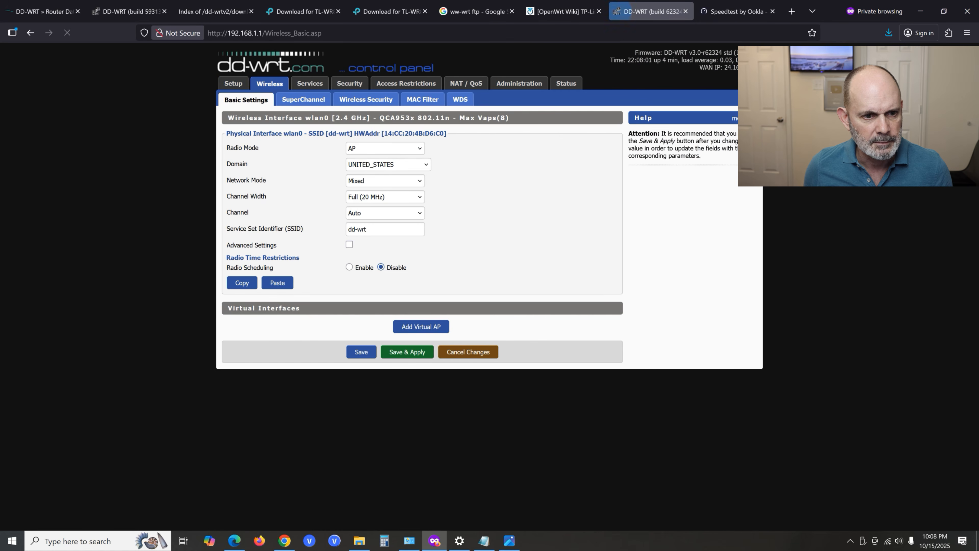
left_click(420, 182)
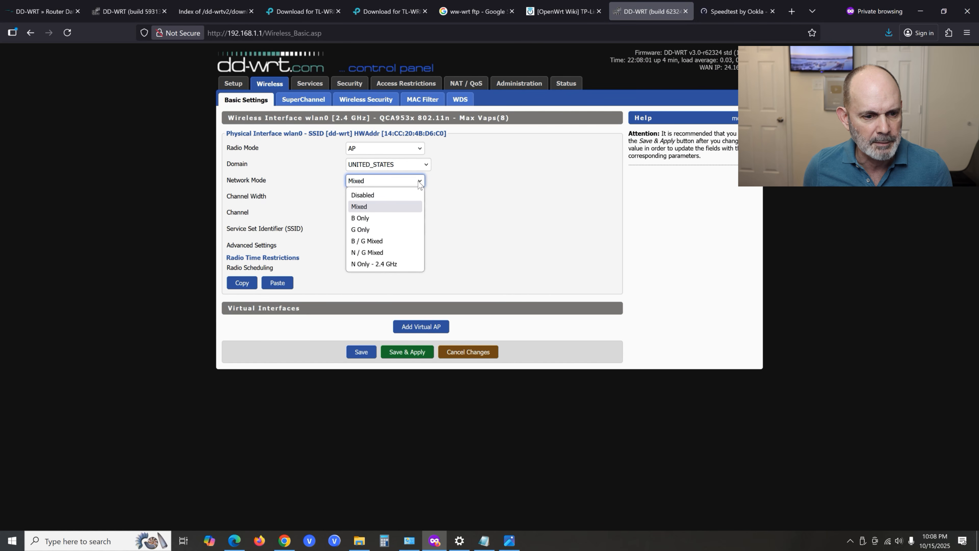
left_click(397, 265)
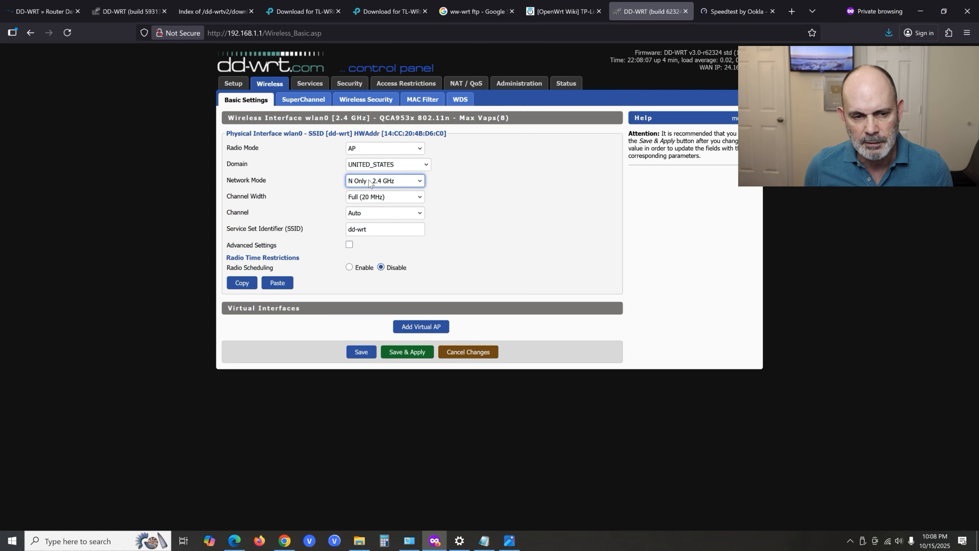
- Set the wireless channel width to Wide (40 MHz), then save and apply the wireless settings
left_click(417, 199)
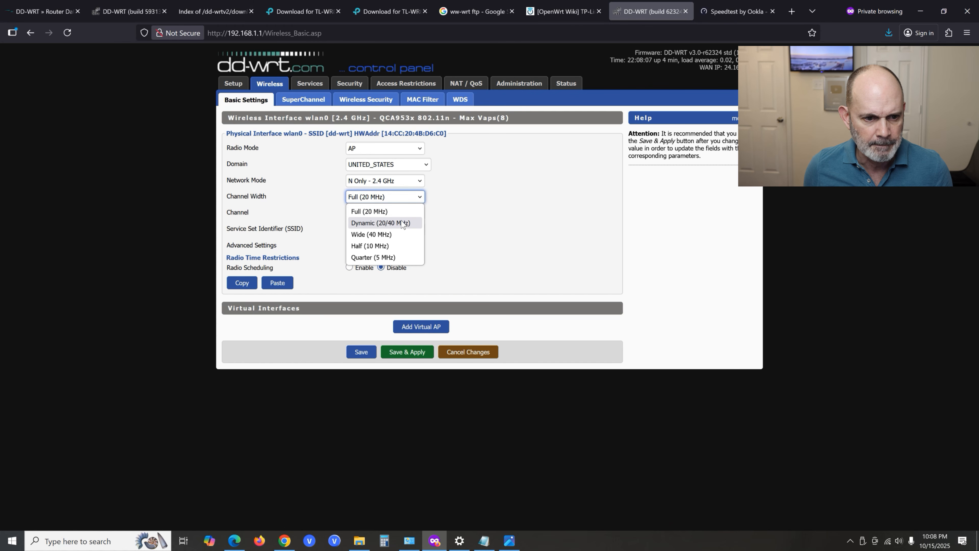
left_click(397, 234)
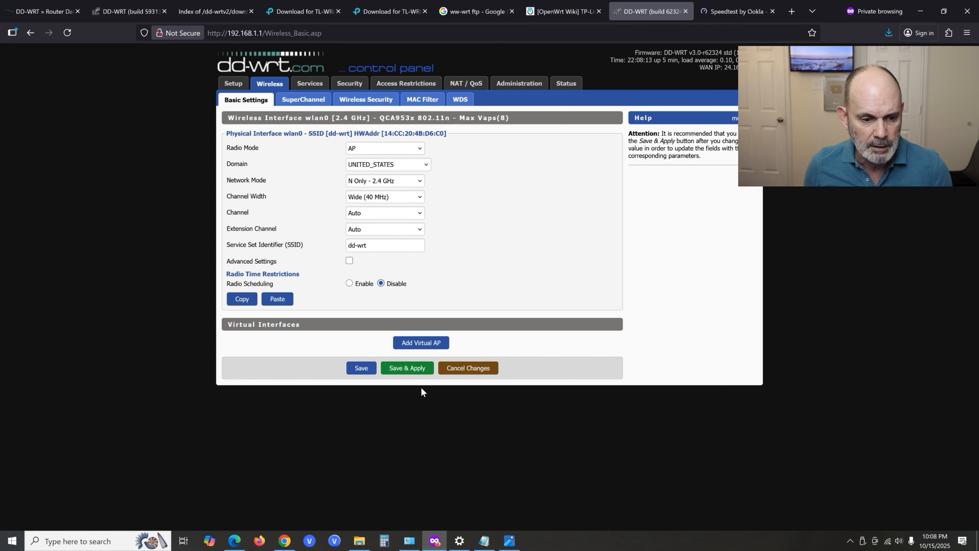
left_click(401, 368)
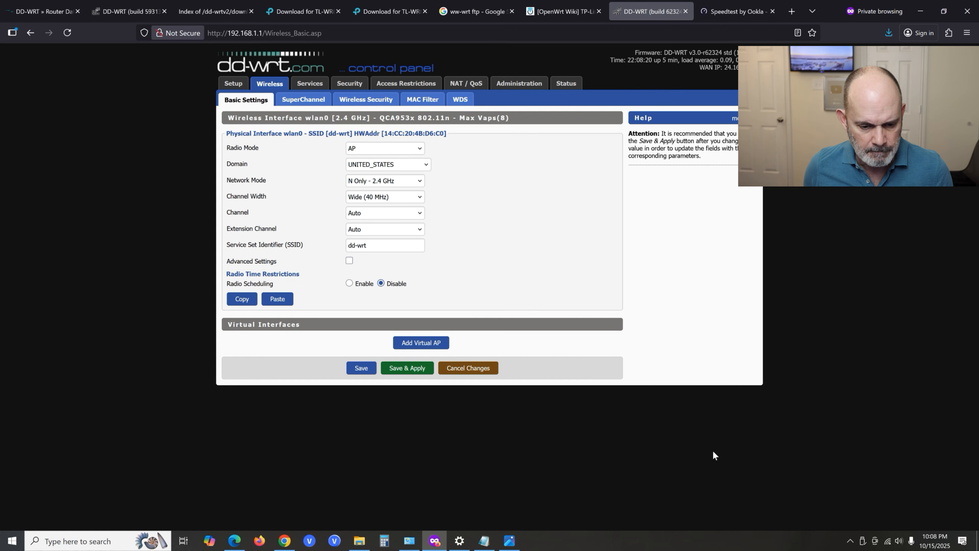
- Turn the computer's Wi-Fi off and back on, and look through the available networks for dd-wrt
left_click(890, 541)
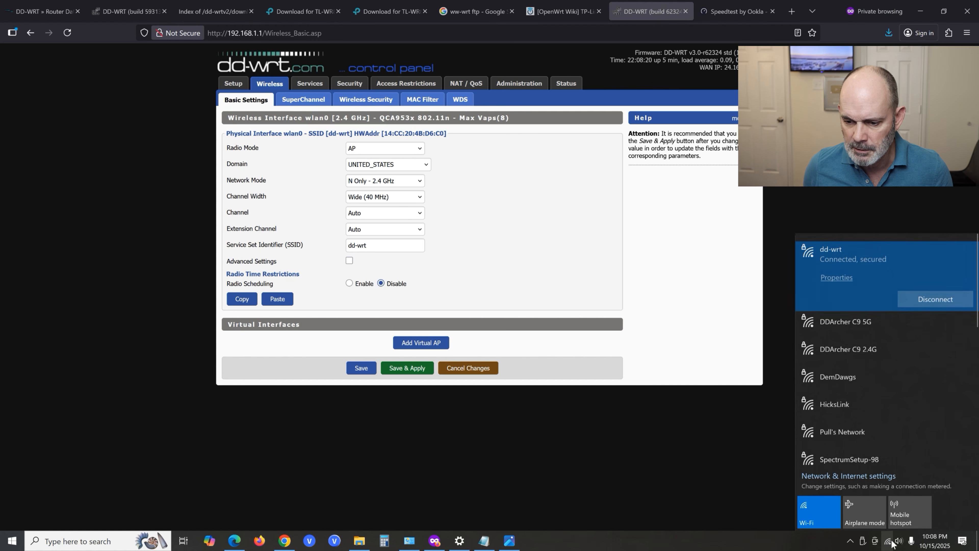
left_click(827, 517)
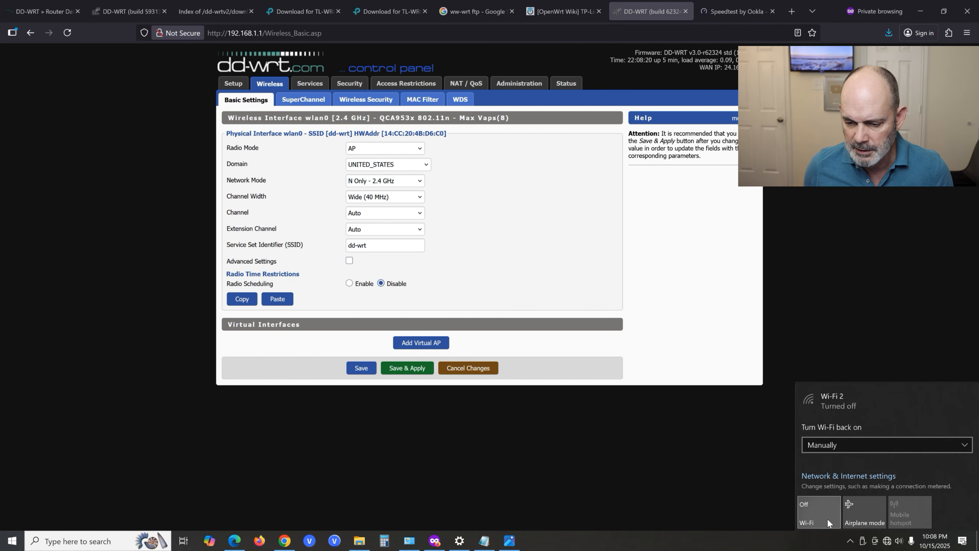
left_click(827, 518)
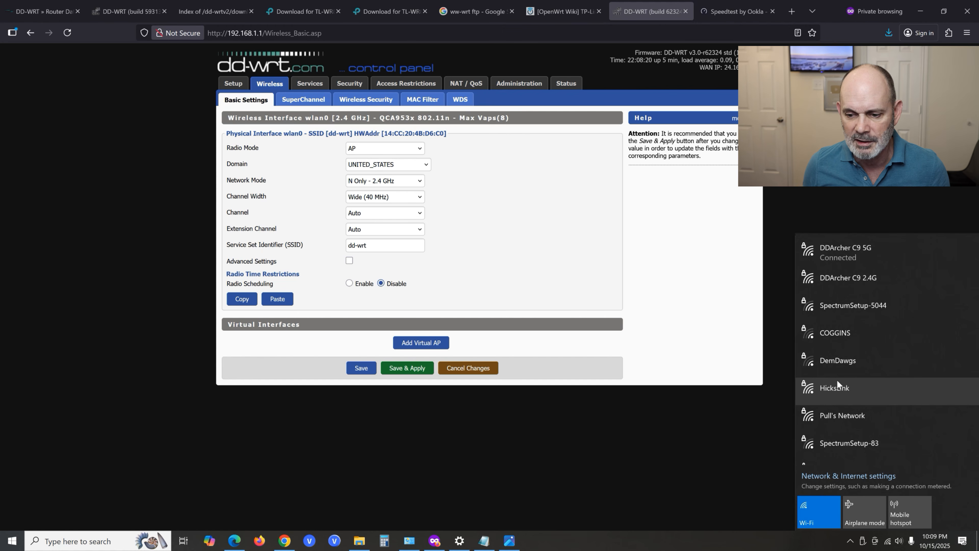
scroll(810, 418, "down", 3)
scroll(810, 417, "up", 3)
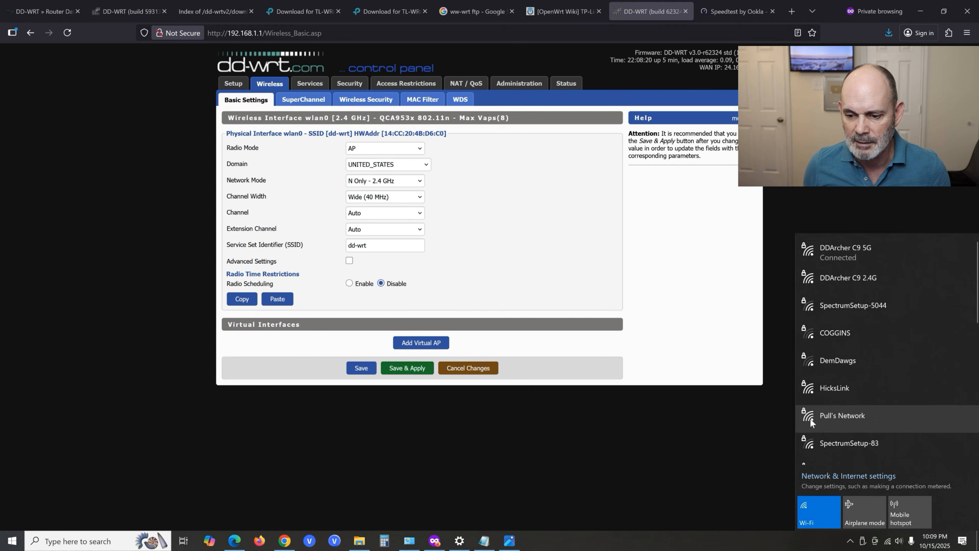
- Restart the computer's Wi-Fi to join the dd-wrt network and check that network's connection status
left_click(818, 504)
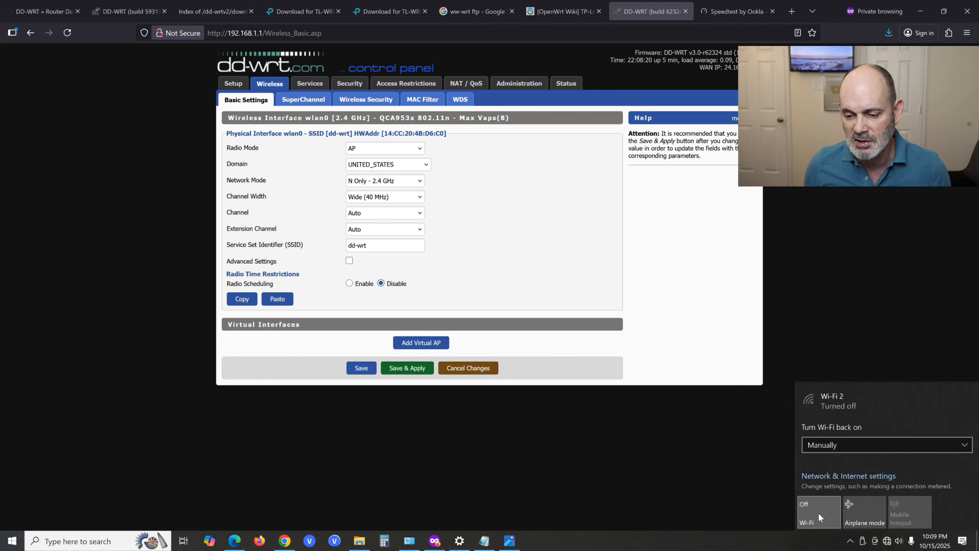
left_click(819, 514)
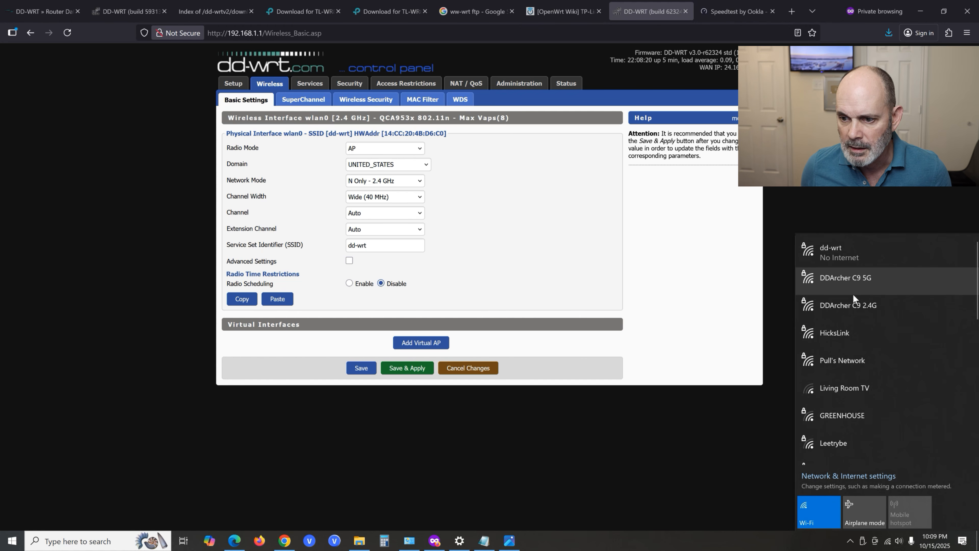
left_click(846, 253)
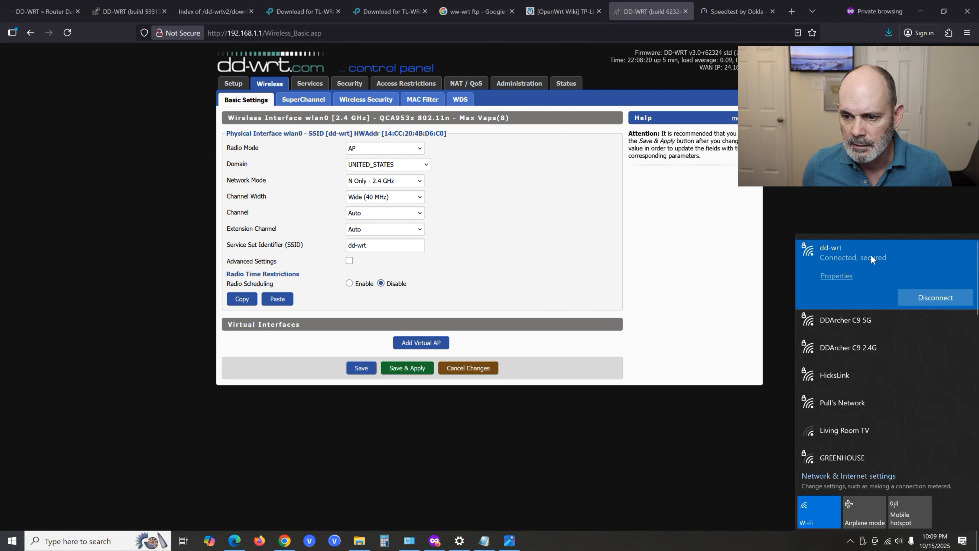
left_click(617, 236)
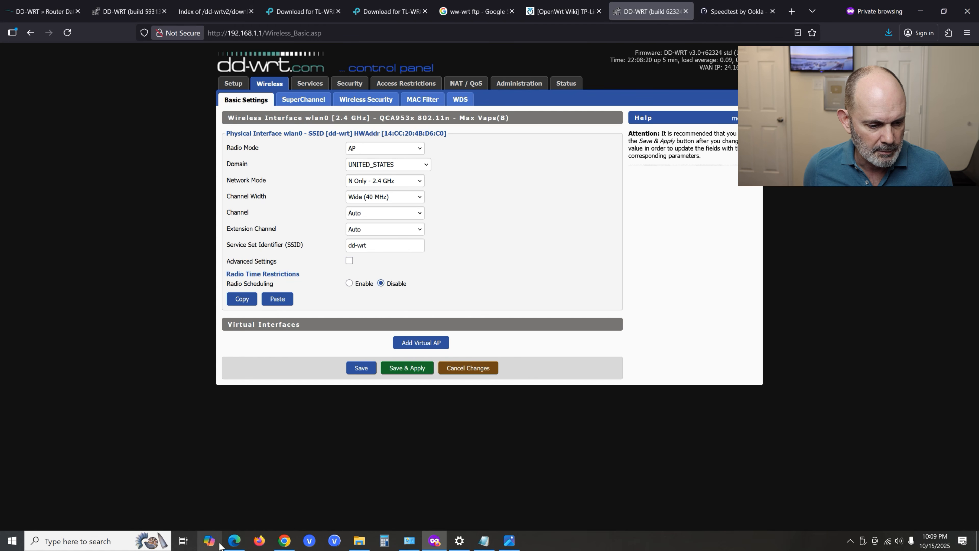
- Switch to Edge and rerun the Speedtest over the dd-wrt wireless connection with the 40 MHz channel width
left_click(234, 541)
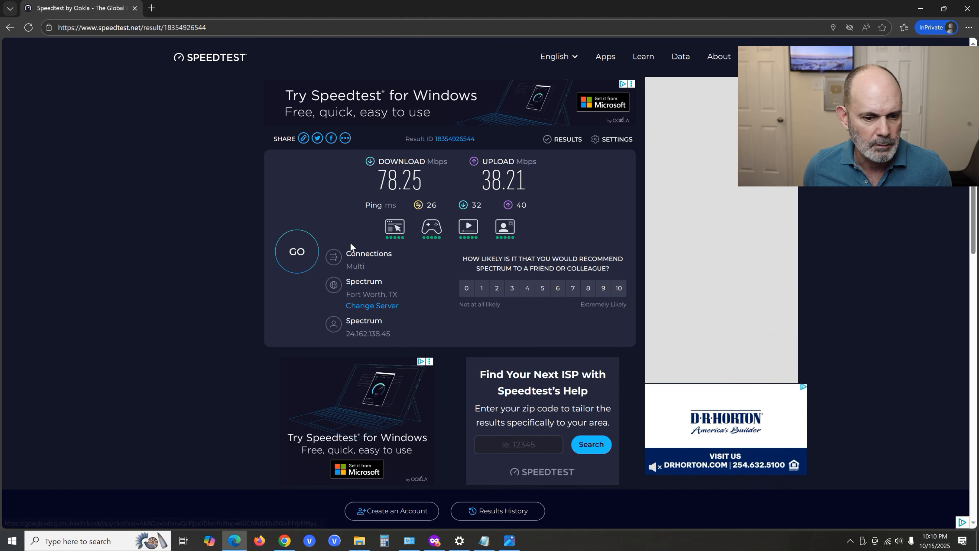
left_click(300, 252)
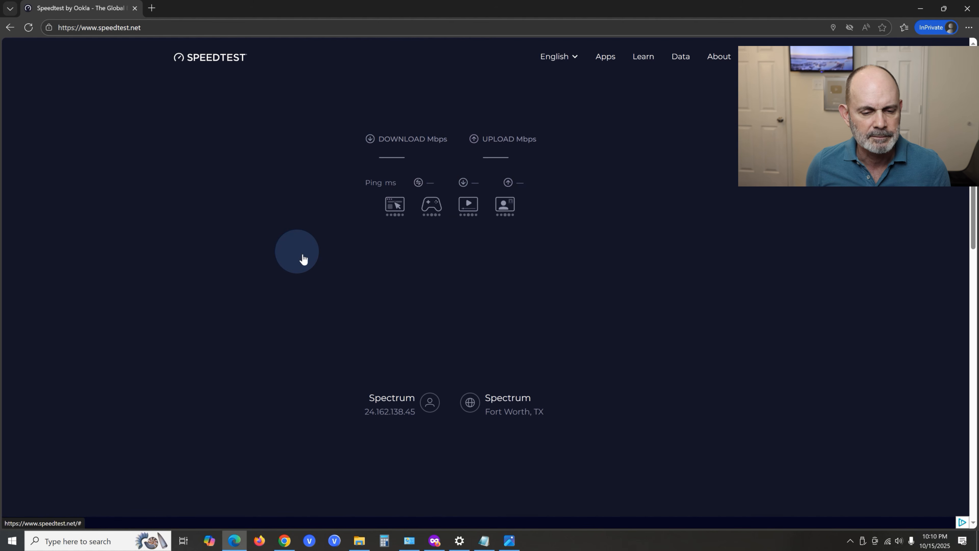